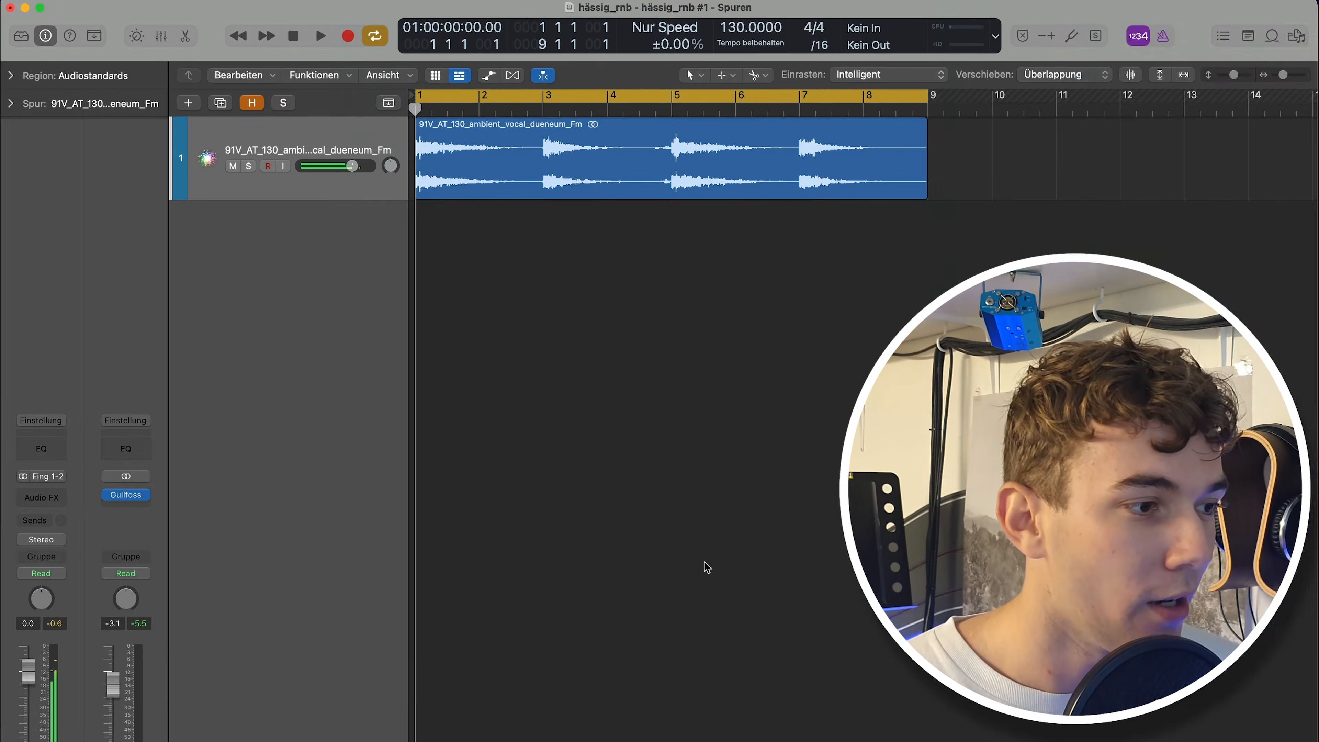
Audition the ambient vocal sample region and return the playhead to the start of the project.
scroll(702, 473, up, 1)
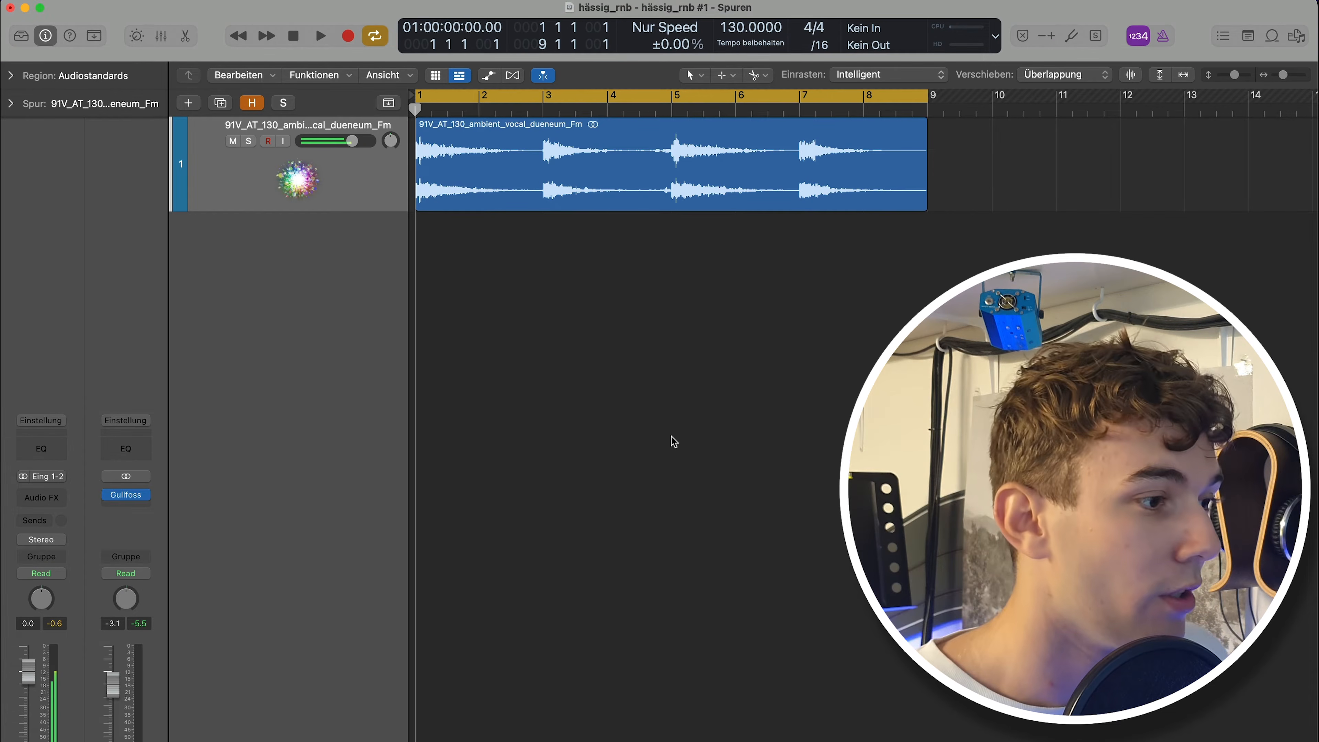
click(628, 188)
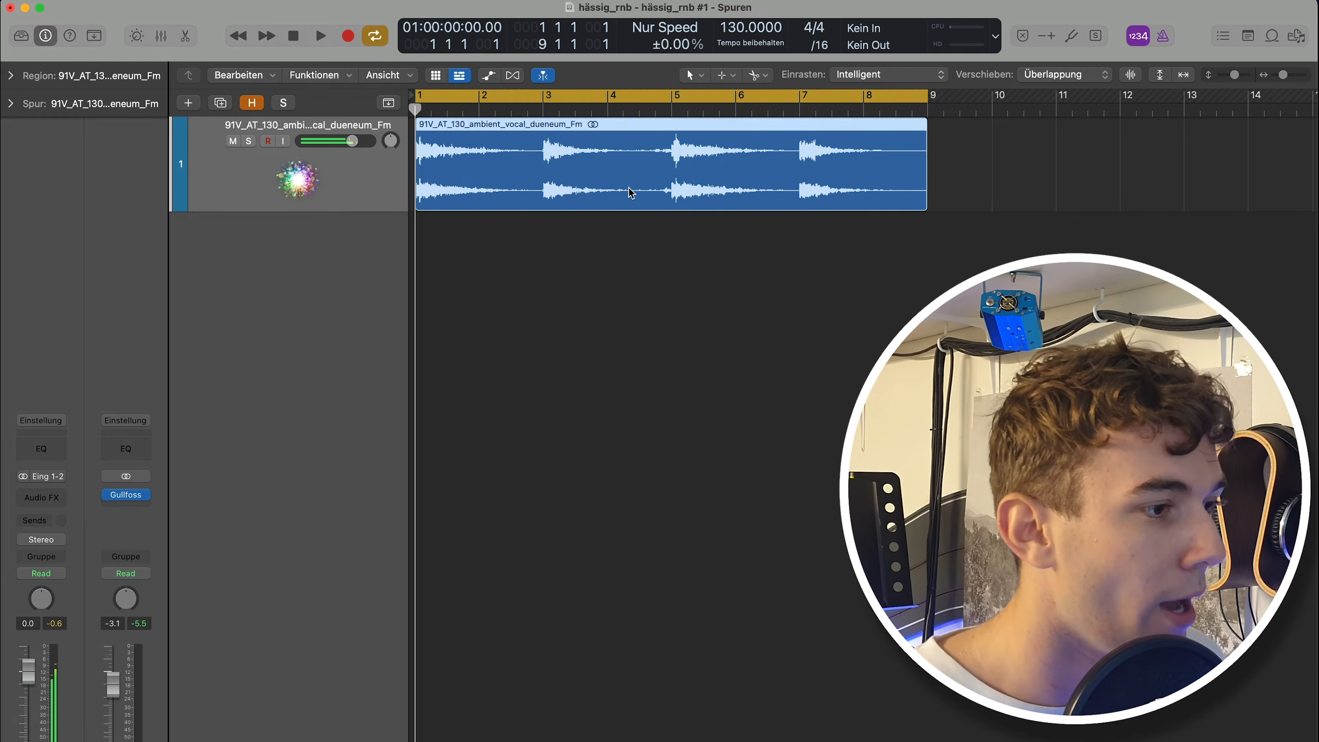
click(667, 358)
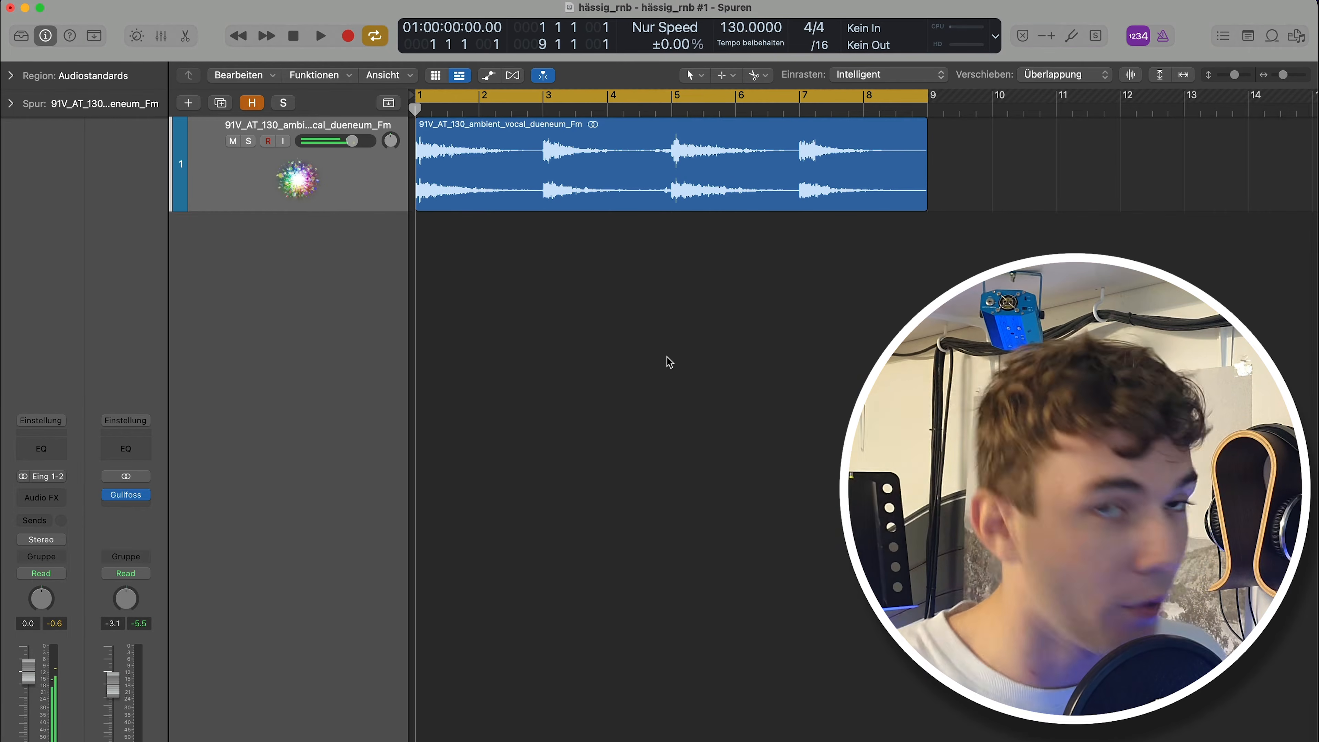
key(space)
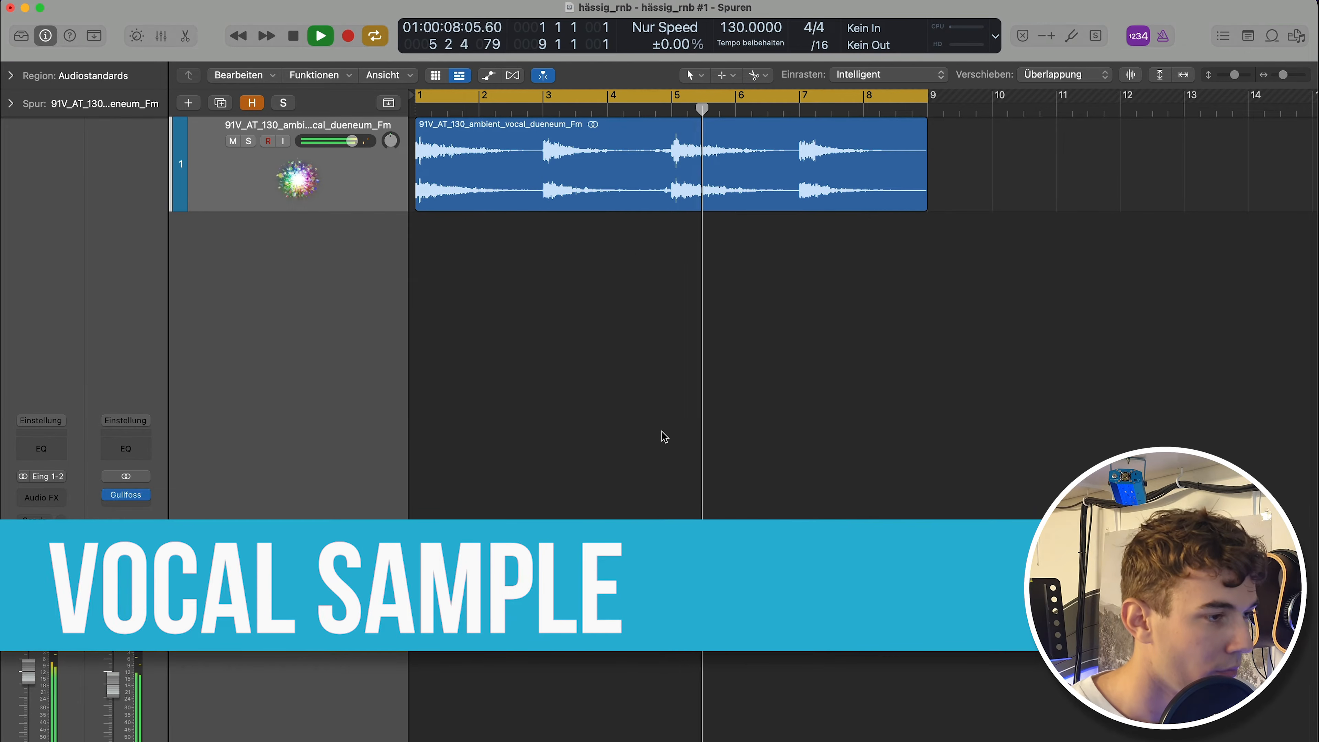
key(space)
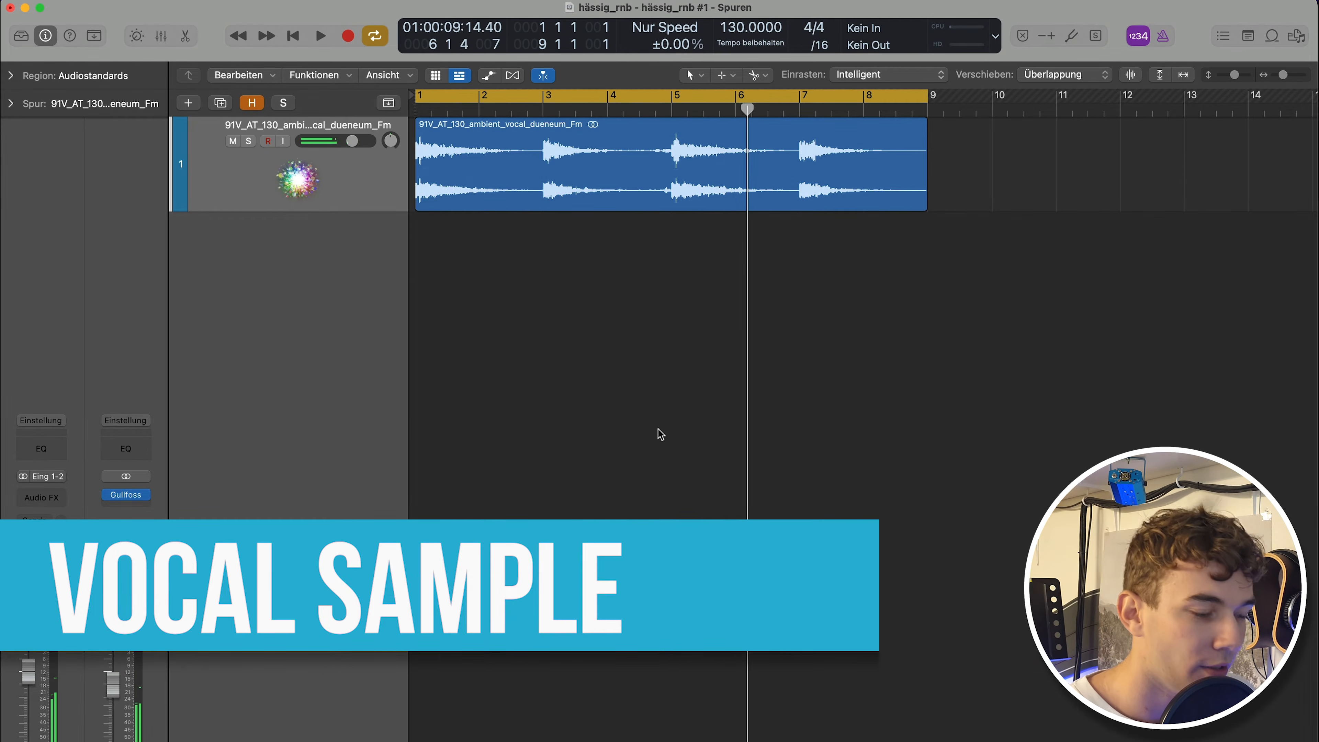
key(Return)
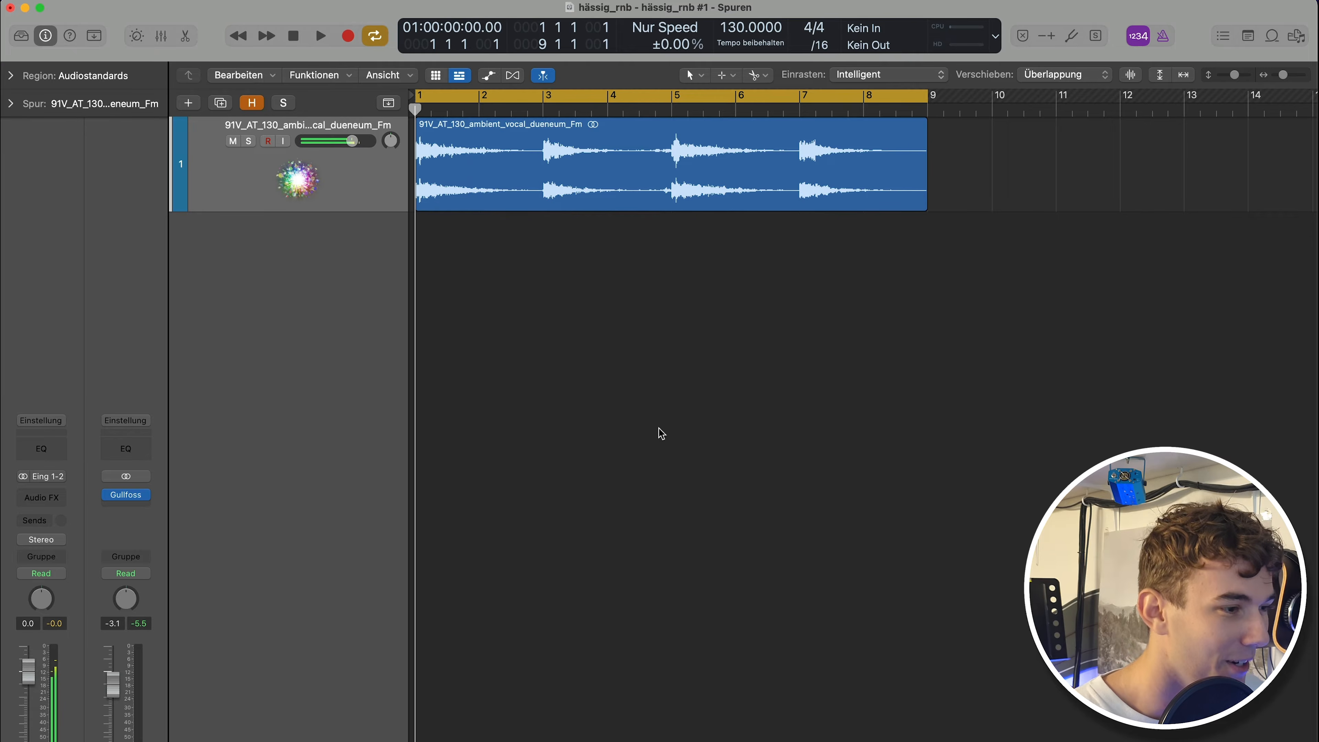
Add a snare track with hits on beat 3 of bars 1 and 2, and play it back.
scroll(585, 400, up, 5)
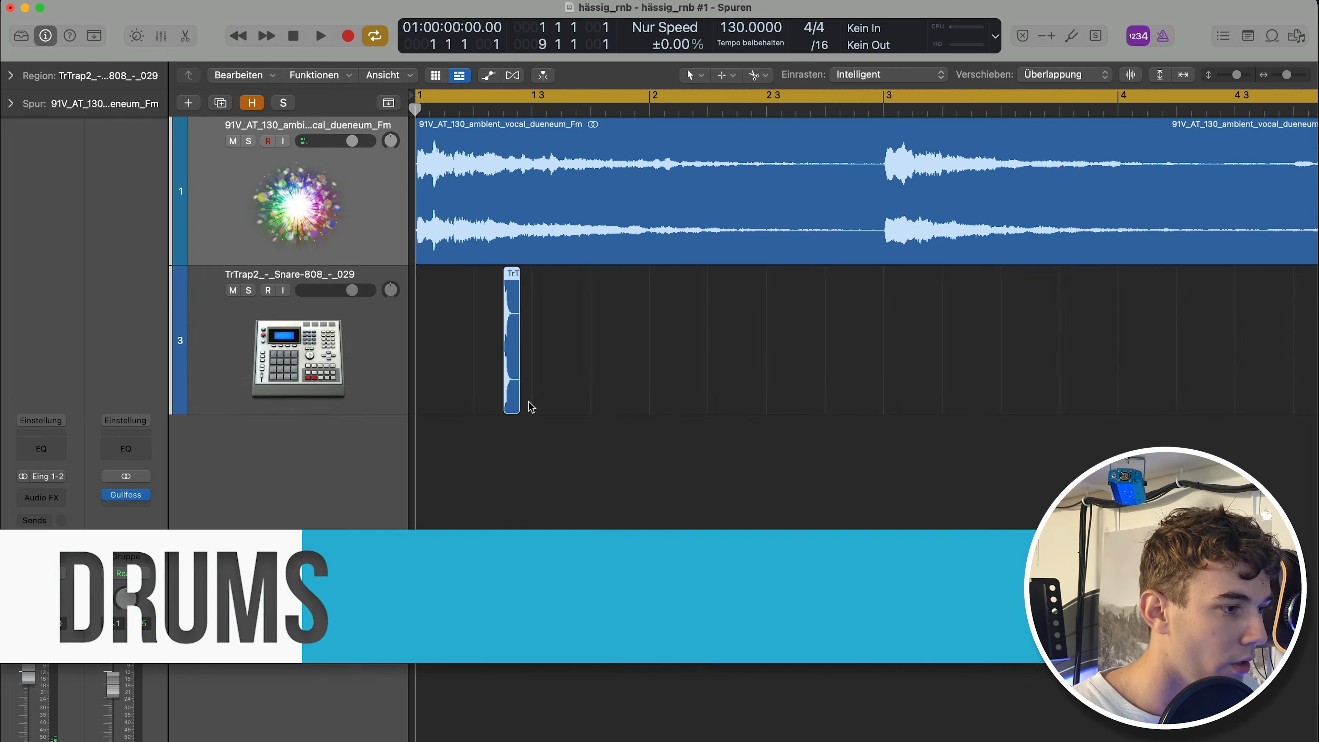
drag(510, 338, 540, 364)
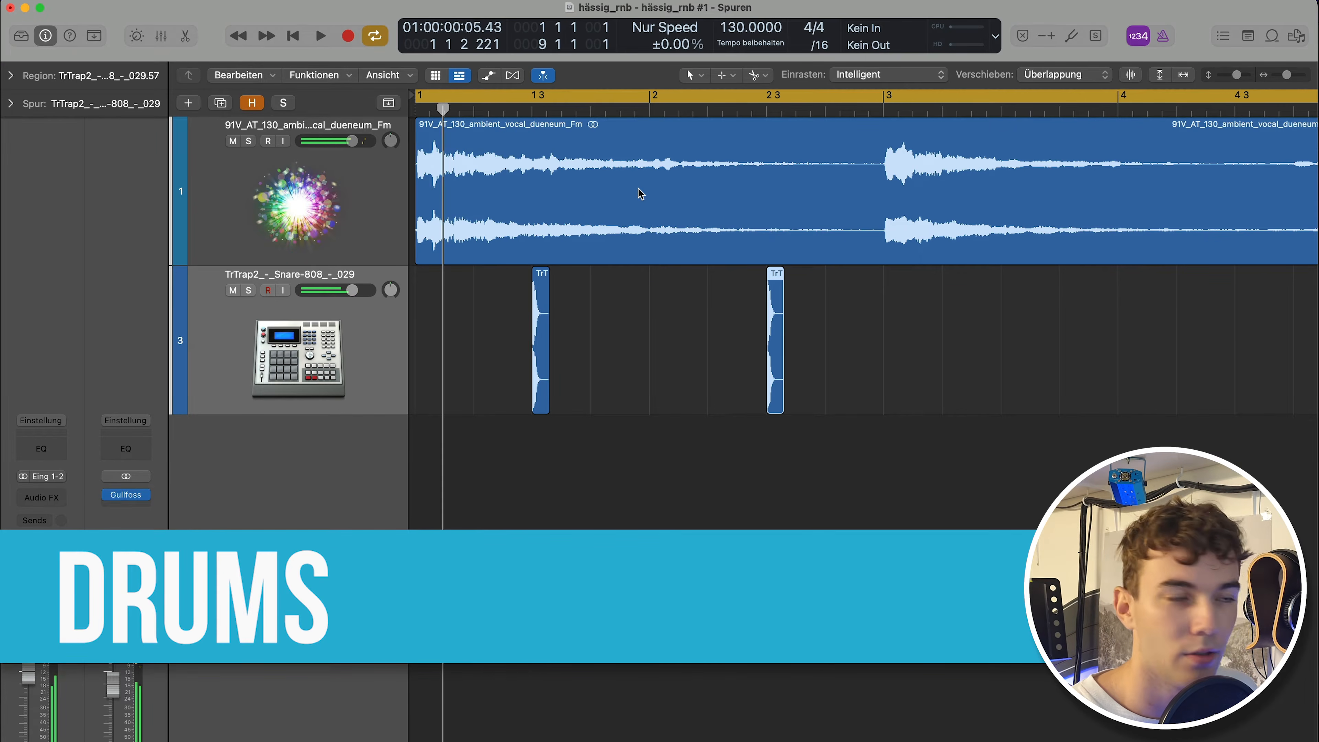
key(space)
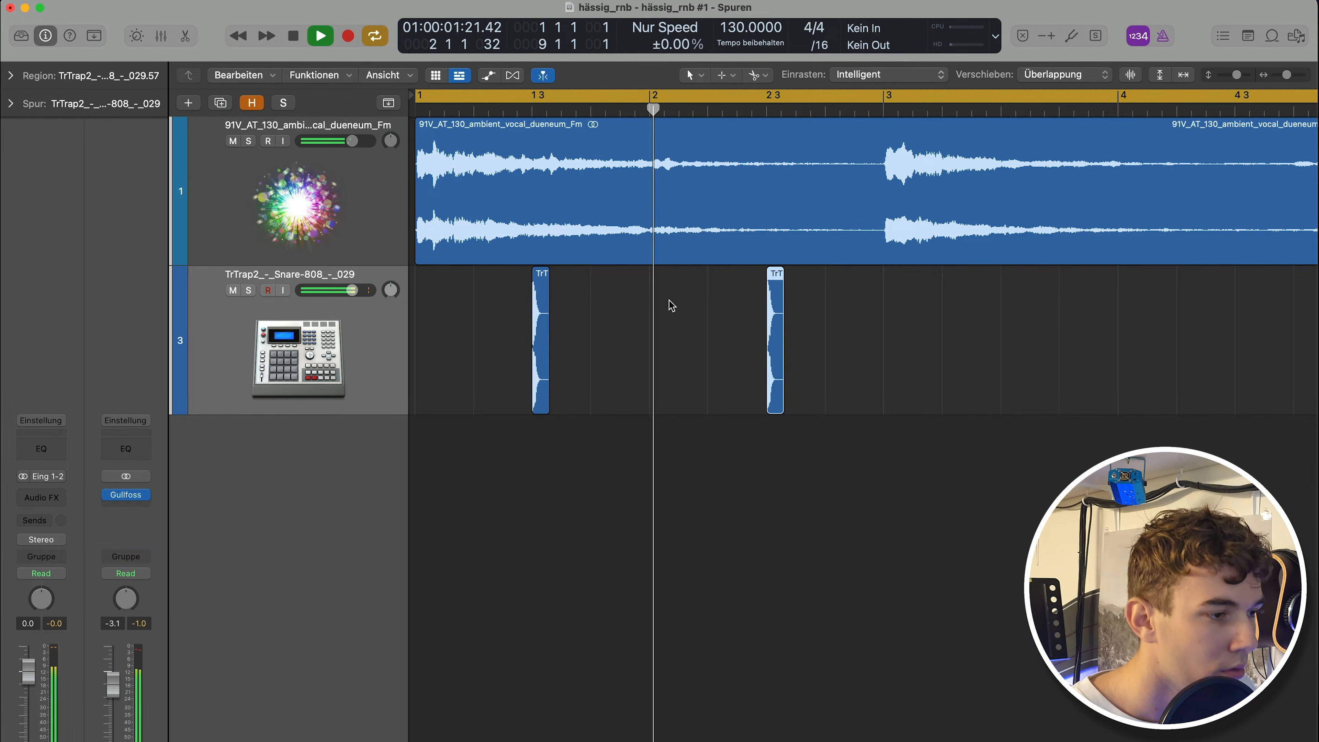
key(space)
Copy the snare hits forward to bars 3 and 5 so they fill all eight bars.
scroll(822, 318, down, 3)
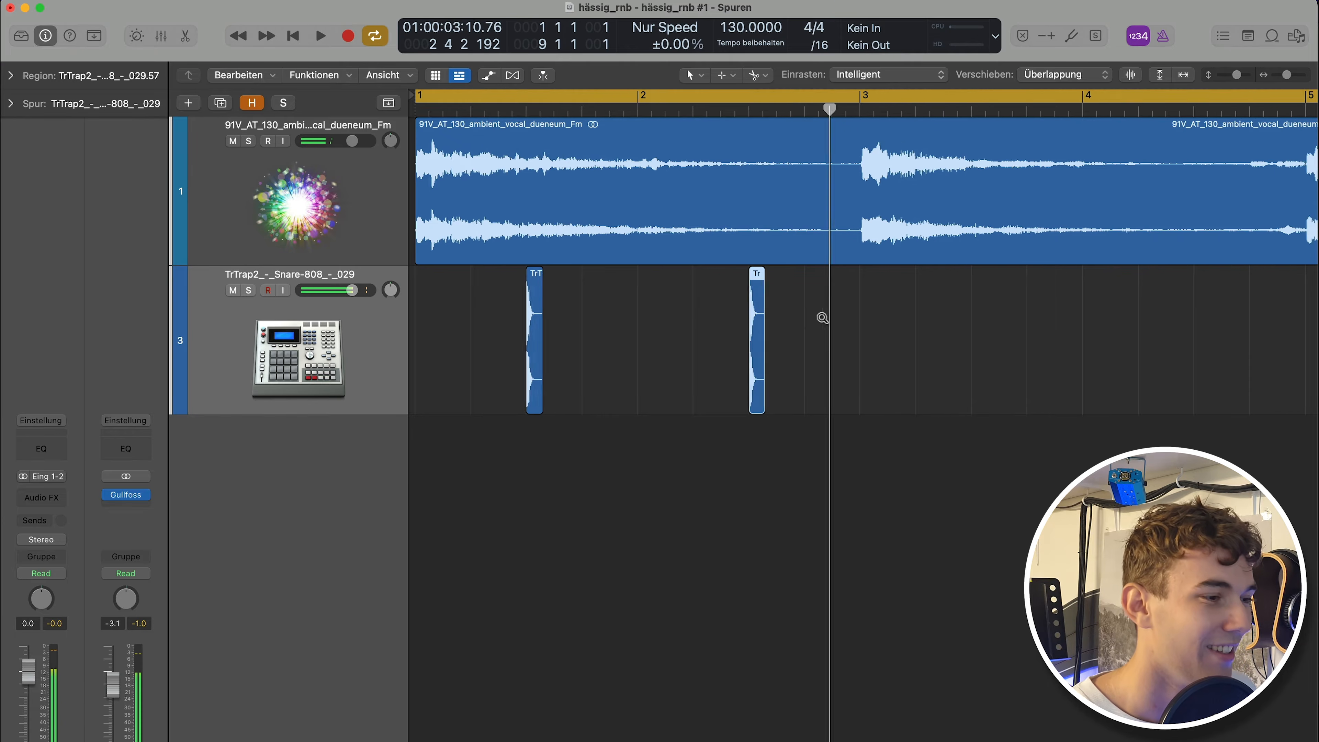
drag(864, 349, 409, 346)
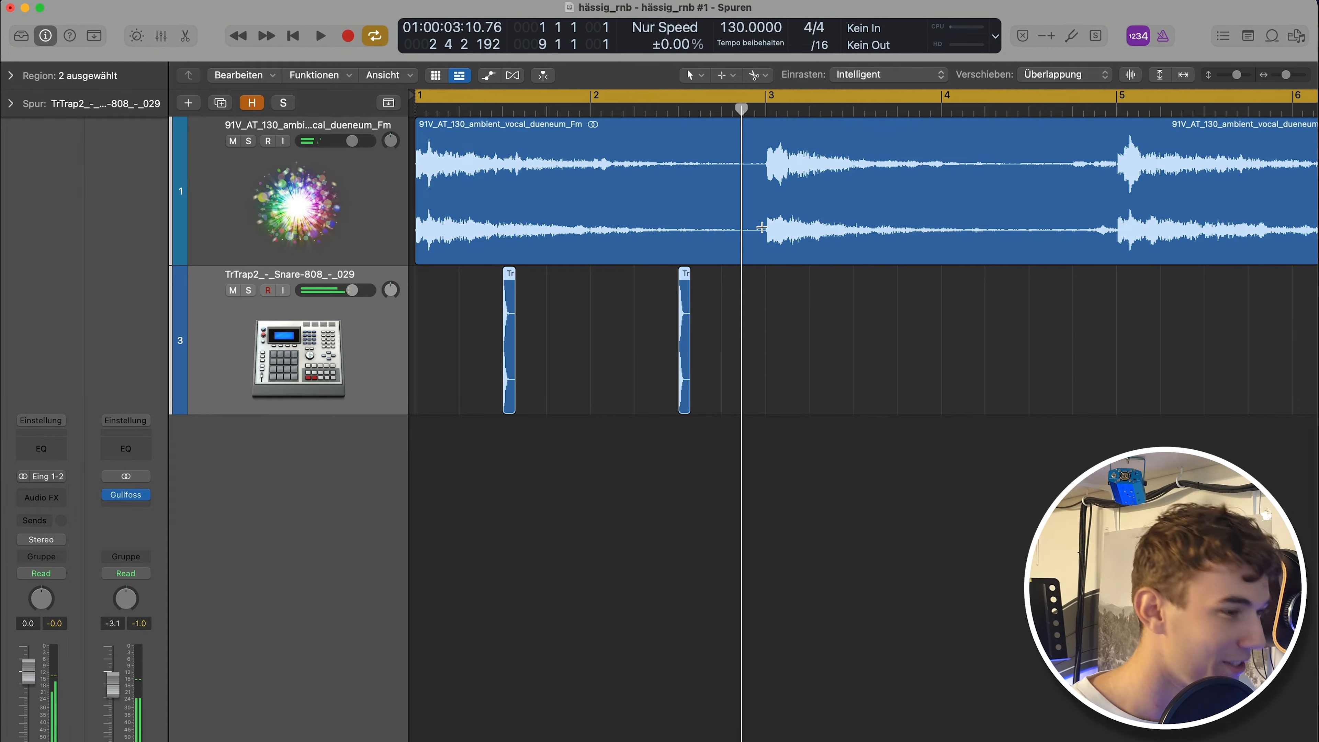
click(854, 115)
key(super+v)
scroll(818, 303, down, 4)
drag(1045, 359, 442, 383)
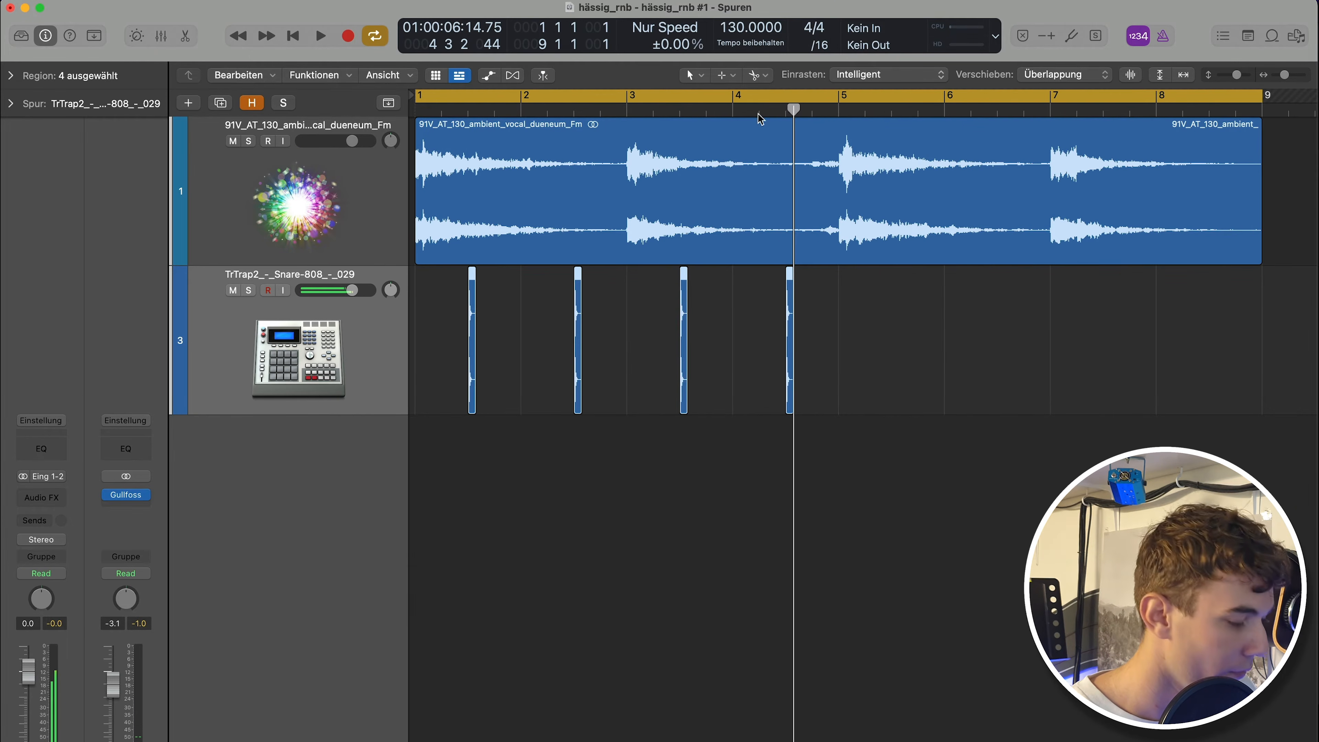
click(892, 115)
key(super+v)
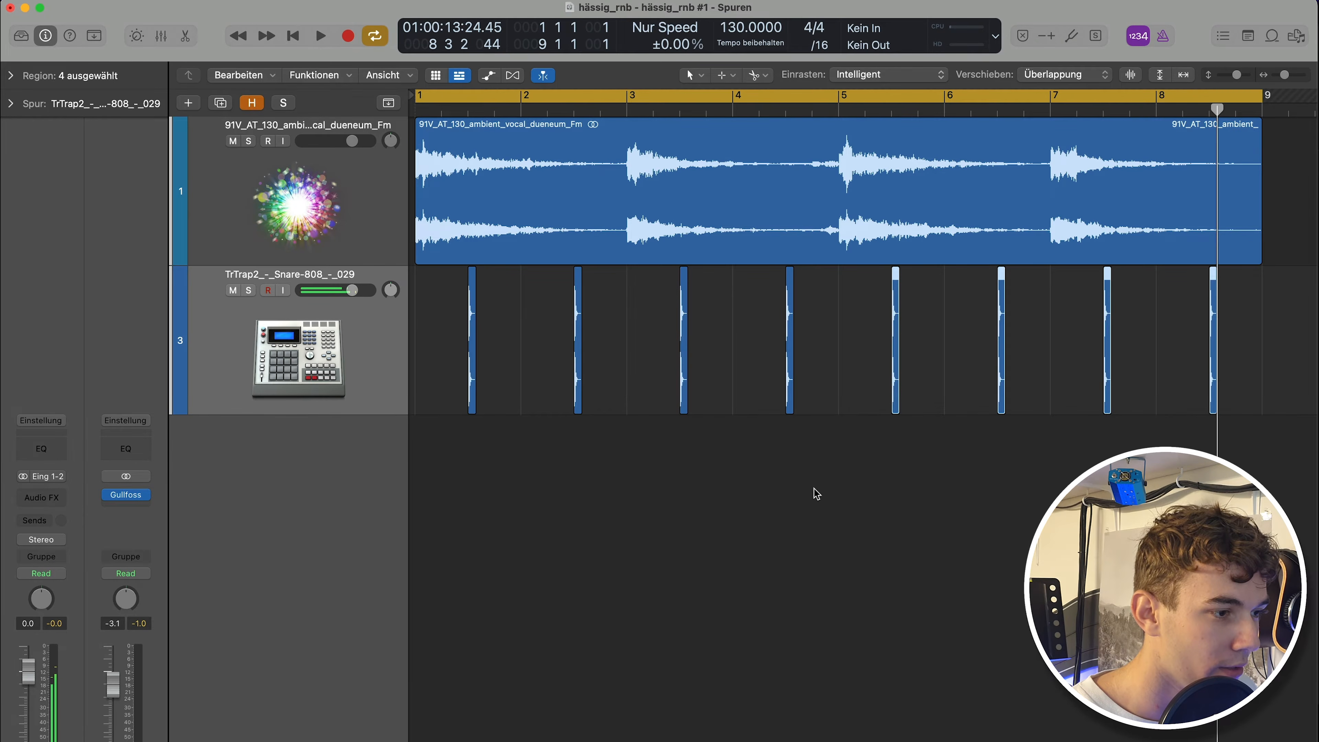
click(814, 494)
Paste a copy of the eight hi-hat hits at bar 2 to extend the hi-hat pattern.
scroll(732, 477, down, 2)
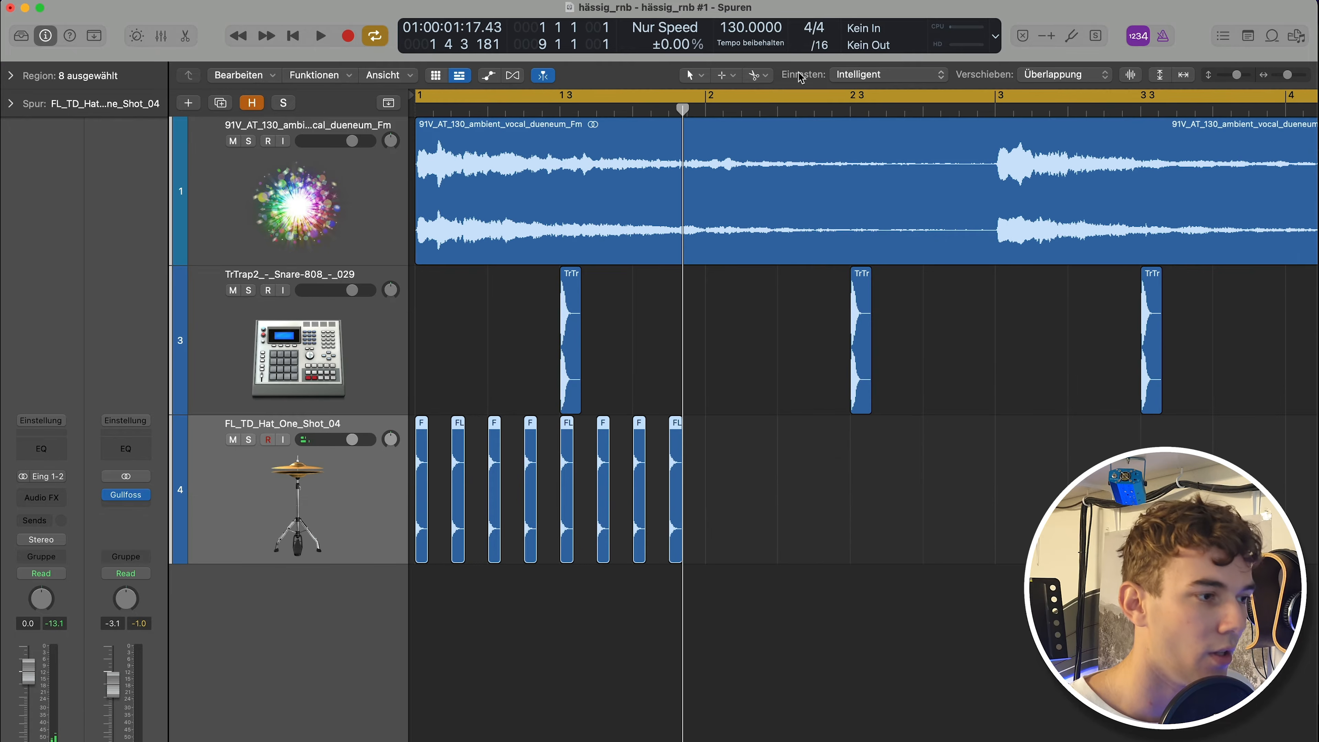
click(709, 111)
key(super+v)
Select every fourth hi-hat hit on the downbeats and raise their region gain to +3.0 dB.
click(841, 451)
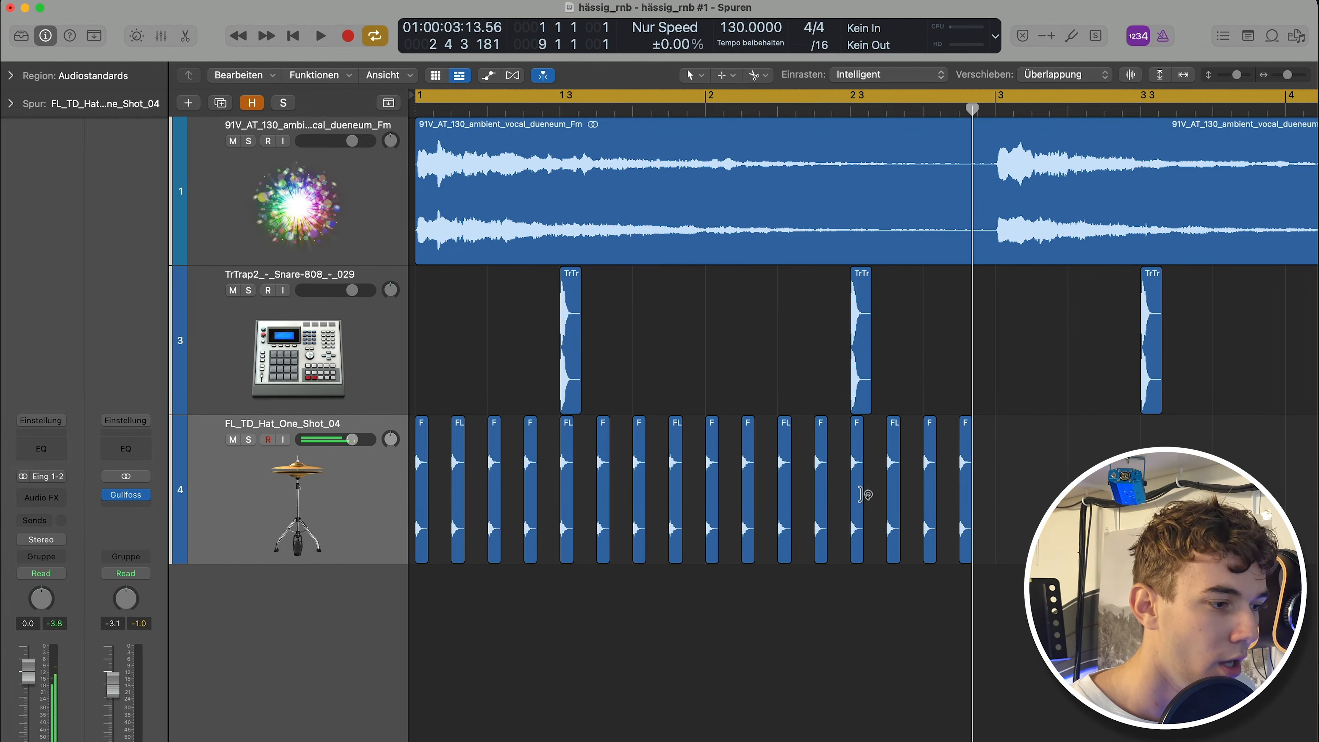
drag(1002, 511, 883, 509)
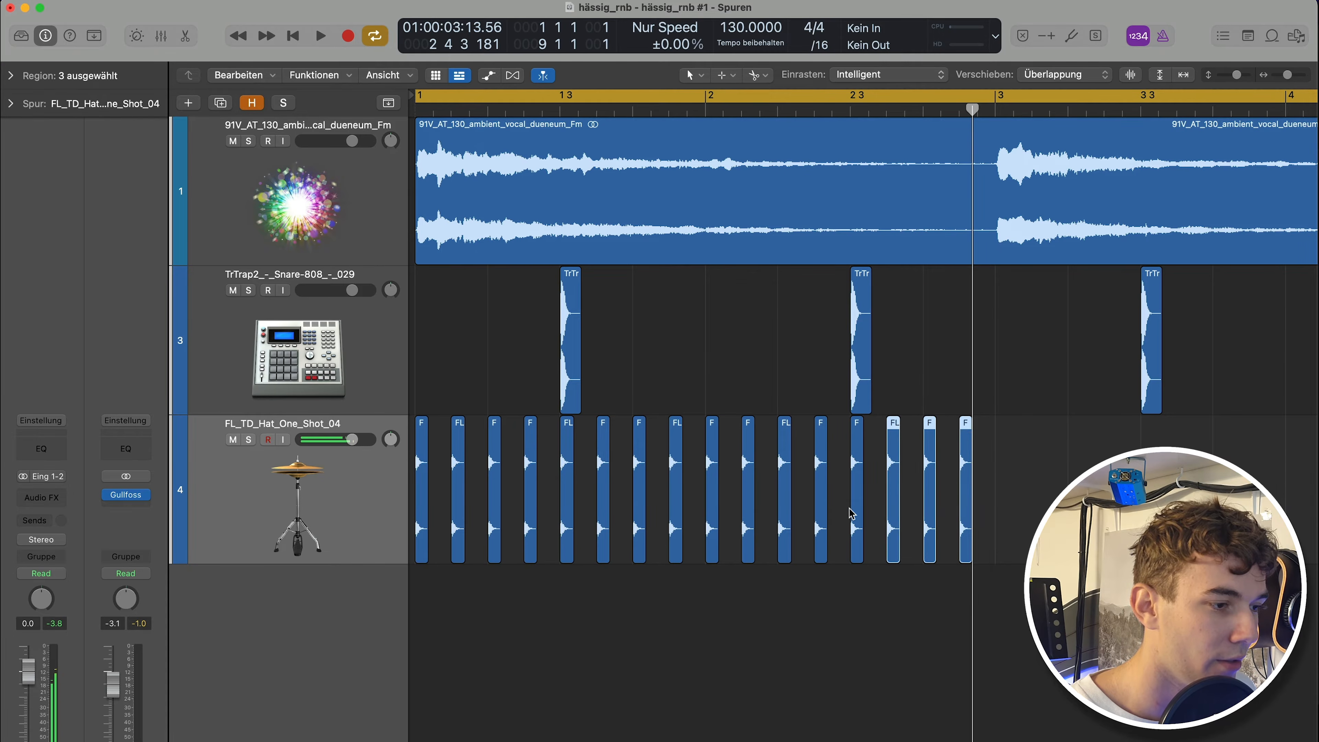
click(855, 508)
click(421, 483)
shift+click(529, 483)
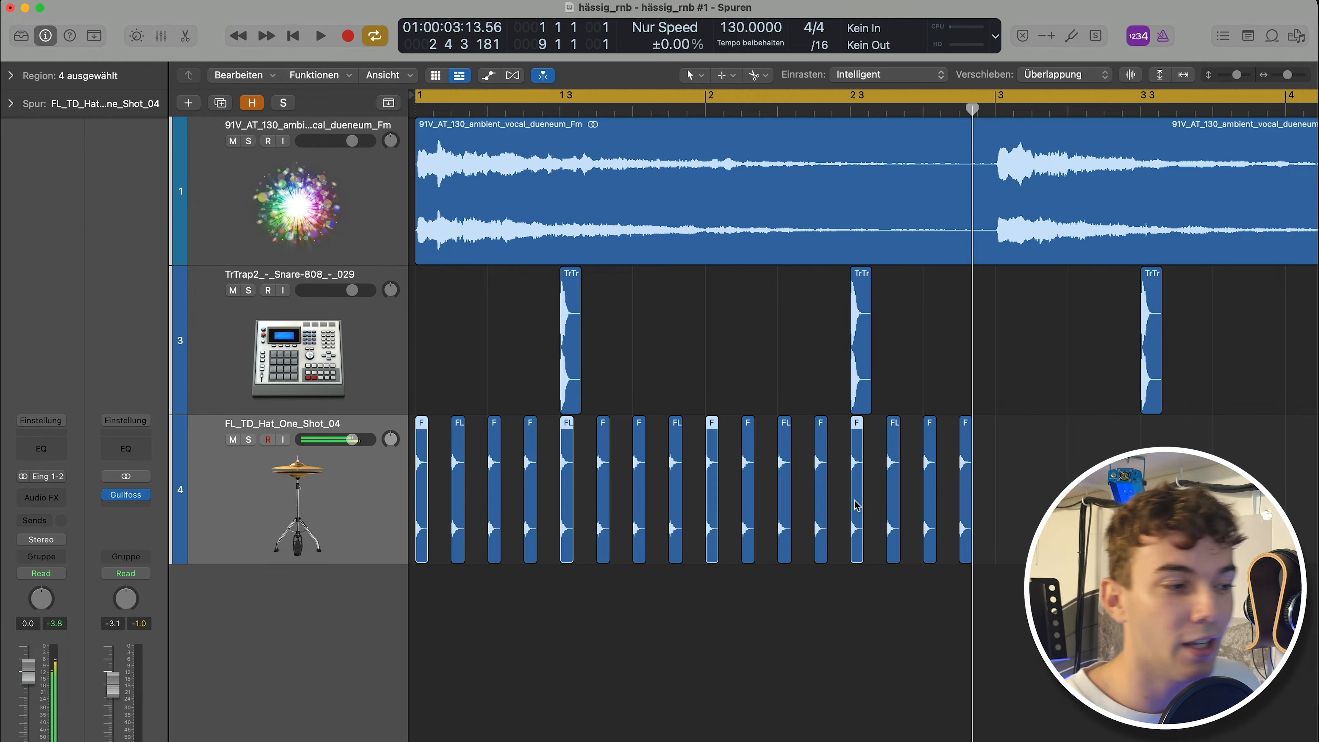
click(10, 75)
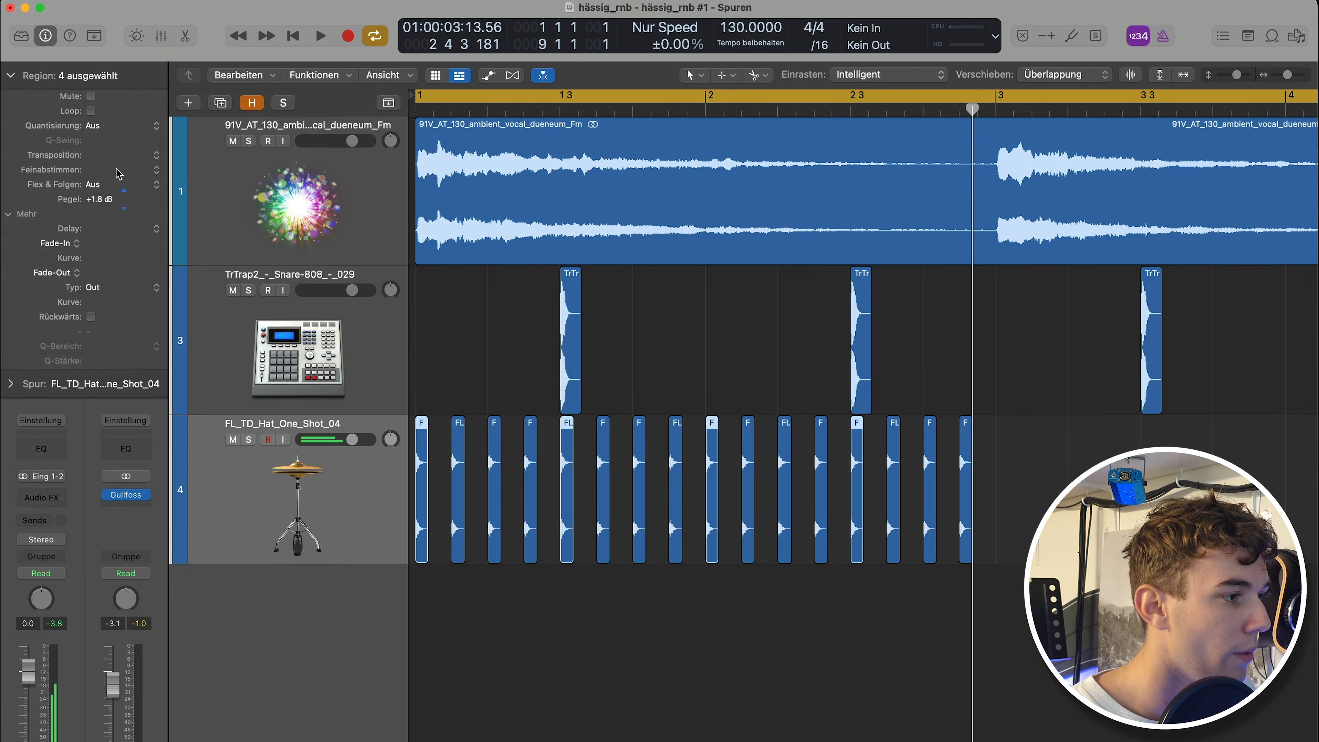
drag(118, 174, 123, 136)
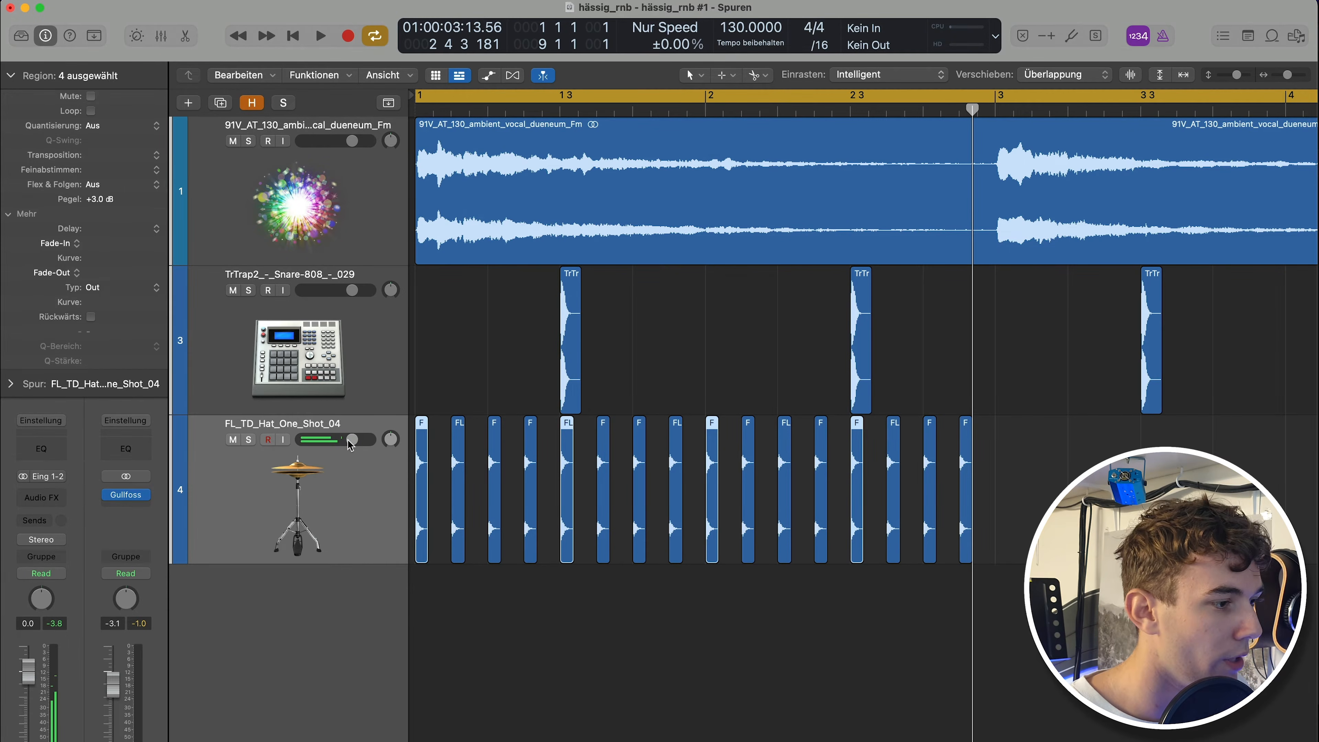
Lower the hi-hat track volume to about -3.5 dB and audition the hi-hats soloed.
drag(349, 440, 345, 454)
key(s)
key(space)
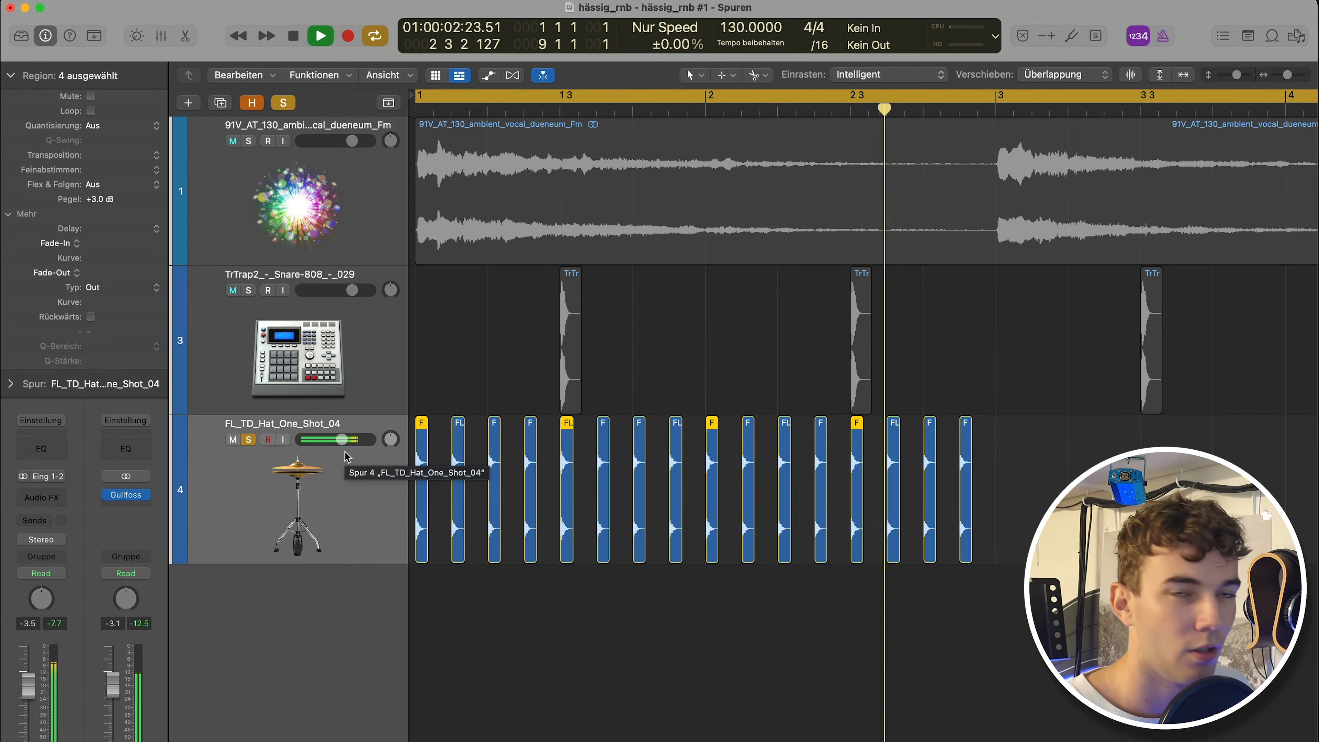
key(space)
key(s)
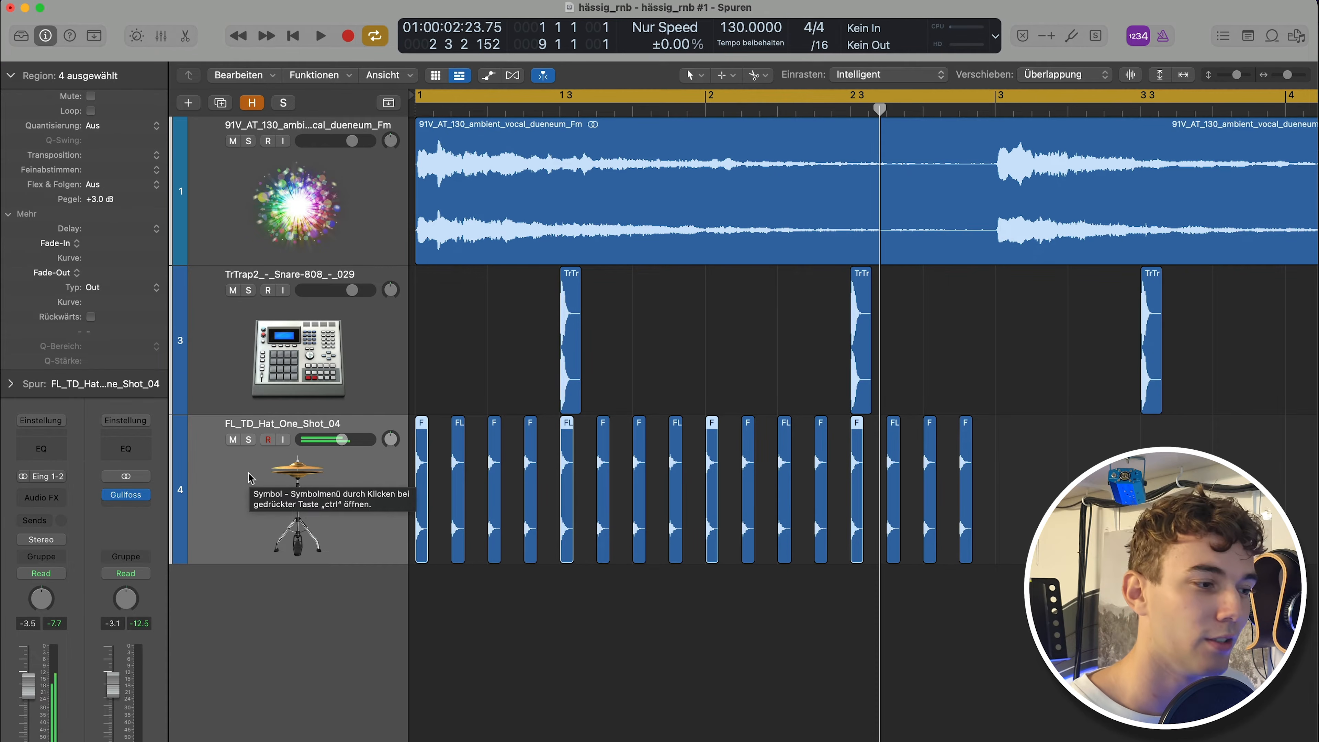
Copy the hi-hat pattern from bar 3 onward so the hi-hats run through all eight bars.
click(594, 669)
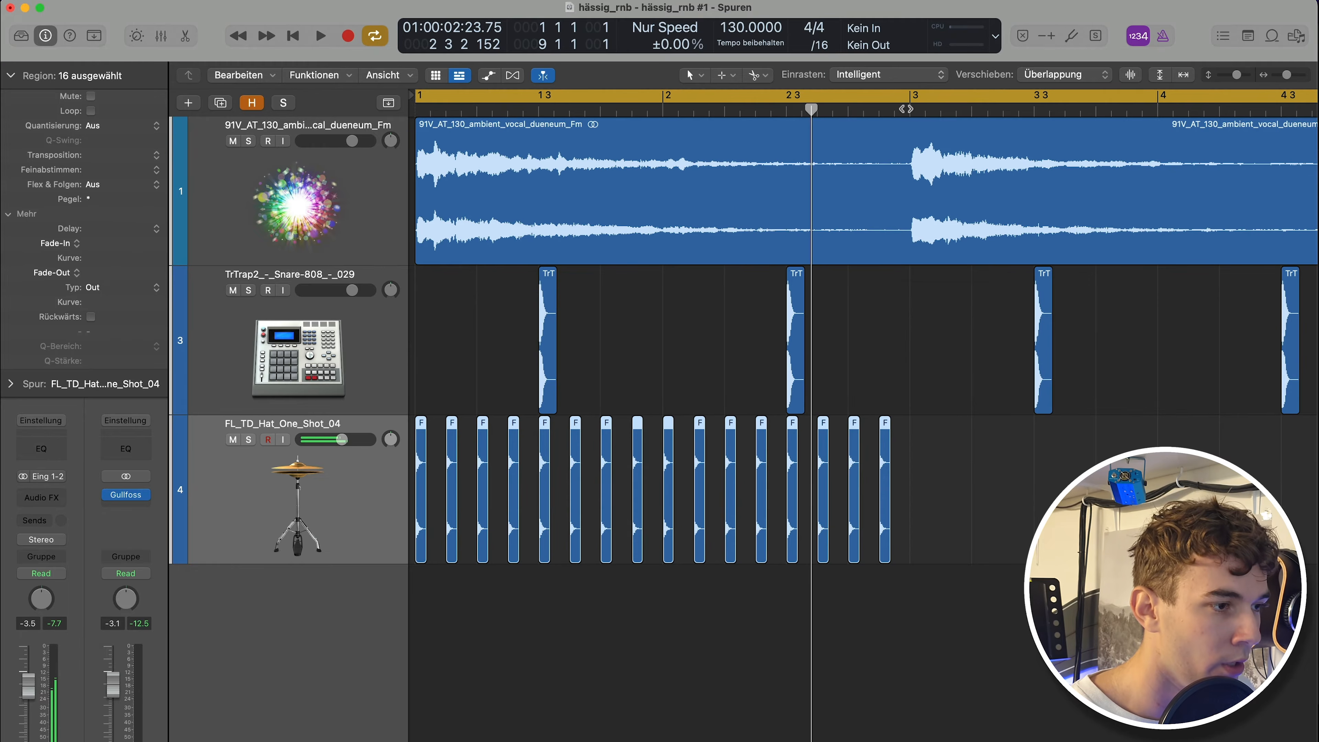
click(904, 108)
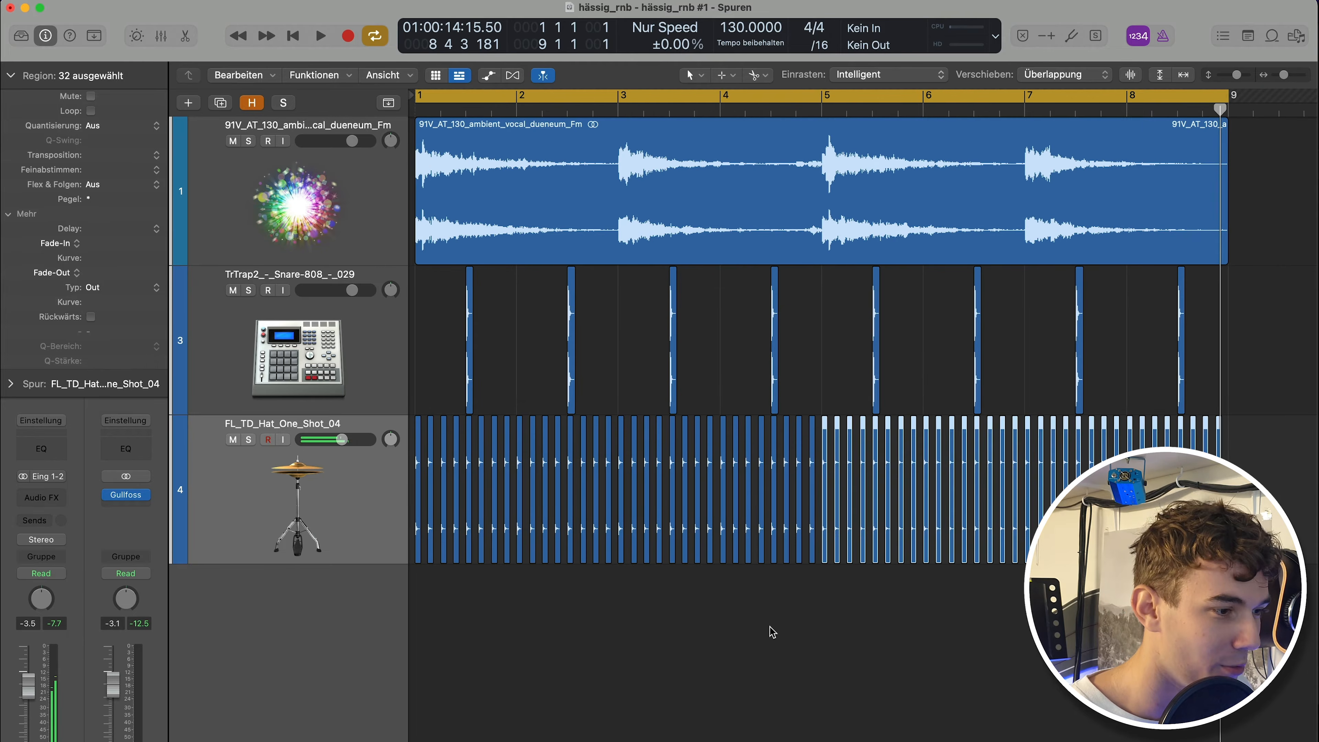
click(771, 627)
scroll(784, 606, down, 1)
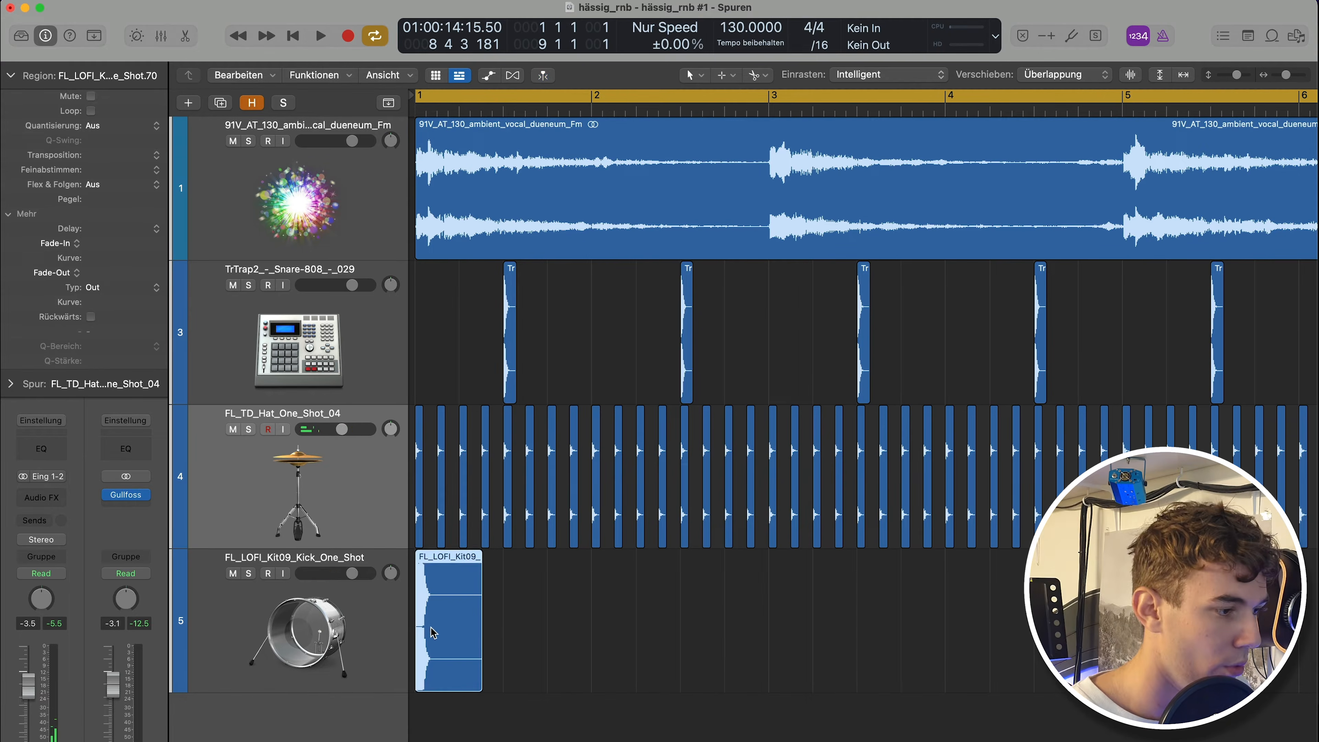
Play back the beat together with the new kick track.
key(space)
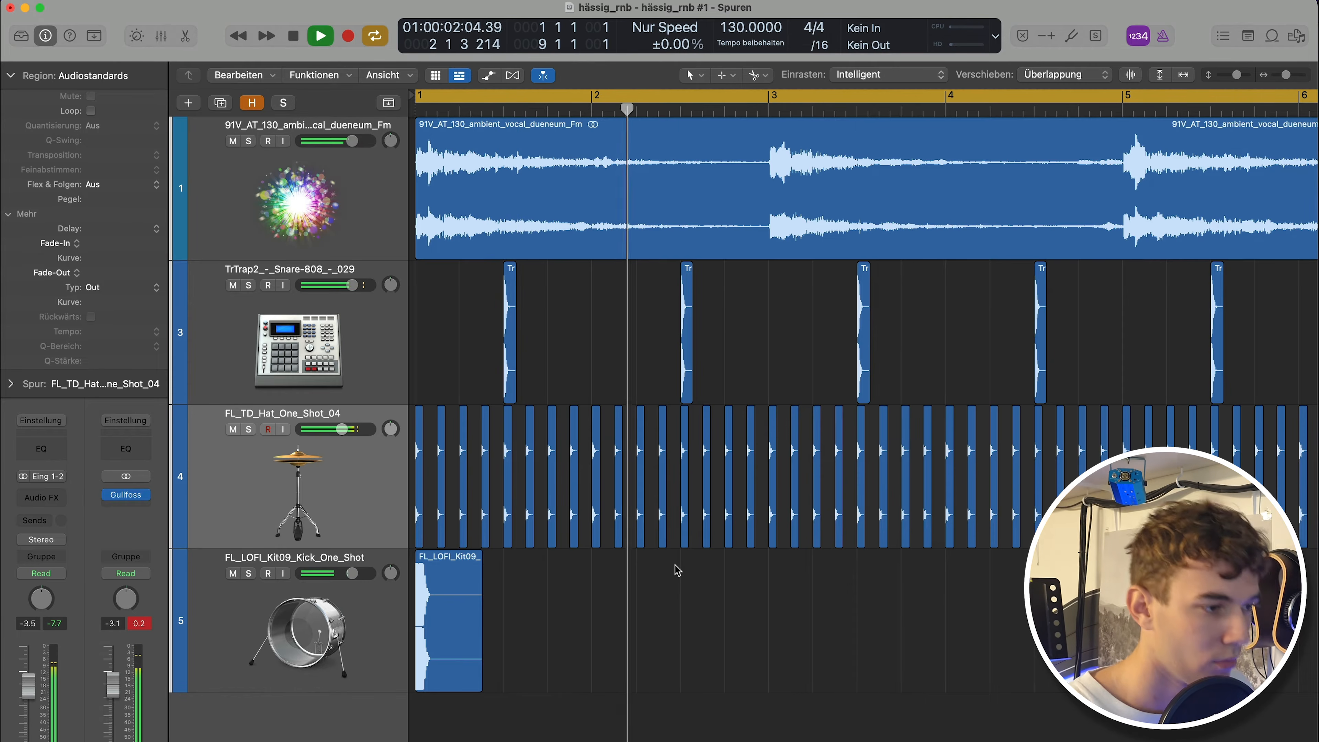
key(space)
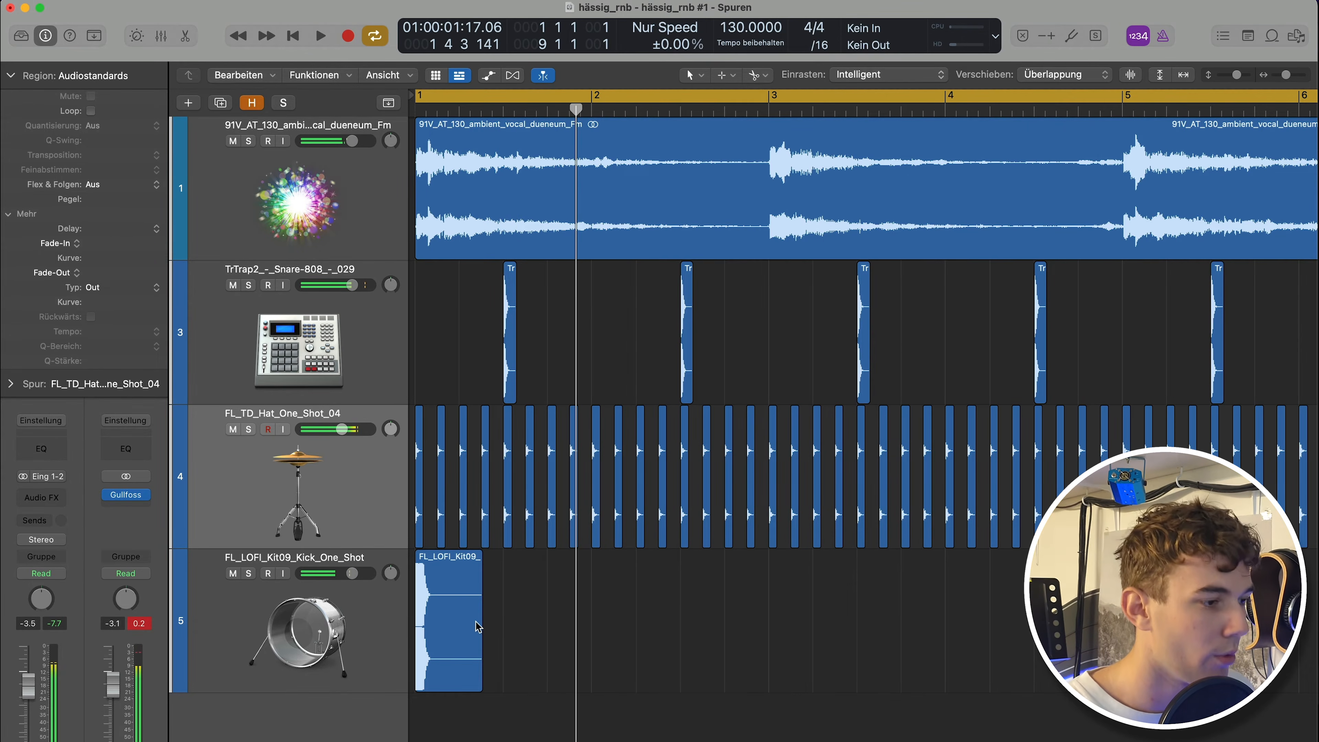
key(space)
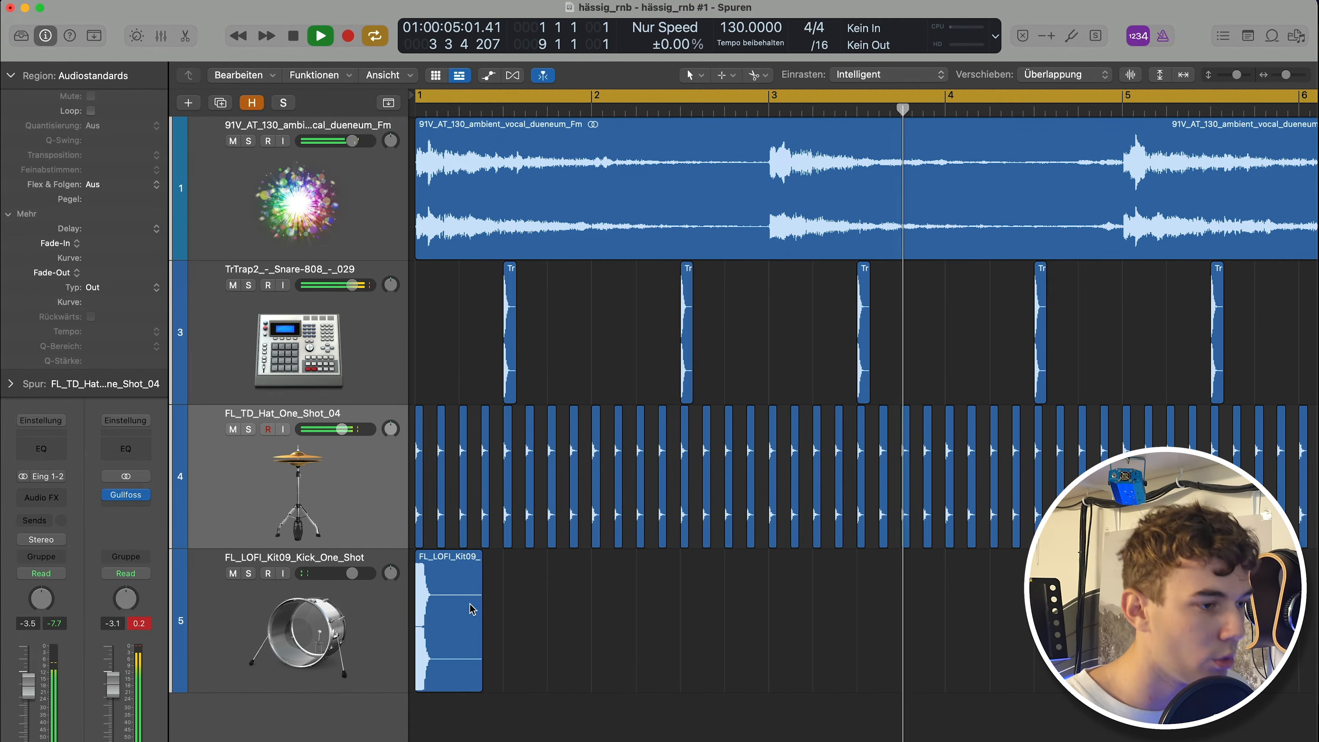
key(space)
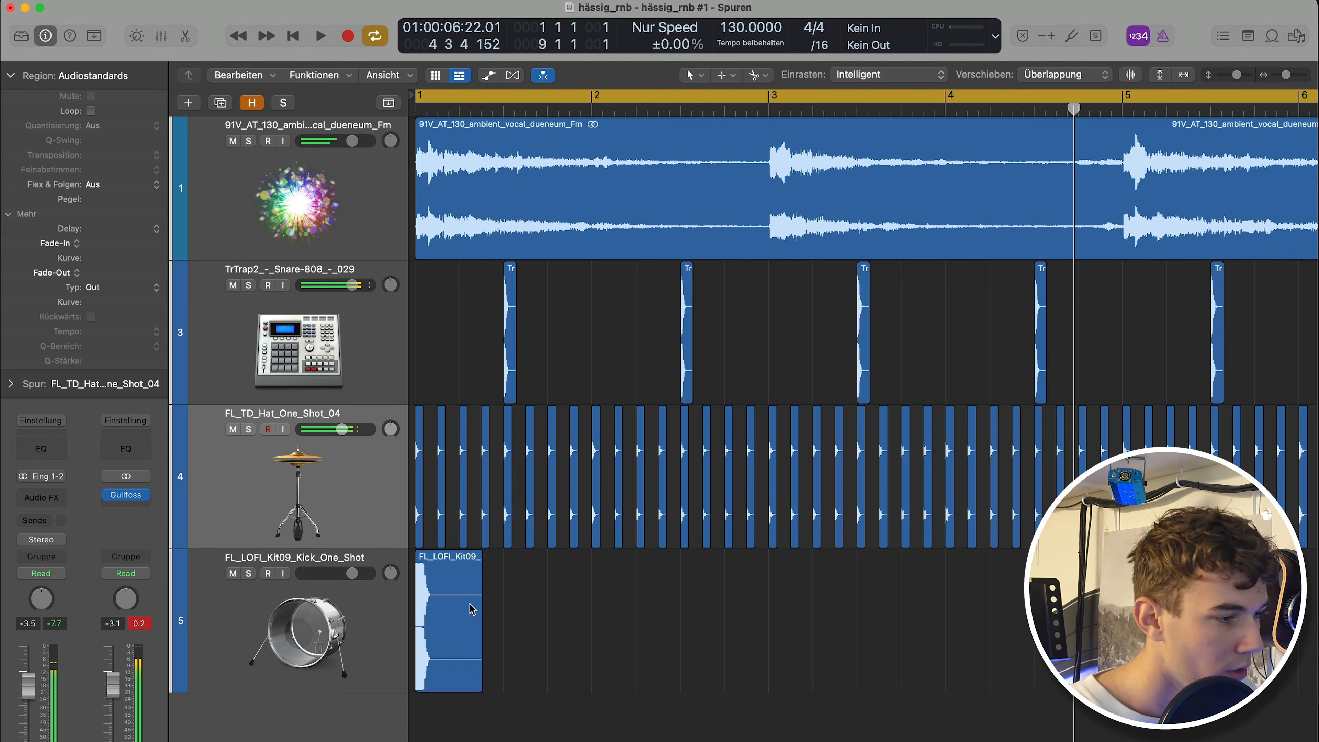
Place copies of the kick around the start of bar 2 and audition the pattern.
drag(435, 654, 623, 652)
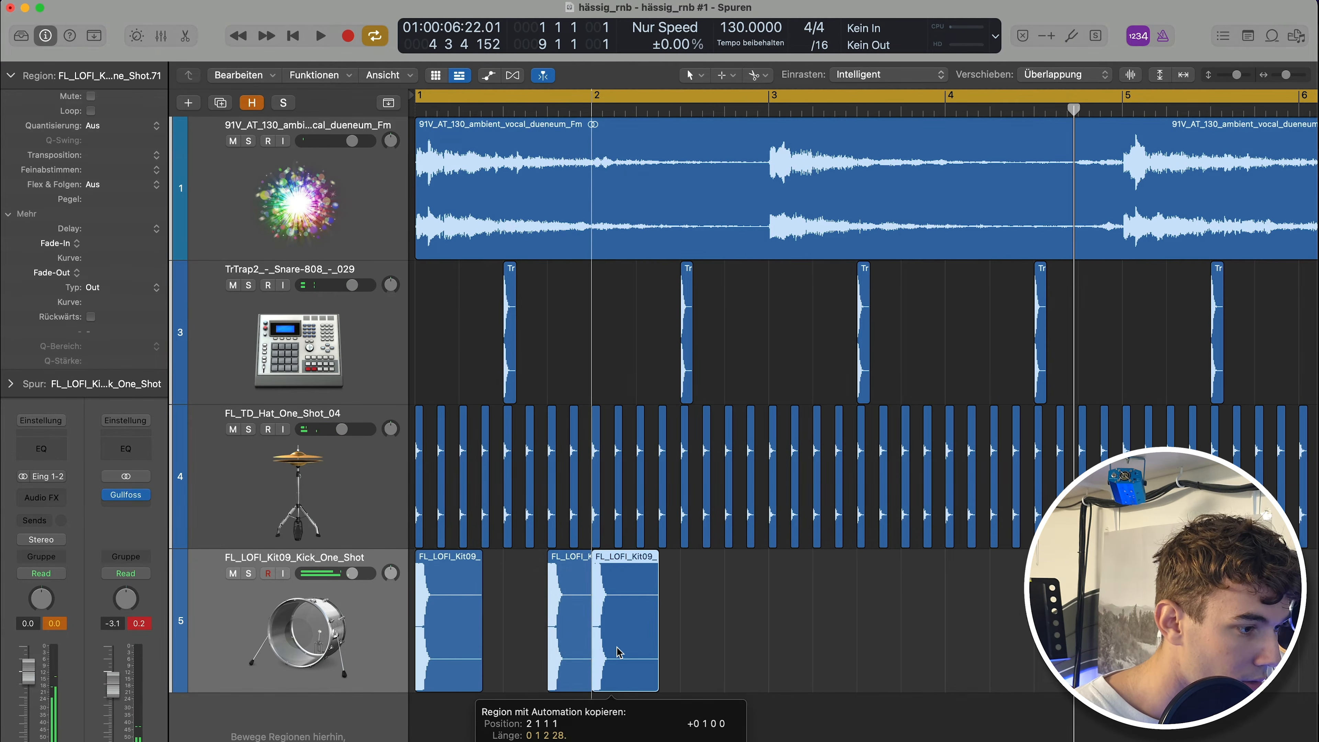
key(space)
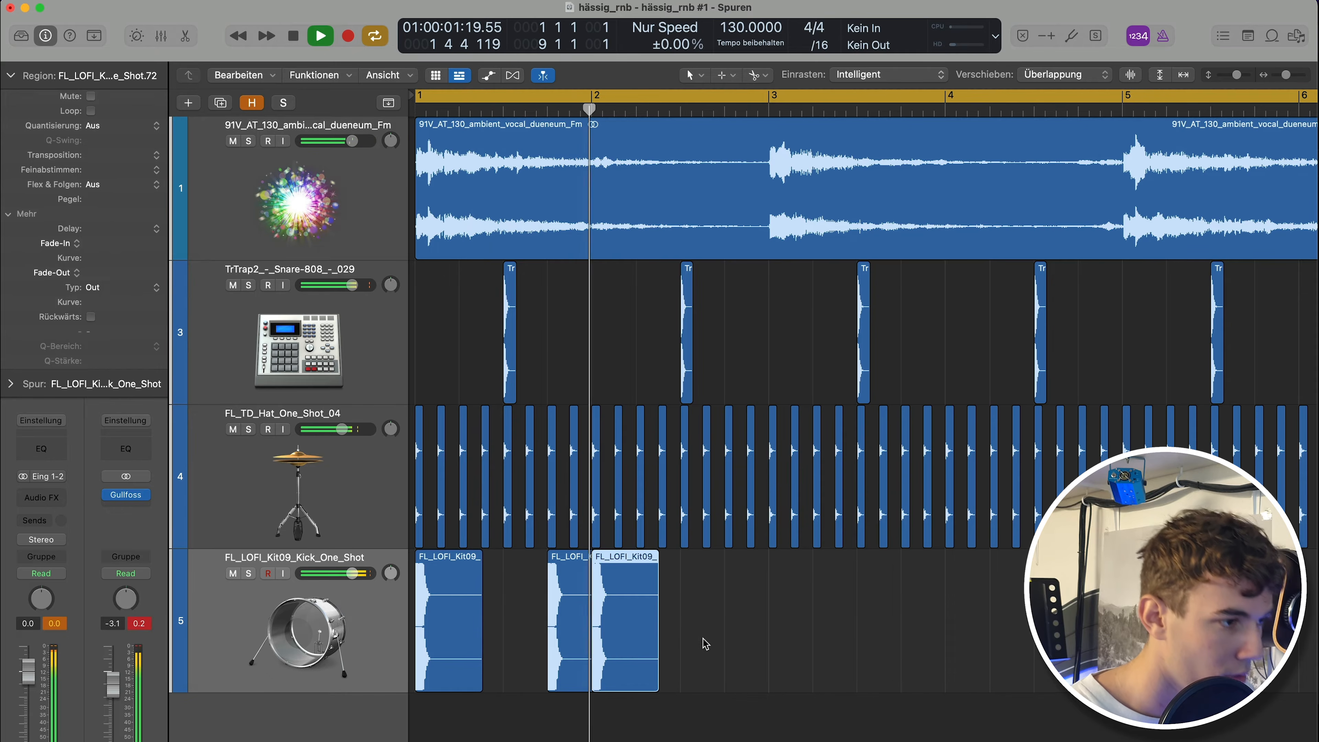
key(space)
scroll(630, 625, up, 5)
drag(630, 625, 712, 622)
scroll(712, 622, down, 5)
key(space)
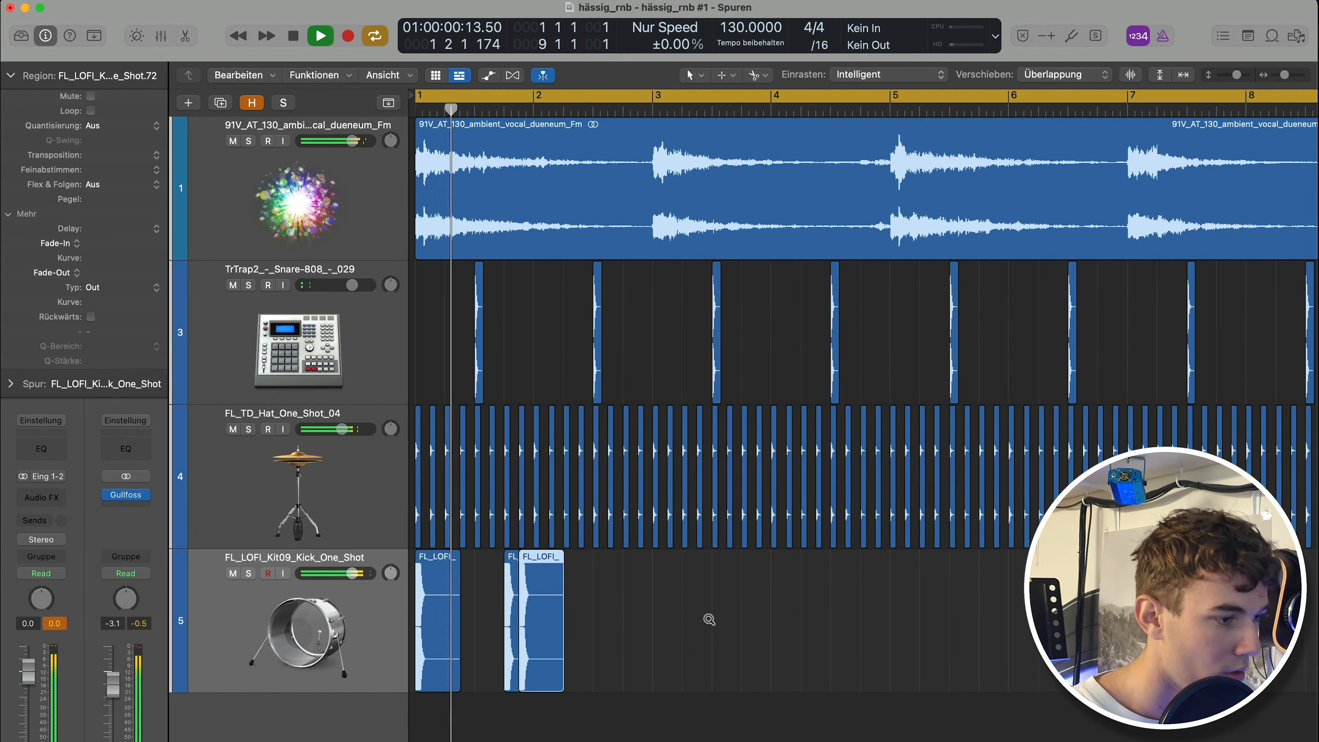
Copy kick hits to bars 3 and 5 to complete the kick pattern.
scroll(710, 620, up, 3)
scroll(728, 621, left, 2)
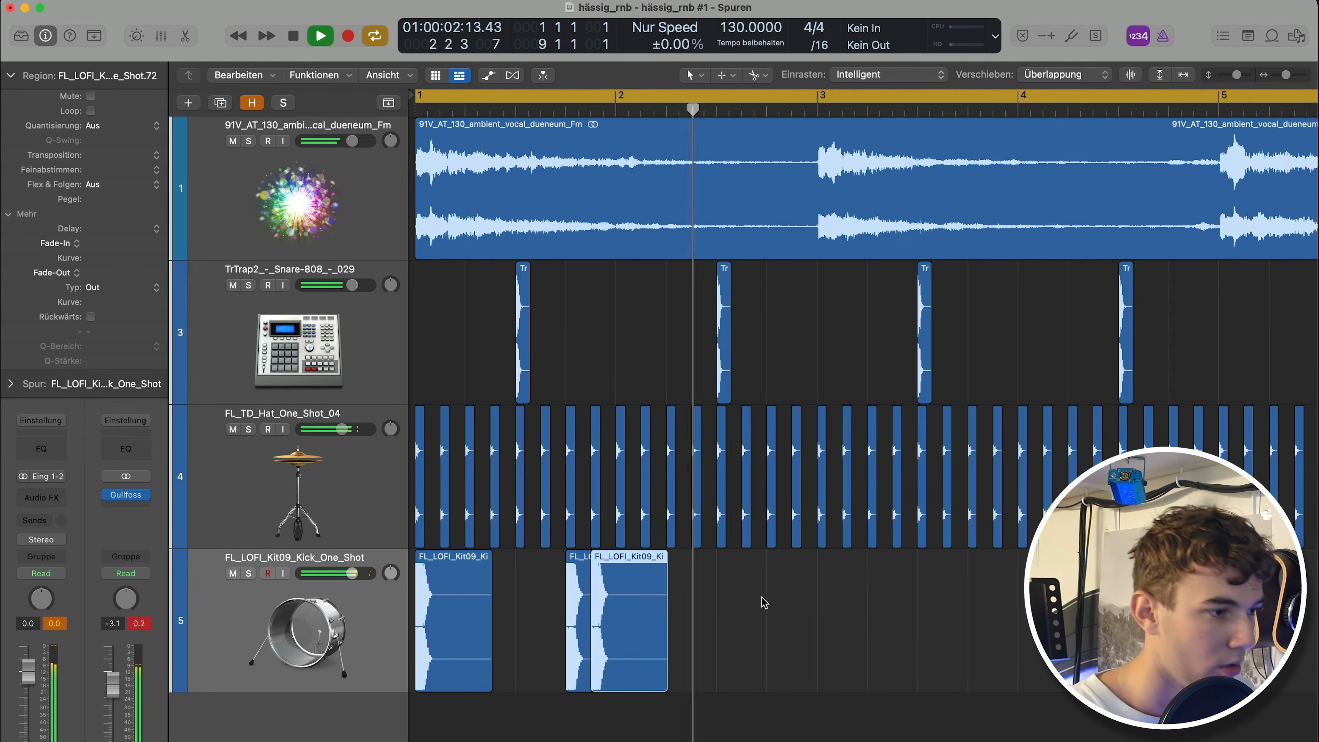
key(space)
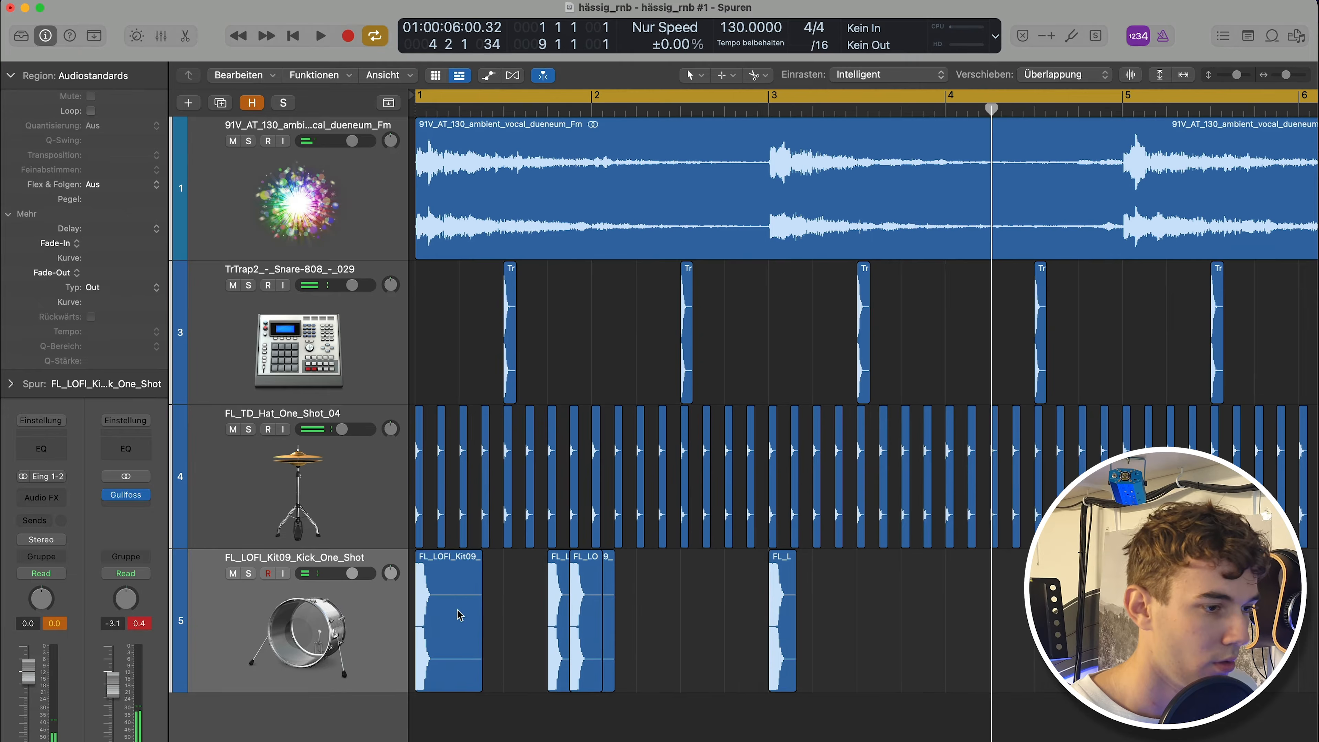
drag(459, 616, 1167, 618)
drag(621, 608, 513, 593)
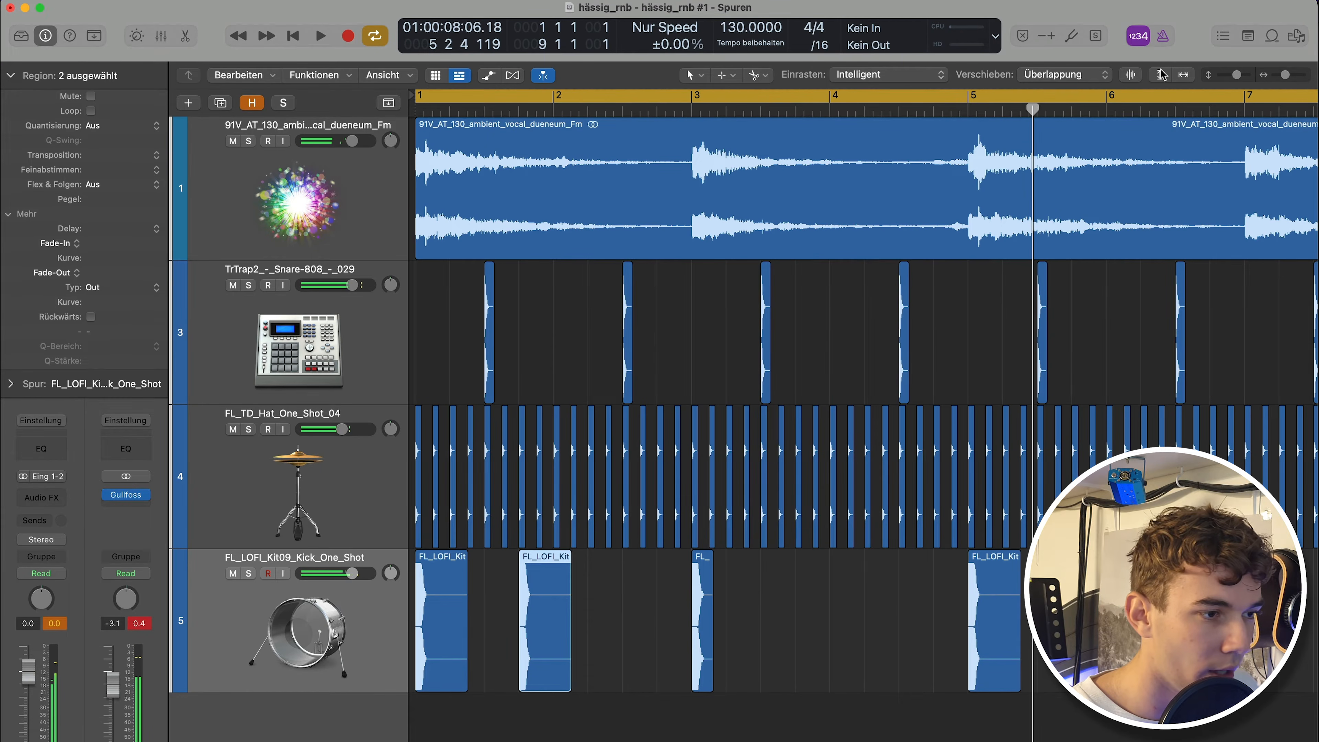
drag(1073, 109, 1125, 109)
click(1051, 388)
drag(706, 618, 1223, 618)
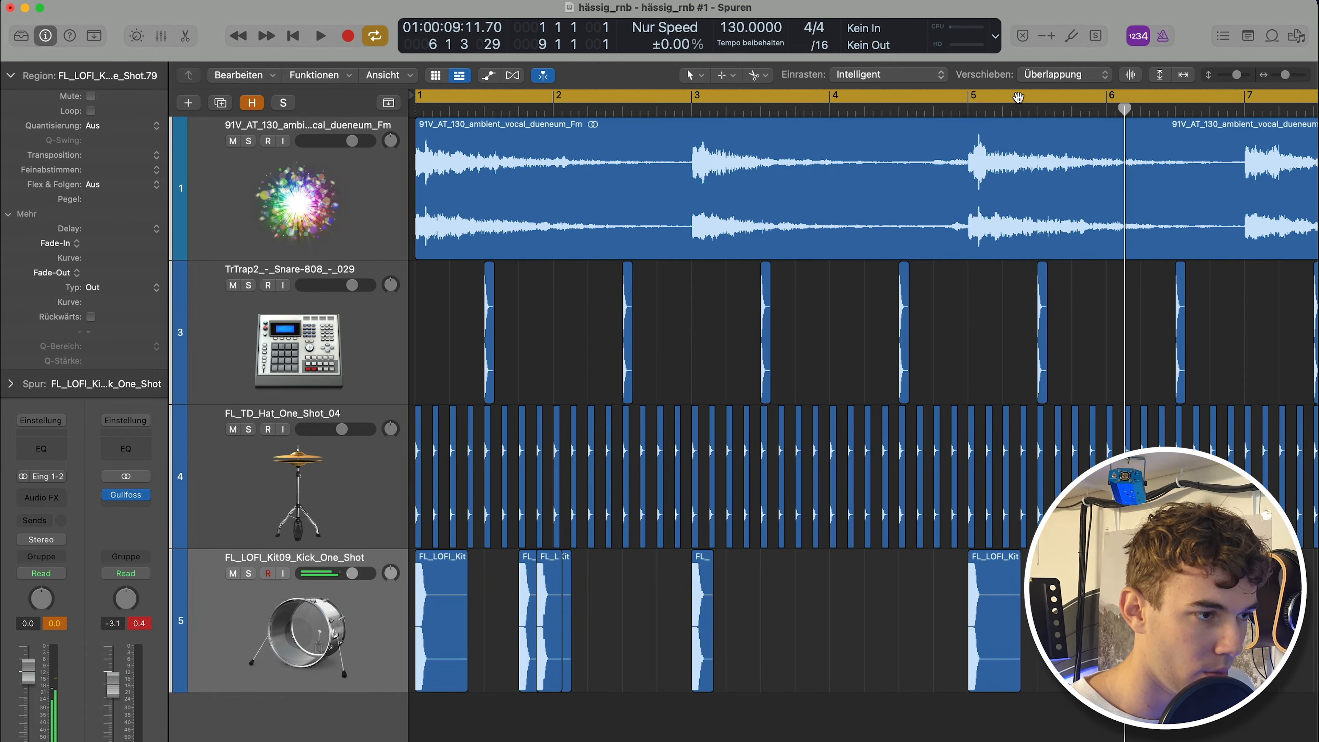
Zoom in horizontally on the kick hits around bar 5 while playing back.
click(955, 106)
key(super+Right)
key(super+Right)
key(super+Right)
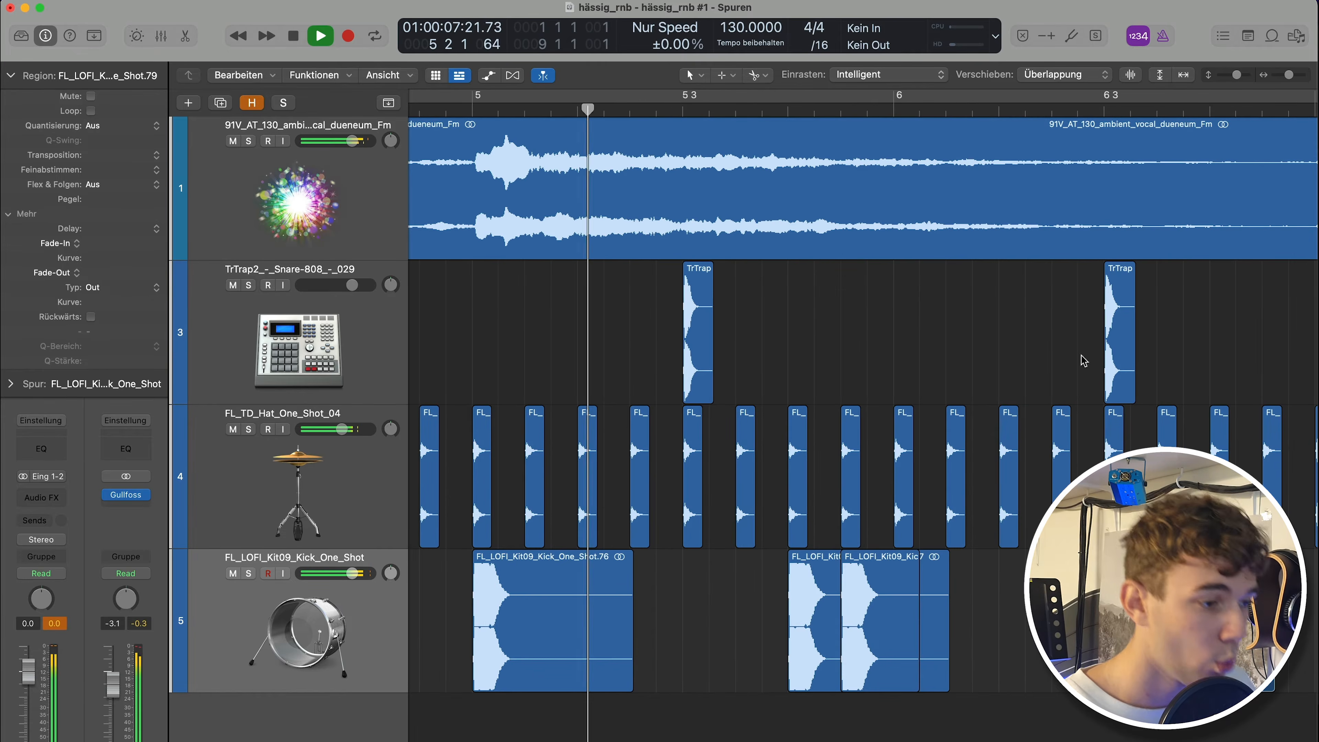
Move the kick hit near bar 6 slightly earlier, to position 6 3 3 1.
scroll(945, 383, right, 4)
scroll(957, 385, right, 4)
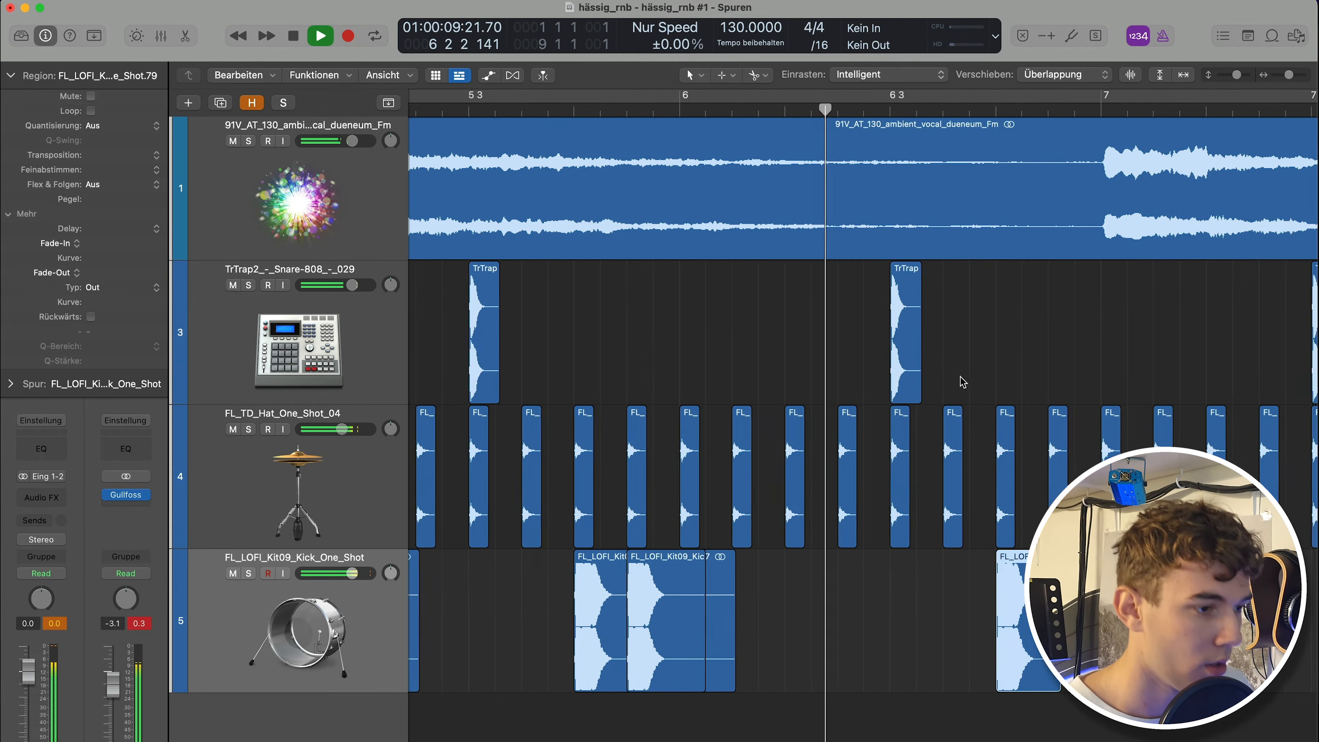
key(space)
drag(961, 621, 904, 619)
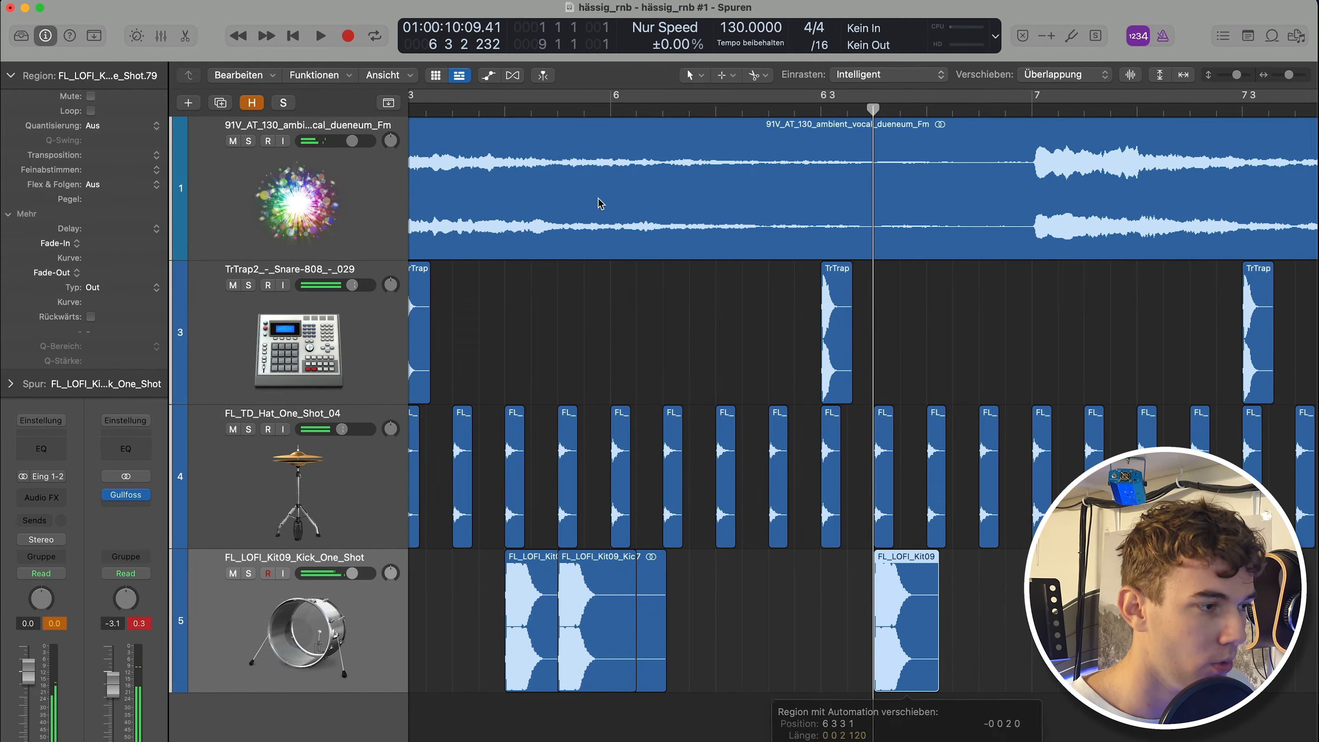
Audition the section and copy the kick hit onto the downbeat of bar 7.
click(462, 111)
key(space)
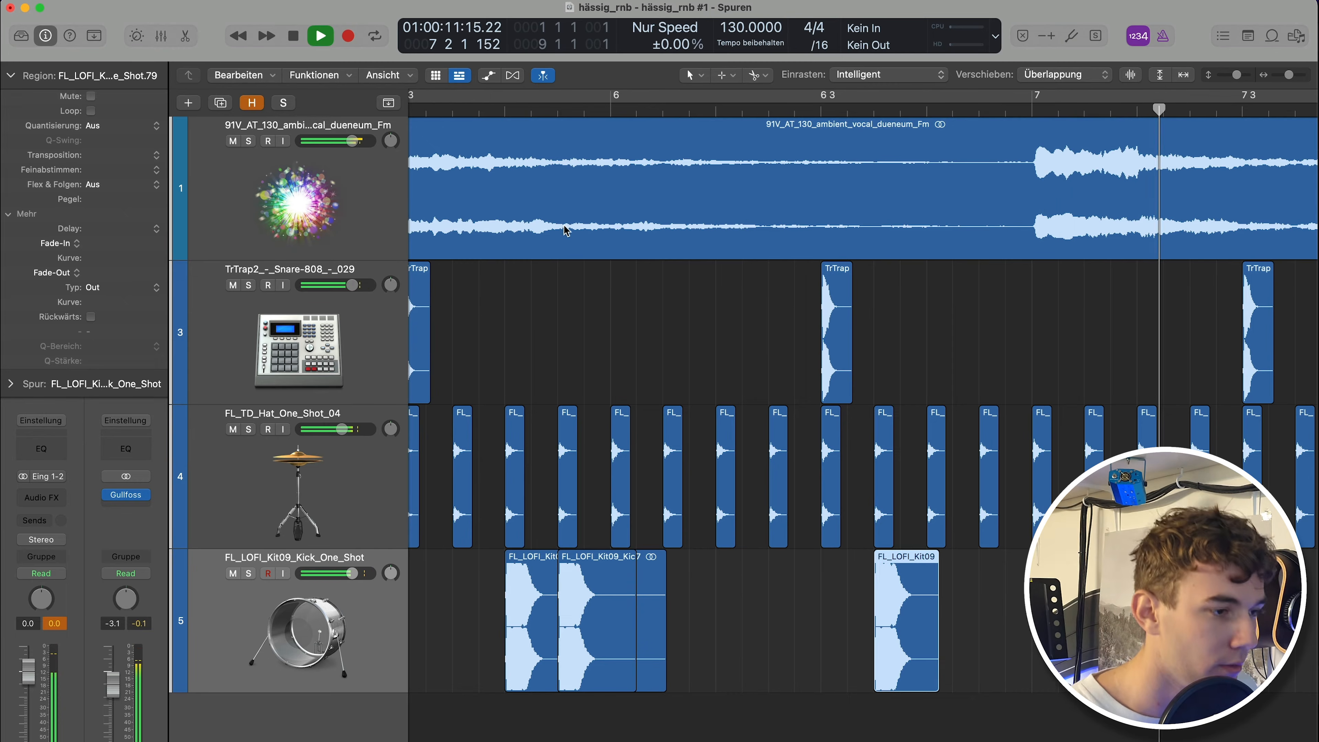
key(space)
drag(888, 627, 993, 613)
Fit the whole arrangement in view and play the beat back from the start.
scroll(993, 612, down, 5)
scroll(919, 603, down, 5)
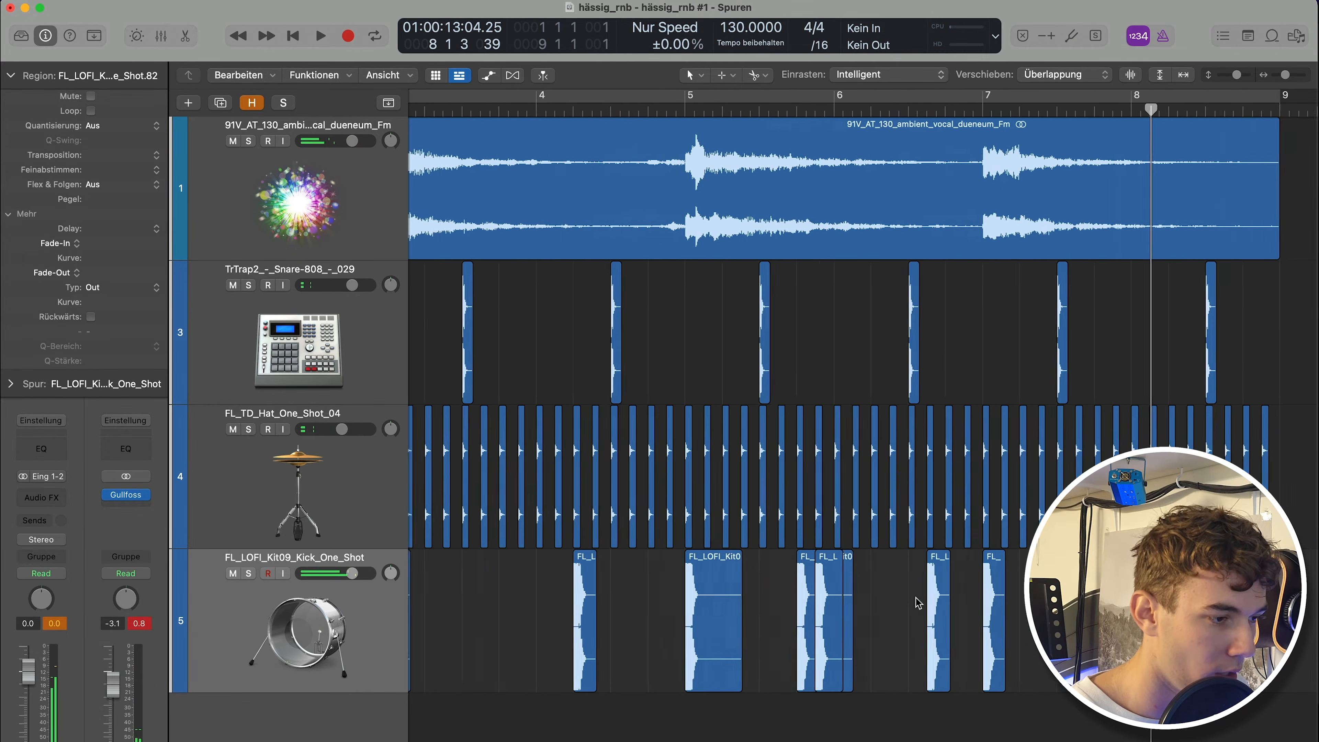
click(677, 598)
key(z)
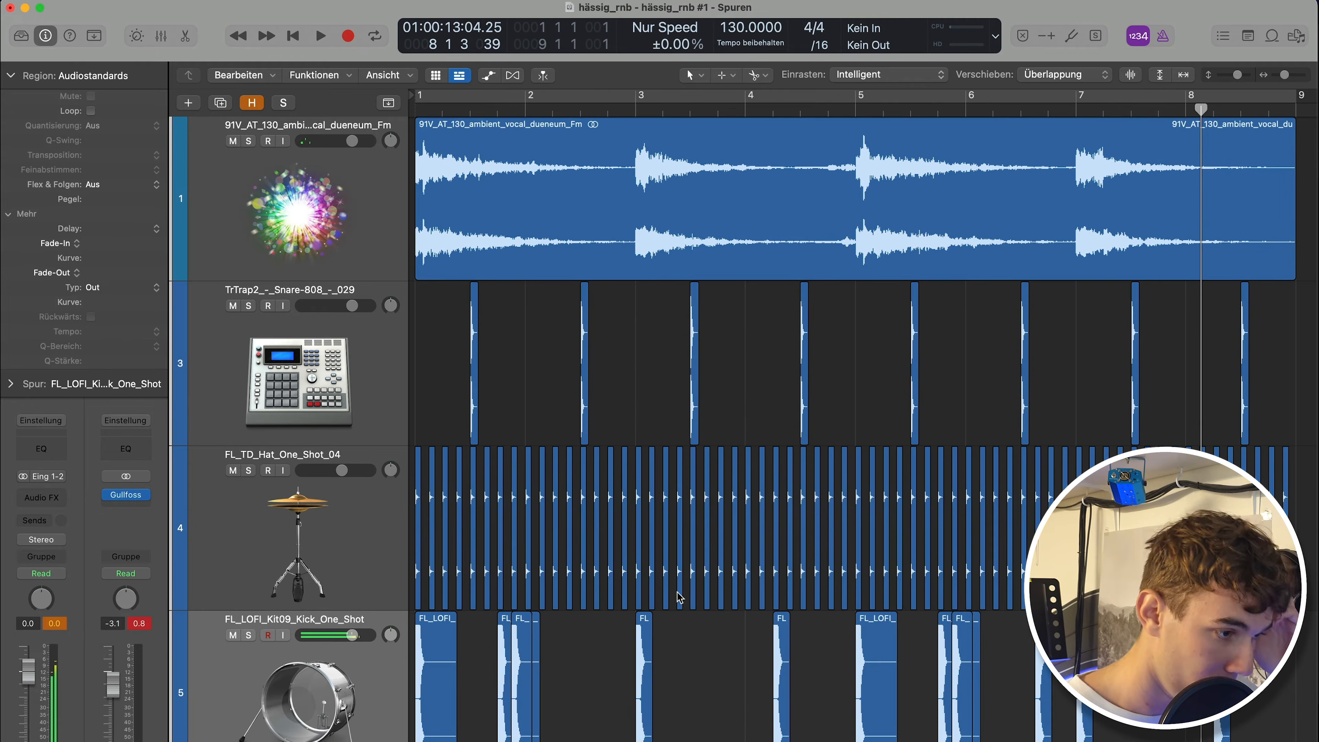
key(Return)
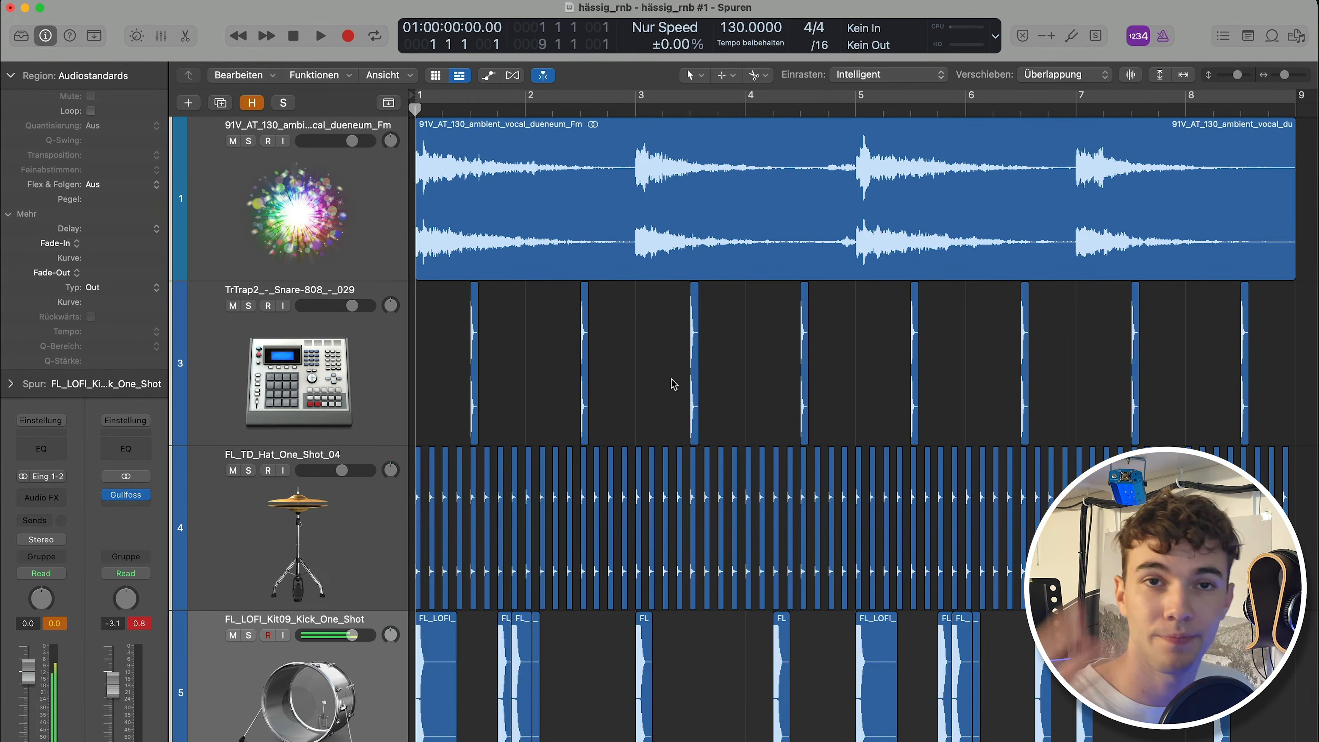
key(space)
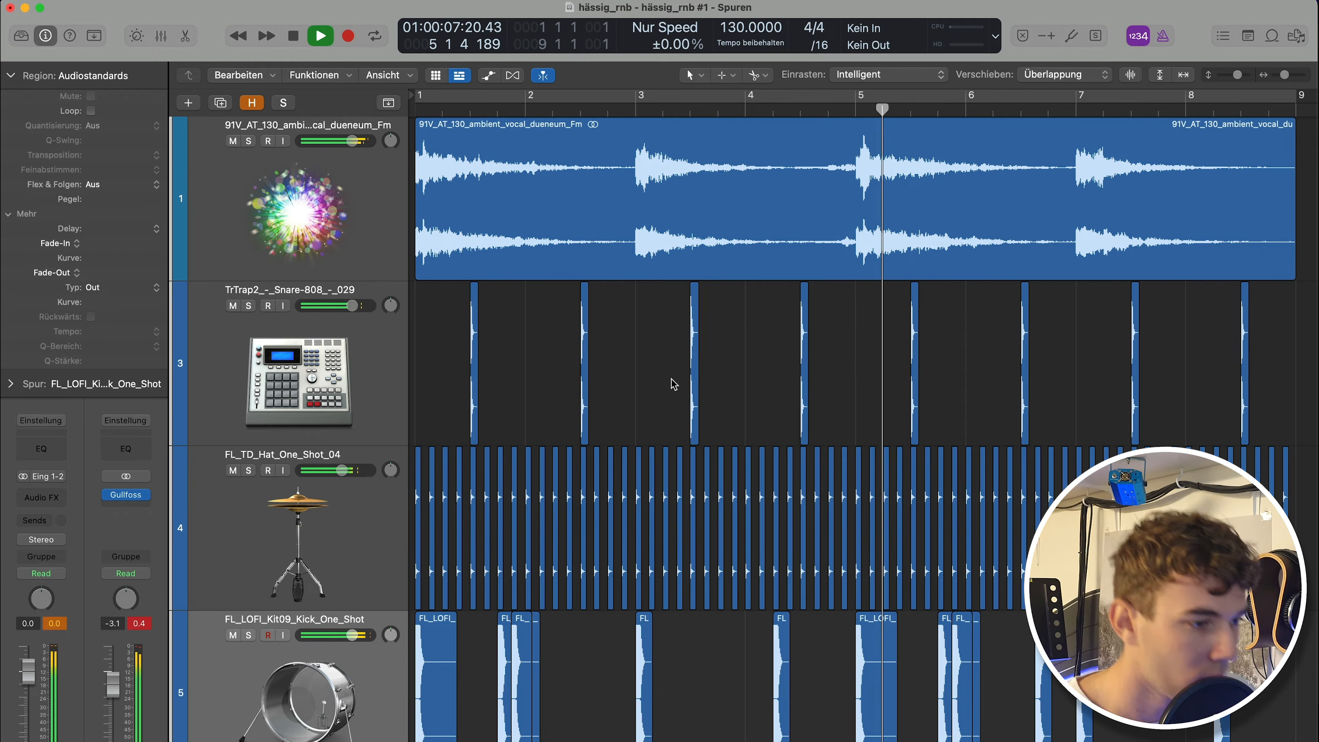
key(space)
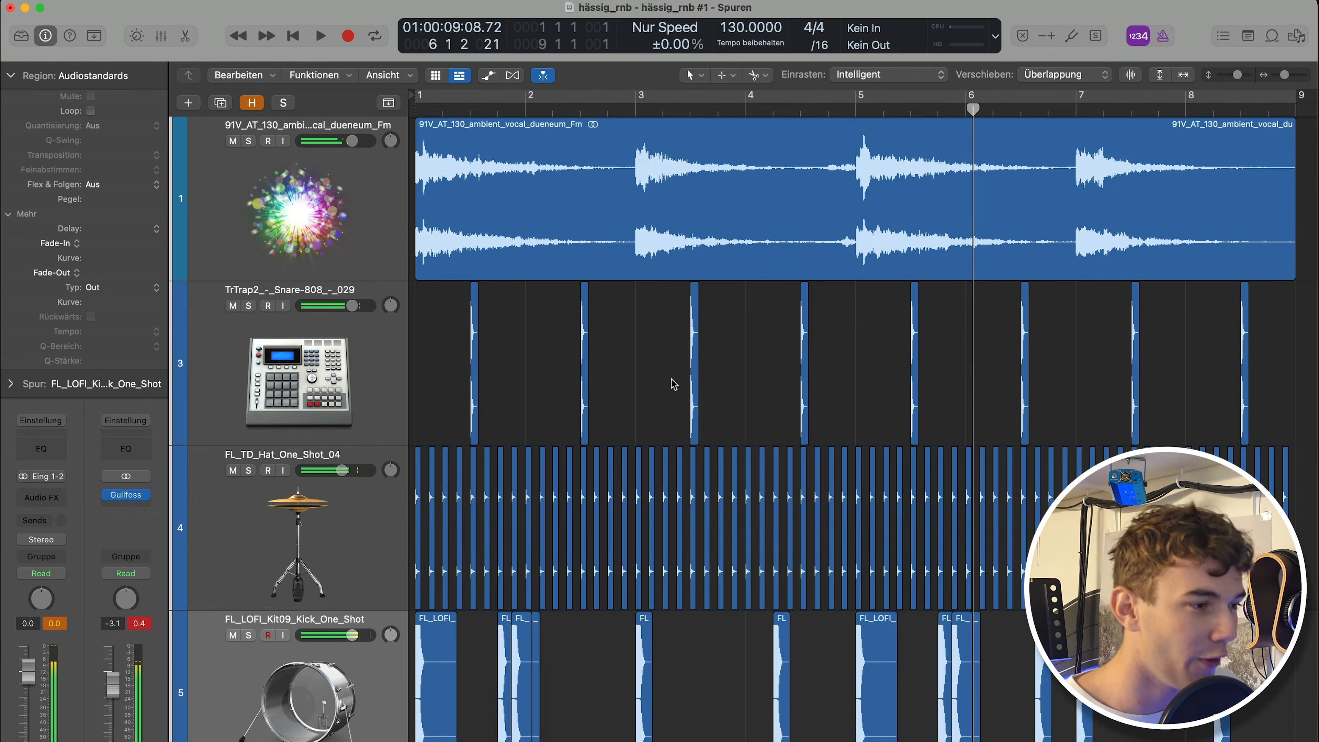
key(Return)
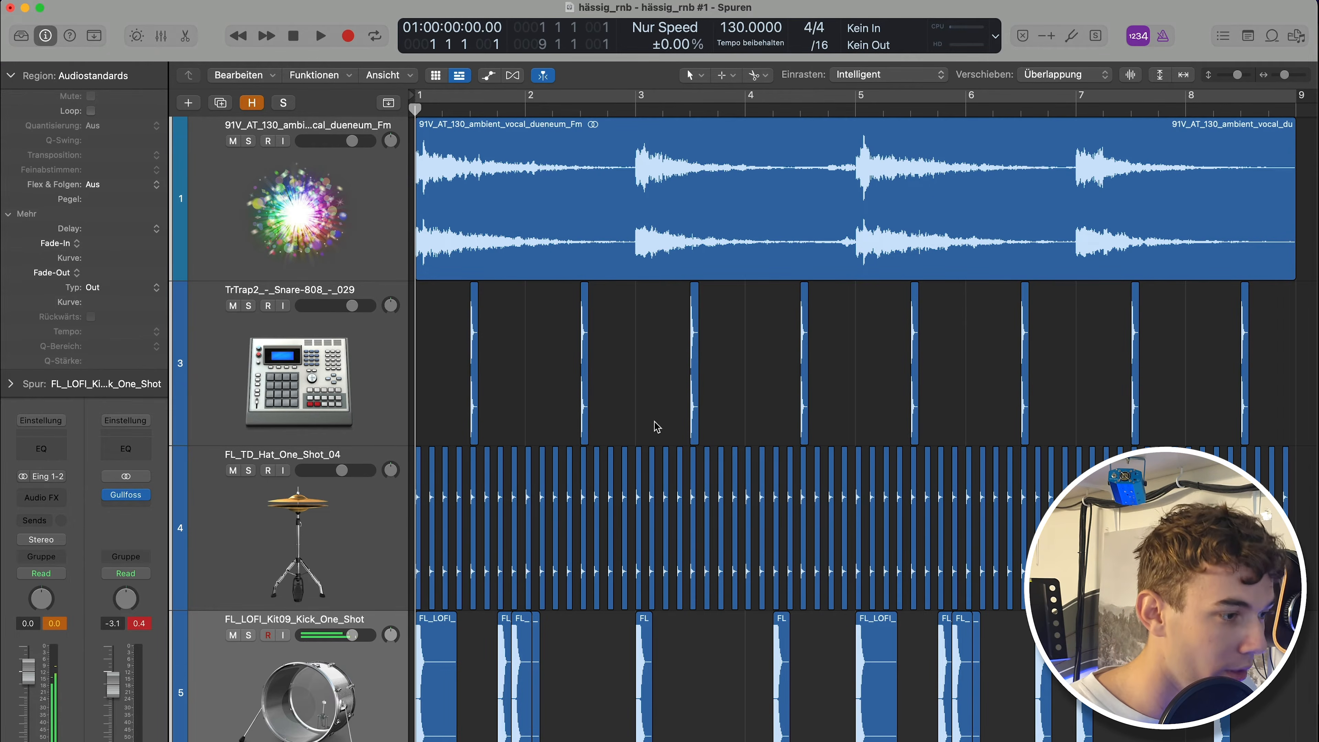
Enable a cycle region spanning bars 1 to 9.
scroll(702, 440, down, 2)
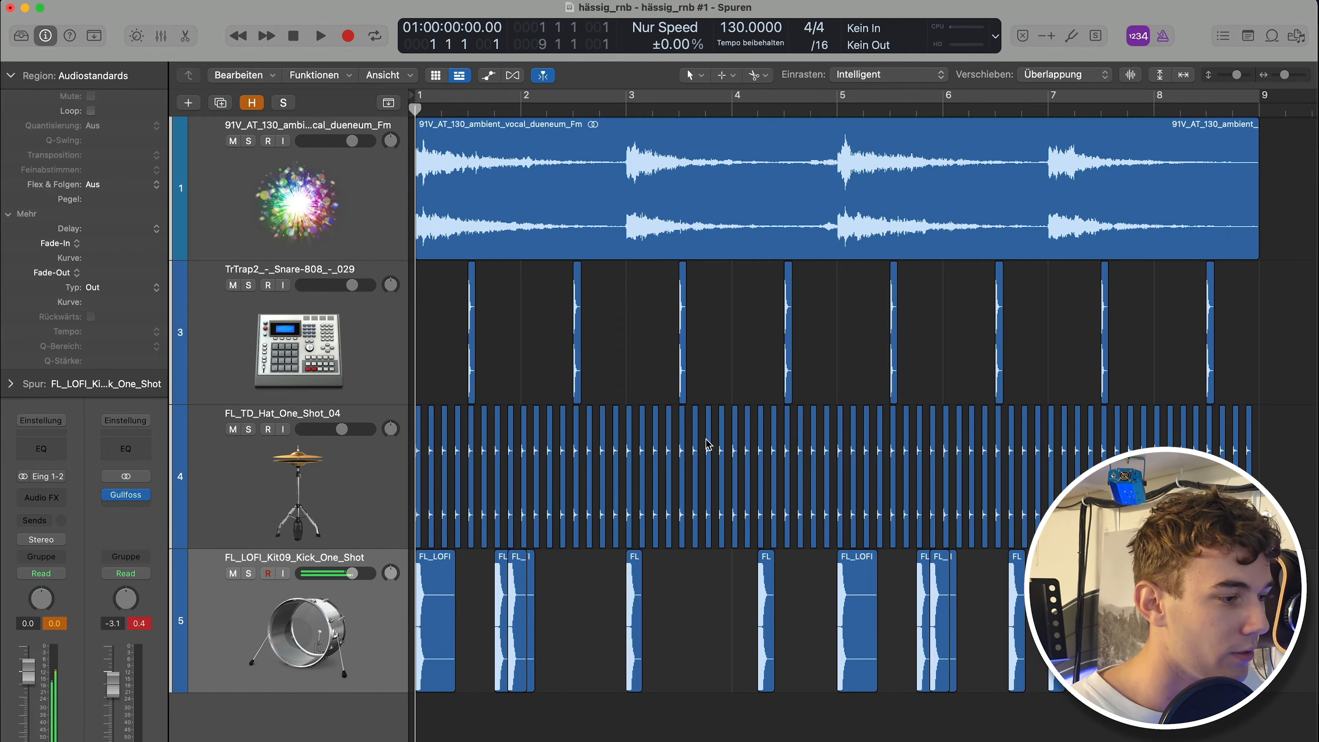
scroll(707, 444, down, 3)
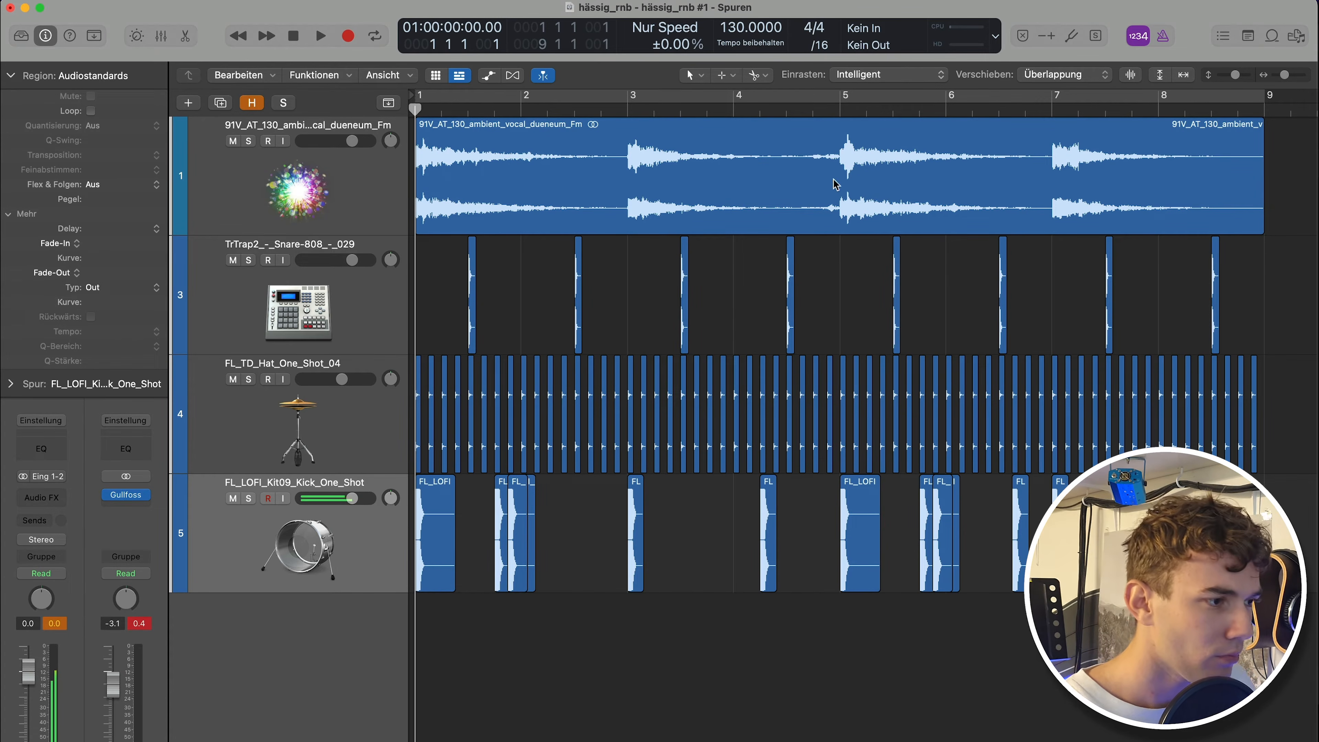
click(727, 103)
scroll(810, 283, down, 2)
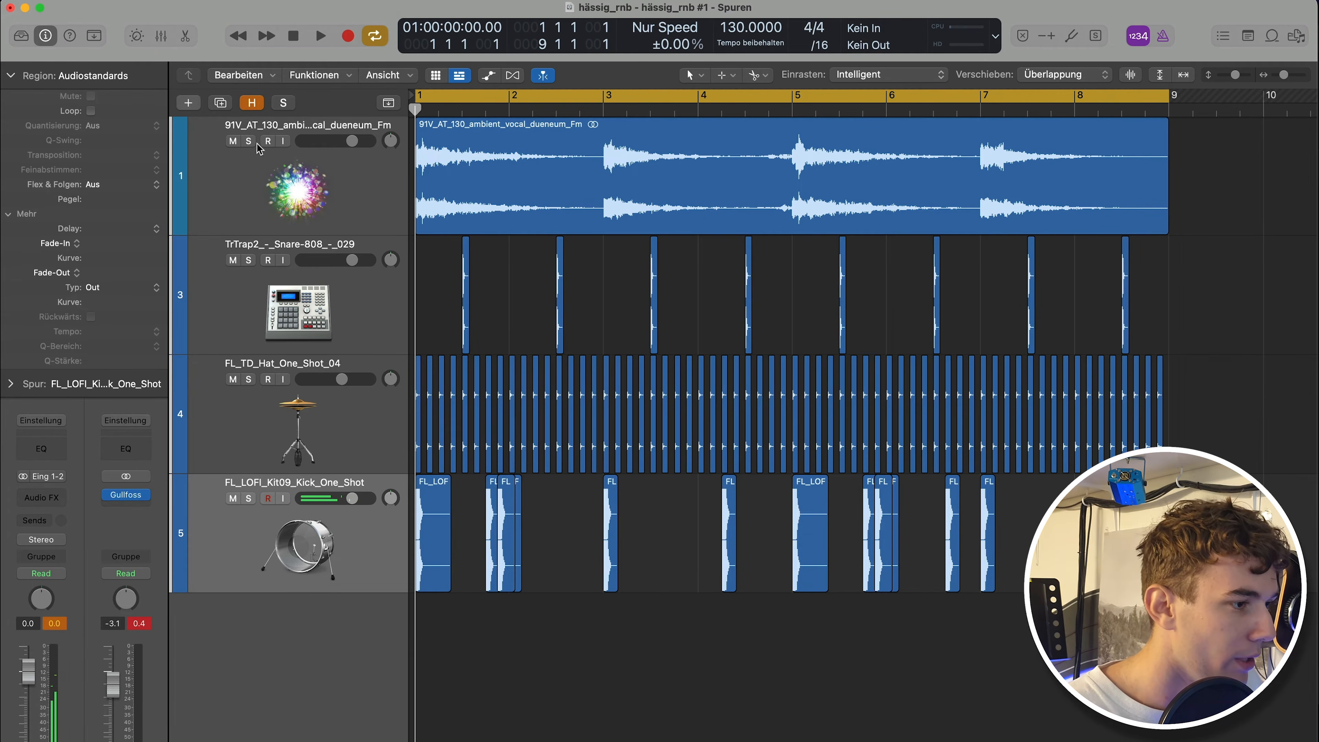
Create a new software instrument track.
click(188, 103)
click(567, 373)
mouse_move(467, 730)
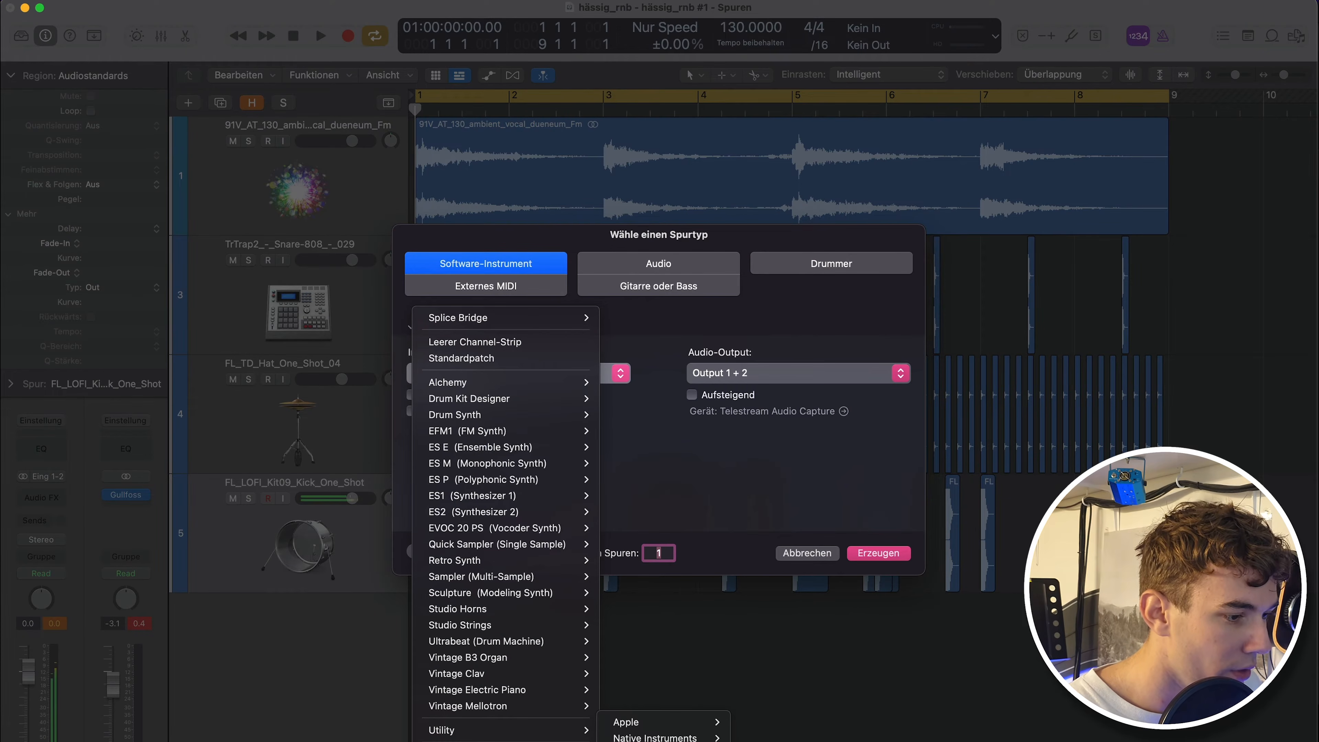
click(909, 442)
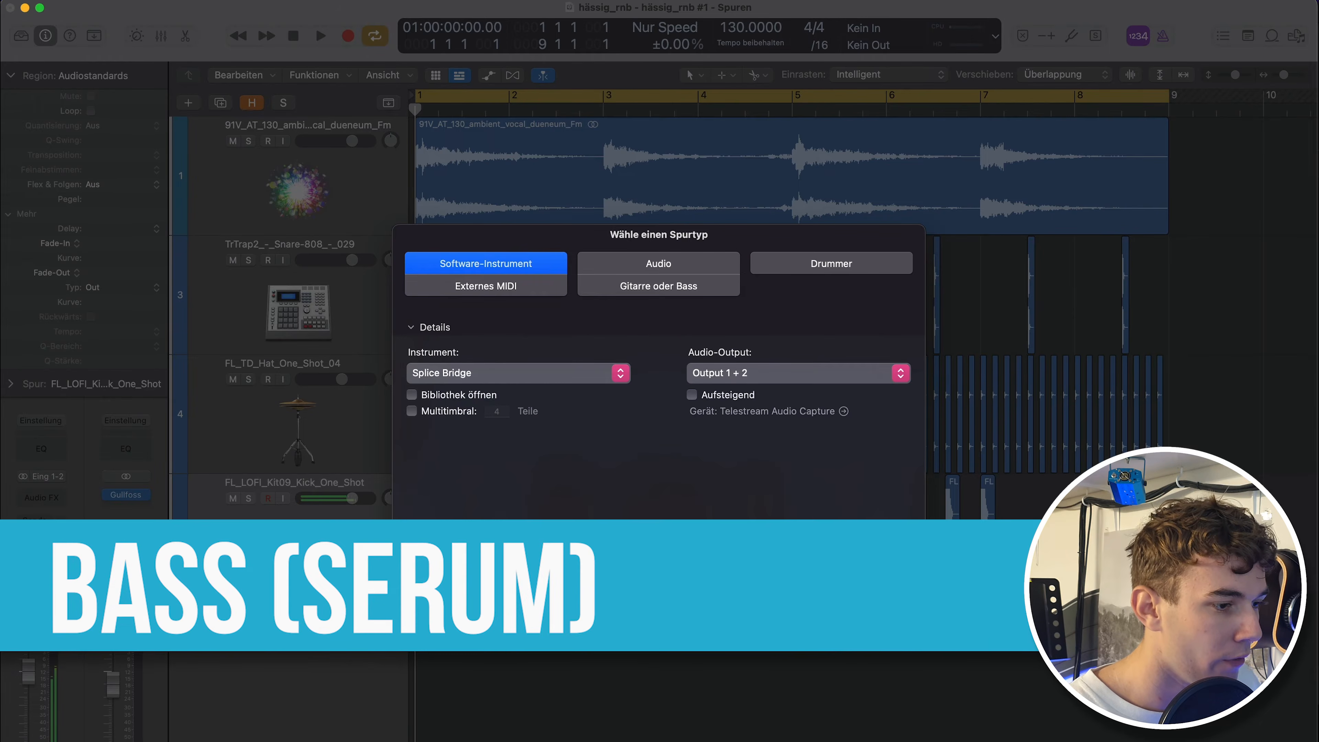
key(Return)
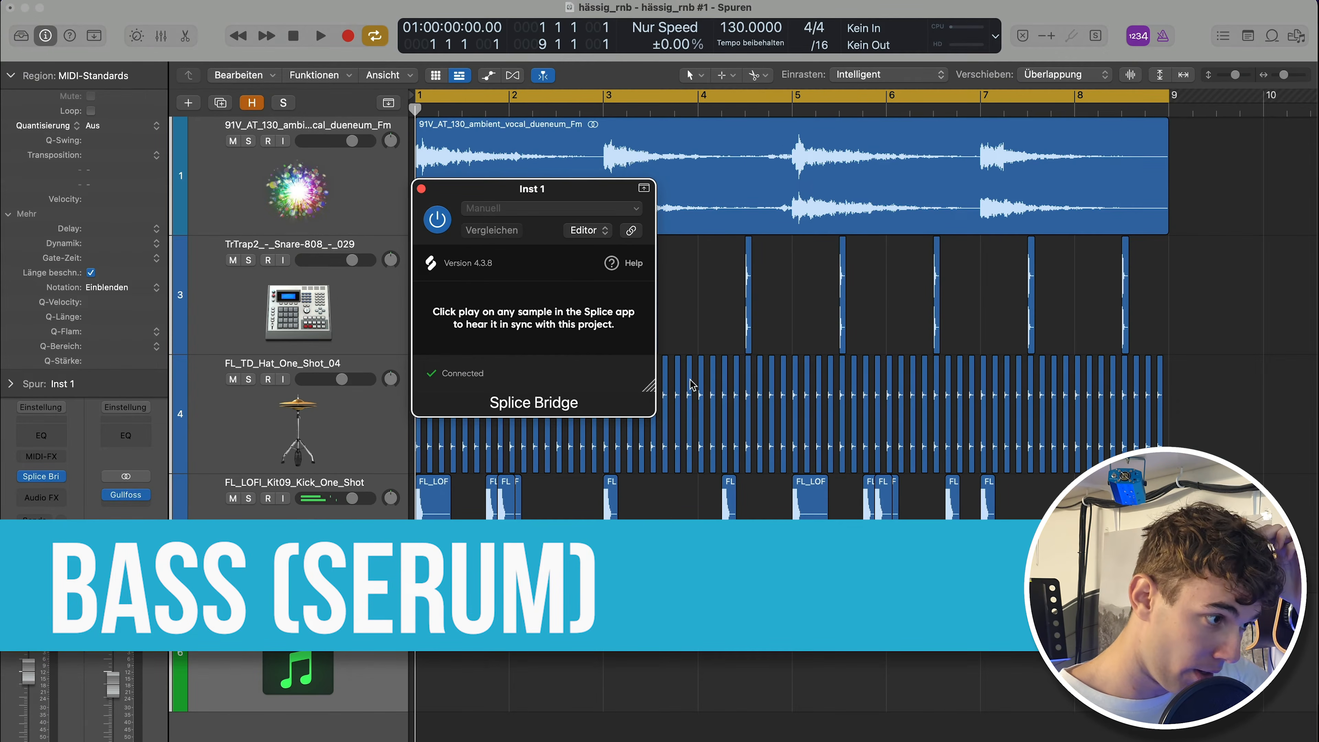
Load the ELS_Bass_Run Deep preset in Serum on the new instrument track and close the plugin window.
click(421, 188)
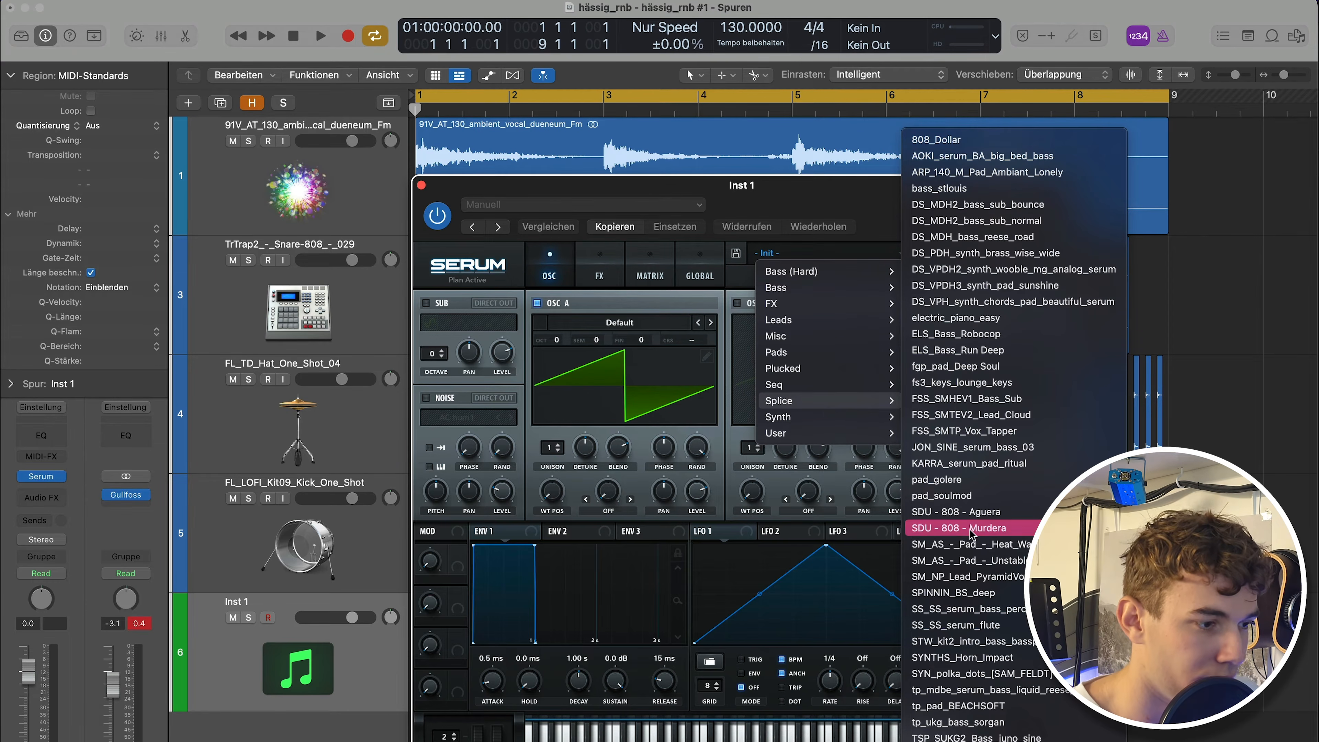
click(956, 350)
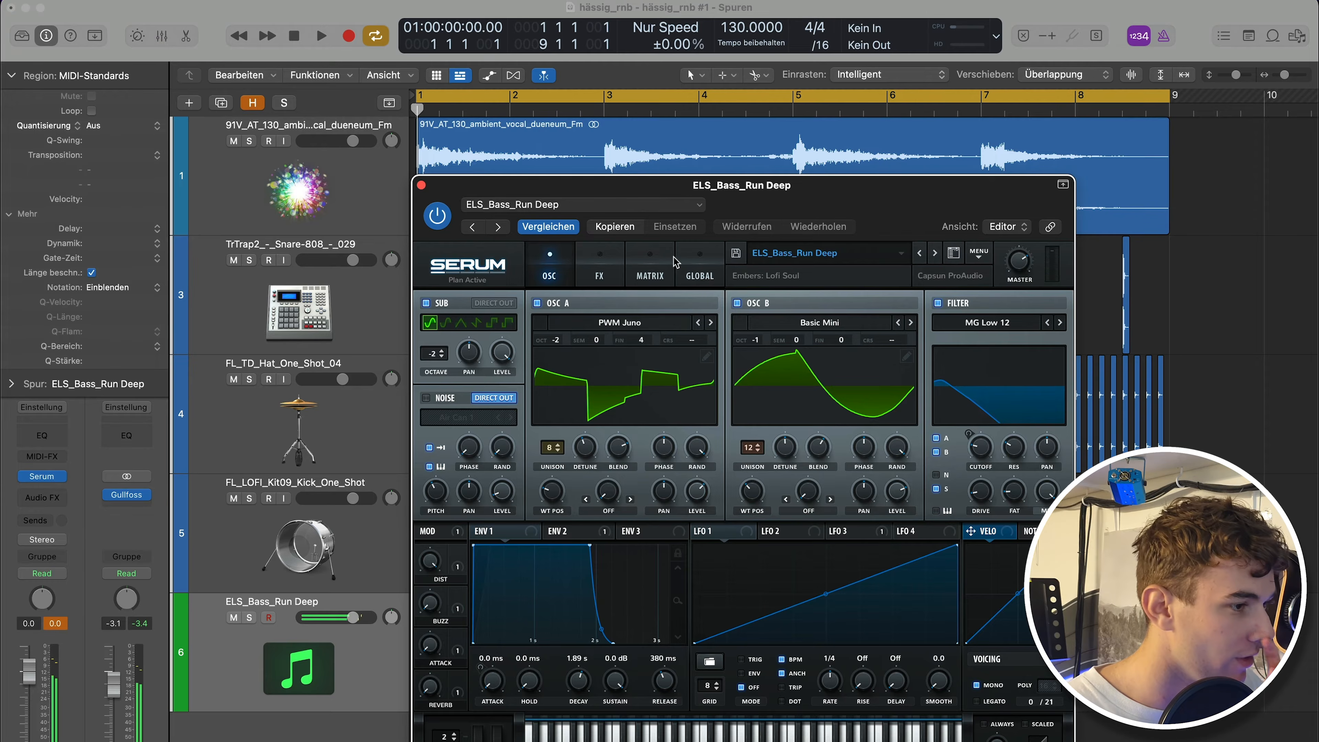
click(421, 186)
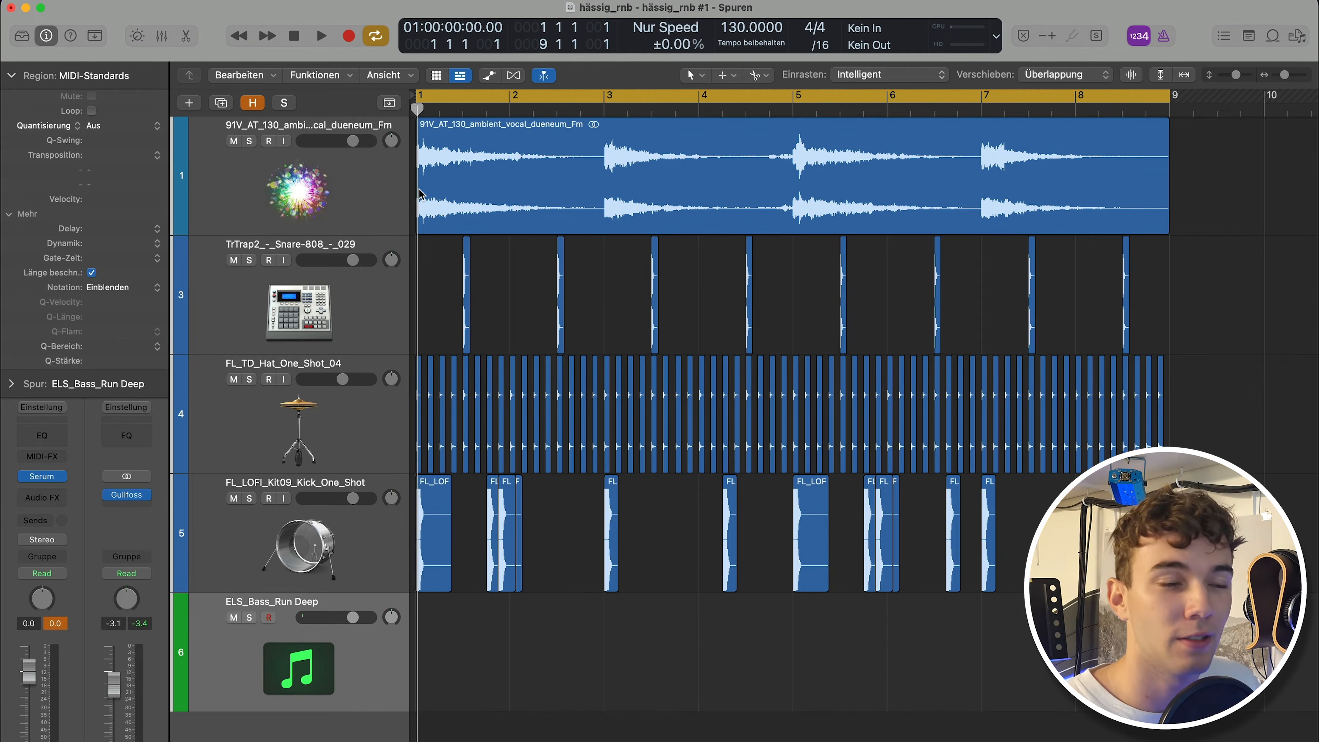
Record a bass line on the ELS_Bass_Run Deep track while the beat plays in the cycle.
click(588, 207)
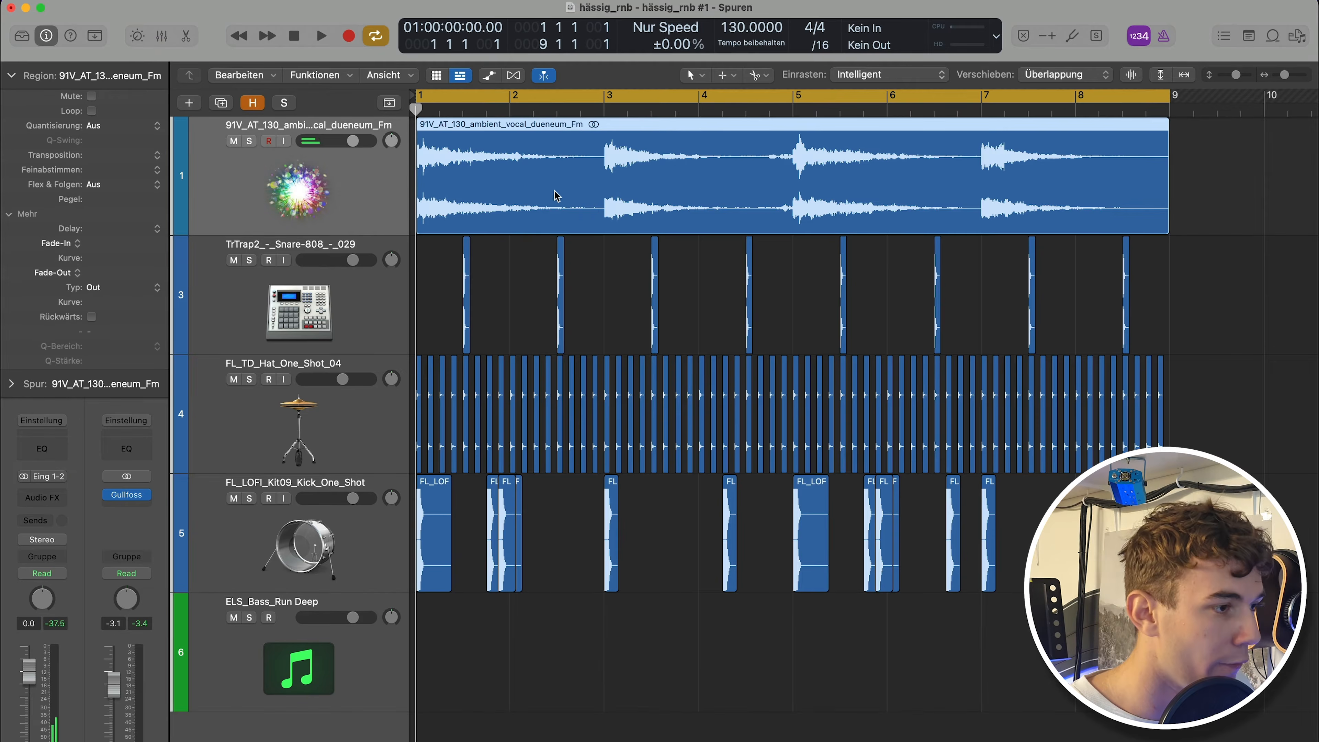
key(space)
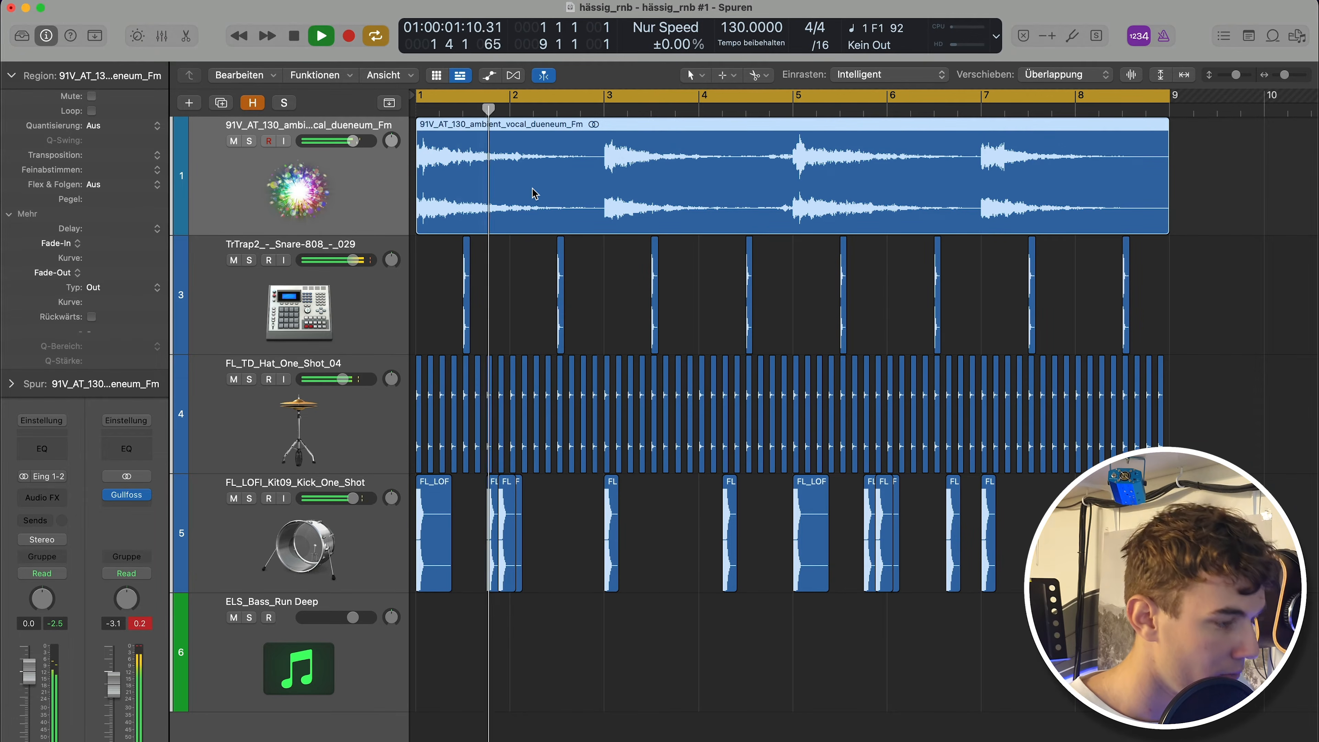
click(337, 687)
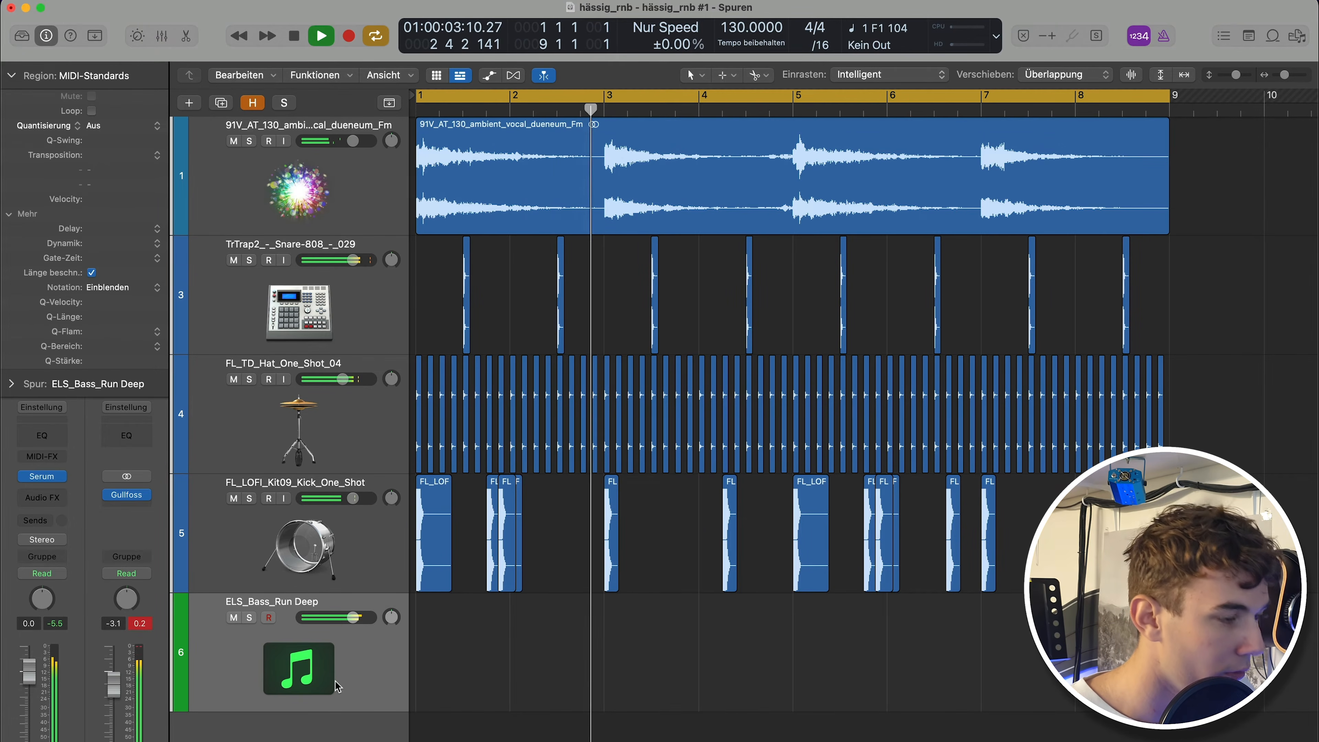
key(space)
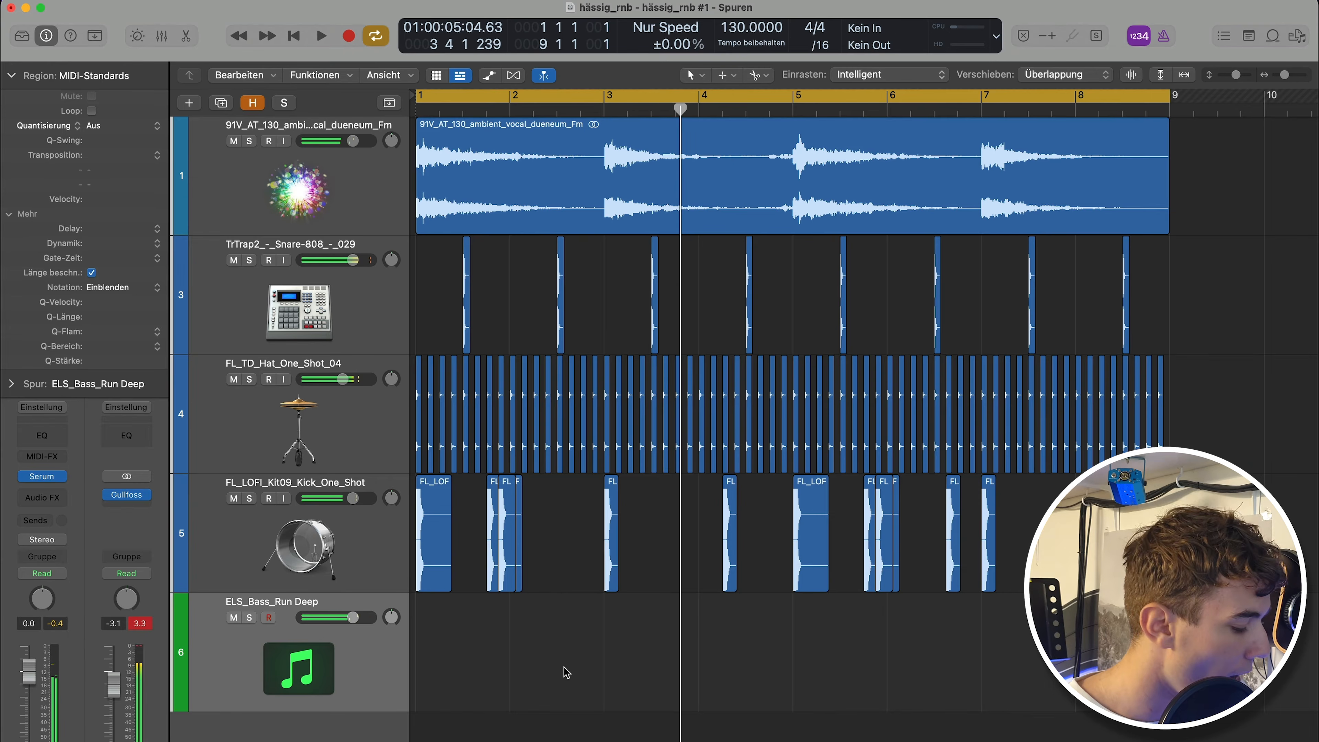
key(space)
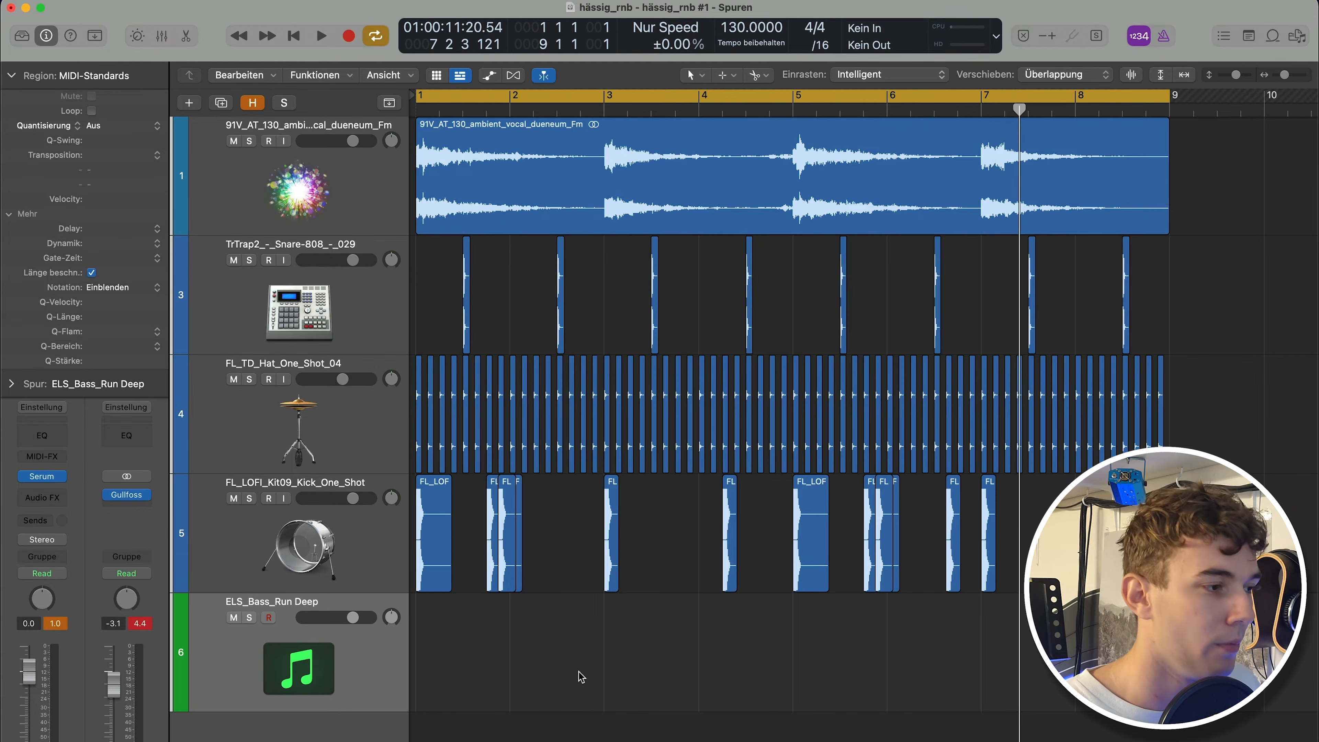
key(r)
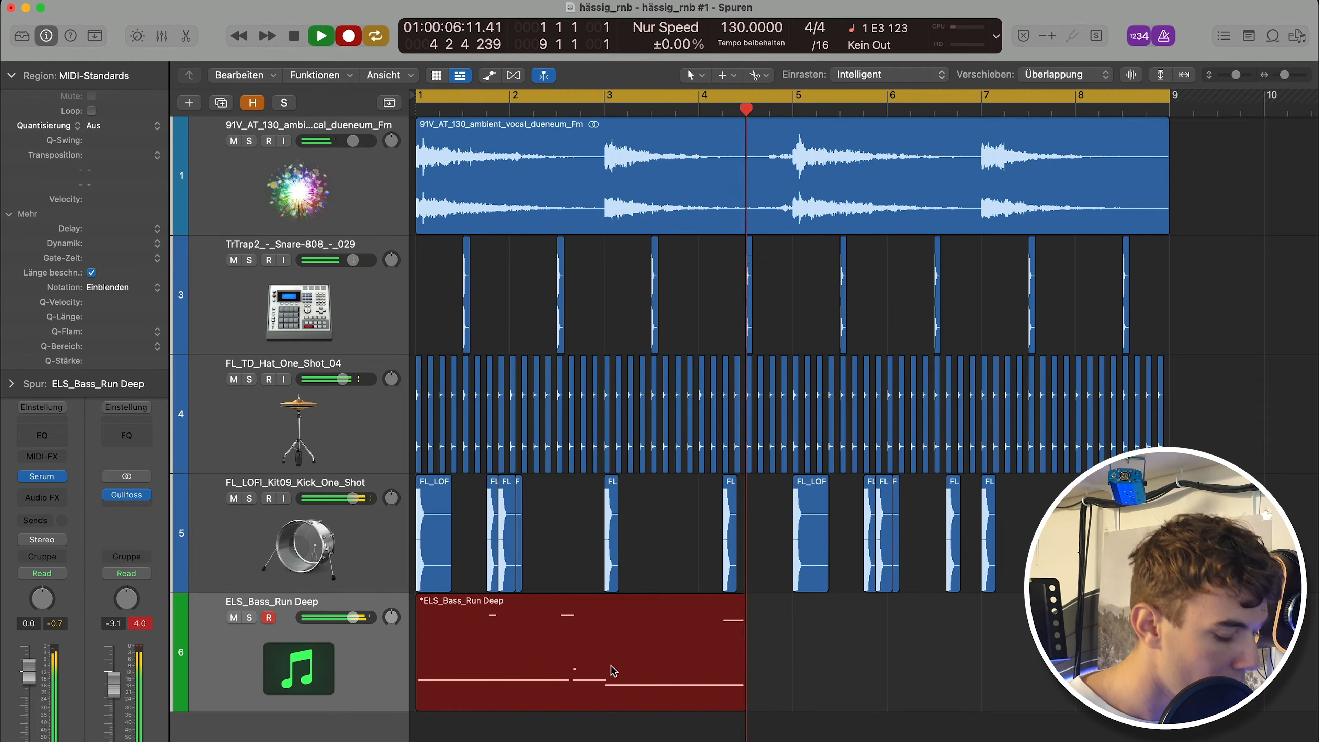
key(space)
Open the recorded bass region in the piano roll, review and play back its notes, and close the editor.
double_click(617, 660)
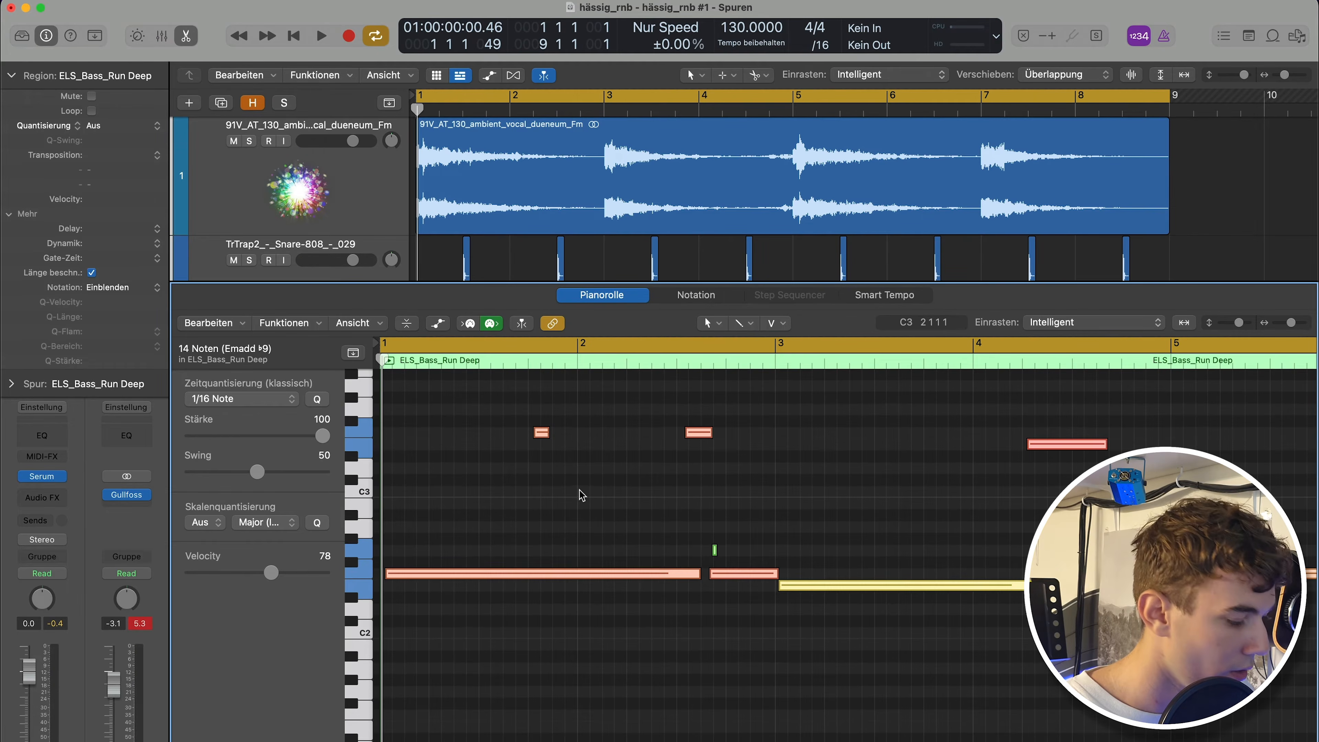
click(581, 496)
scroll(980, 457, right, 10)
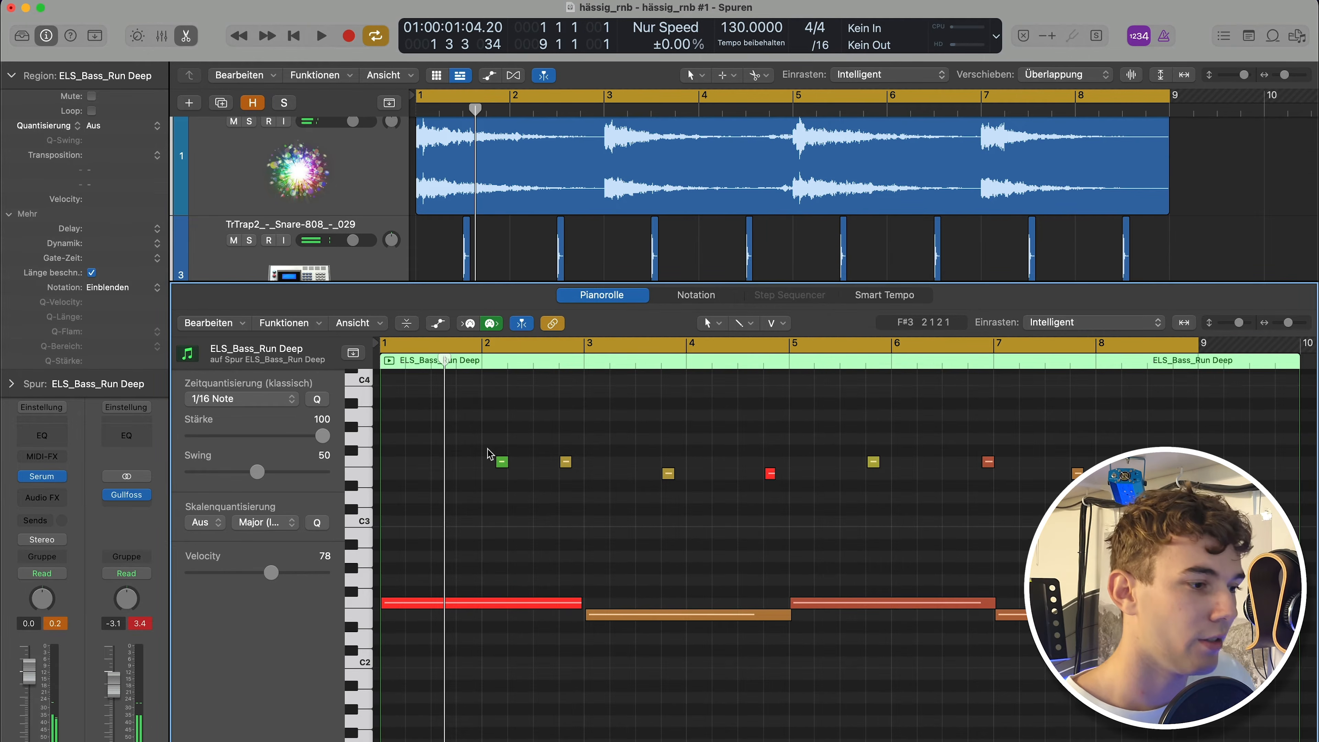
scroll(508, 456, up, 3)
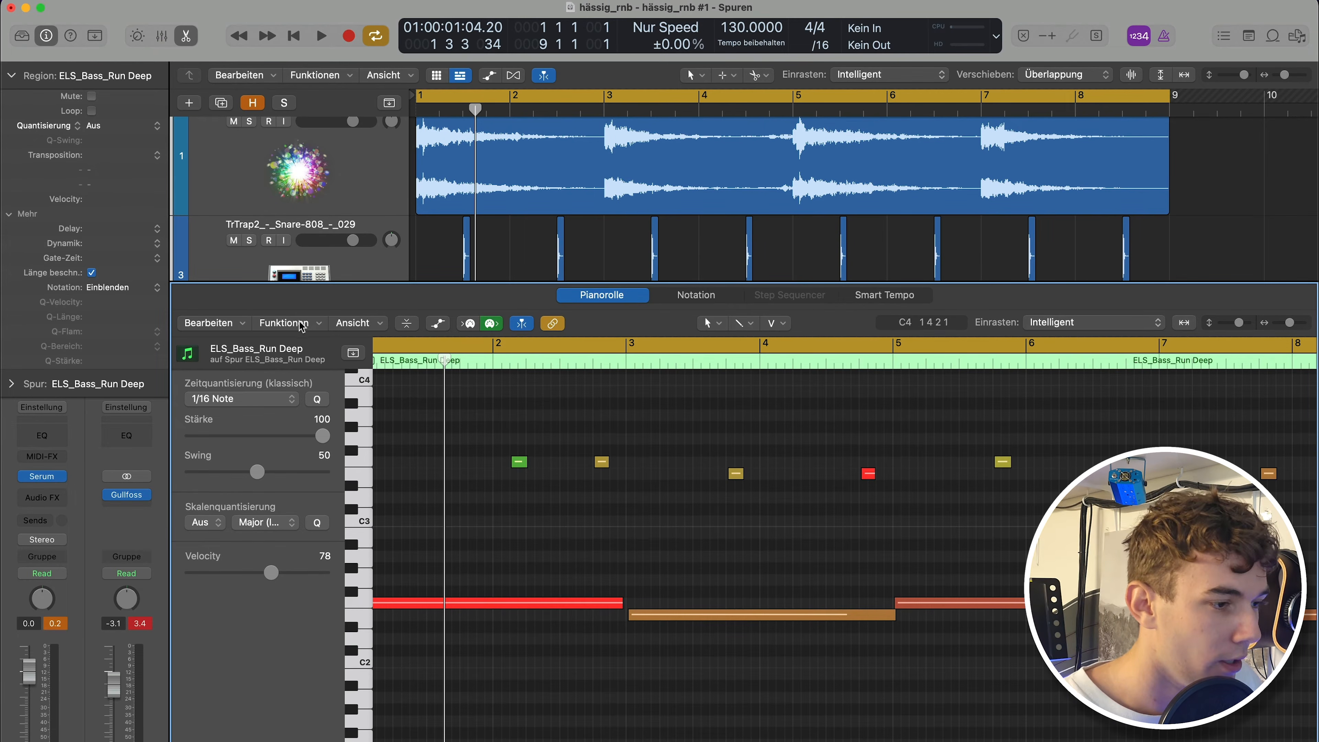
scroll(519, 422, left, 2)
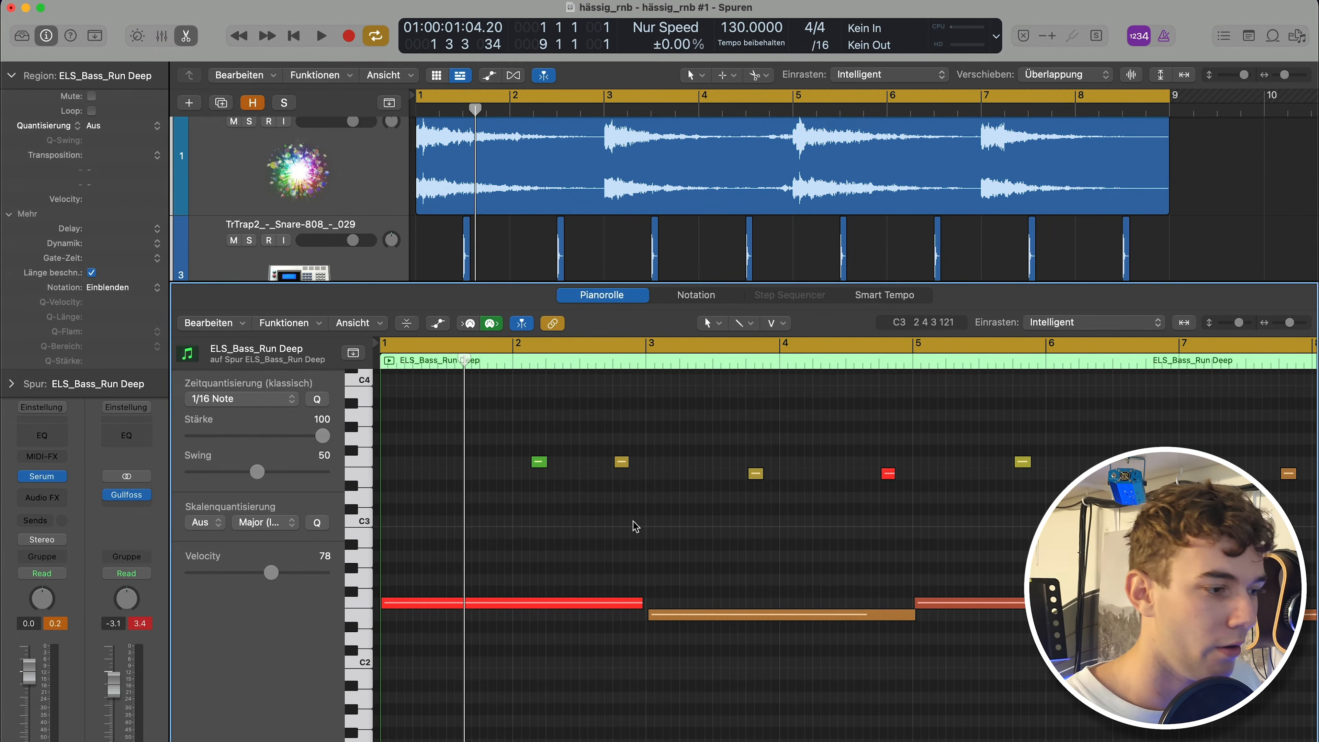
key(space)
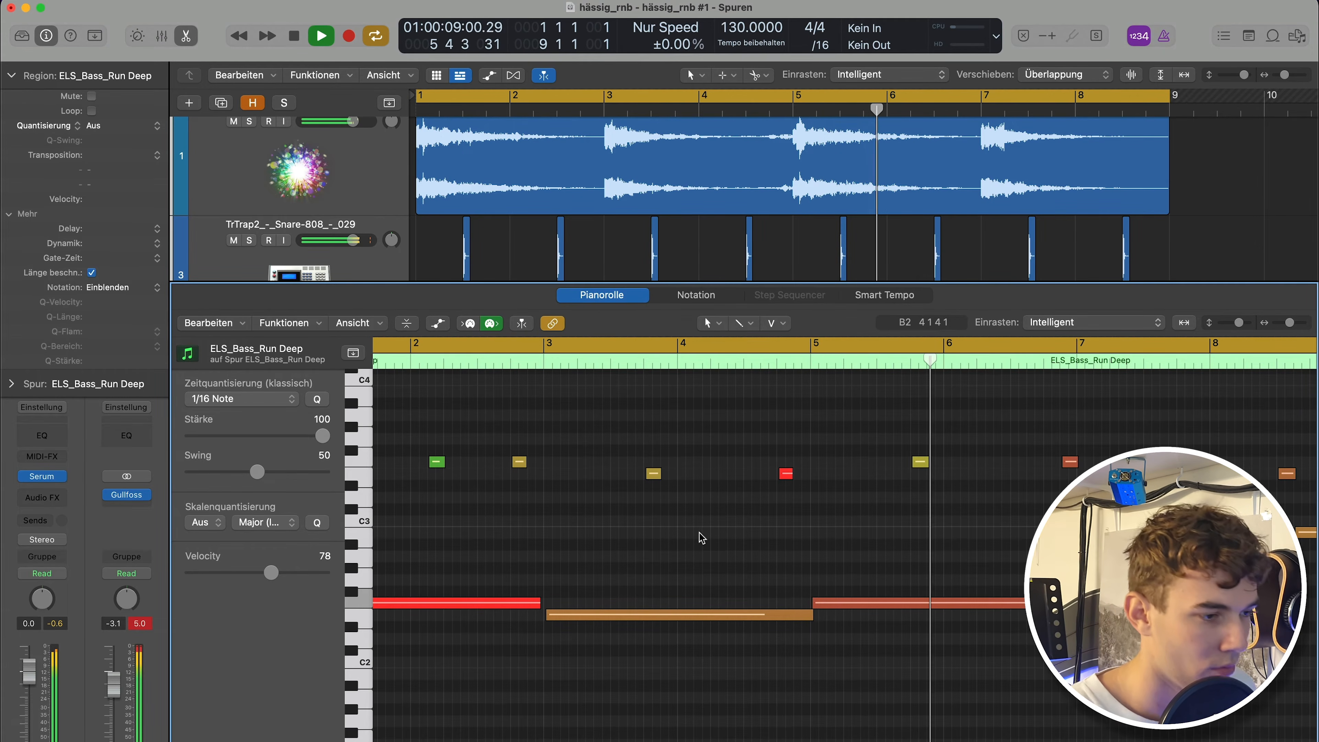
key(space)
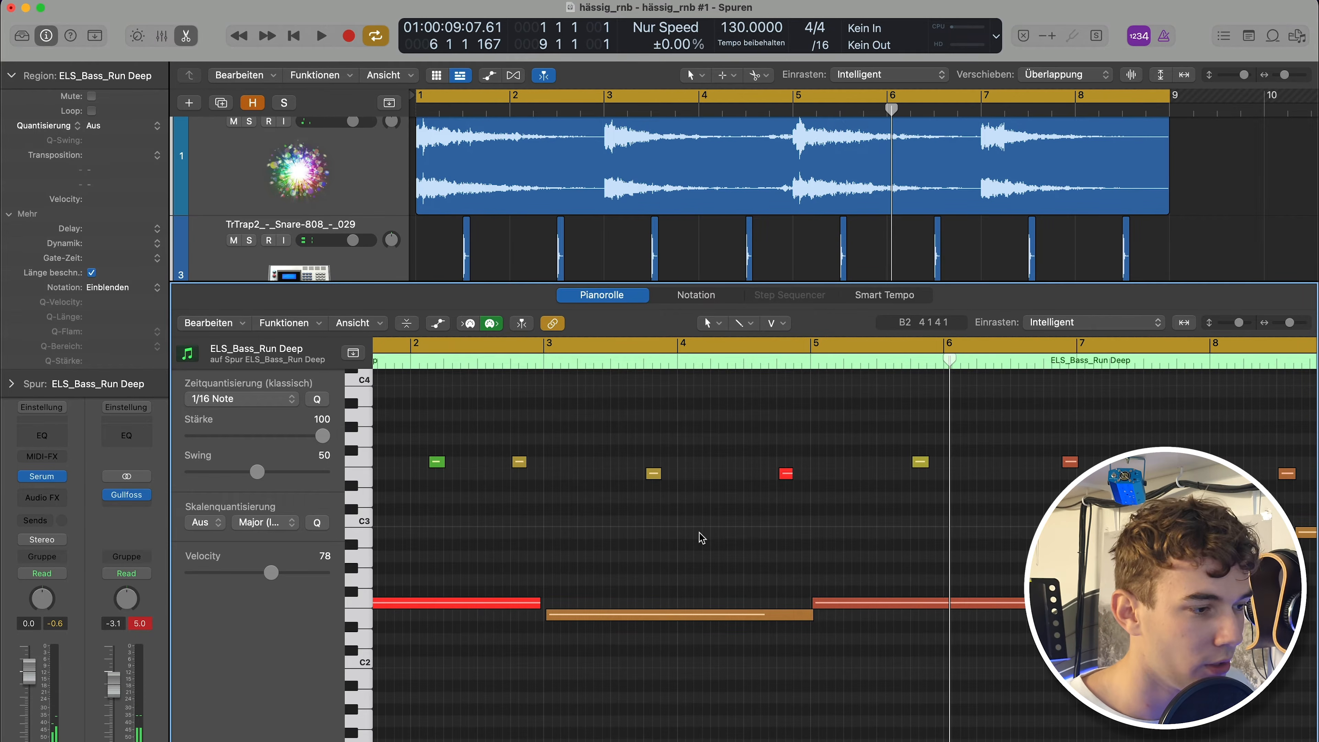
scroll(701, 538, right, 4)
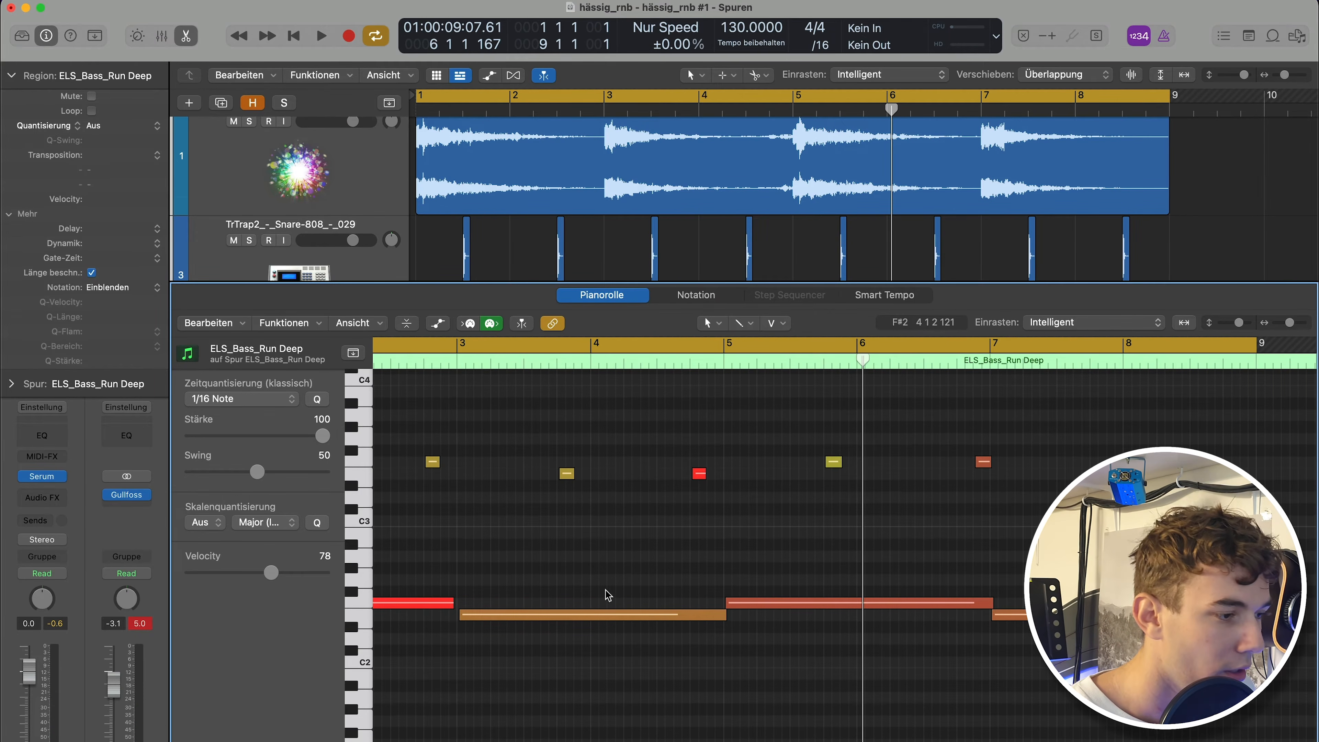
scroll(709, 554, right, 5)
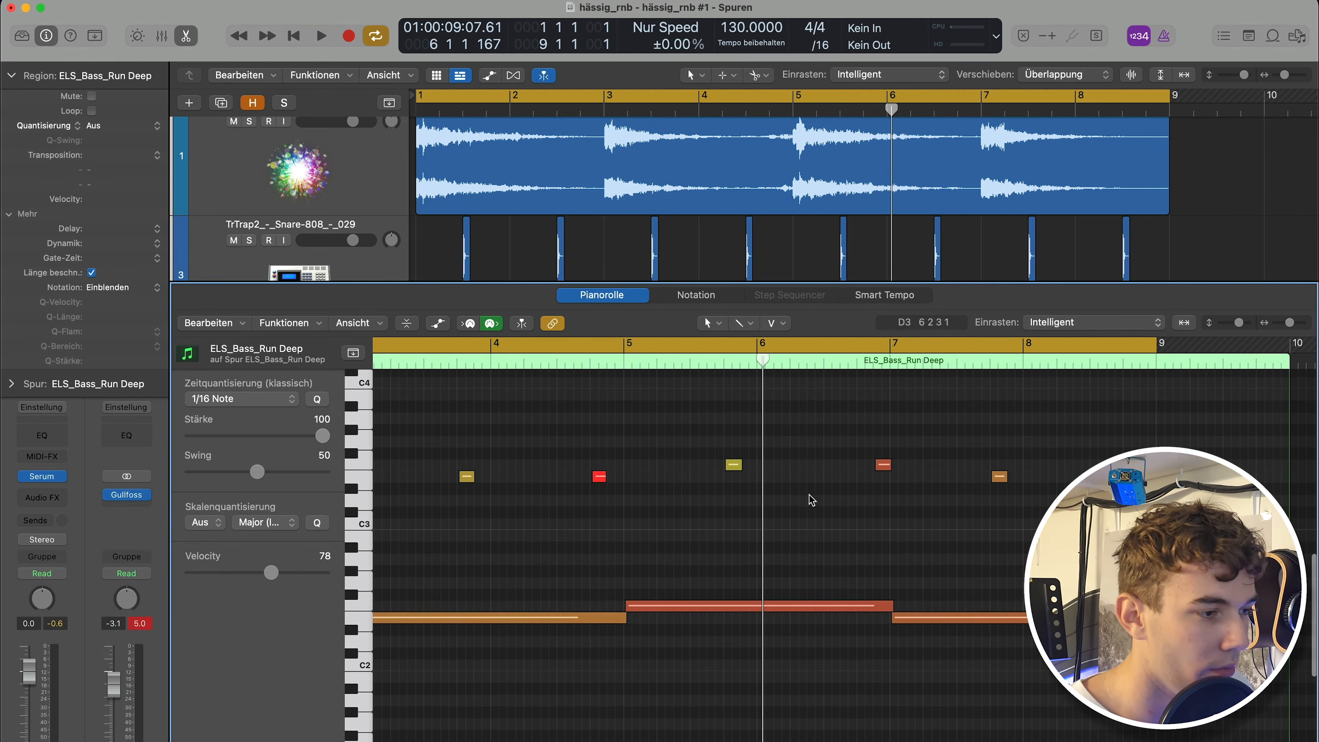
key(e)
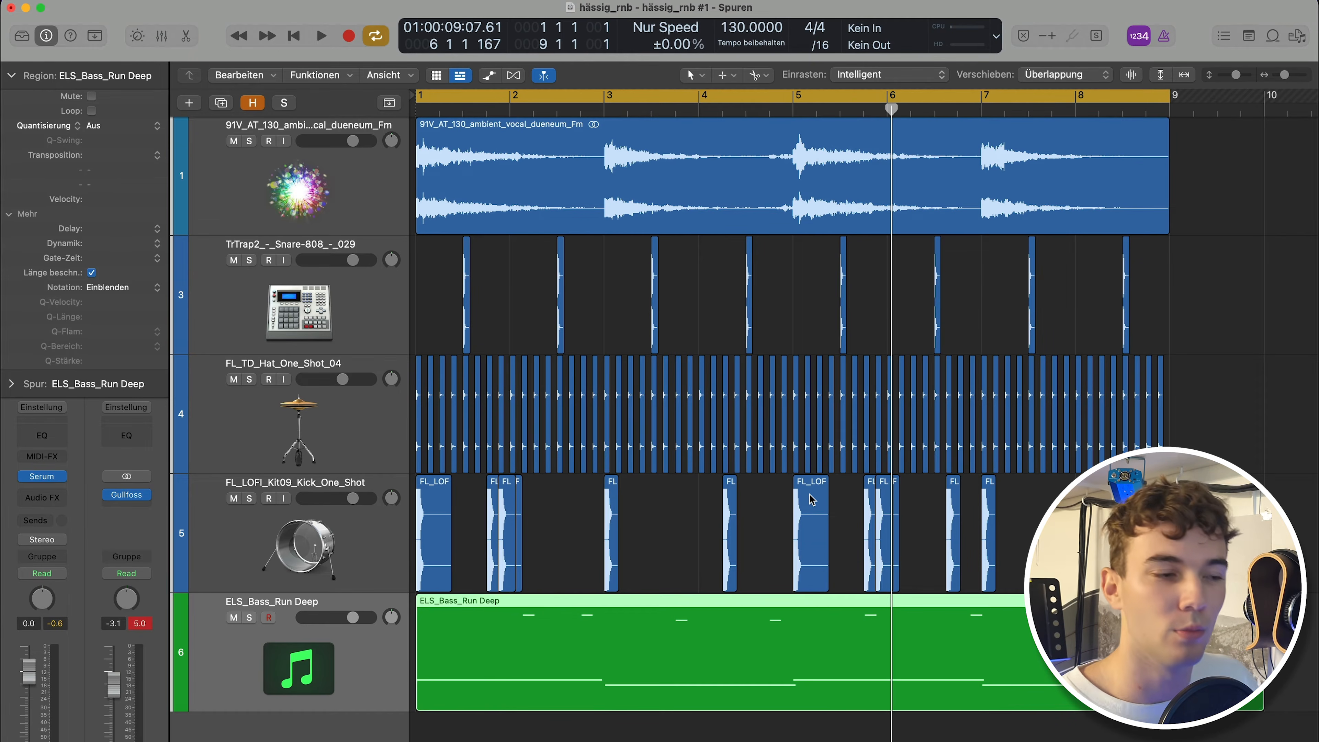
Zoom out the arrangement and reopen the Serum instrument on the bass track.
key(super+Left)
click(905, 504)
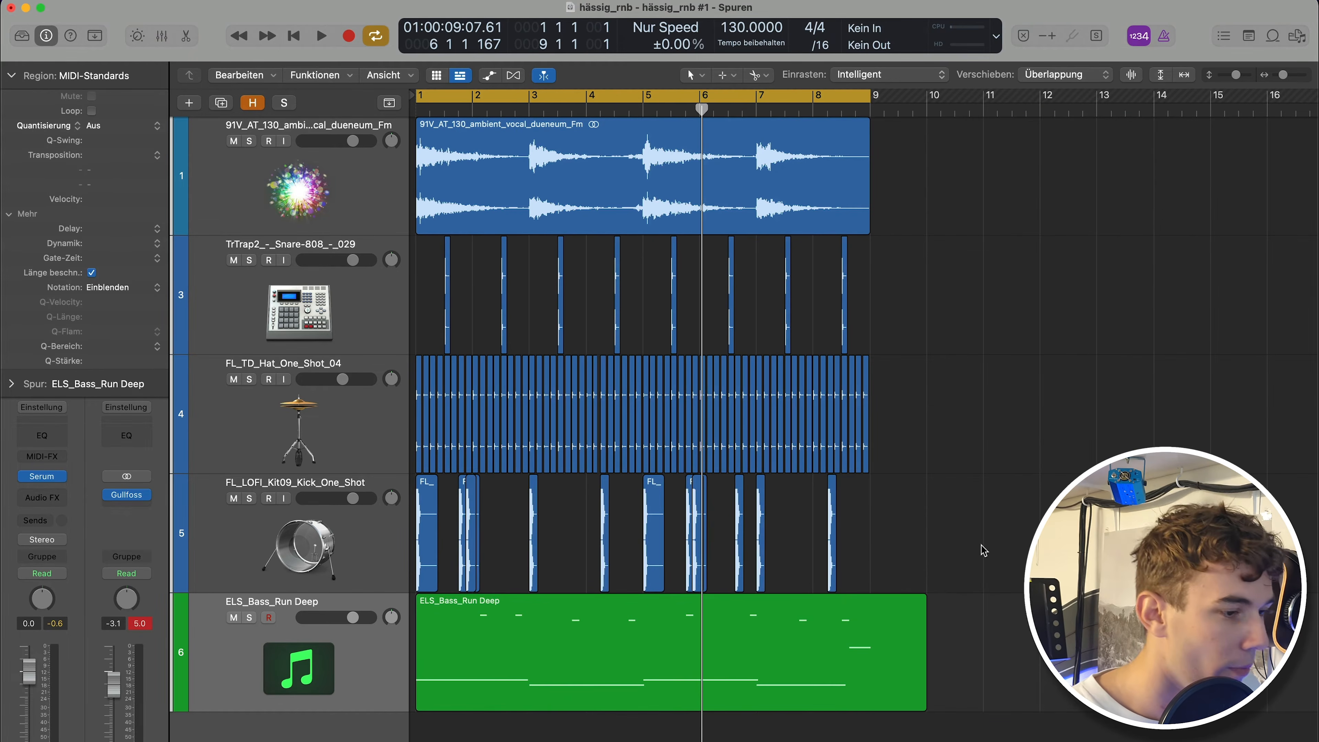
click(42, 476)
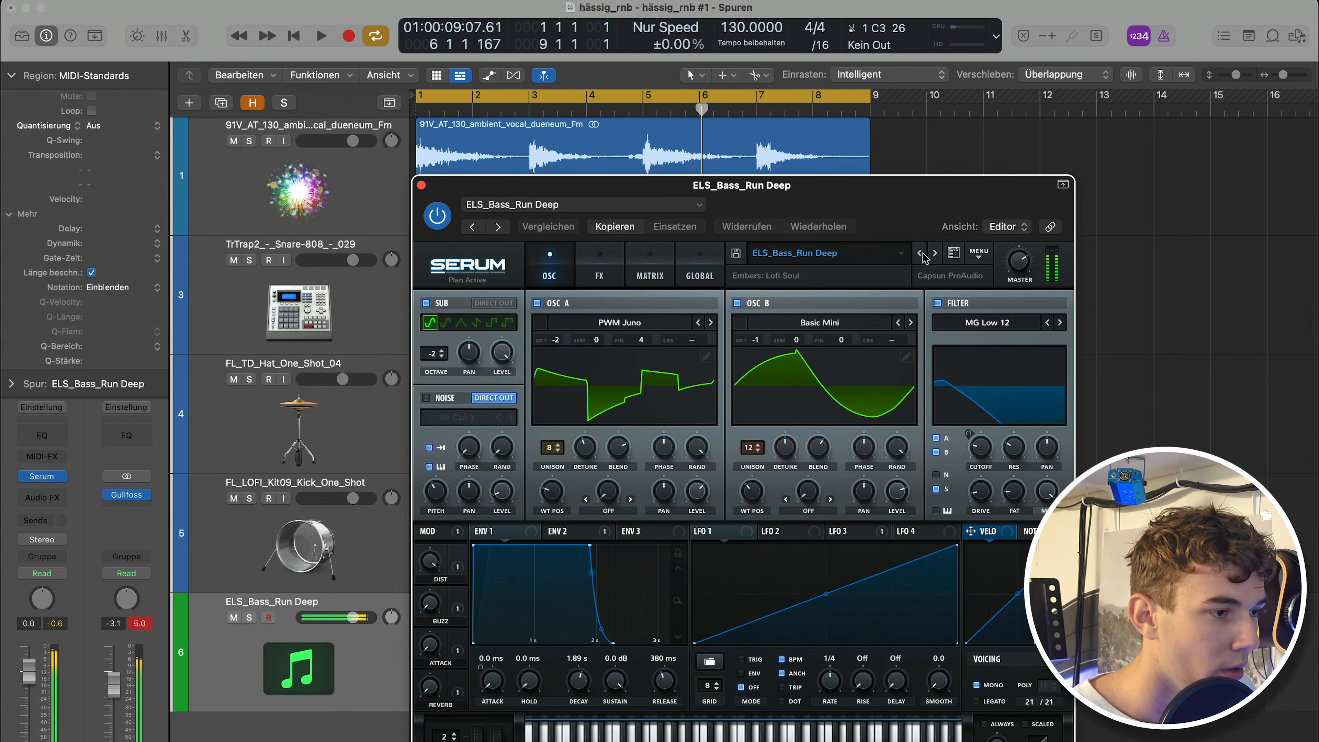
Switch the Serum preset on the bass track to ELS_Bass_Robocop.
click(920, 255)
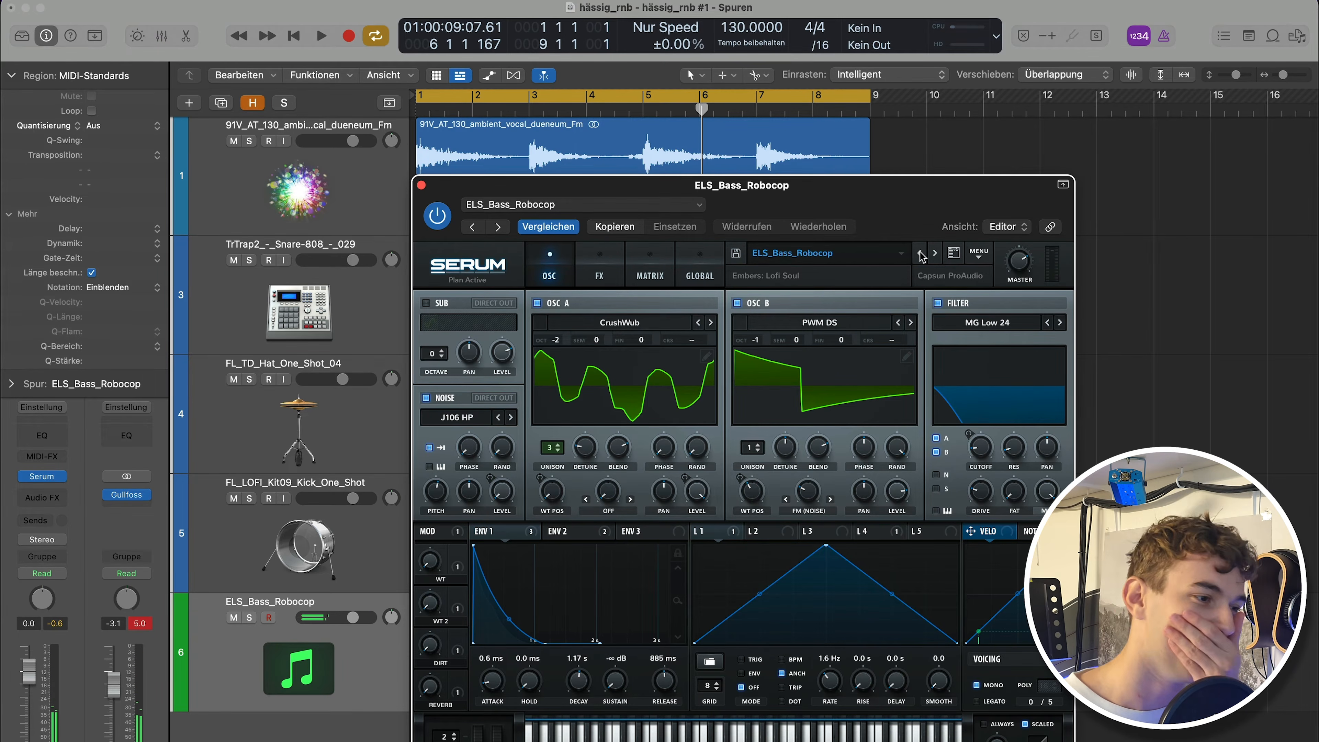
drag(805, 207, 831, 44)
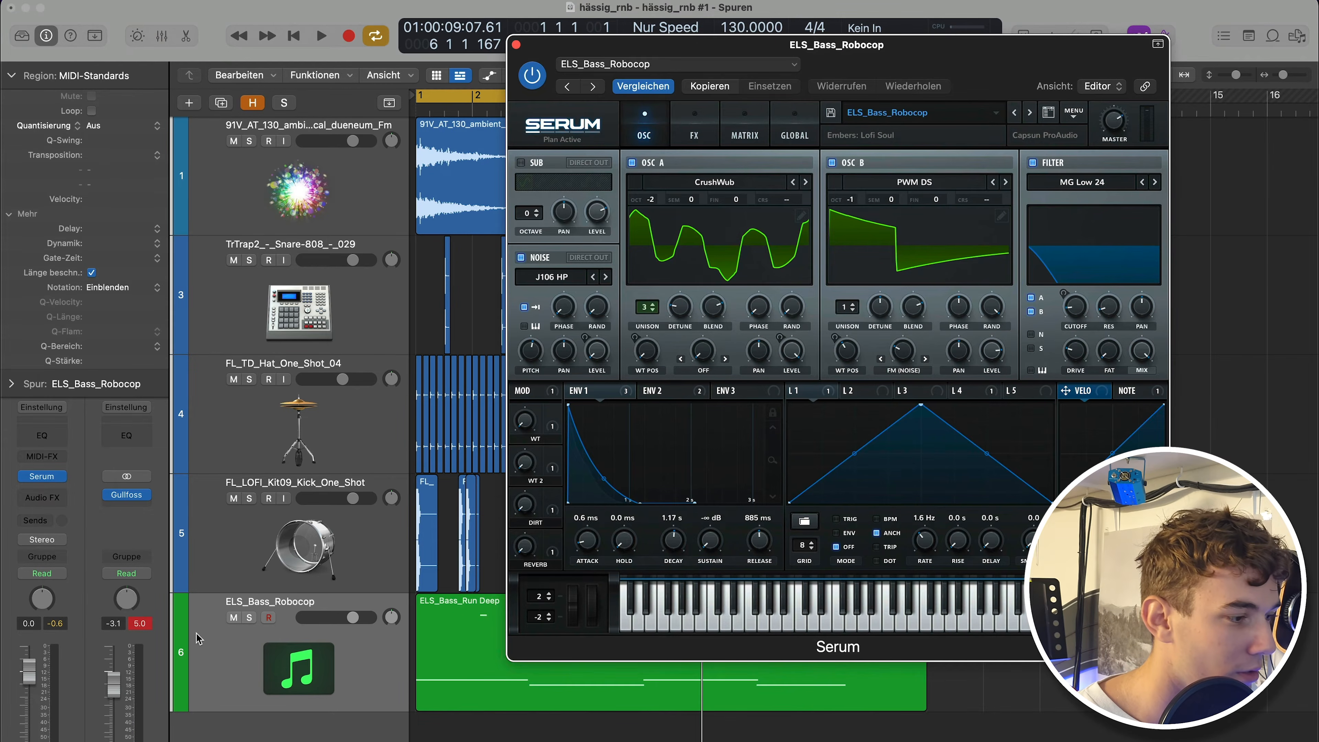
Mute the first bass track, duplicate it as a new Robocop bass track, audition the beat, and close Serum.
click(234, 619)
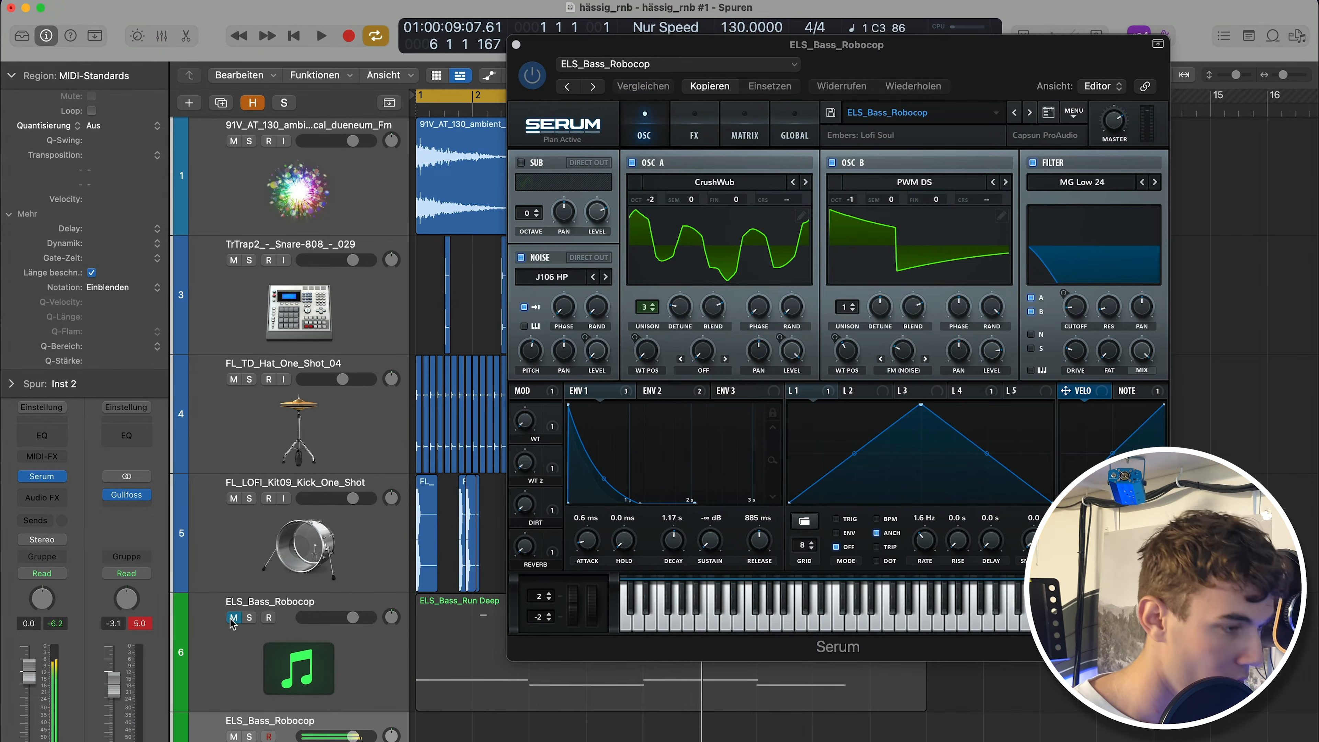
key(super+d)
key(space)
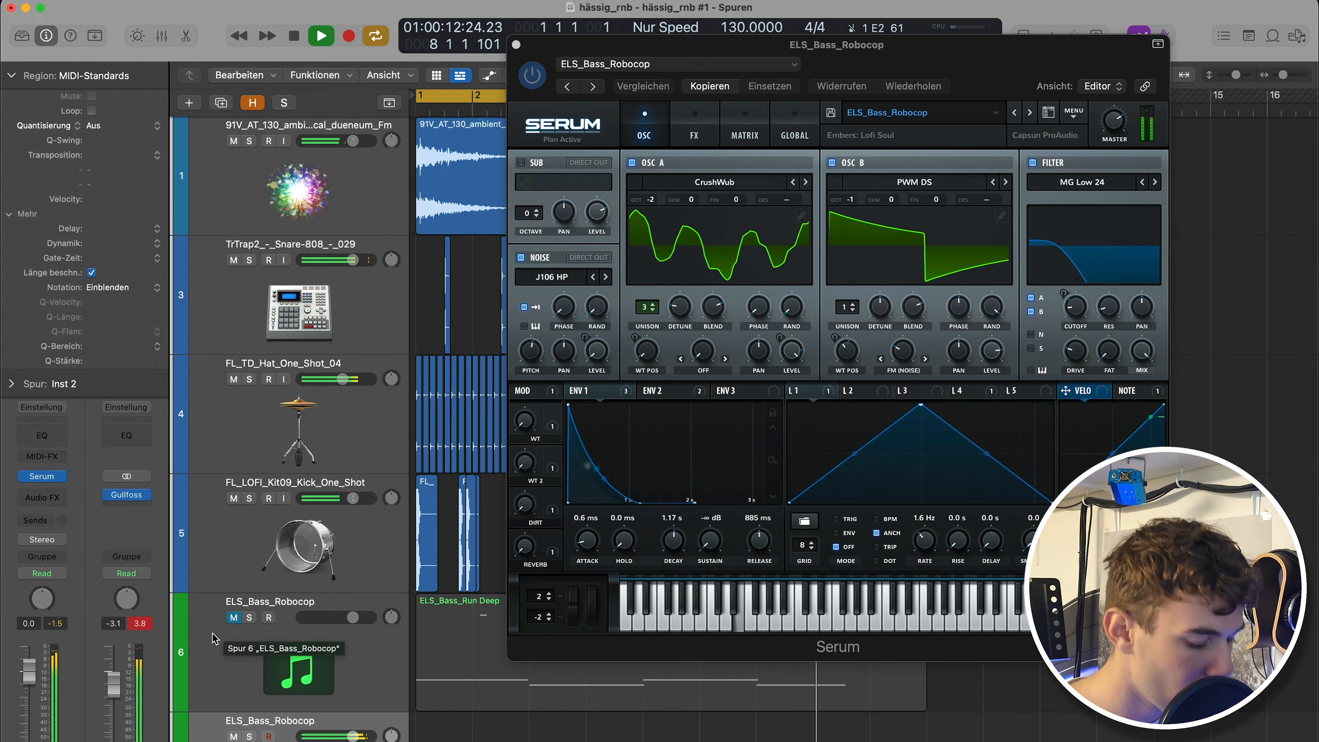
key(space)
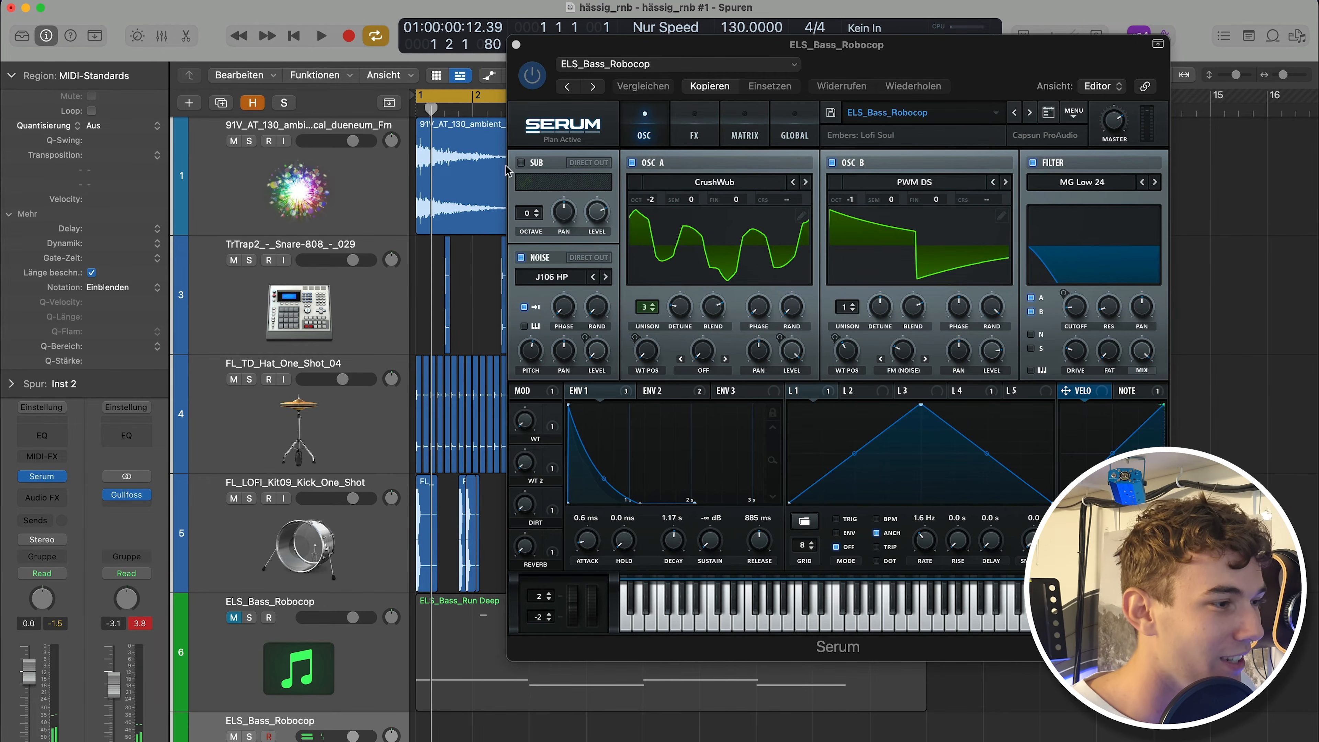
drag(546, 45, 436, 27)
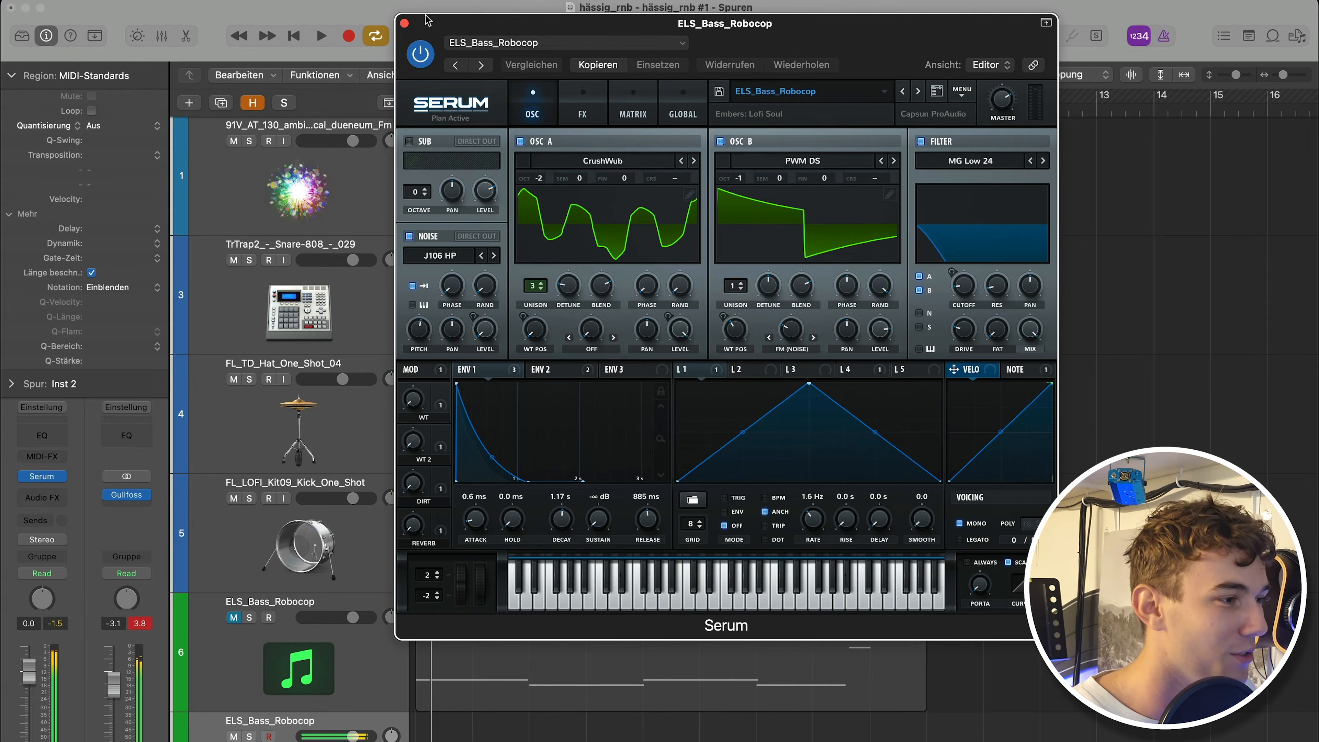
click(405, 24)
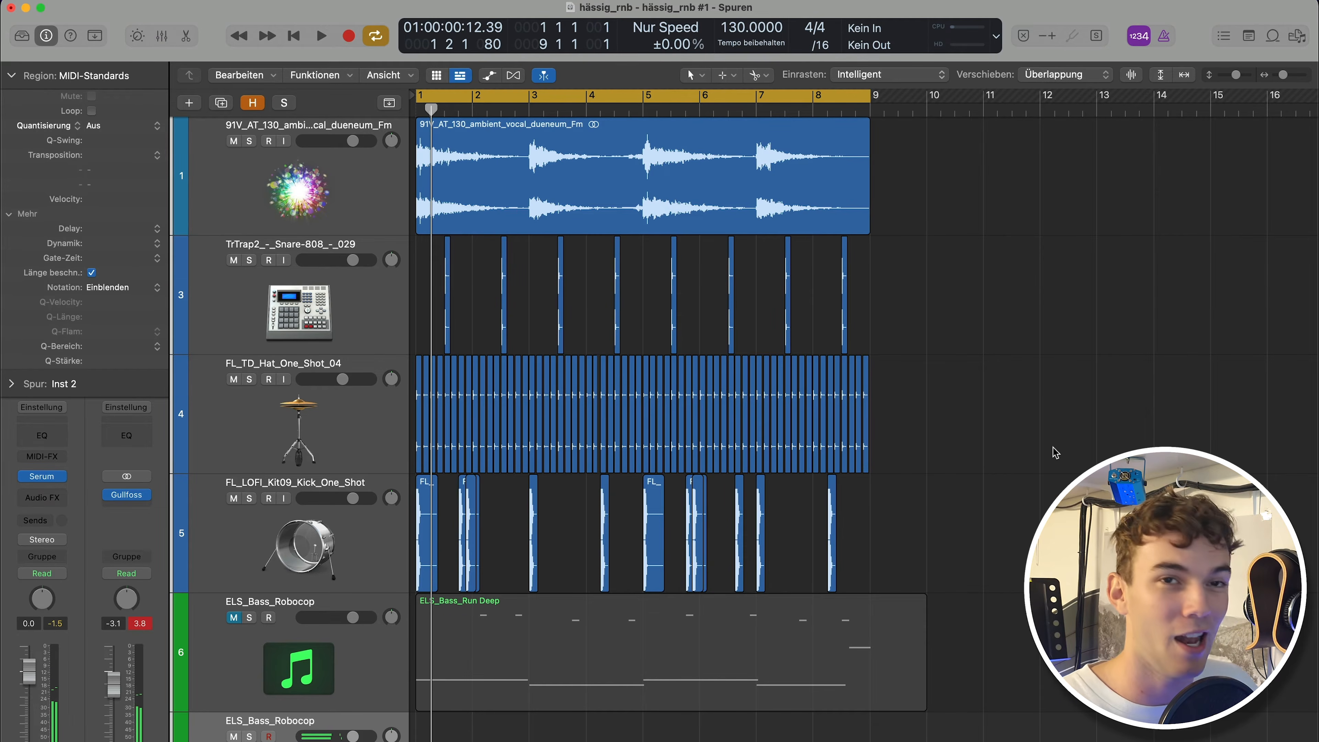
Record a new bass line on the duplicated ELS_Bass_Robocop track while the beat loops.
scroll(1055, 453, down, 3)
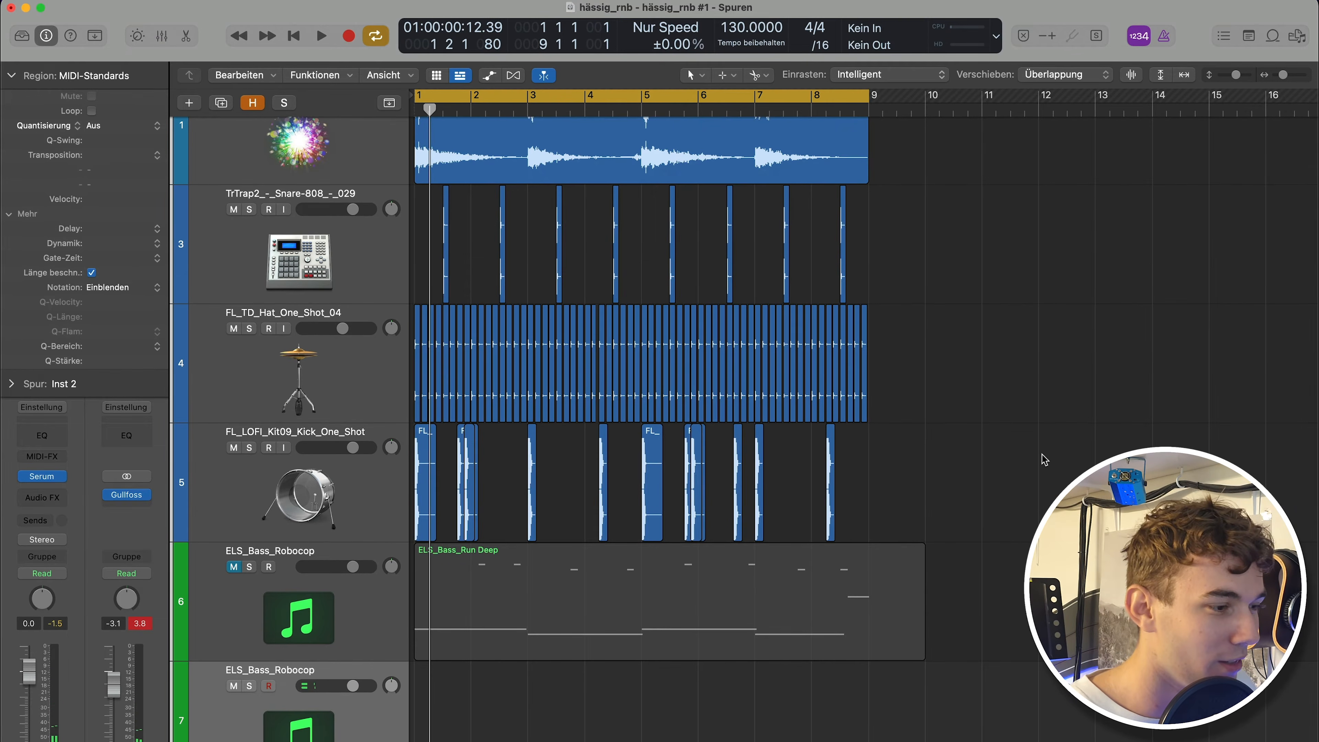
scroll(1046, 459, down, 3)
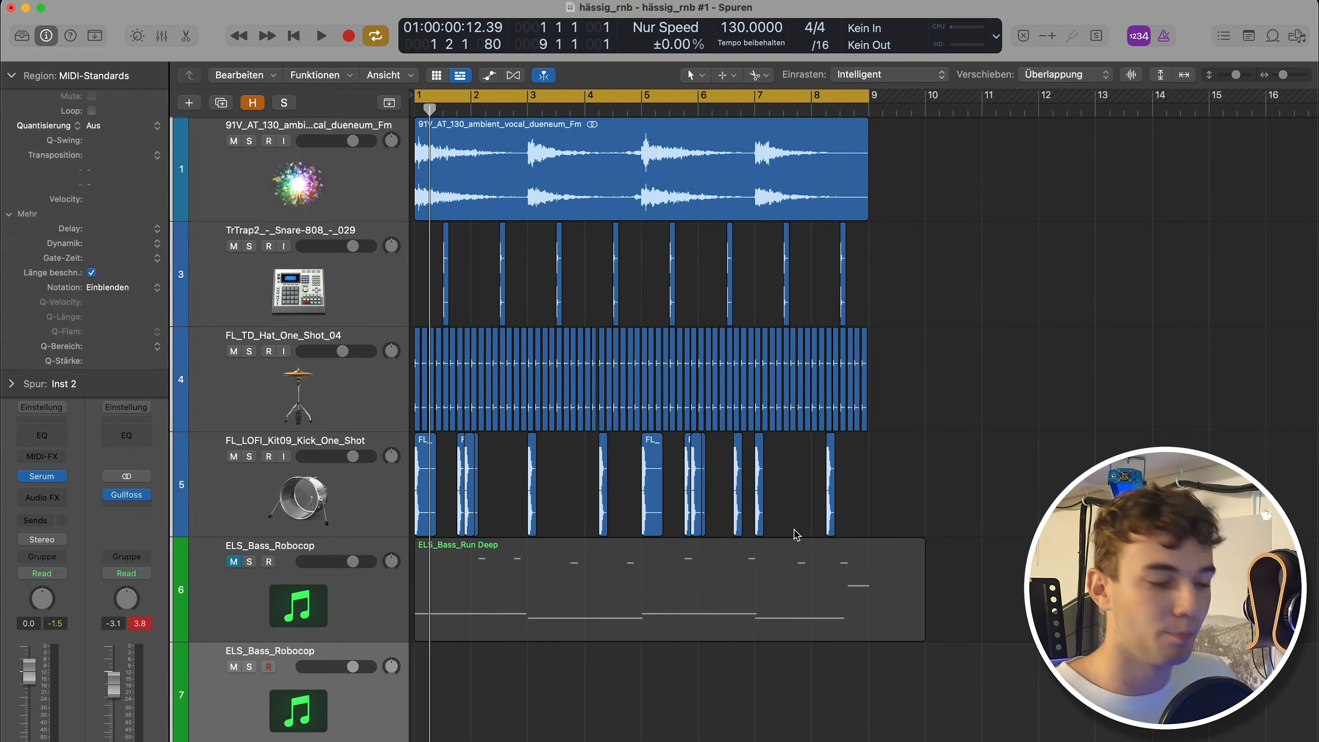
key(r)
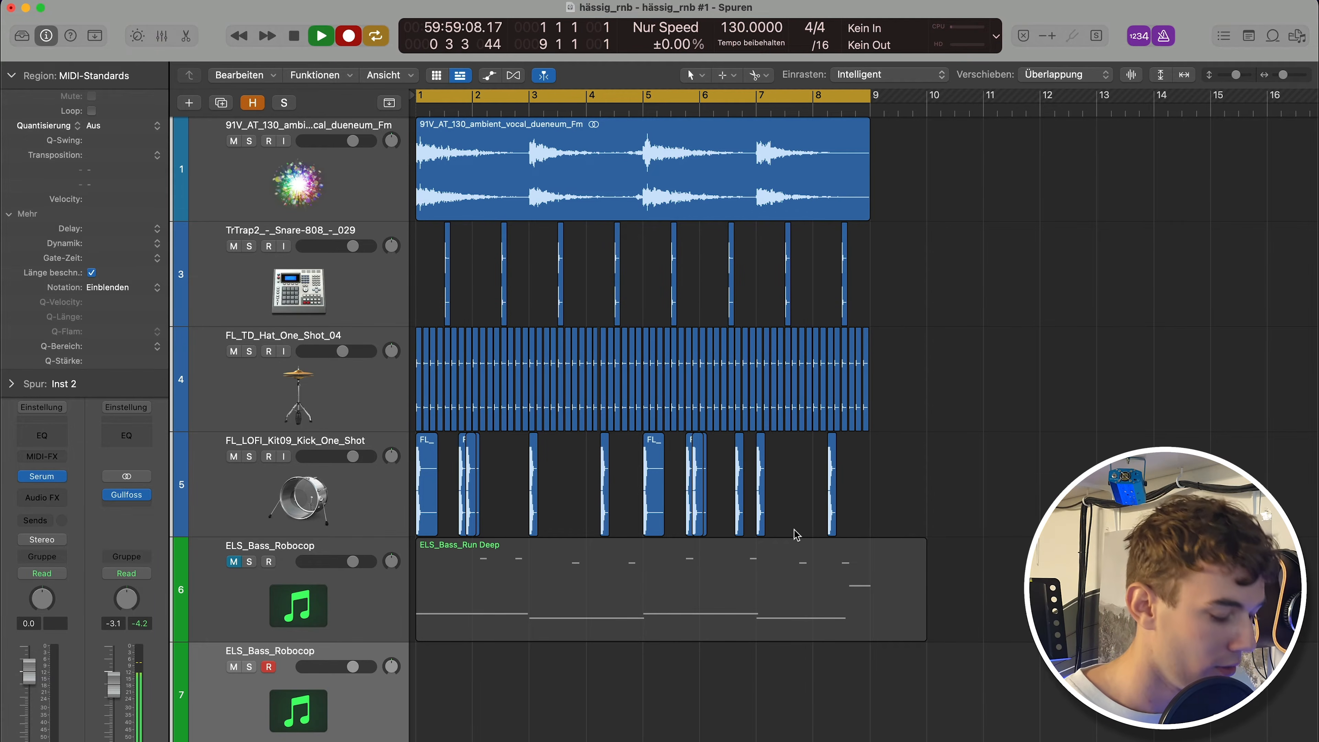
key(space)
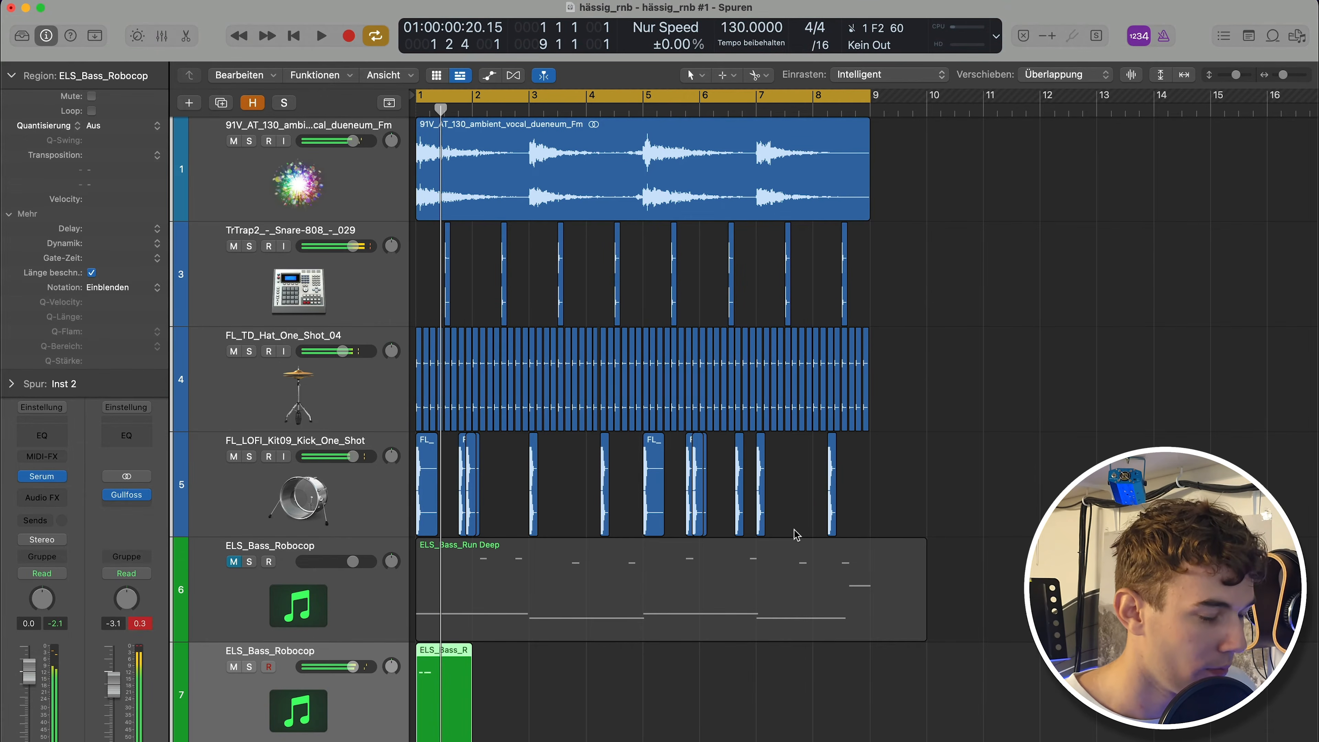
key(r)
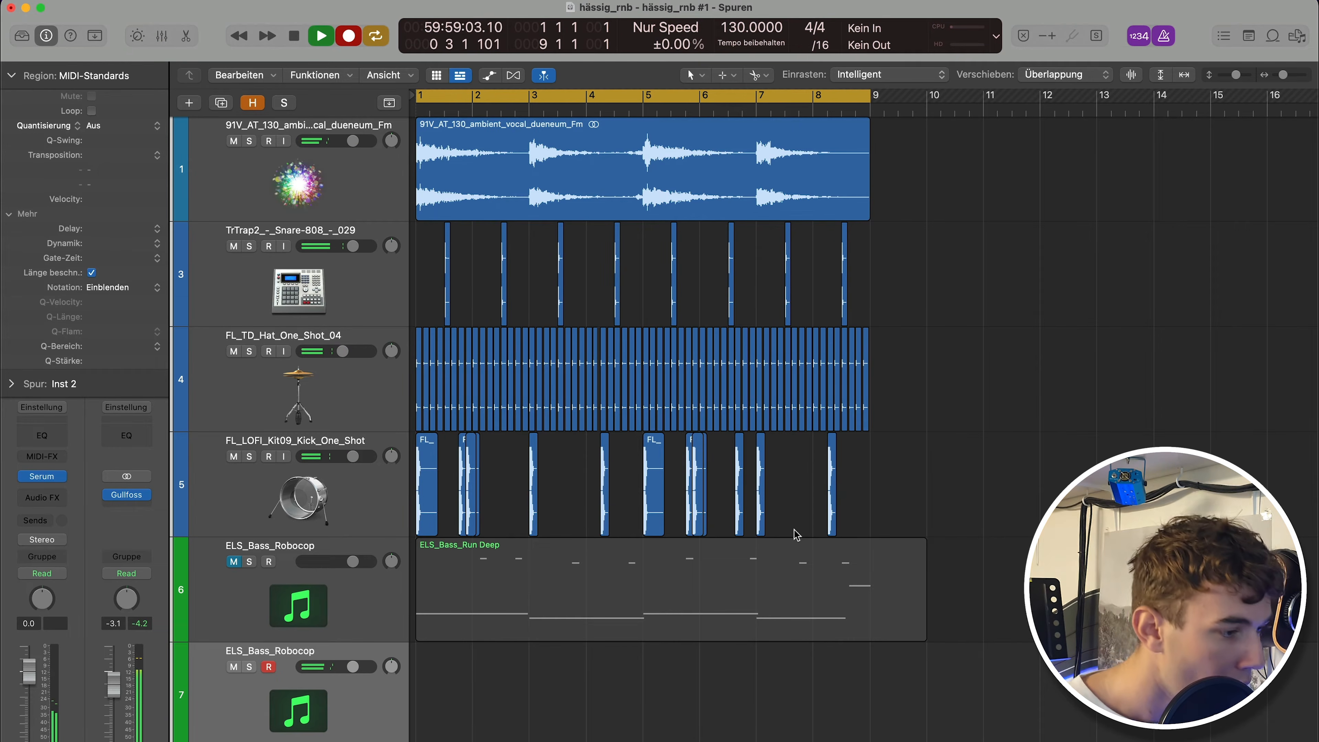
key(space)
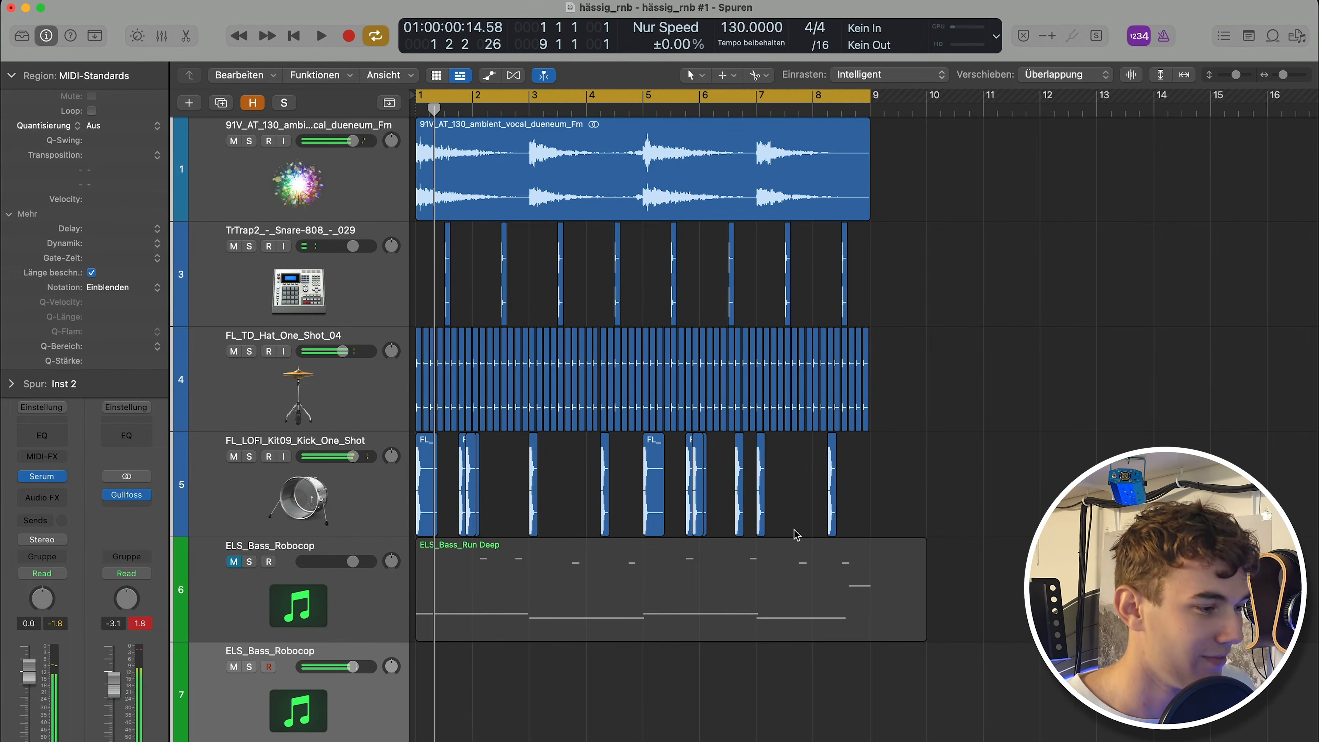
key(r)
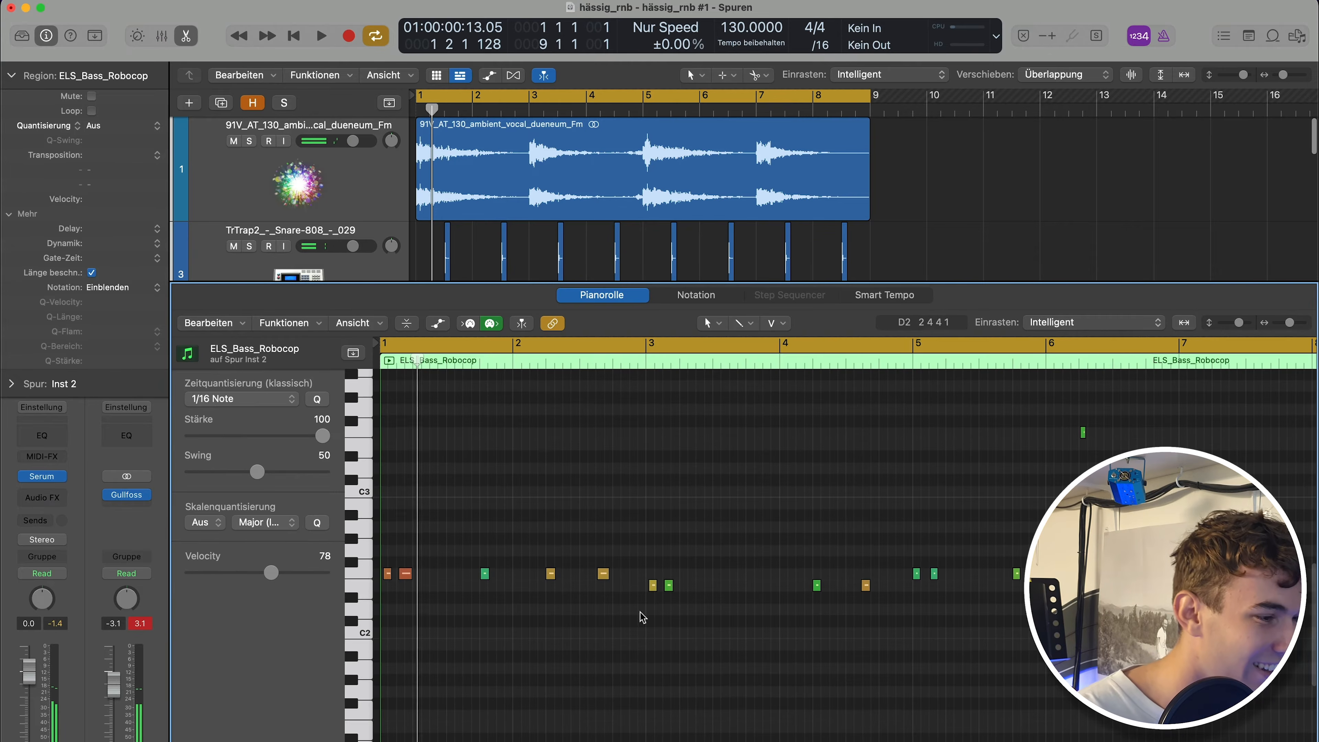
Move the new Robocop bass region to start at bar 9 and unmute the first bass track.
key(e)
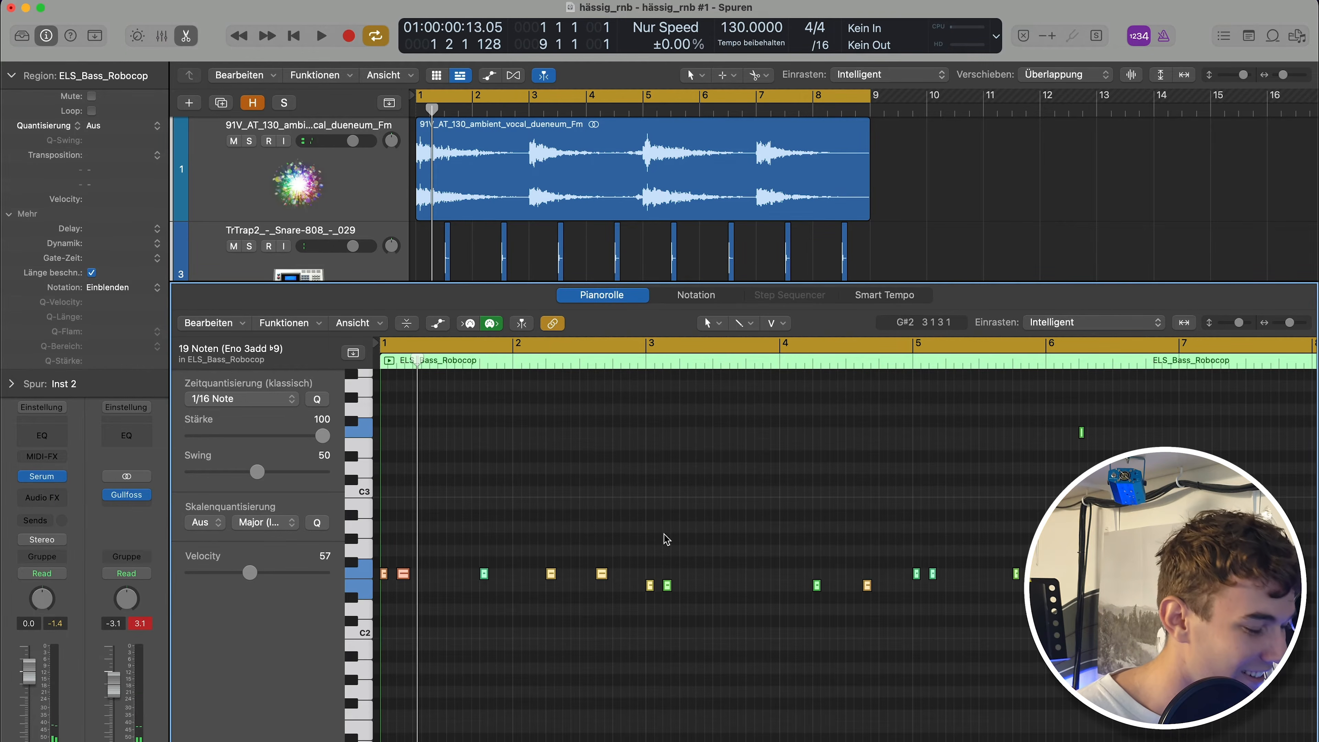
key(e)
scroll(984, 592, down, 3)
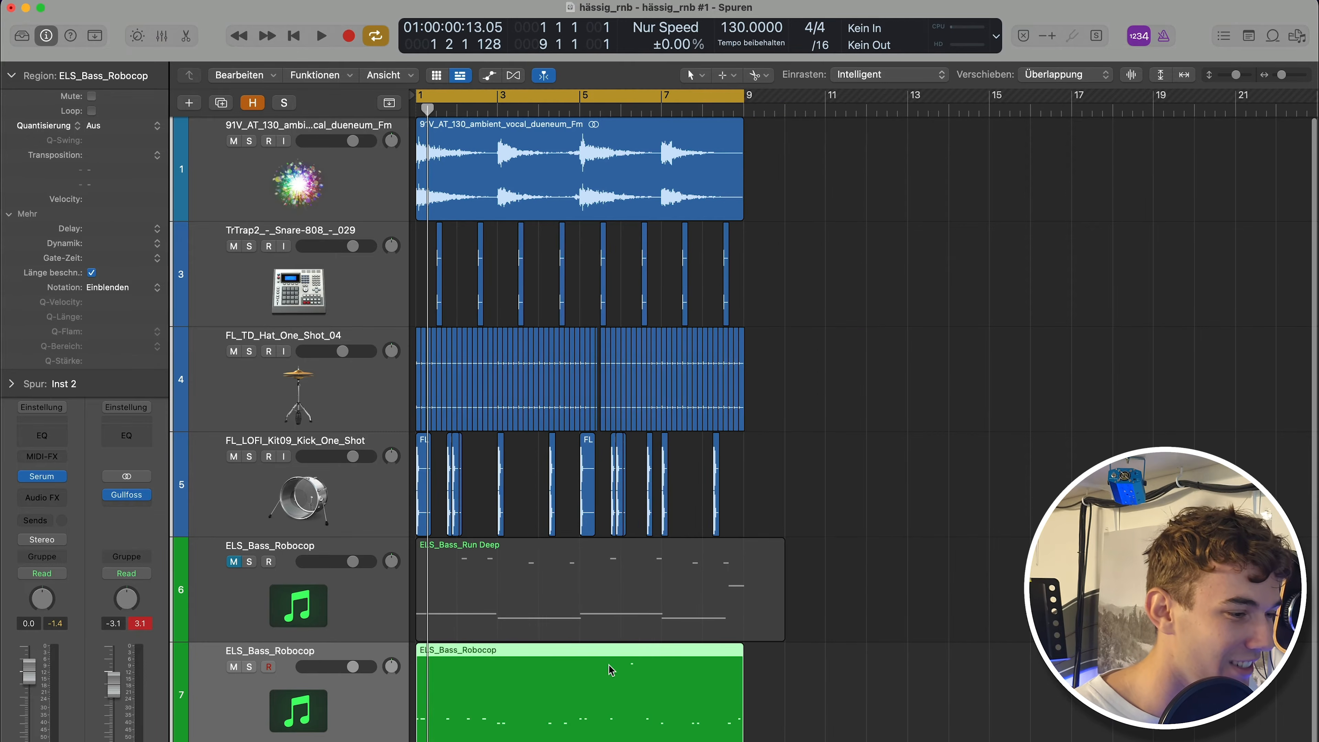
drag(612, 671, 931, 692)
click(233, 561)
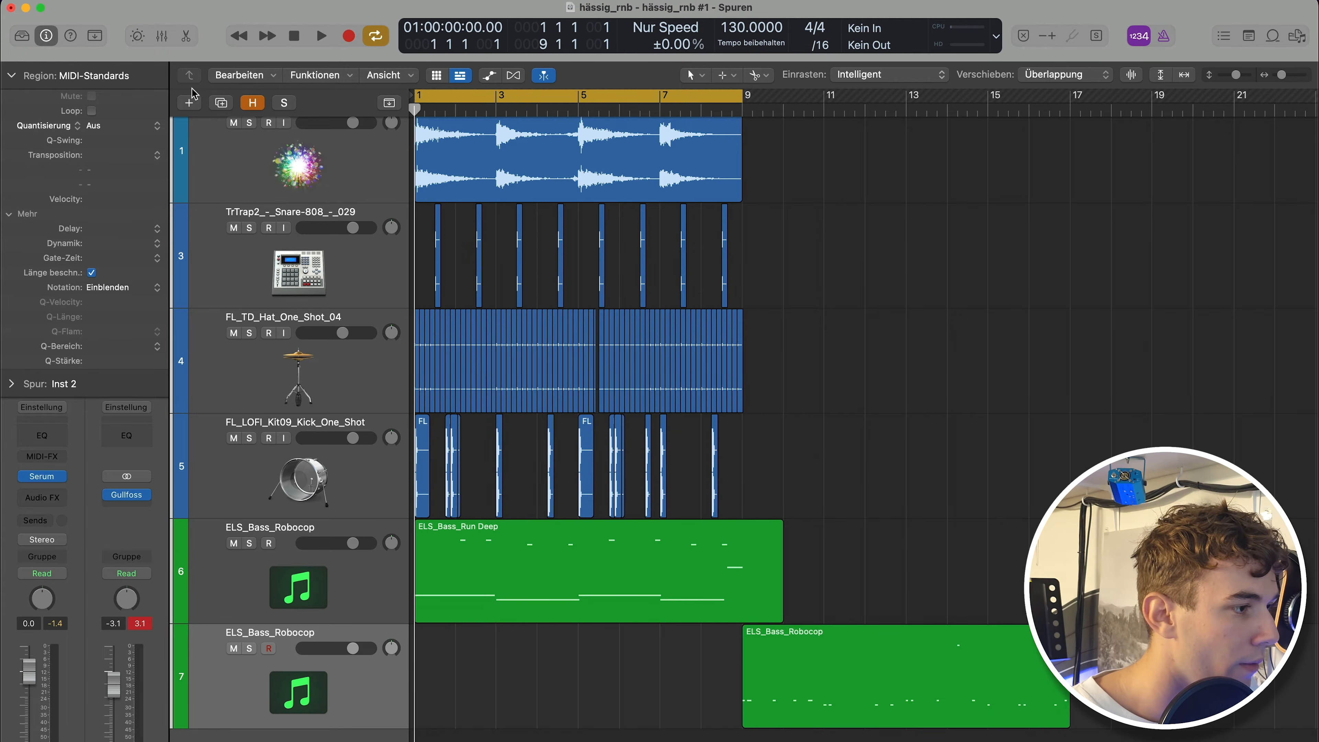
Create a new software instrument track with Kontakt (Stereo) playing Session Strings 2, then close the plugin window.
click(189, 103)
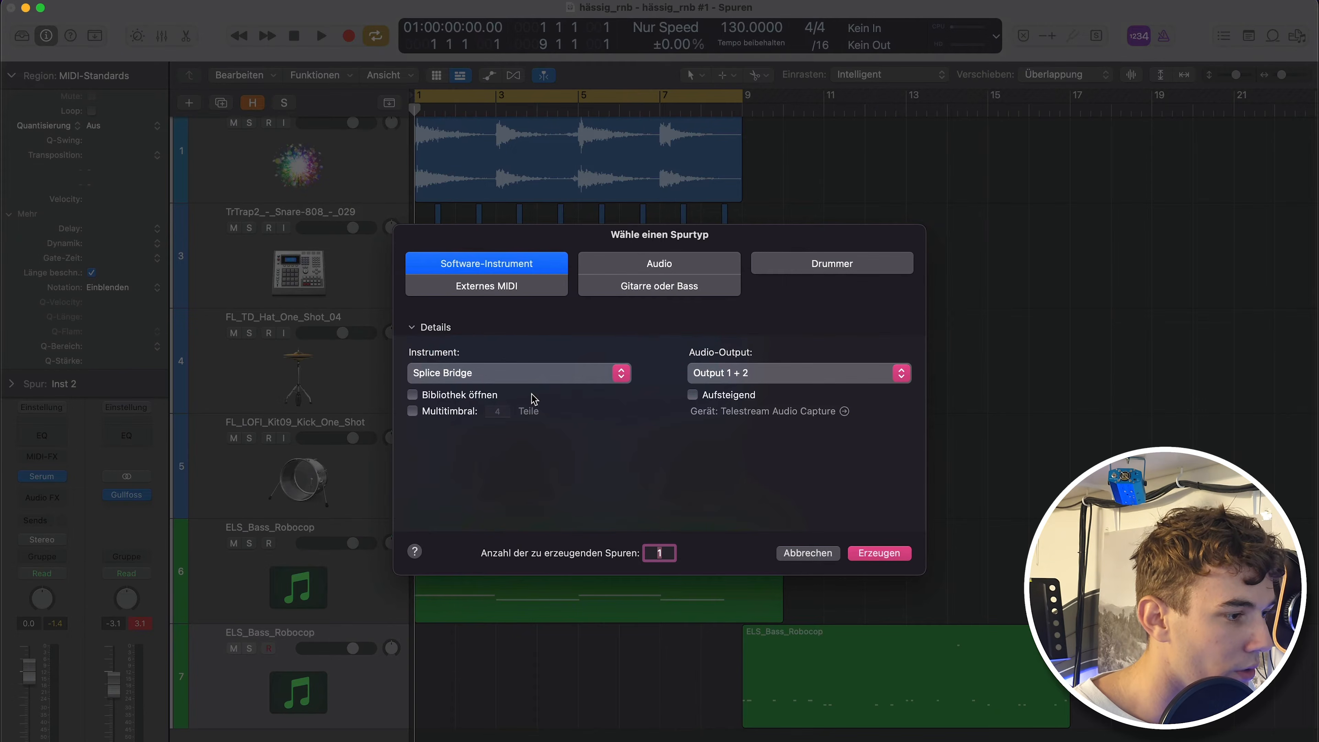
click(524, 375)
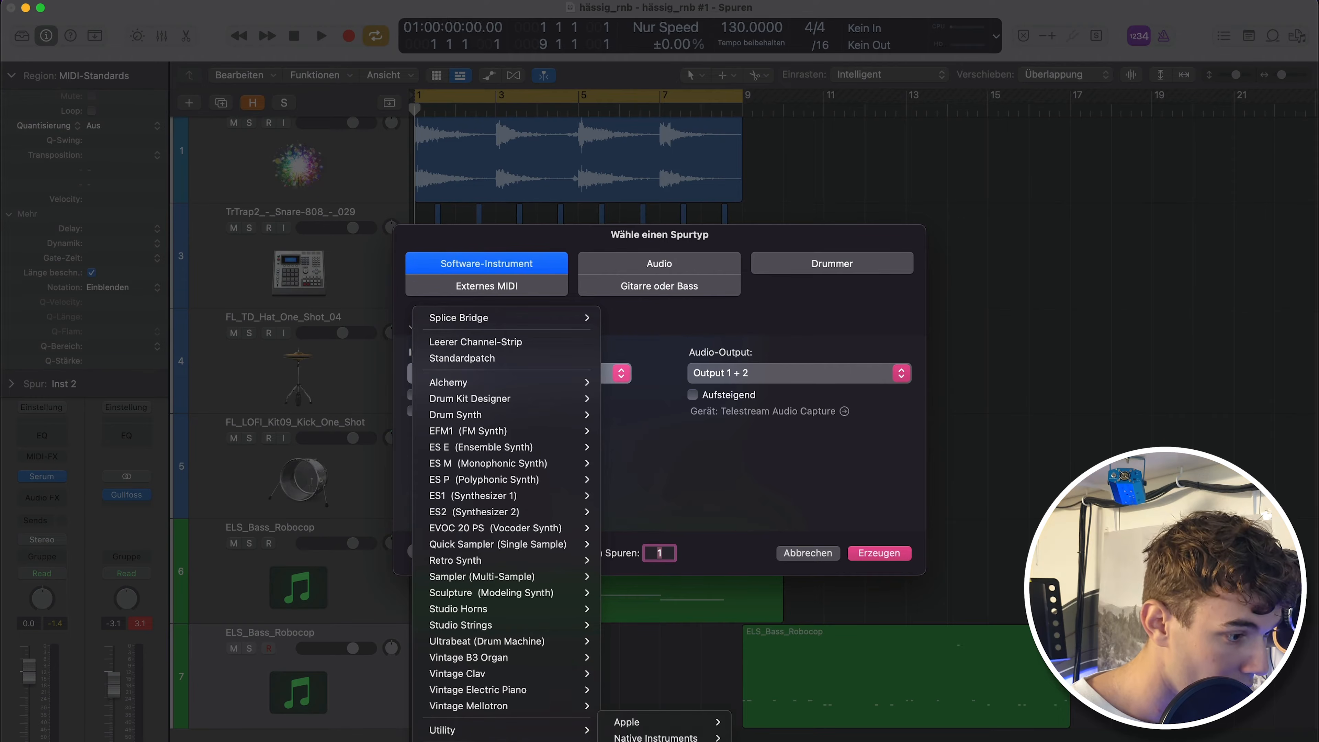
mouse_move(655, 737)
mouse_move(766, 722)
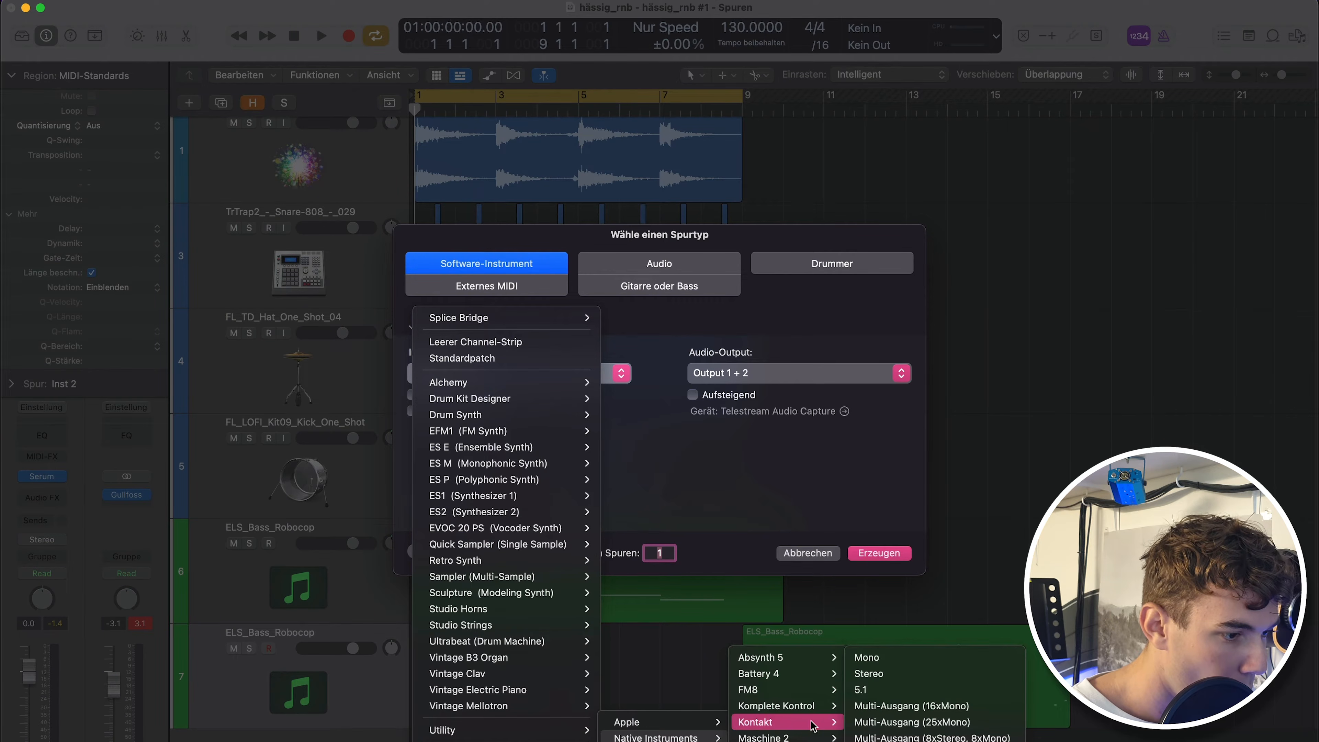
click(869, 673)
click(879, 553)
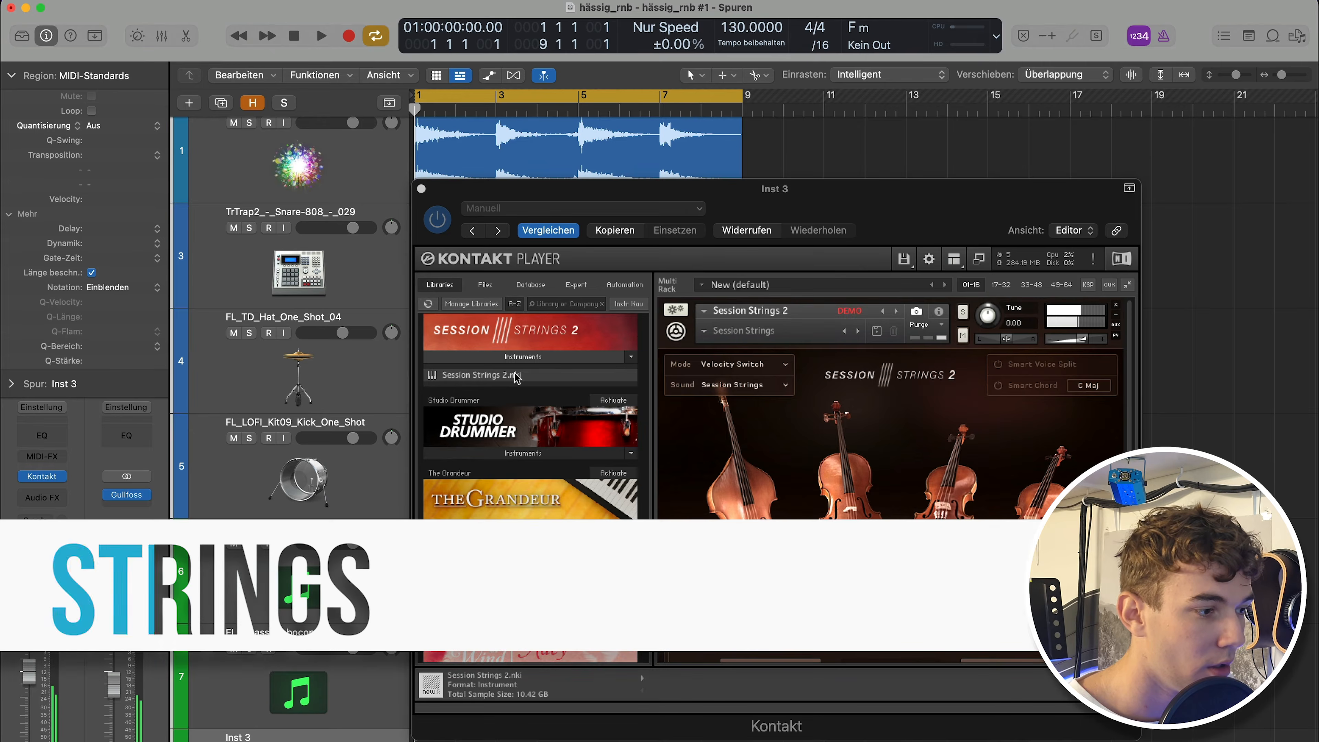
click(1091, 340)
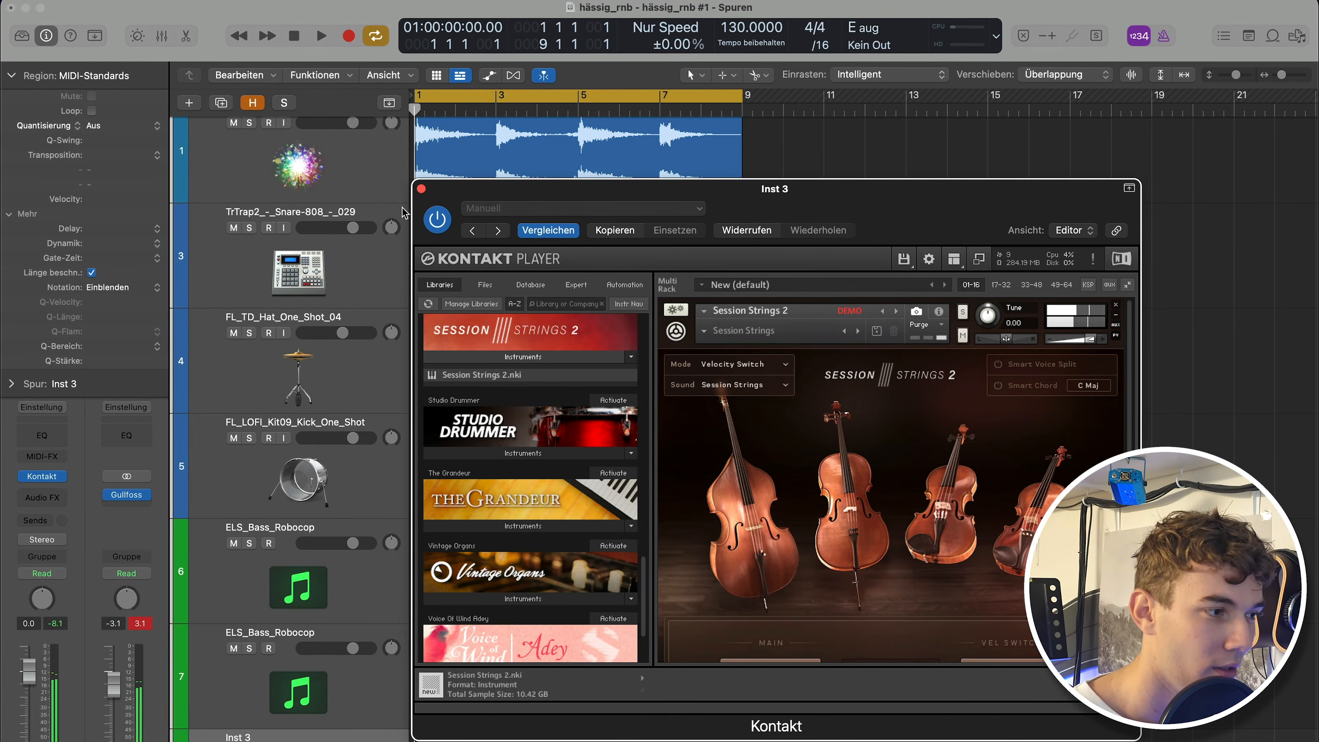
click(421, 188)
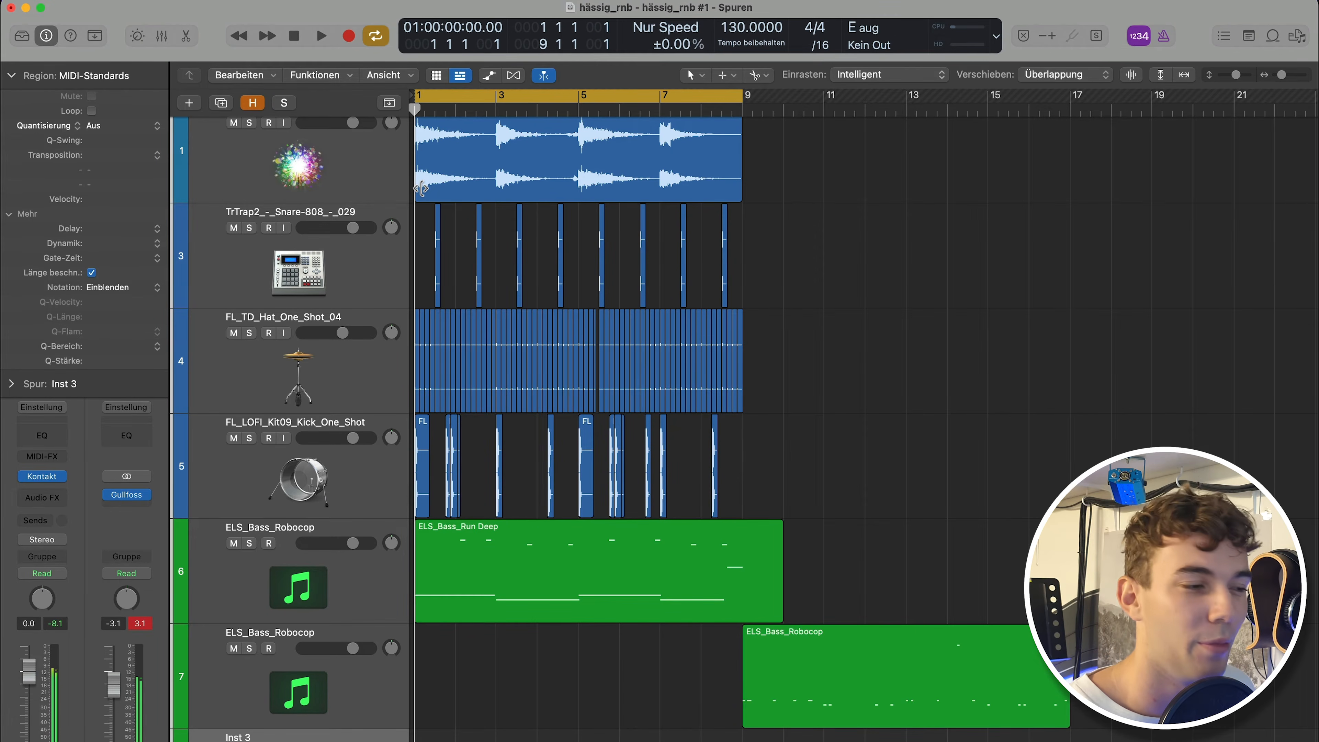
Record a string chord part across the first eight bars on the Inst 3 track.
scroll(498, 393, down, 4)
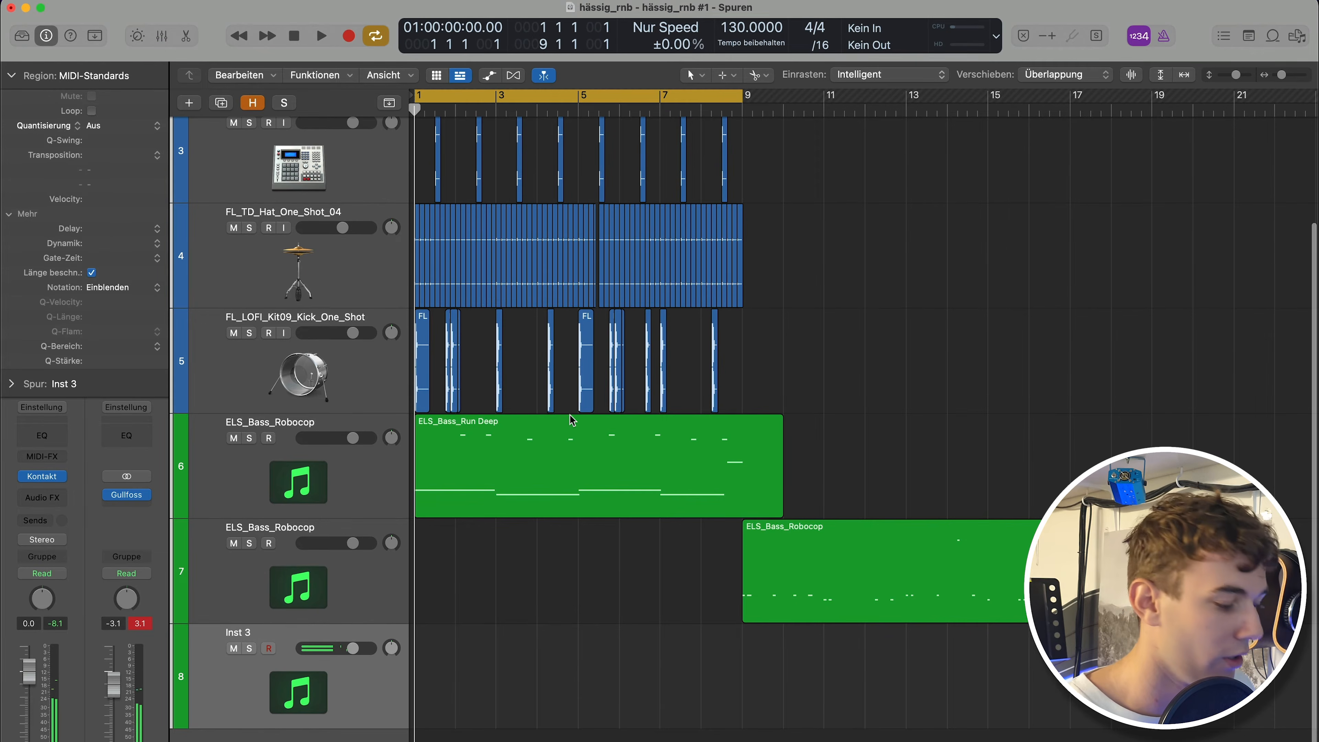
key(super+Right)
scroll(569, 418, up, 2)
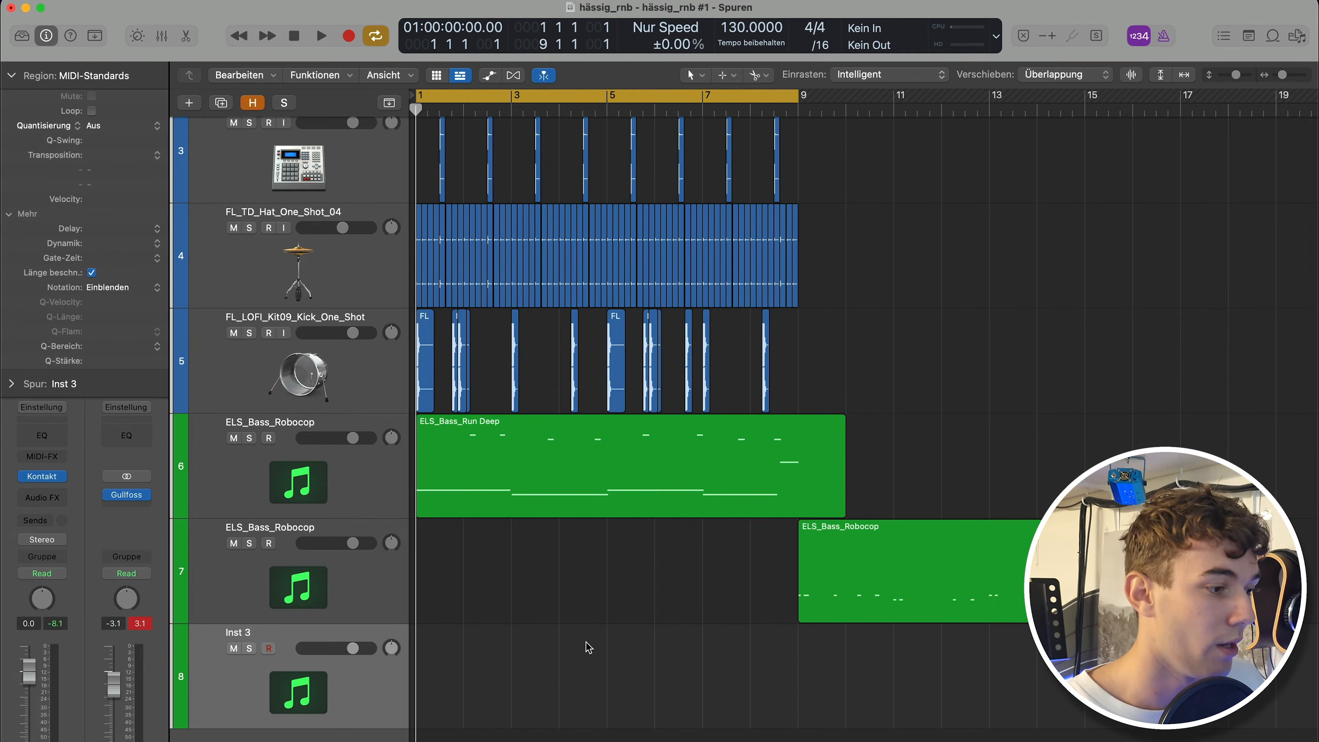
key(r)
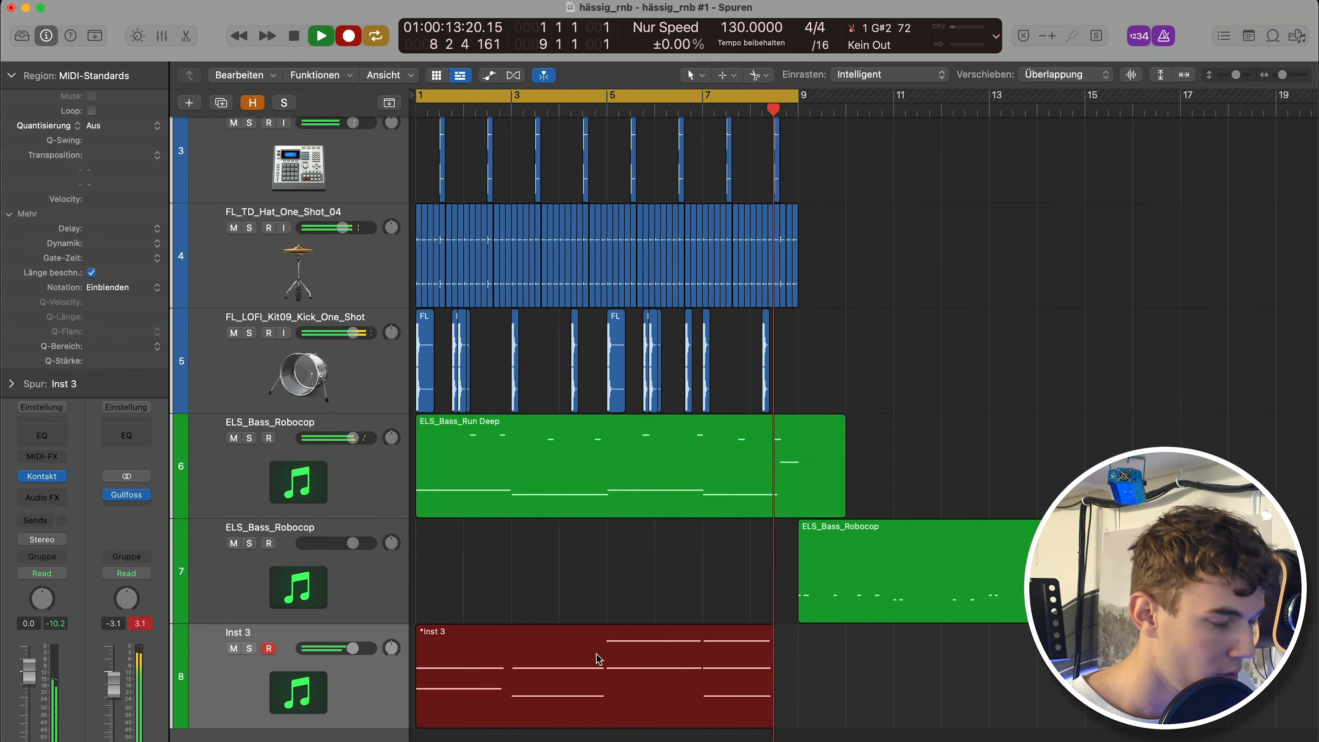
key(space)
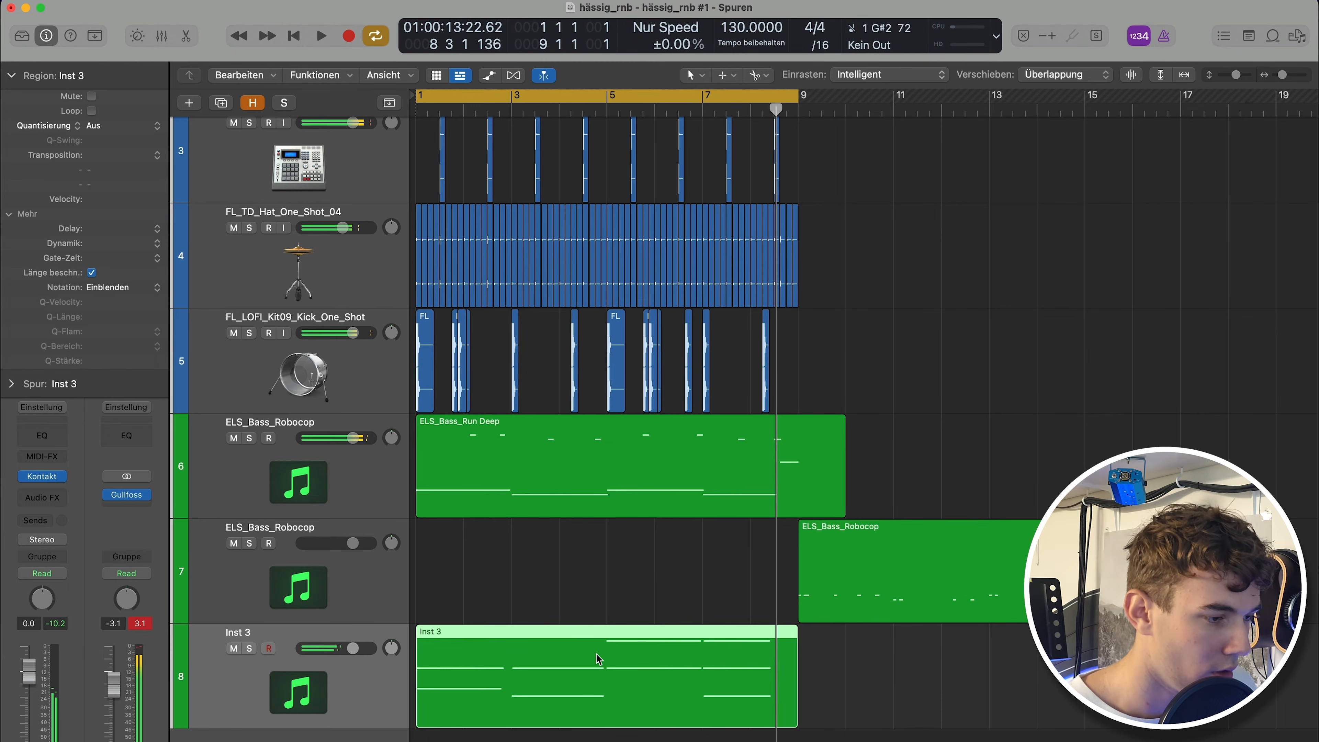
Open the strings region in the piano roll, re-record chord notes, and extend the low note from bar 3 to bar 5.
double_click(631, 701)
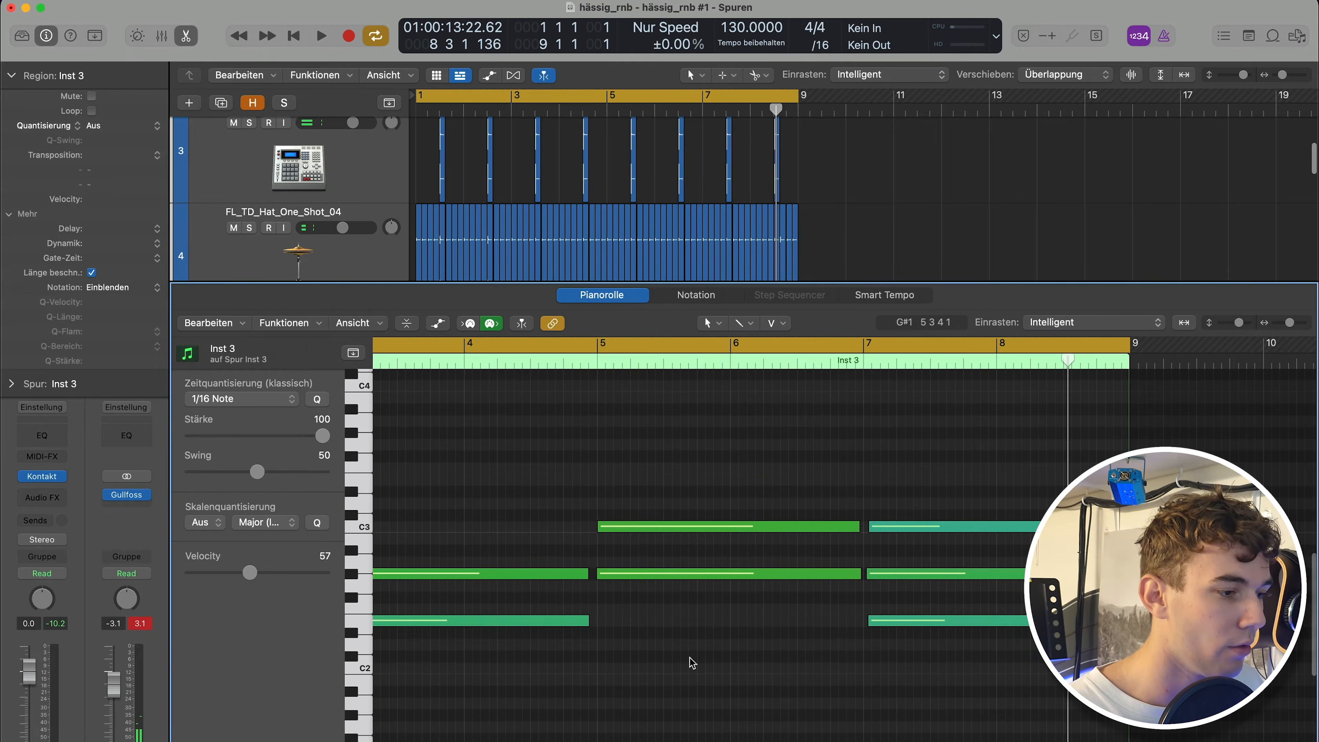
scroll(726, 599, down, 4)
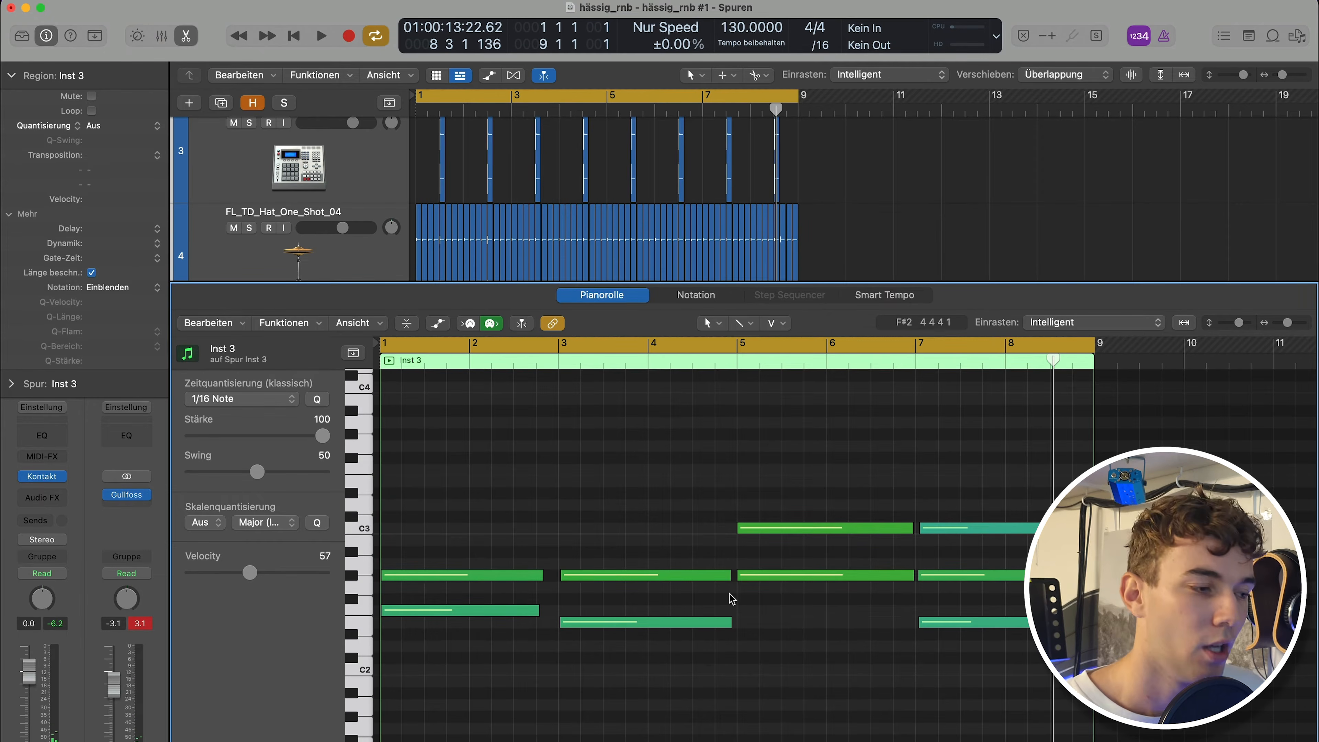
key(e)
key(r)
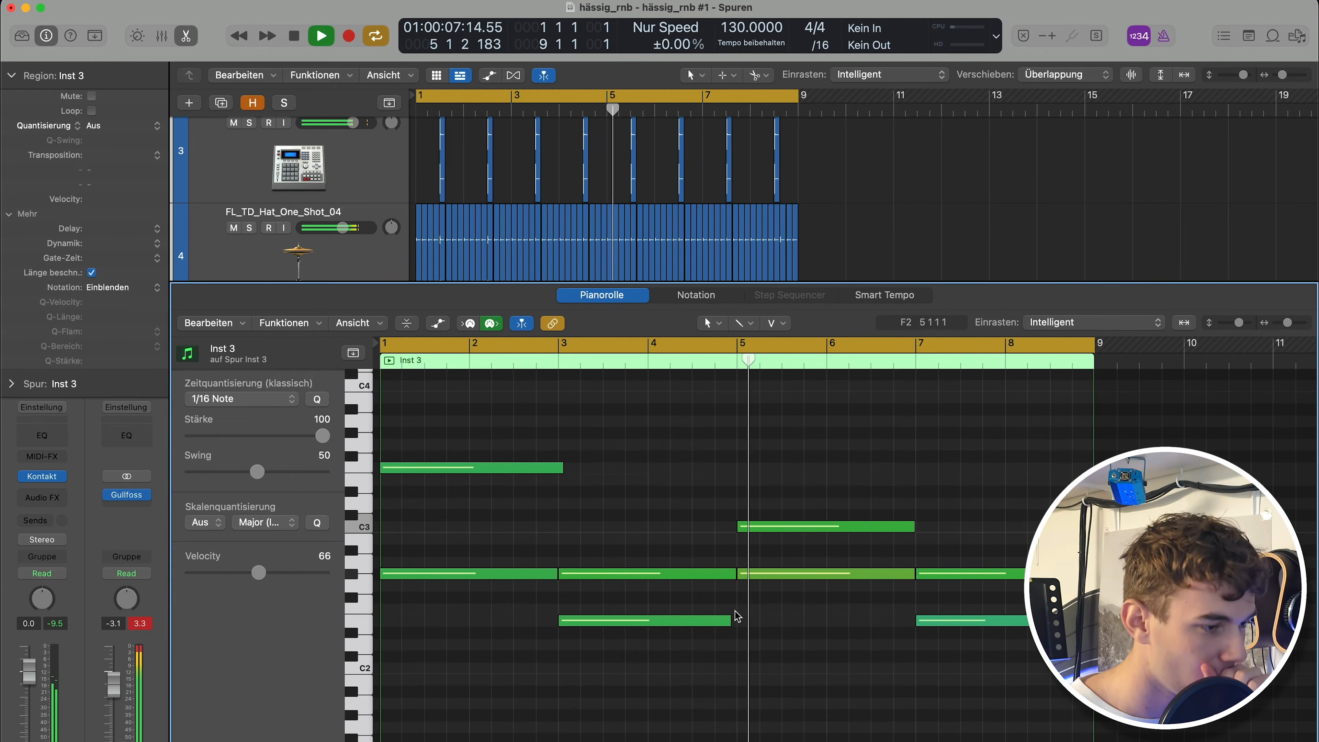
drag(728, 621, 741, 622)
click(749, 653)
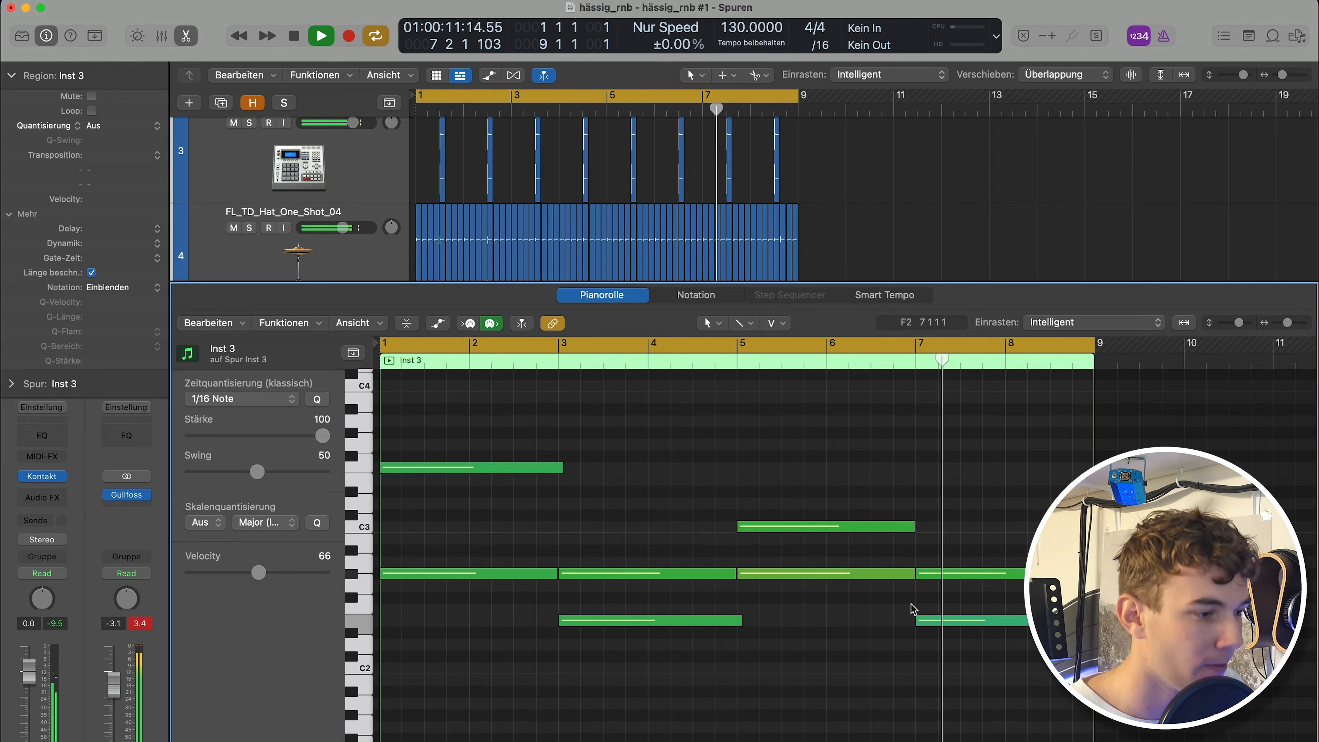
key(space)
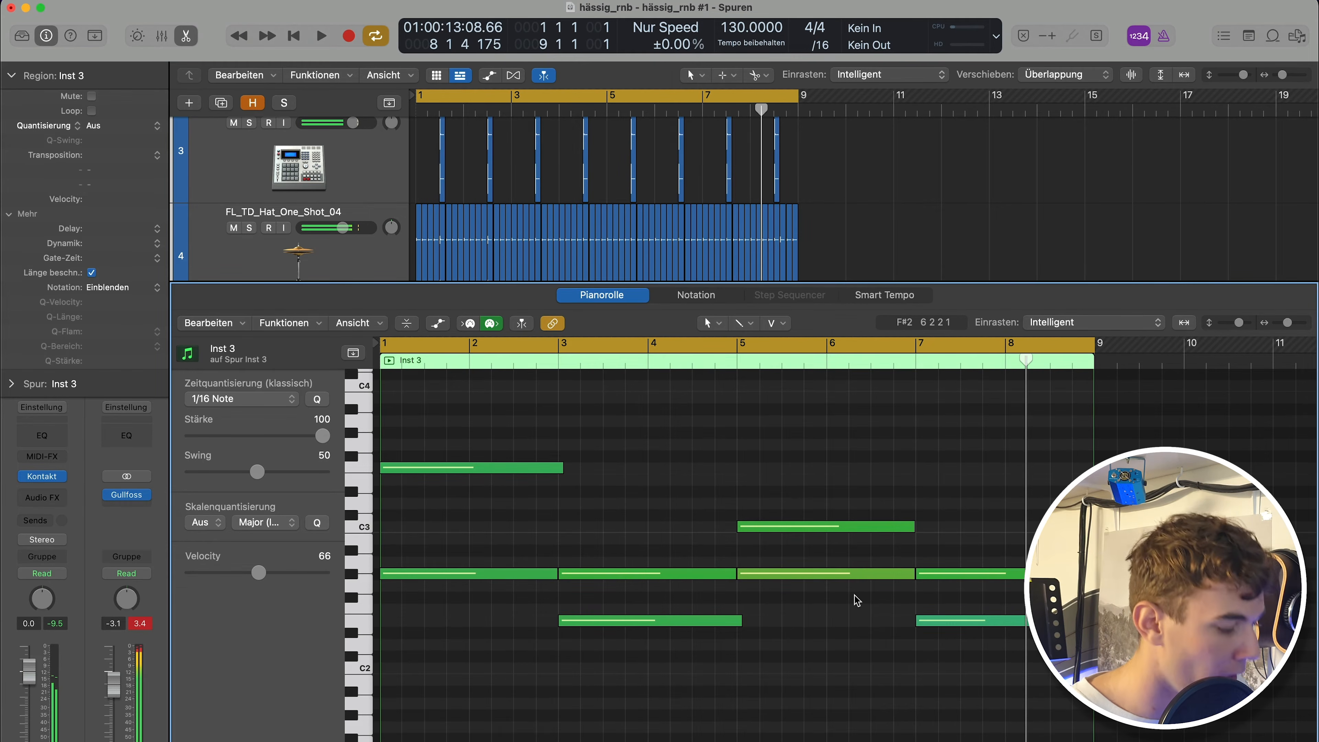
Set the Inst 3 track volume to -1.8 dB and bounce the strings region in place.
key(p)
drag(353, 648, 342, 647)
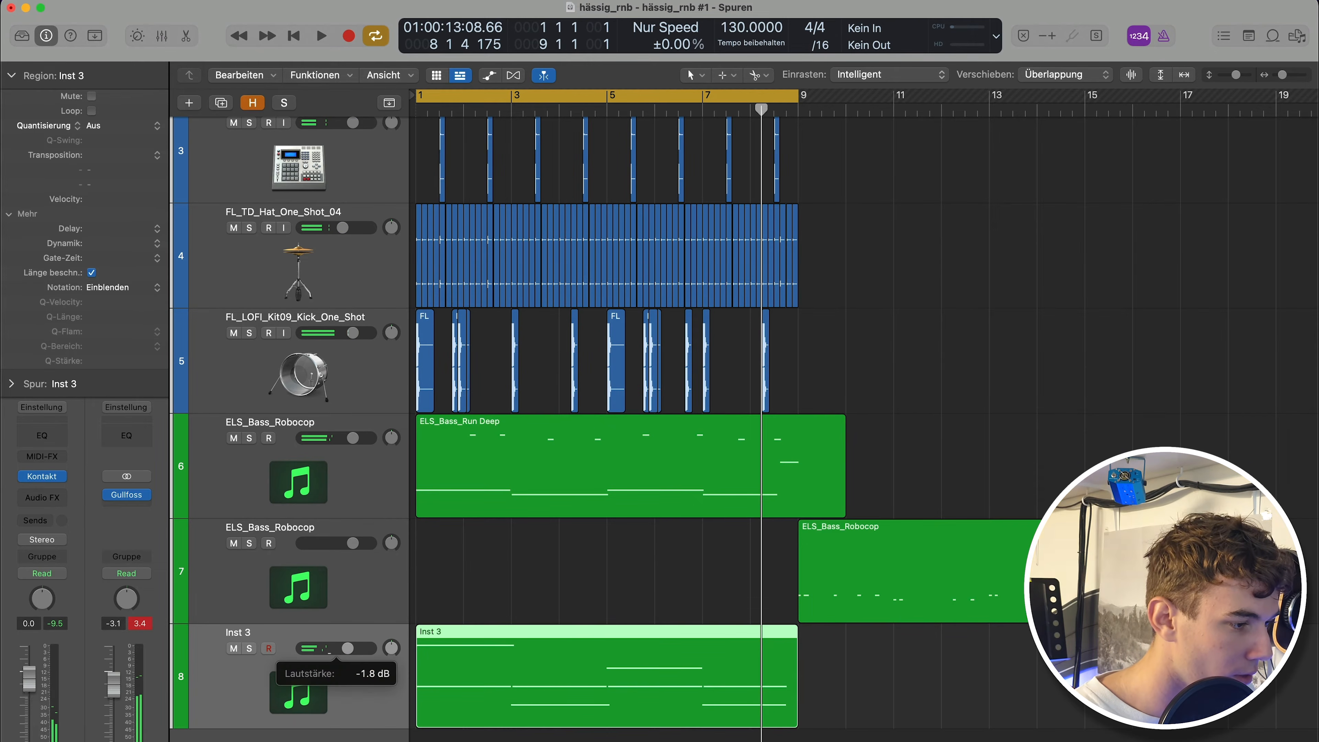
click(644, 564)
click(520, 710)
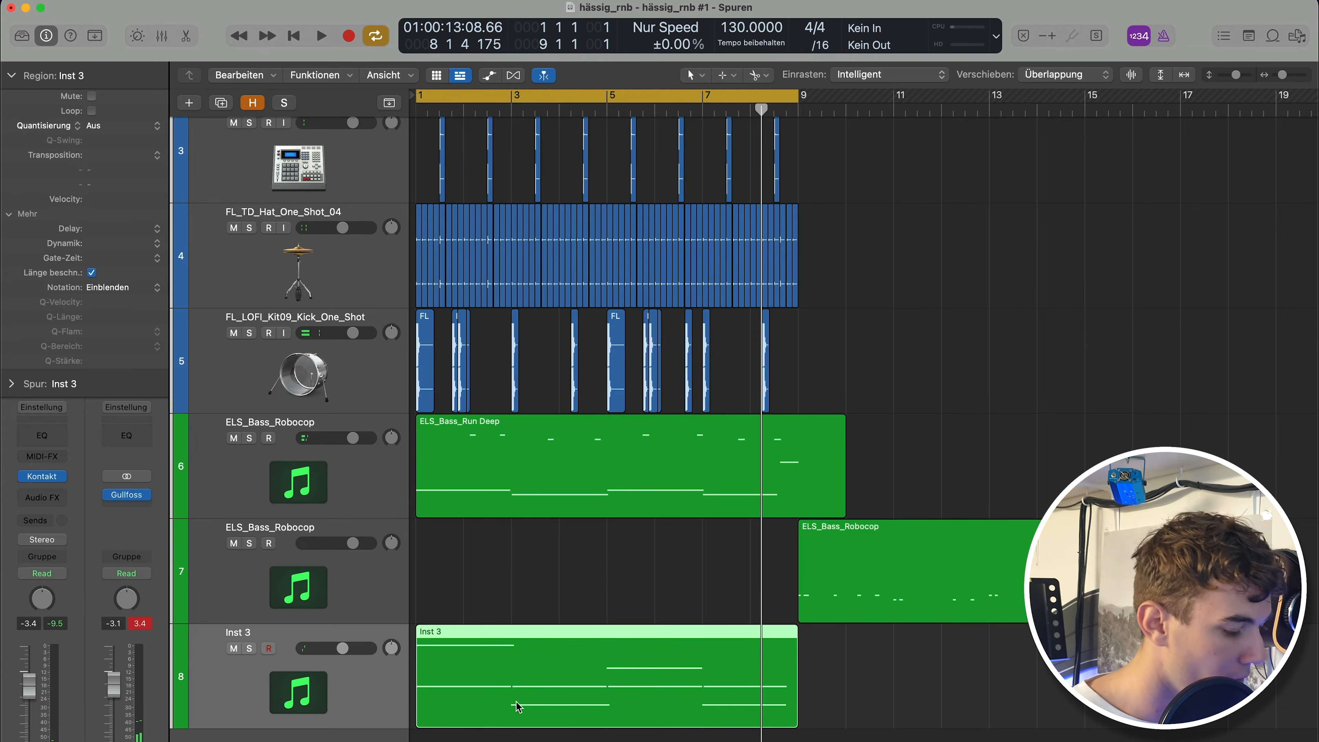
key(ctrl+b)
key(Return)
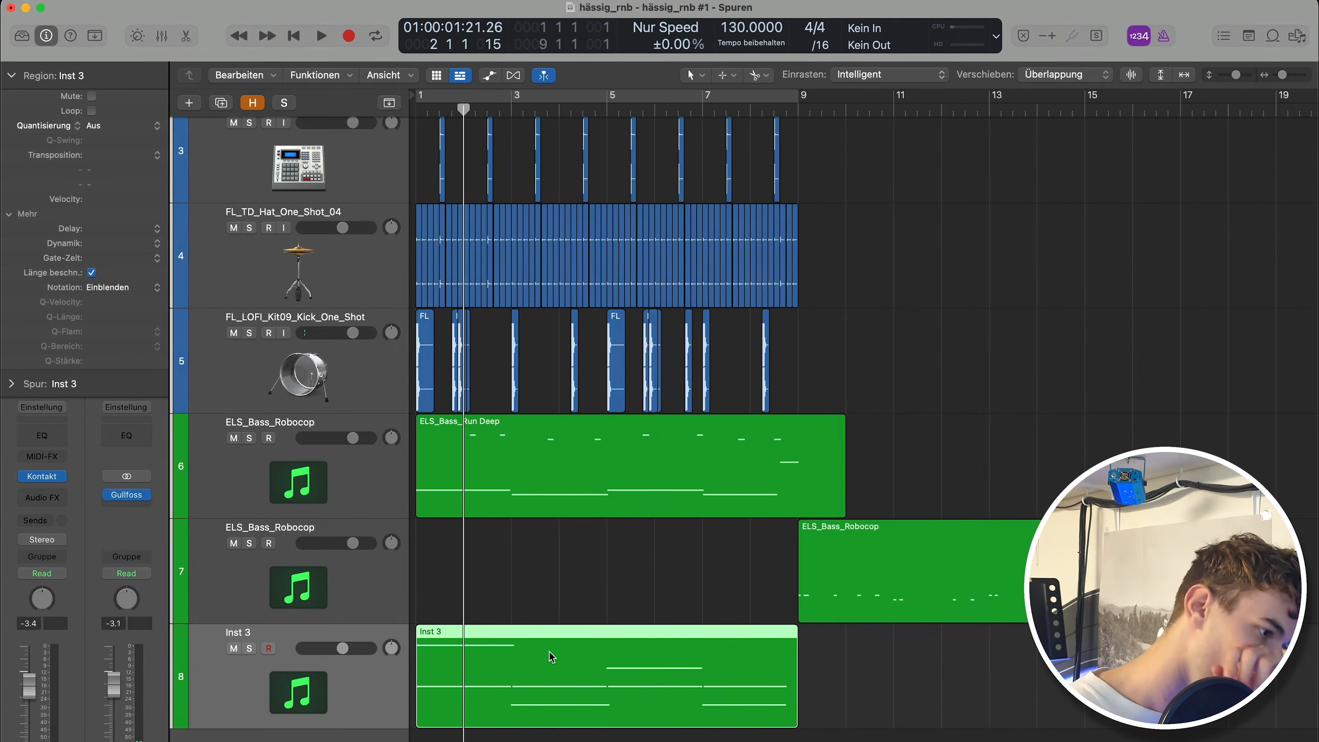
Remove the instrument plug-in from the Inst 3 track.
click(218, 672)
click(62, 476)
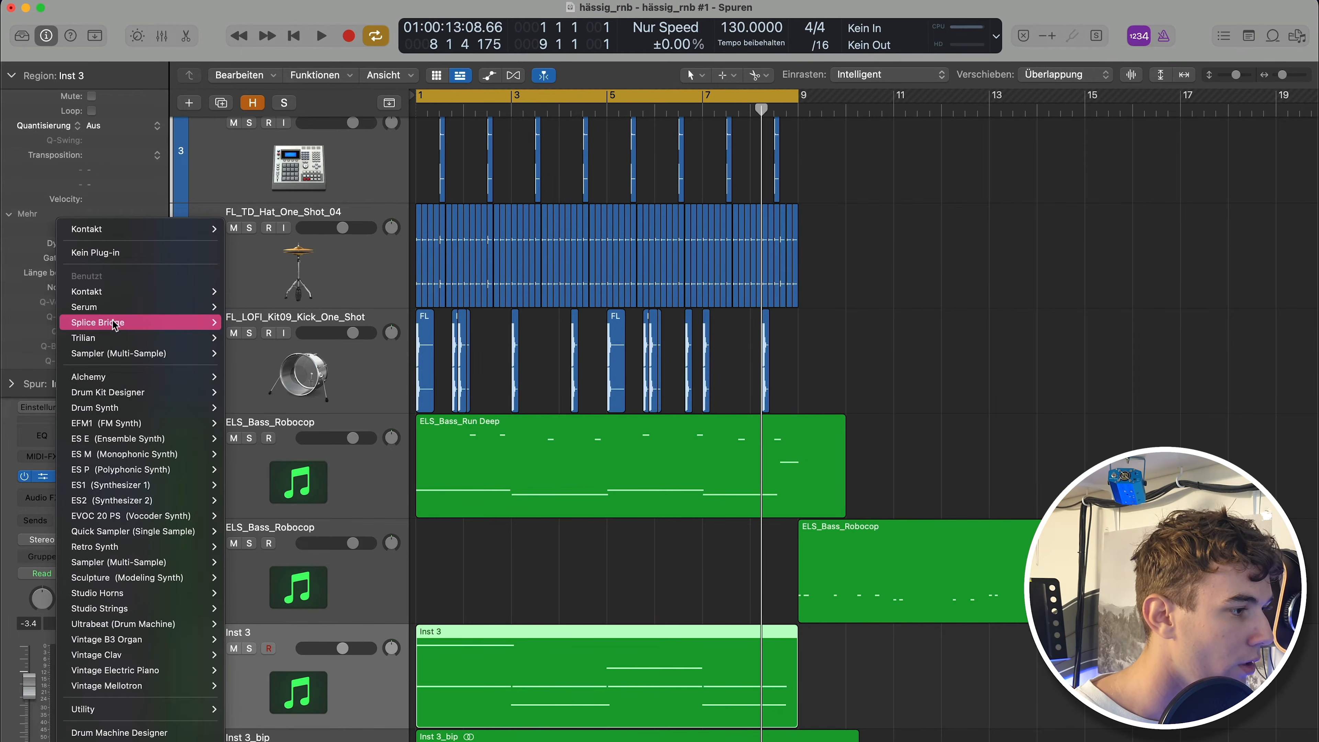
click(105, 254)
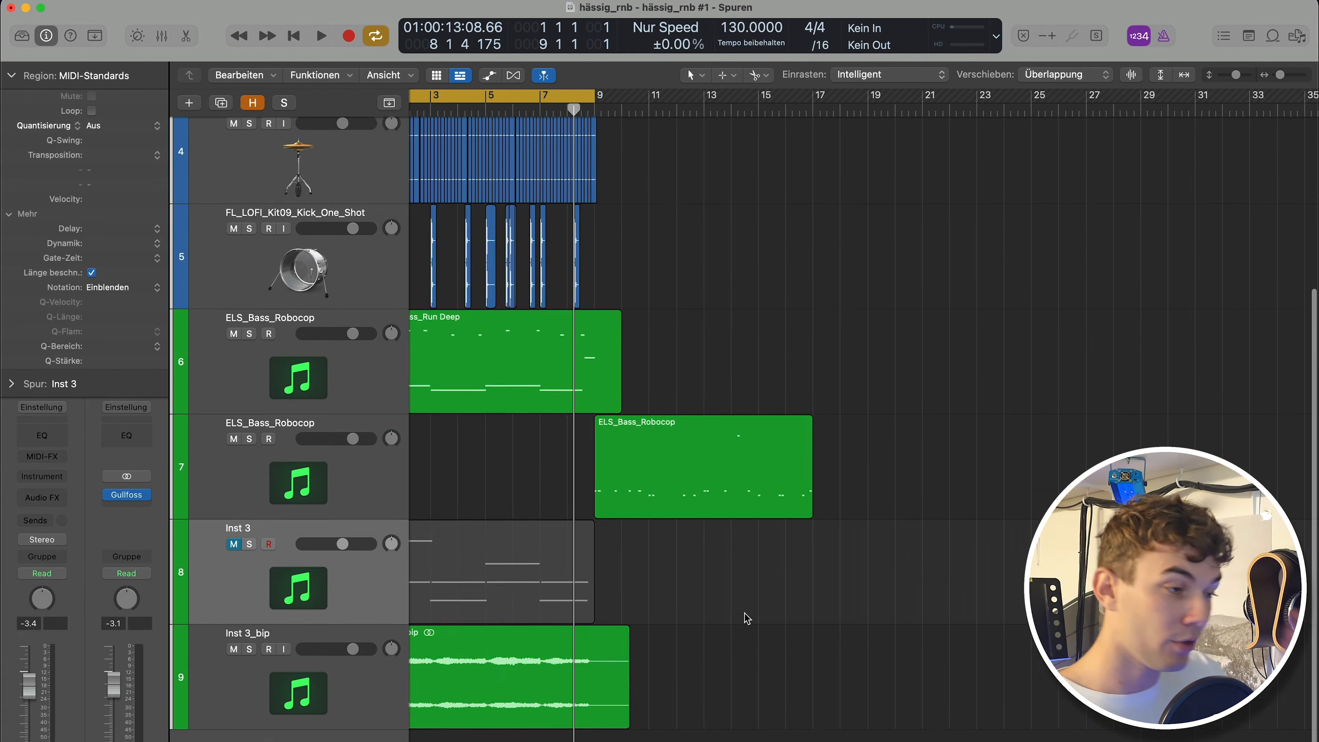
Move the ELS_Bass_Robocop region on track 7 so it starts at bar 17.
scroll(745, 617, up, 5)
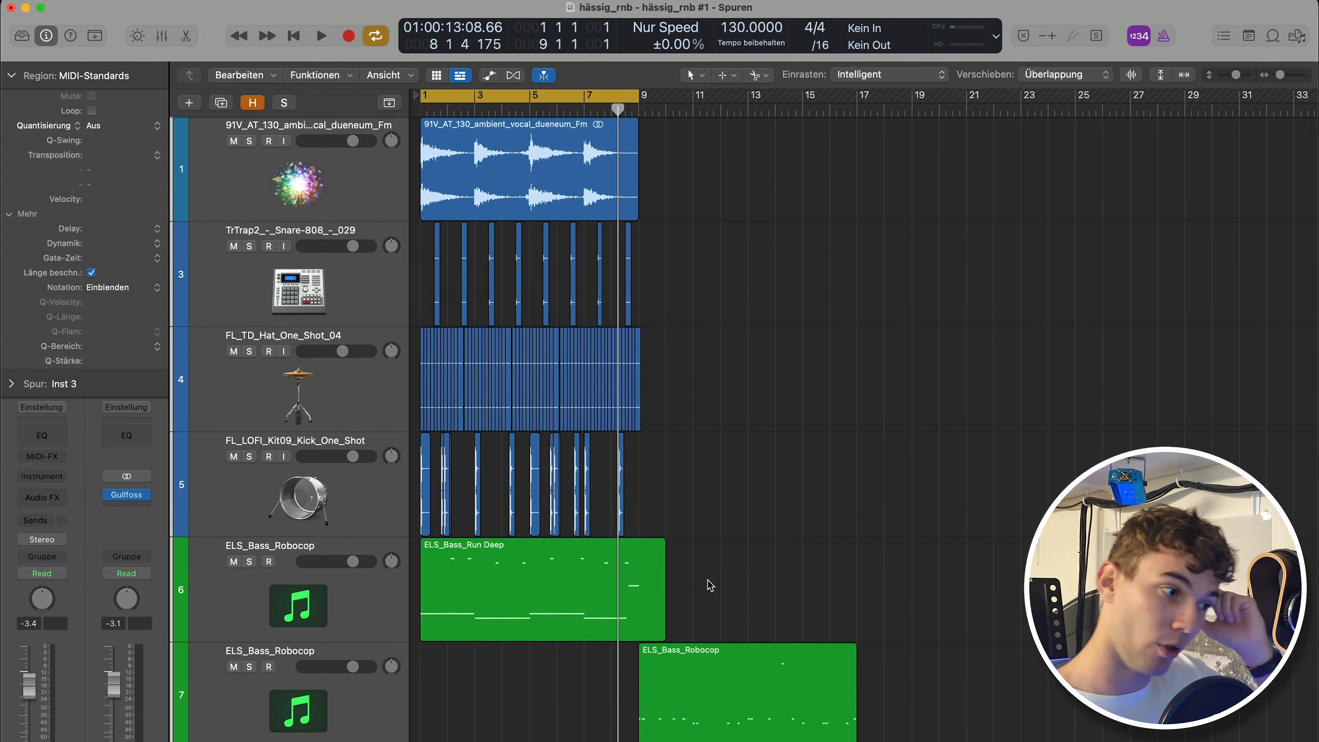
scroll(675, 385, down, 3)
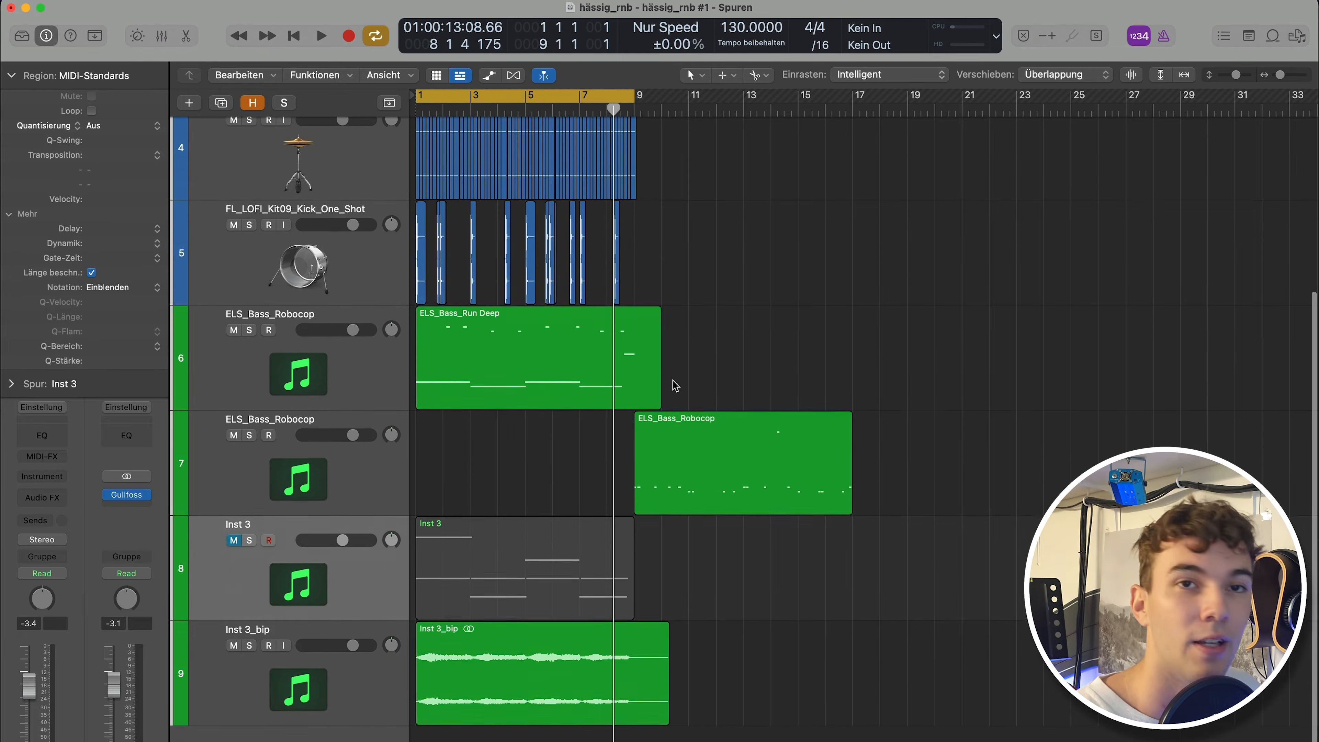
scroll(677, 468, up, 3)
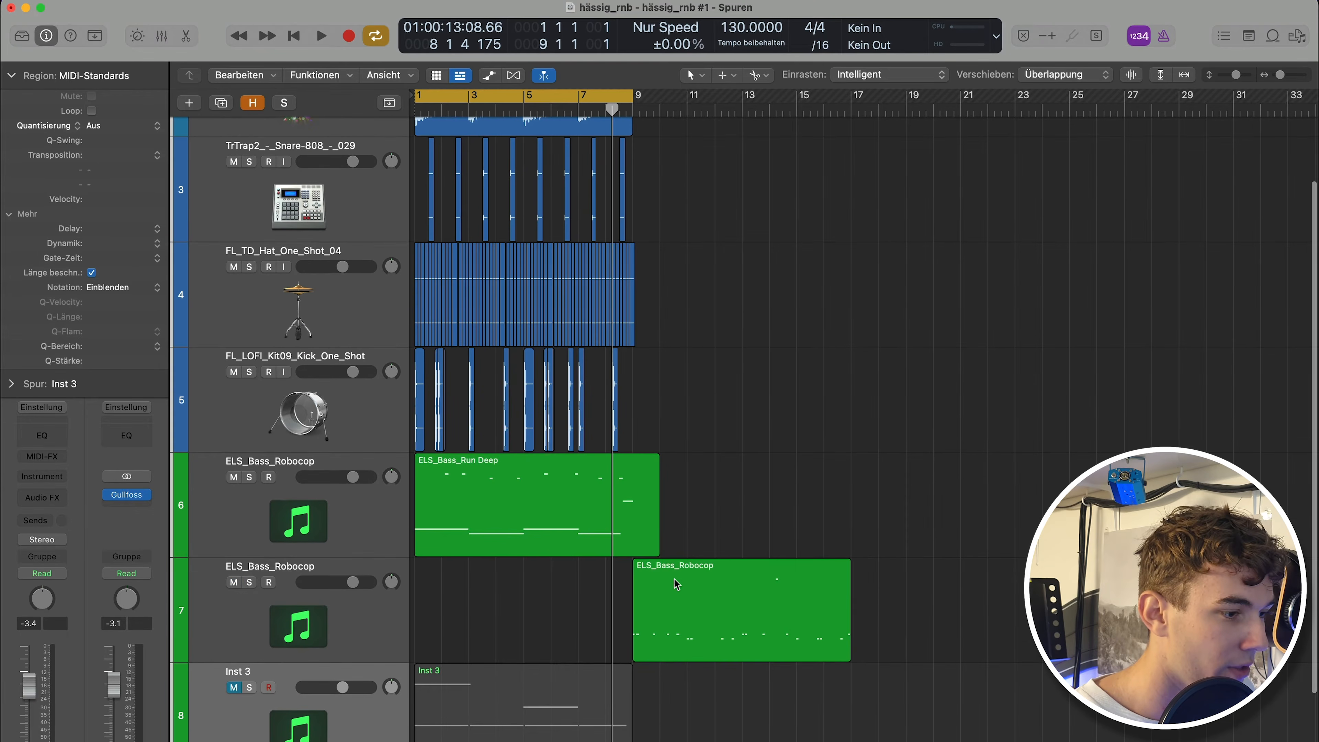
drag(840, 604, 1058, 604)
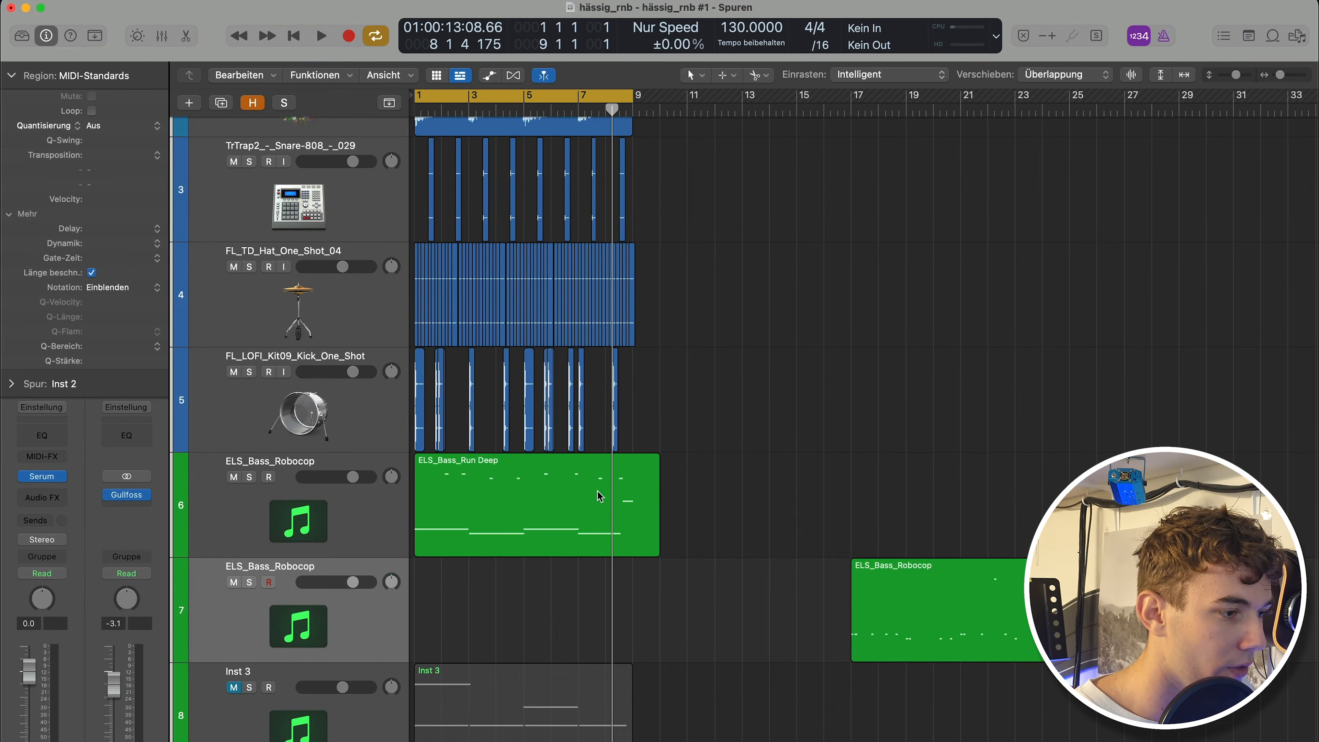
Copy the ELS_Bass_Run Deep region to start at bar 9 on the same track.
drag(529, 493, 747, 505)
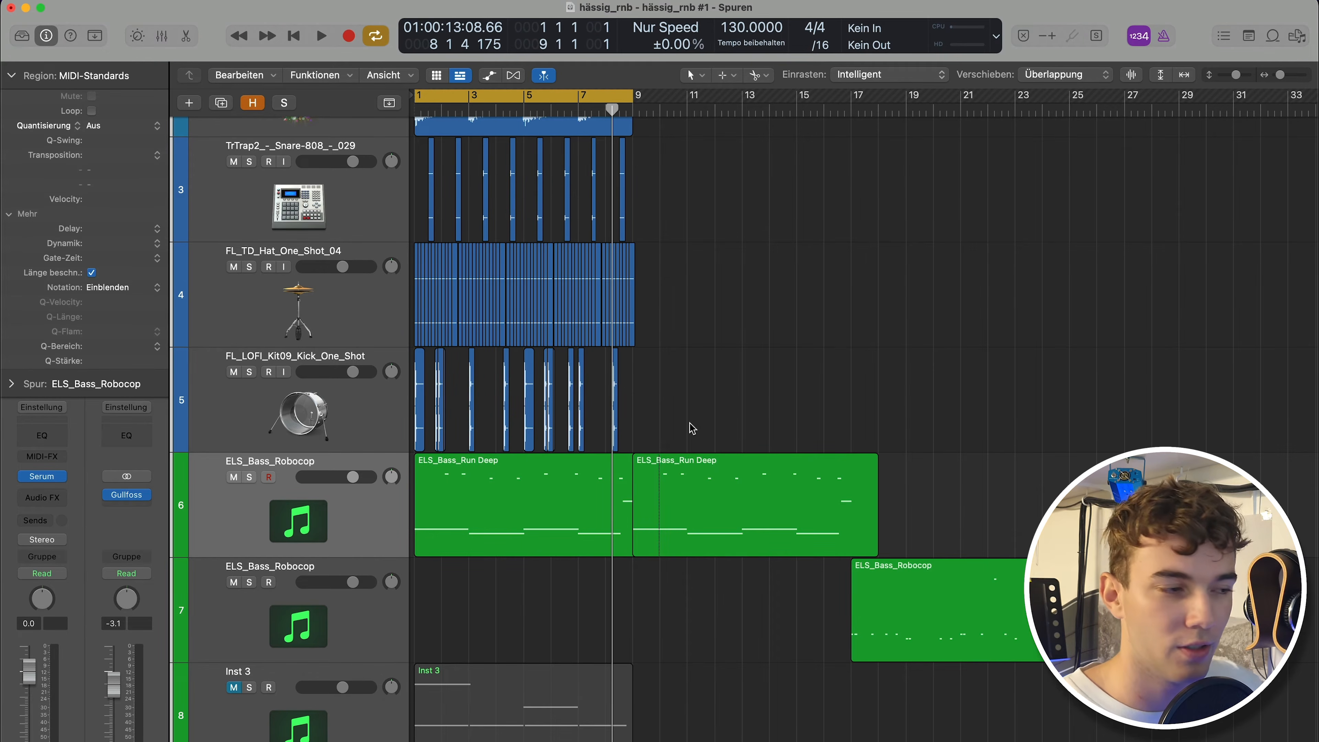
scroll(698, 206, up, 2)
scroll(689, 274, down, 5)
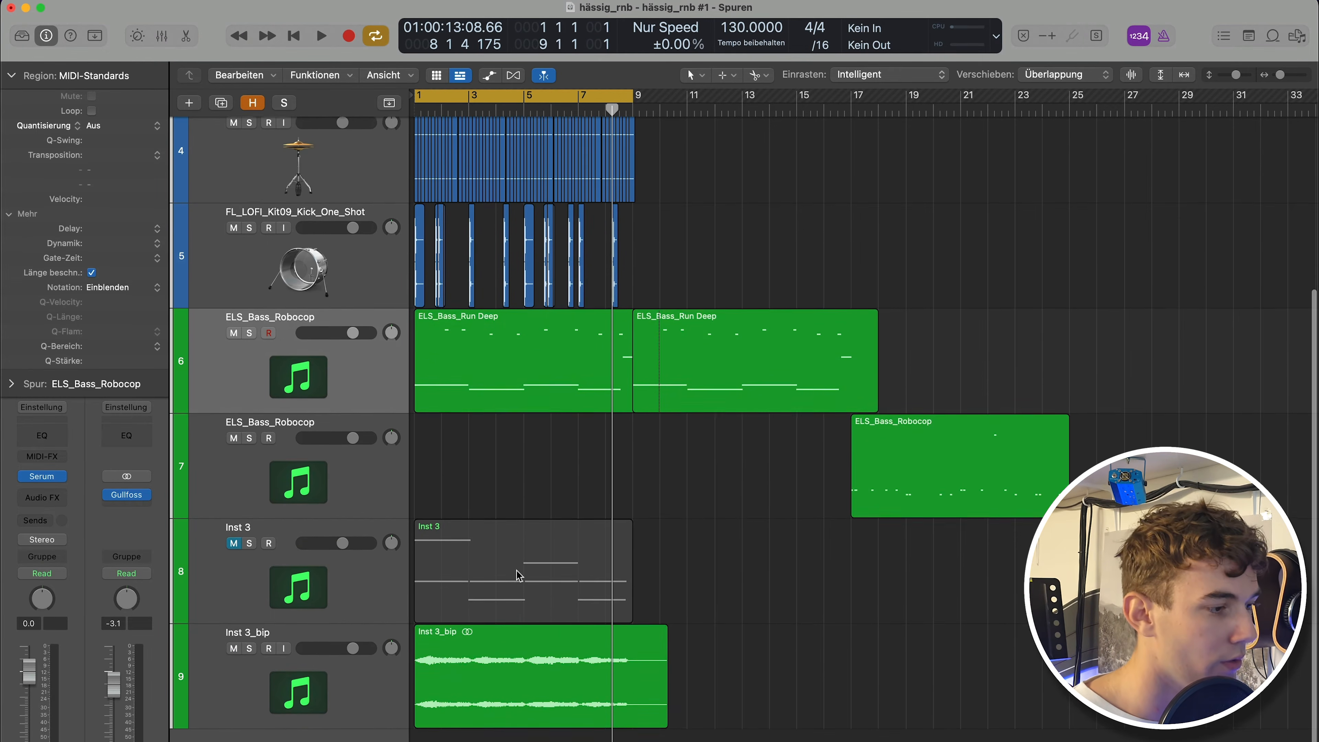
Create a new software instrument track below Inst 3_bip using the Splice Bridge instrument.
click(339, 696)
click(188, 104)
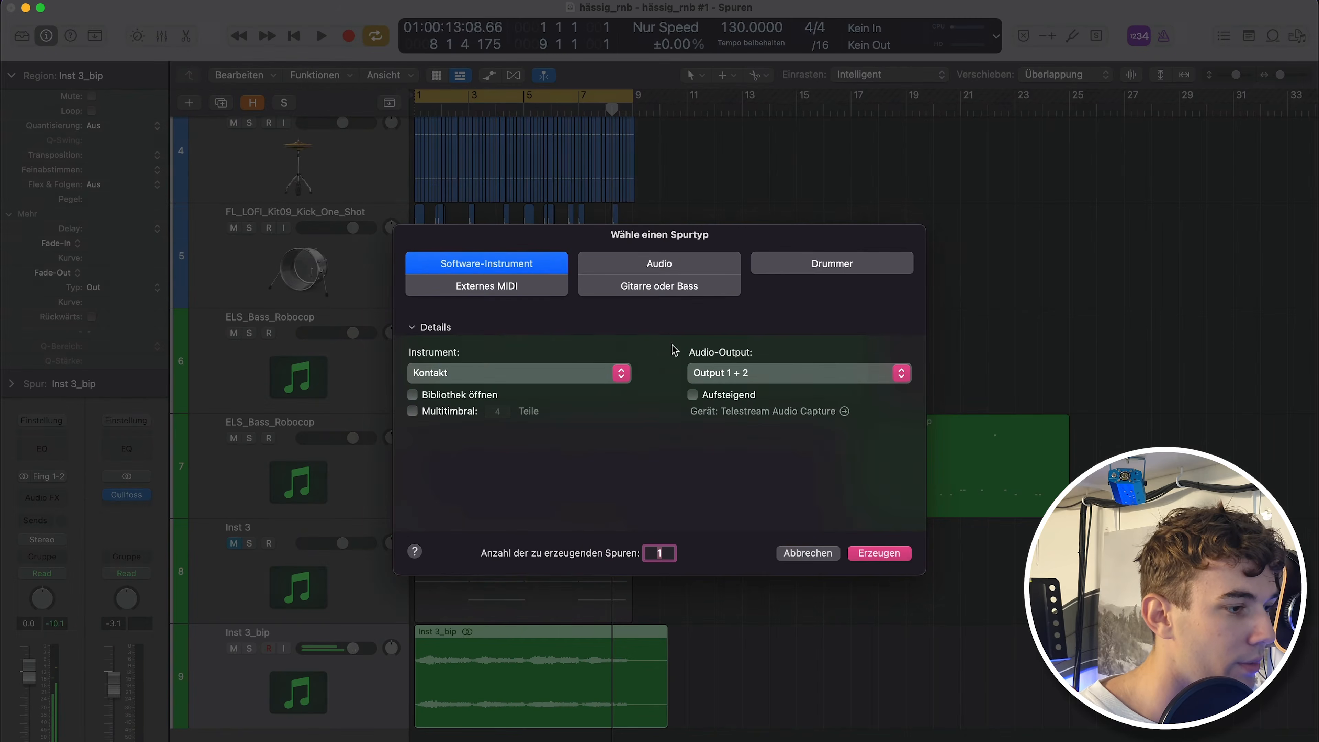
click(538, 374)
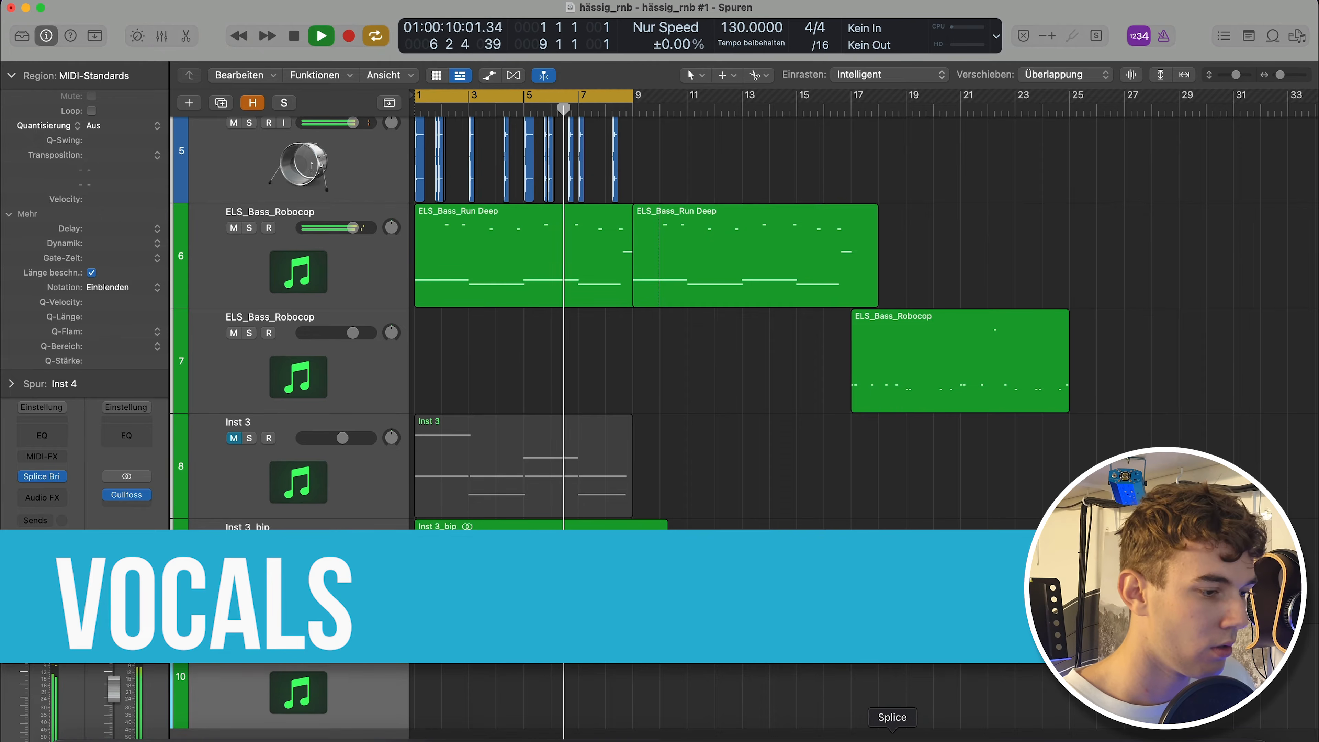
Browse the Splice vocal loop samples and audition the OSS_SOJD_94_VOCAL_LOOP_FIGHT_FOR_YOU sample with the beat.
click(891, 733)
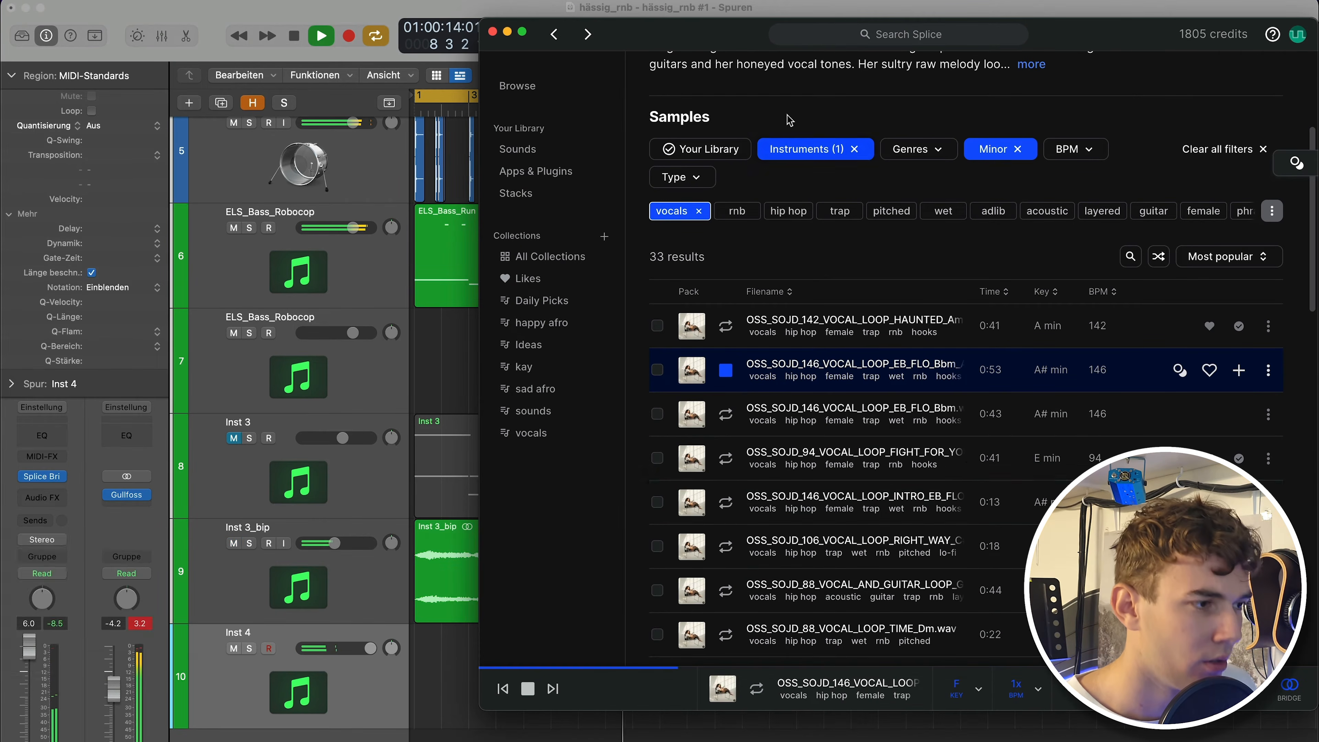
drag(726, 44, 783, 69)
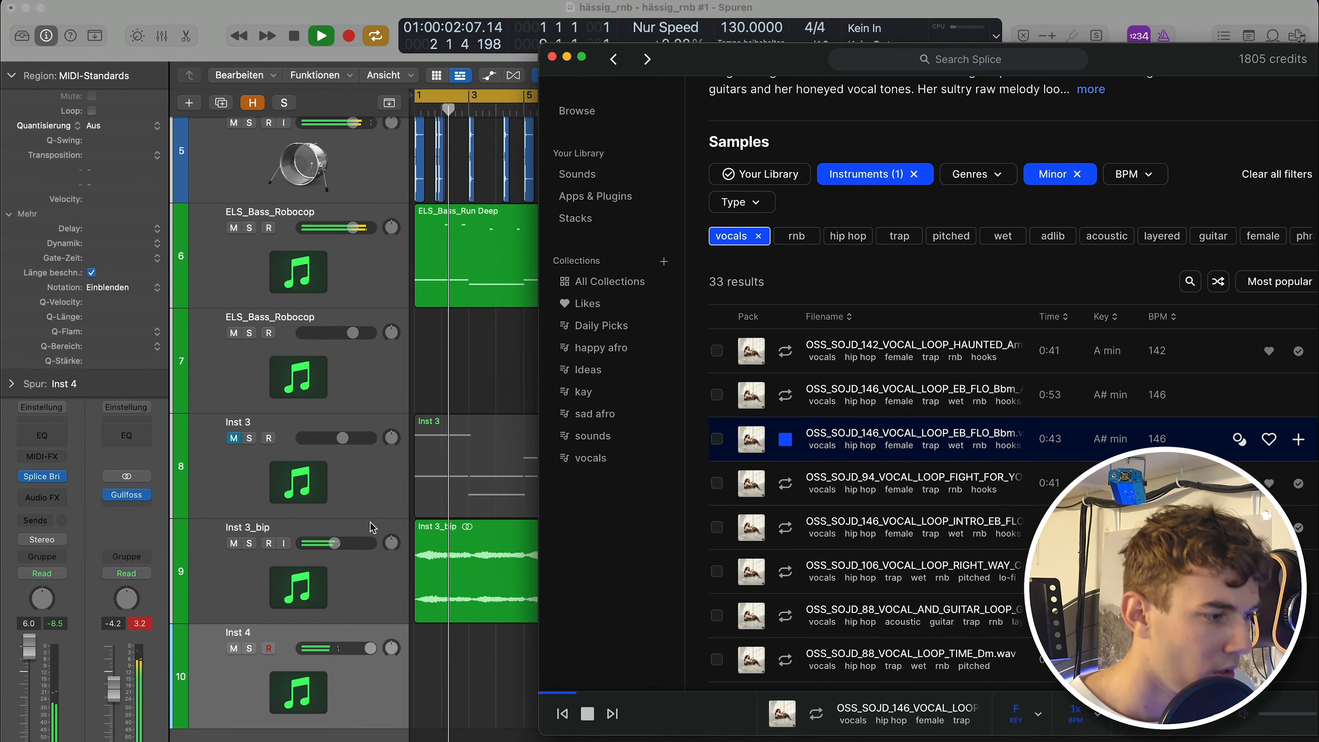
click(370, 648)
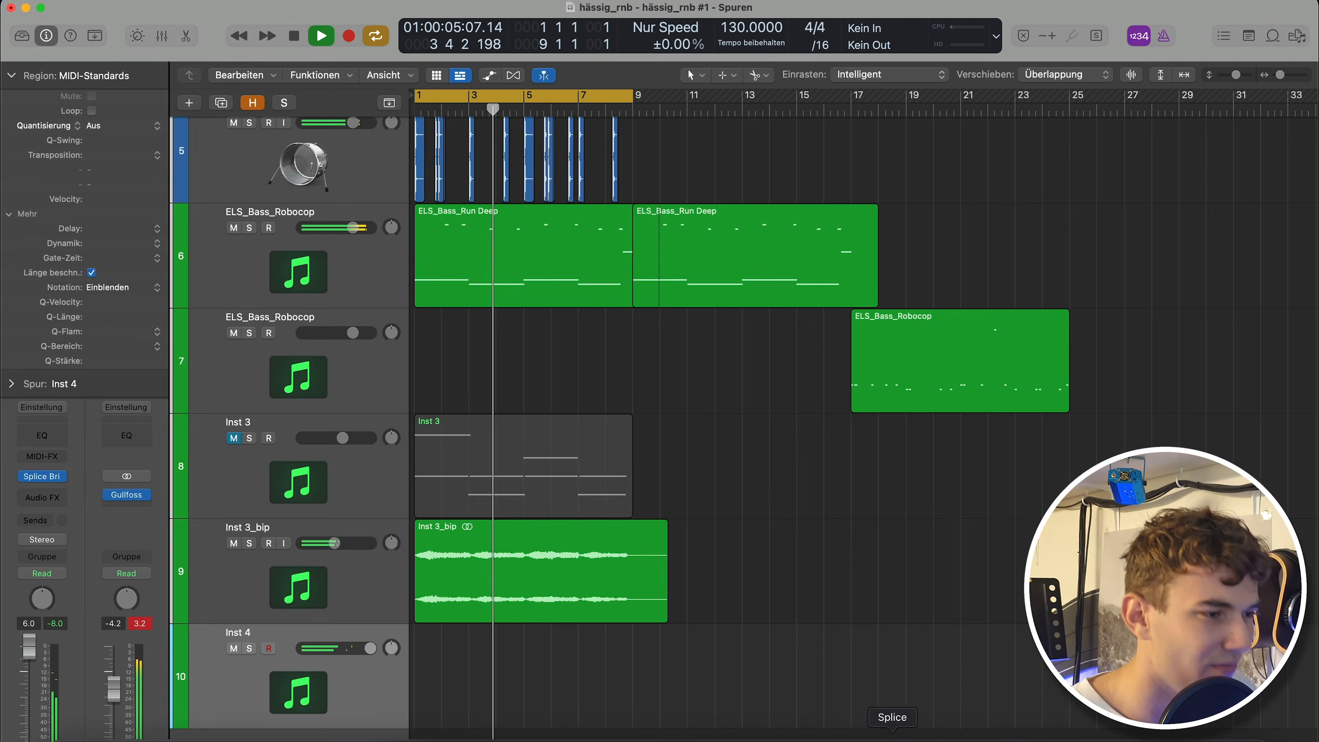
click(892, 740)
drag(803, 38, 632, 1)
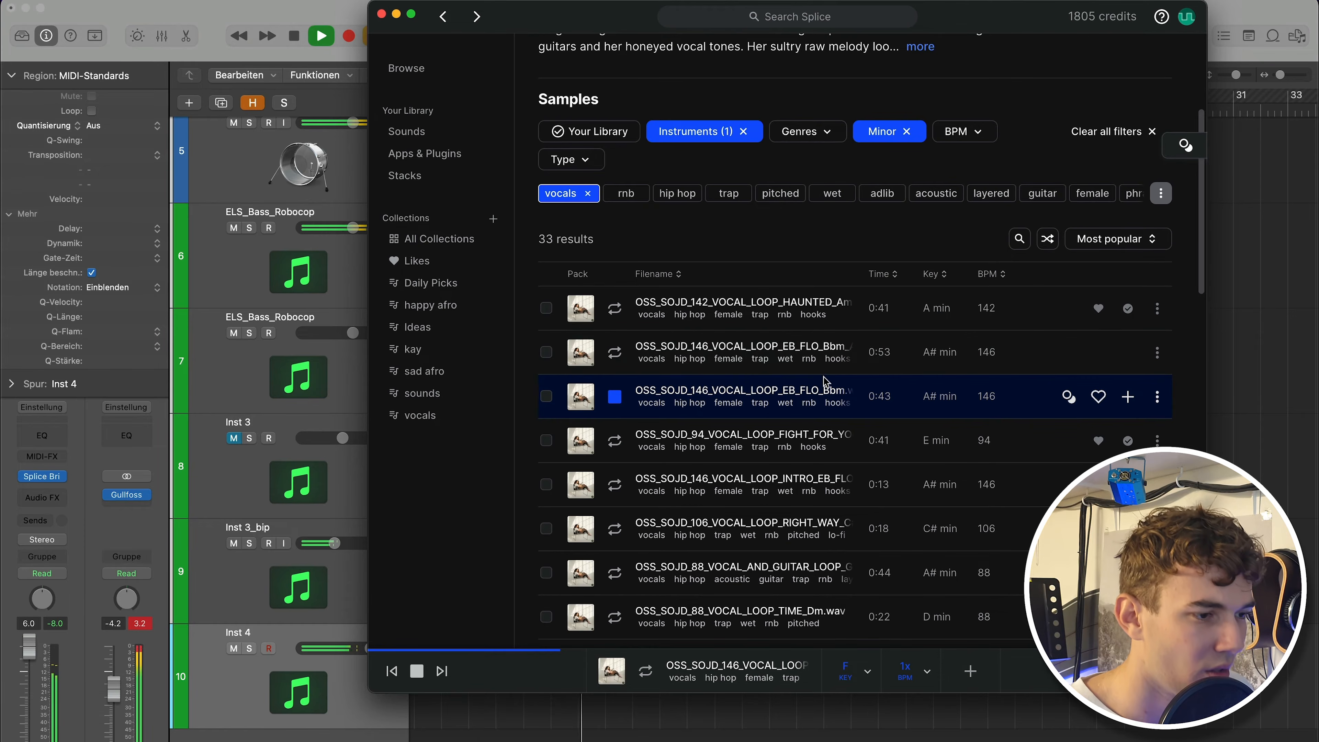
key(Down)
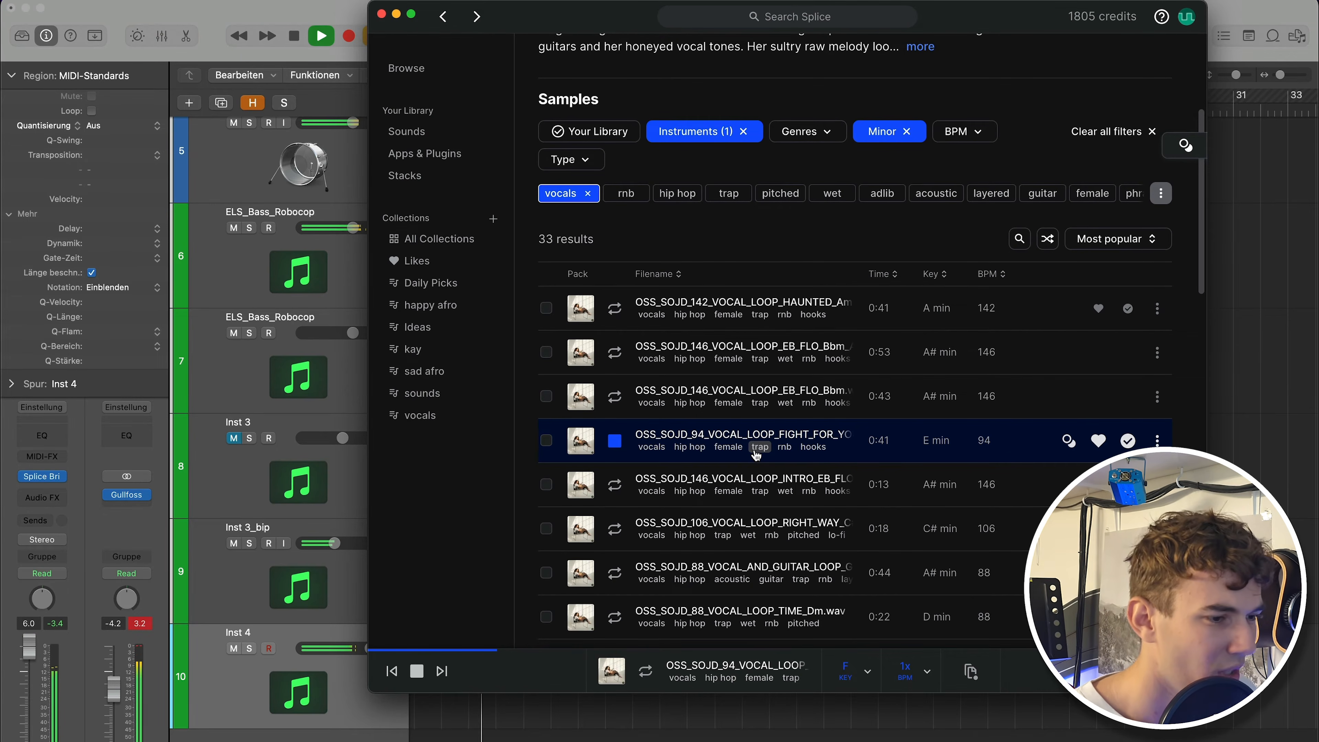
scroll(757, 456, down, 5)
scroll(763, 465, up, 6)
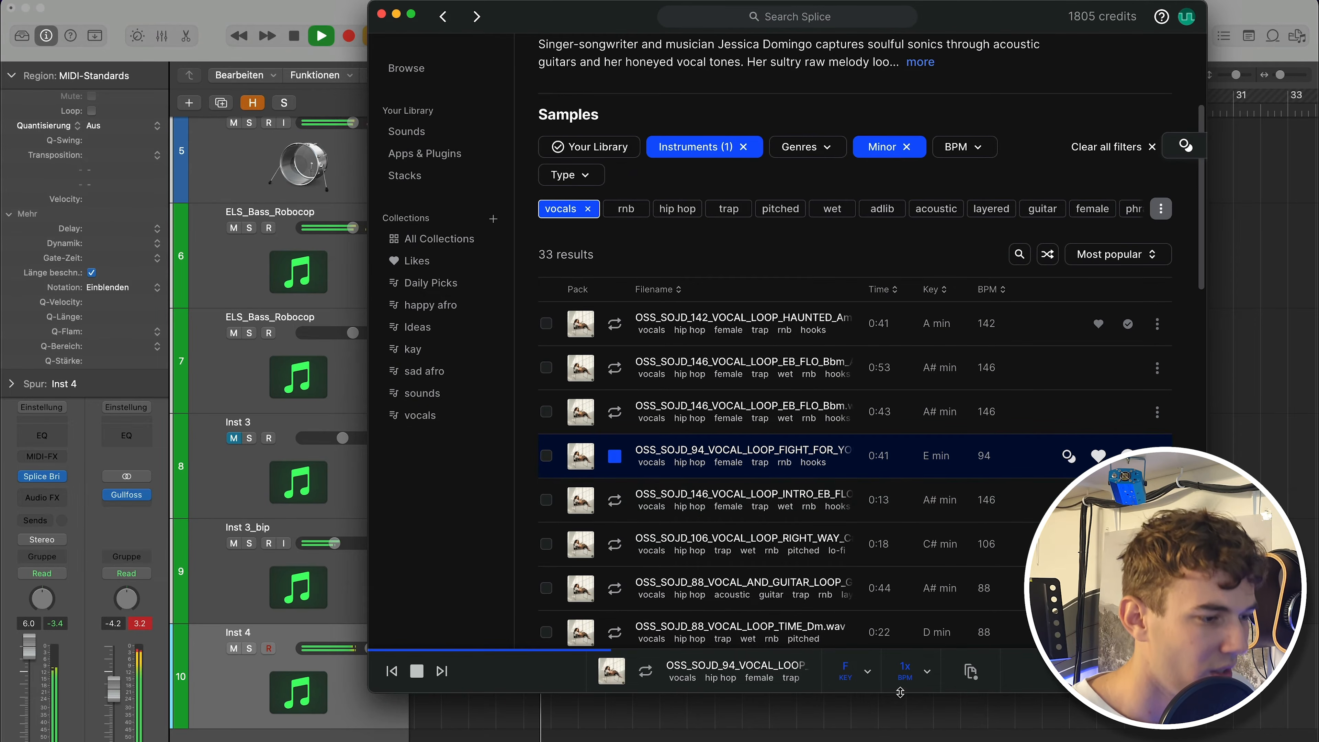
click(858, 733)
key(space)
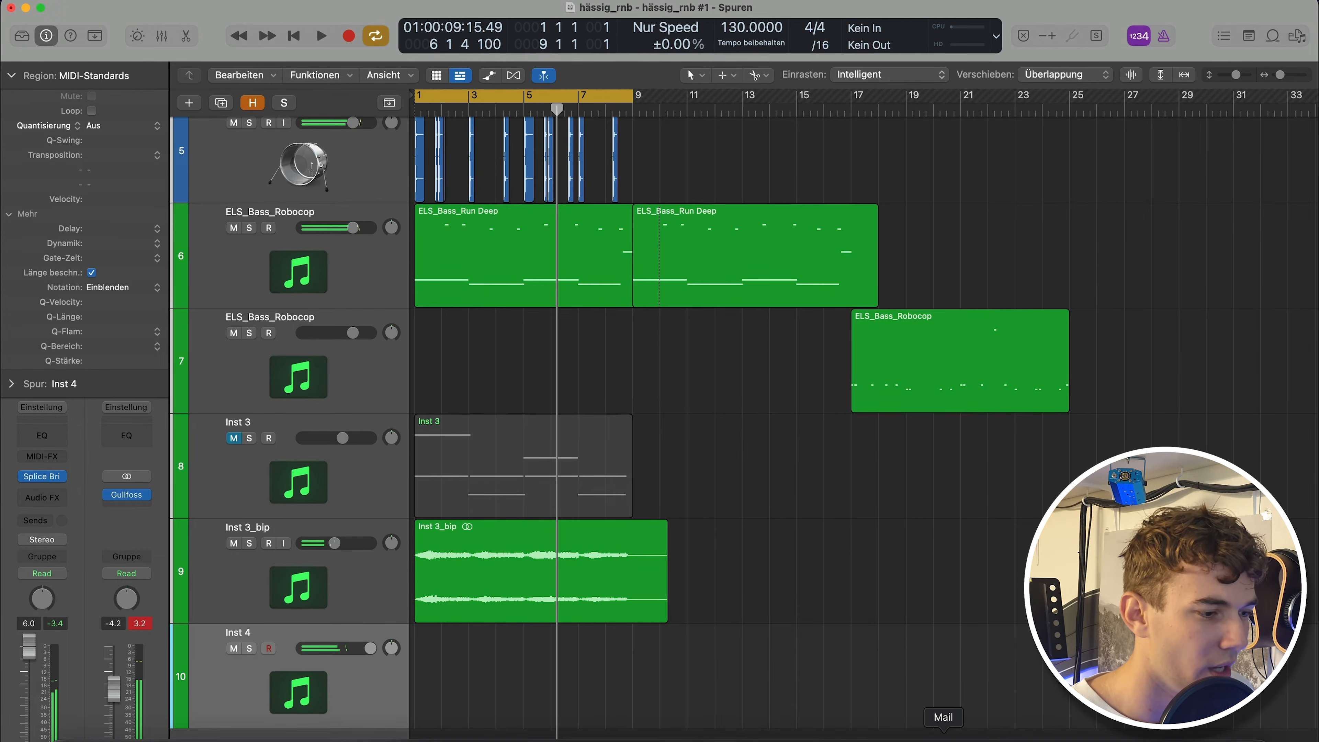
click(891, 733)
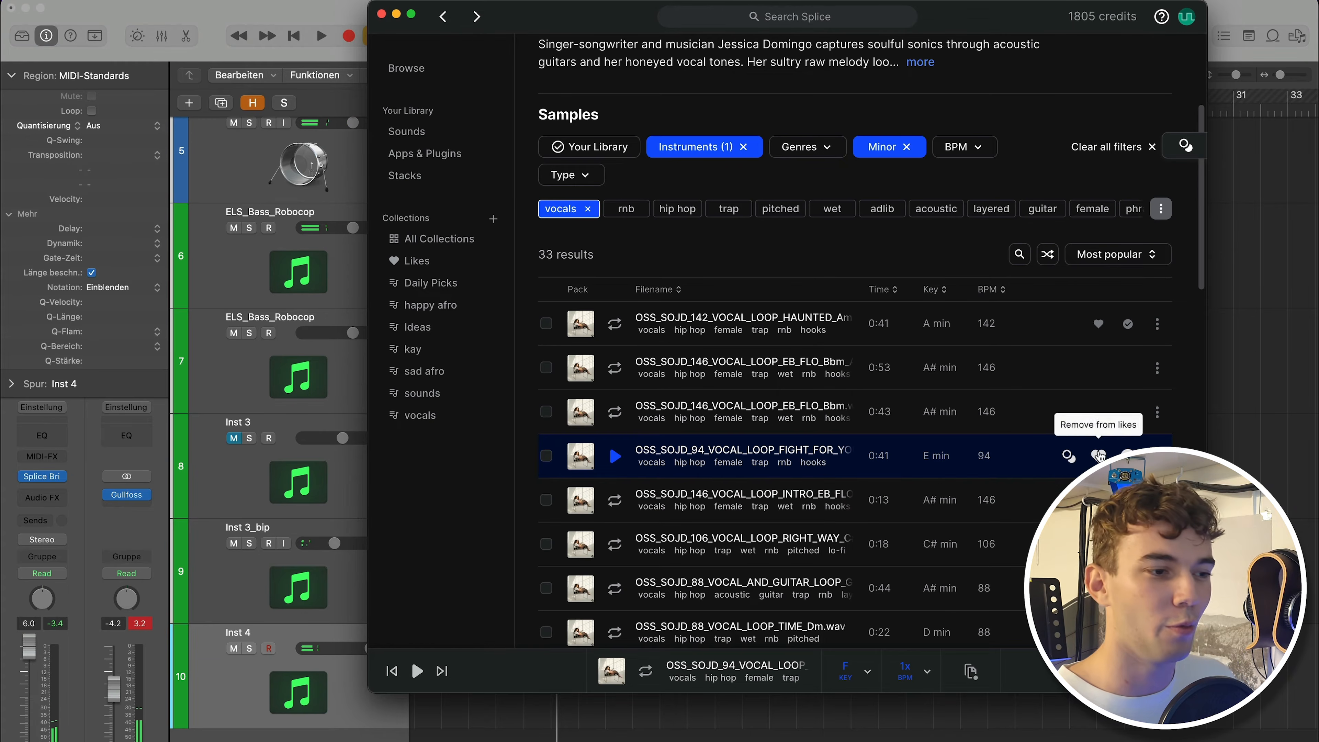
Drag the FIGHT_FOR_YOU vocal loop from Splice into the project as a new audio track starting at bar 9.
drag(954, 686, 629, 728)
drag(696, 685, 696, 685)
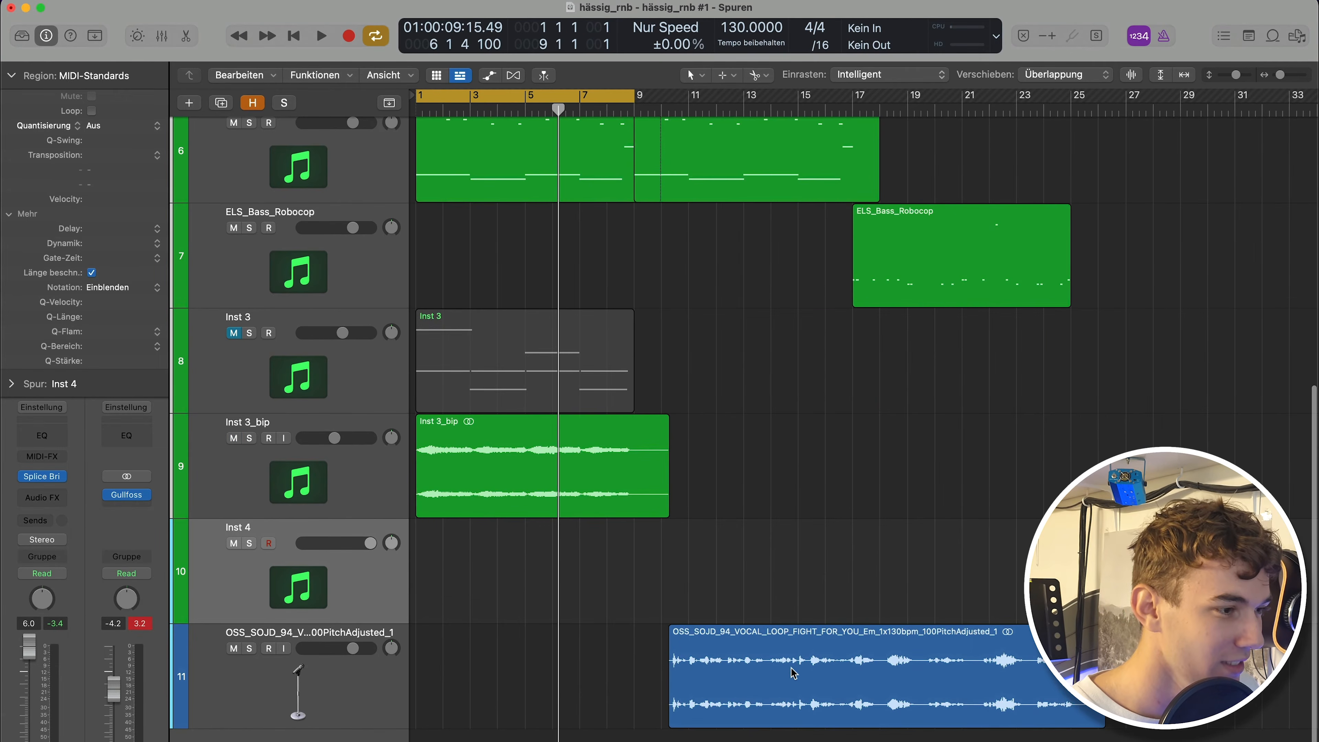
drag(790, 672, 756, 673)
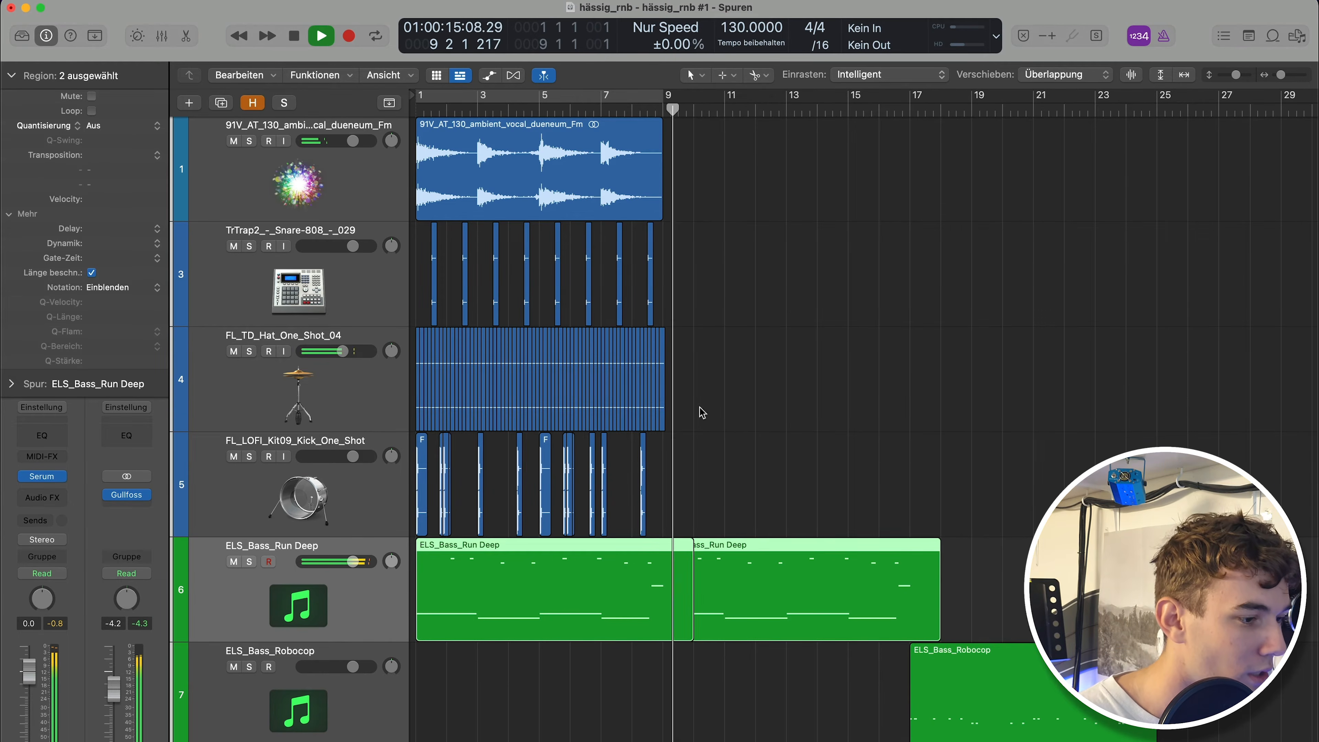
Trim the first Run Deep bass region to a length of 8 bars.
key(super+Right)
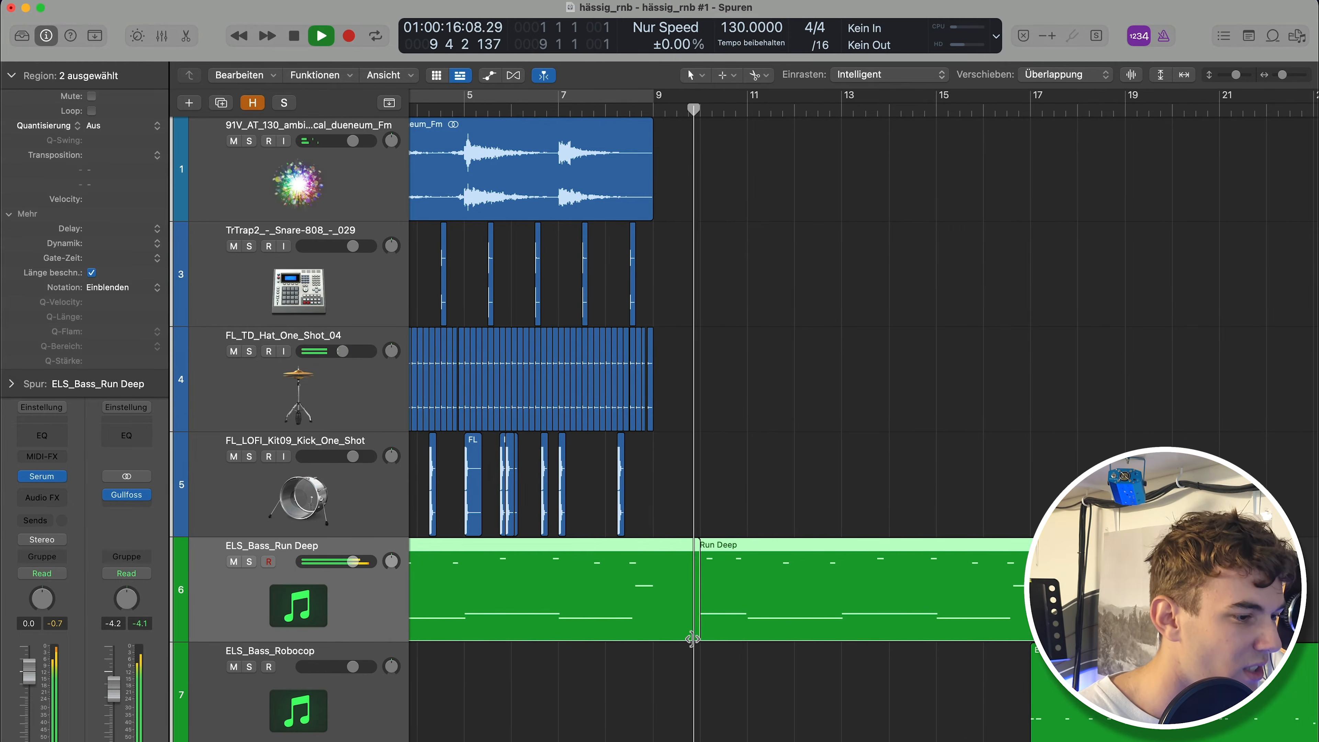
drag(679, 634, 653, 632)
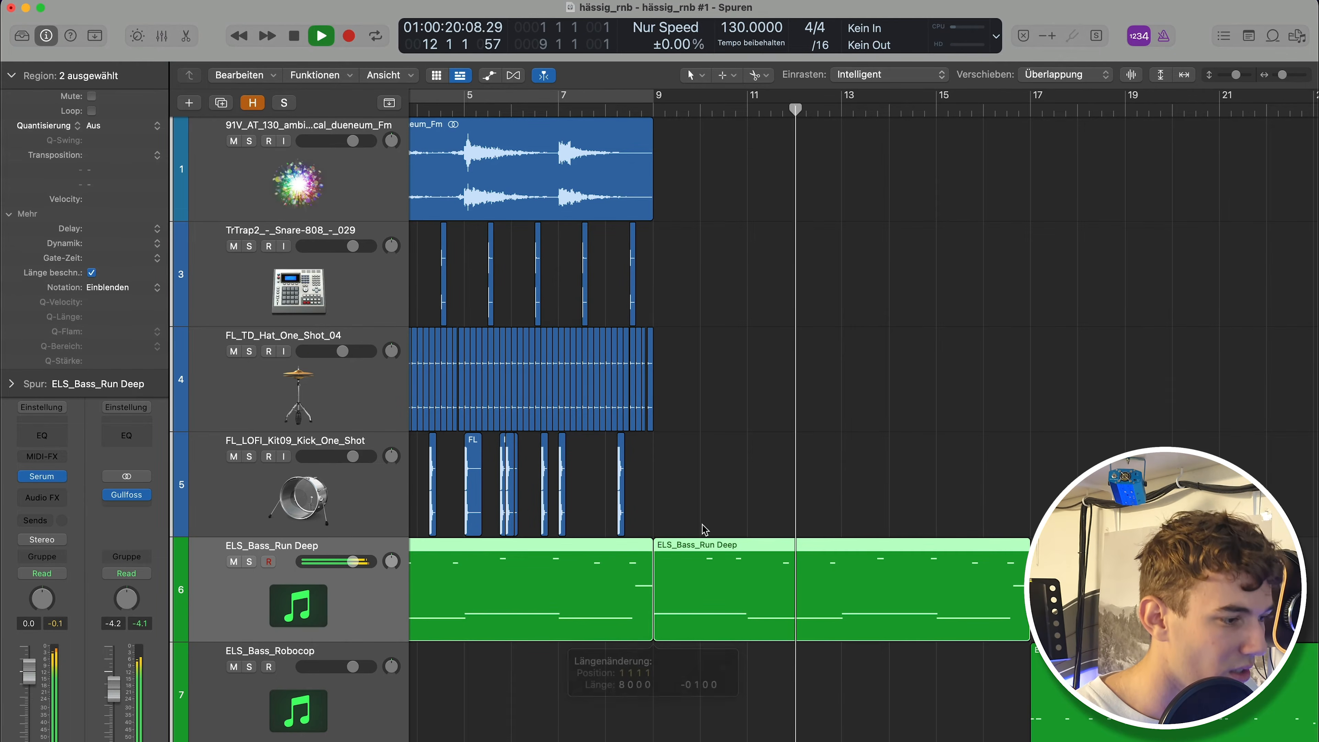
Move the vocal loop region to start at bar 1.
scroll(834, 524, down, 5)
scroll(846, 524, left, 3)
scroll(844, 528, down, 4)
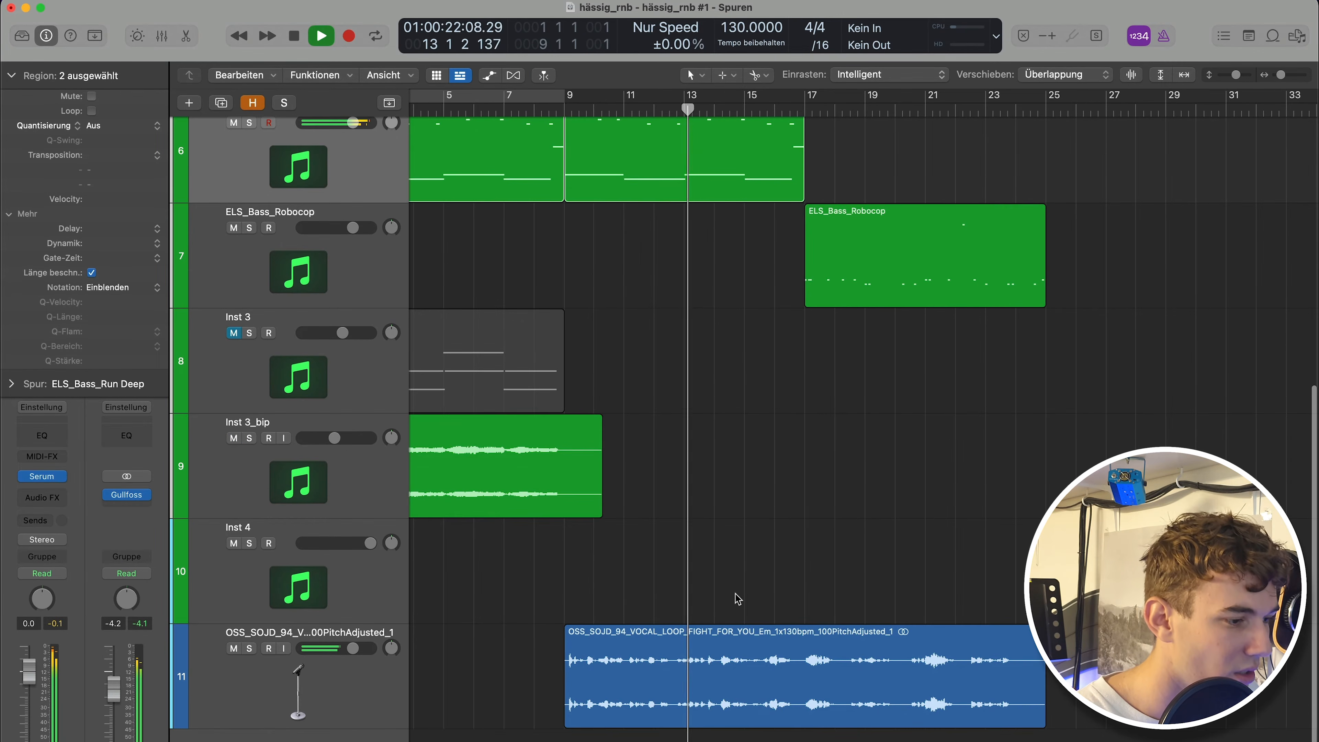
scroll(758, 665, left, 3)
key(space)
drag(758, 663, 514, 663)
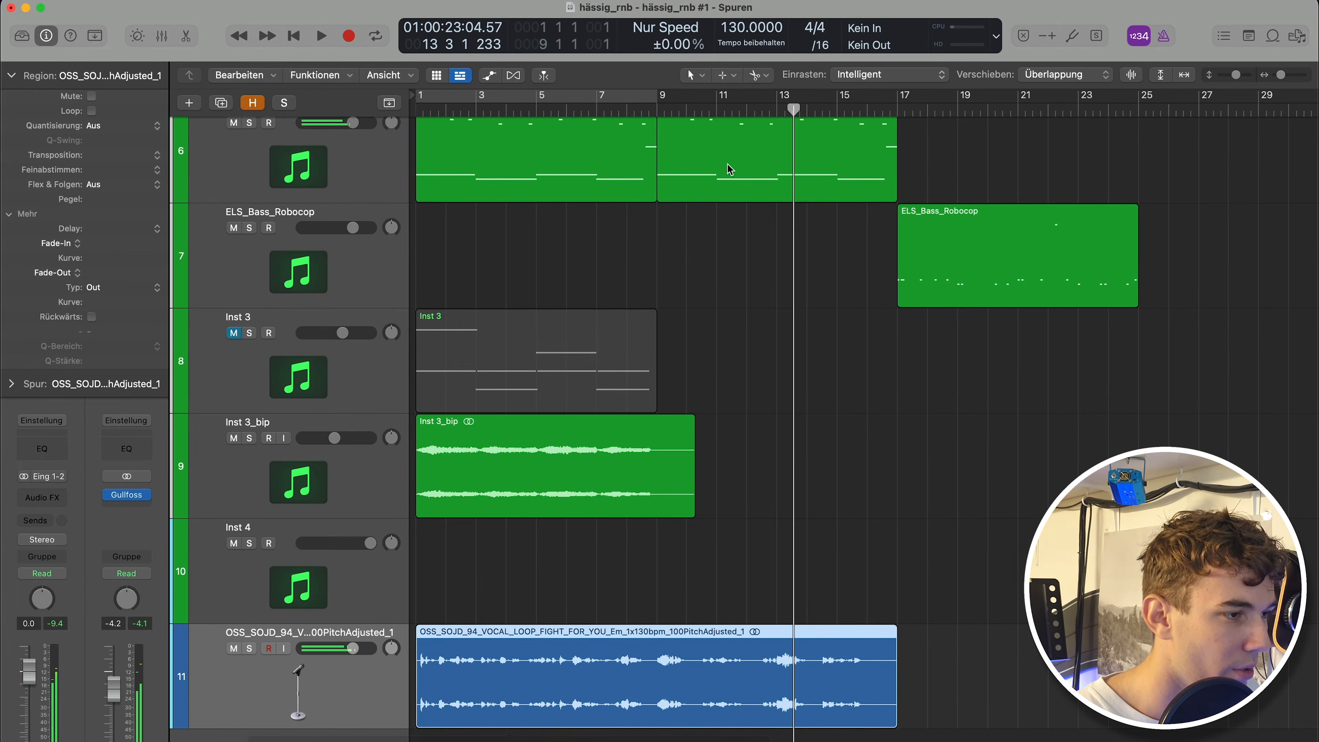
key(space)
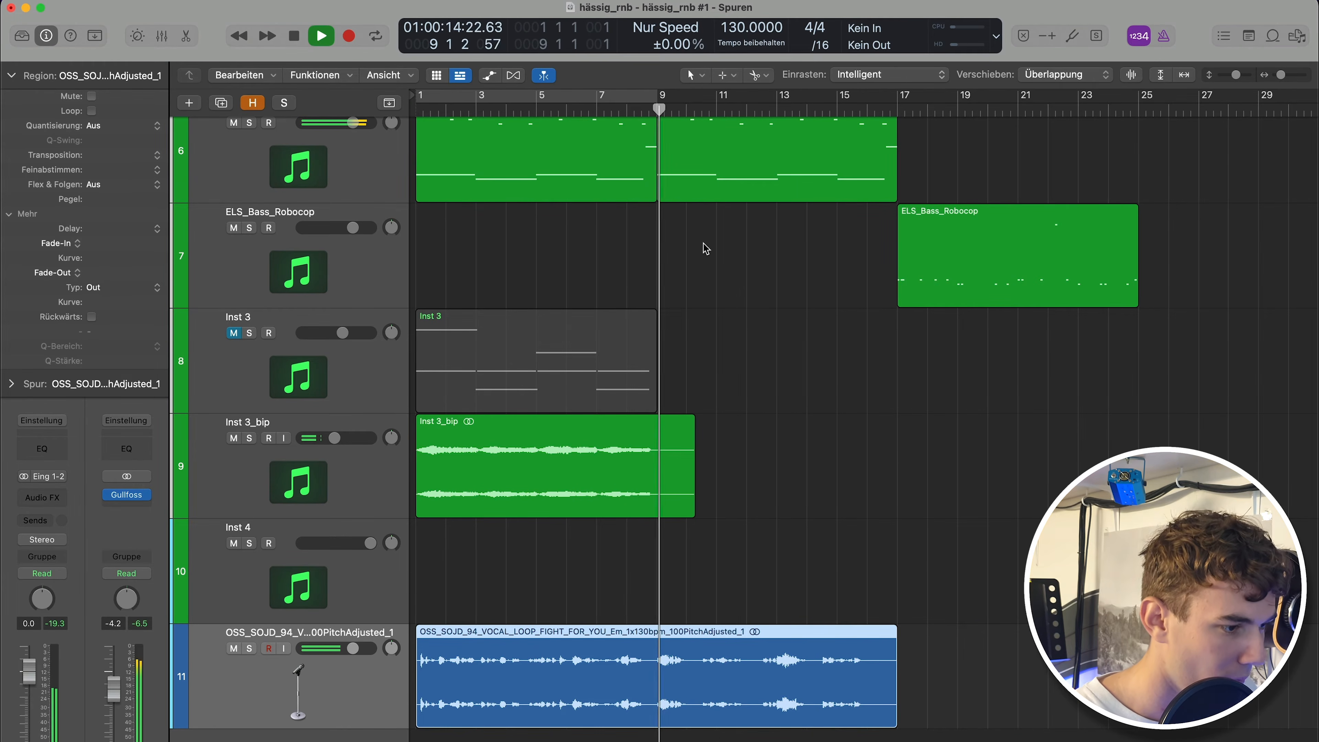
Raise the vocal loop track's volume slightly.
scroll(745, 450, up, 2)
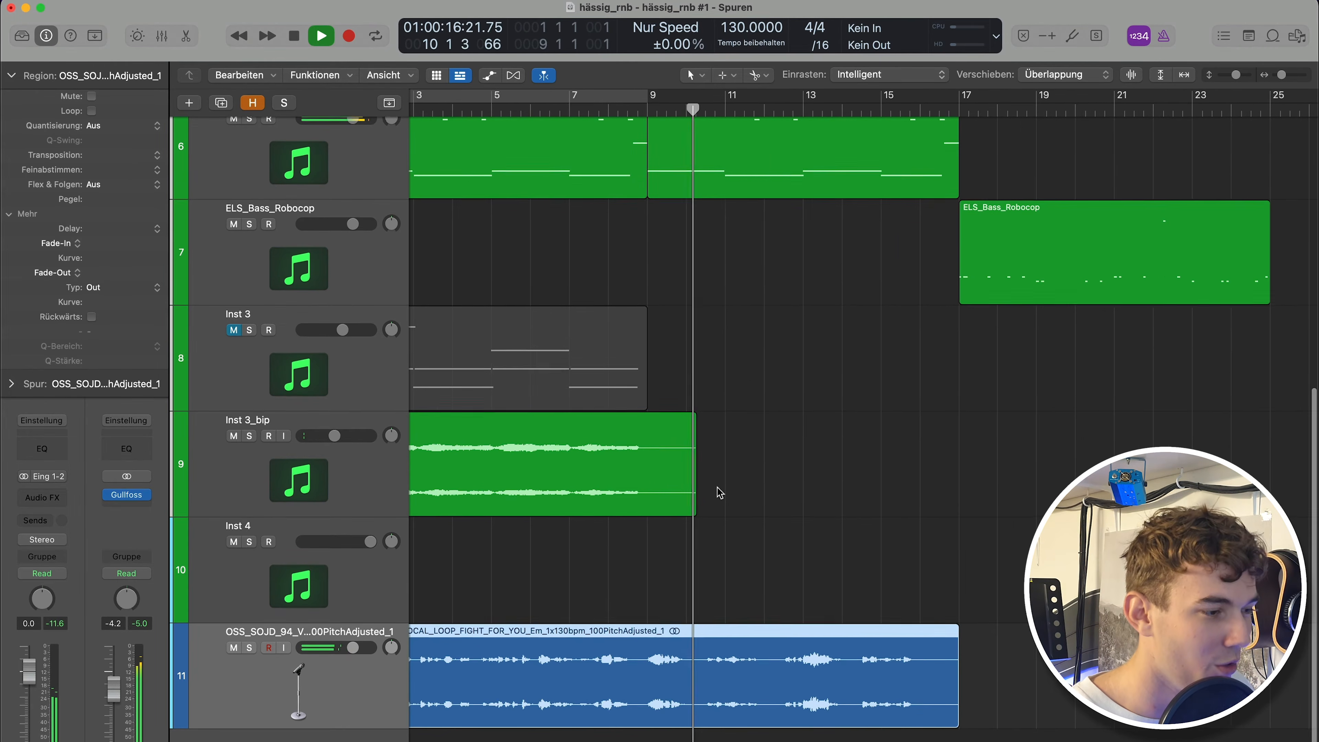
drag(352, 649, 365, 649)
scroll(601, 568, down, 2)
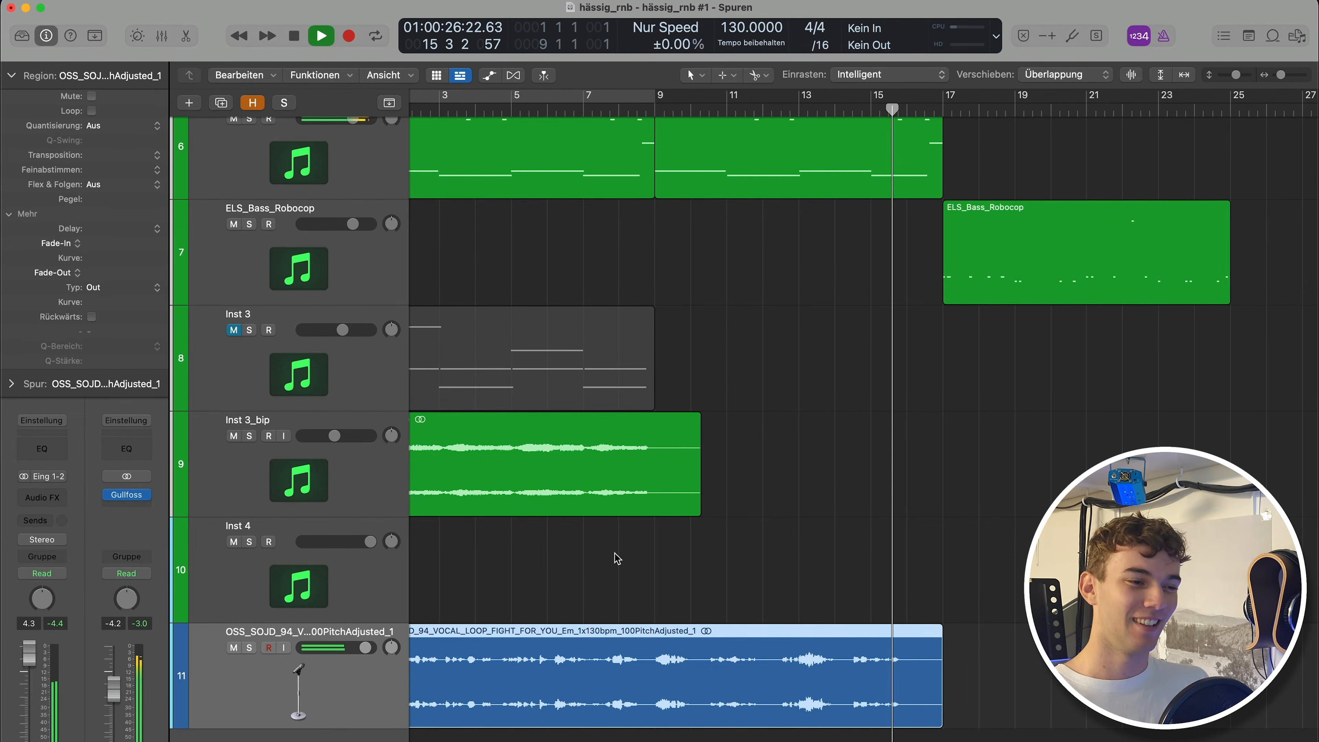
key(space)
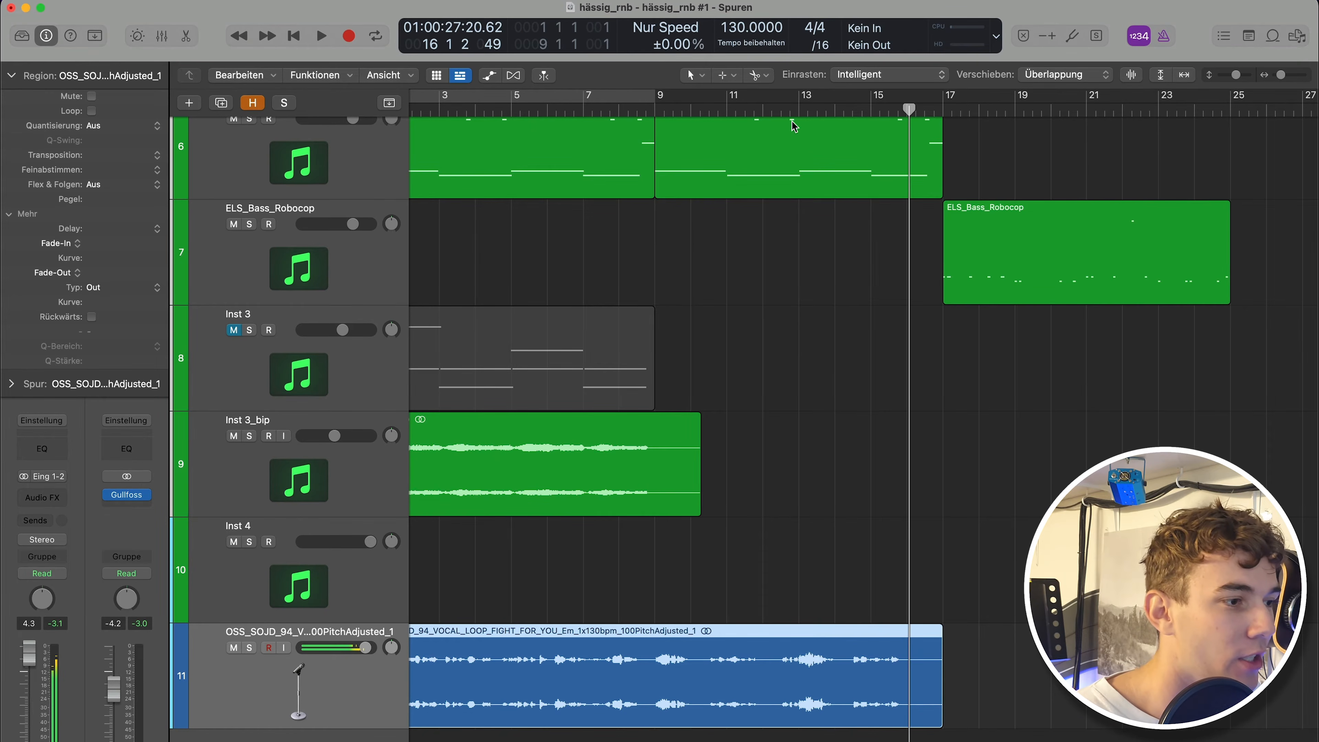
Split the vocal loop region at bar 9 and delete the first part.
click(759, 108)
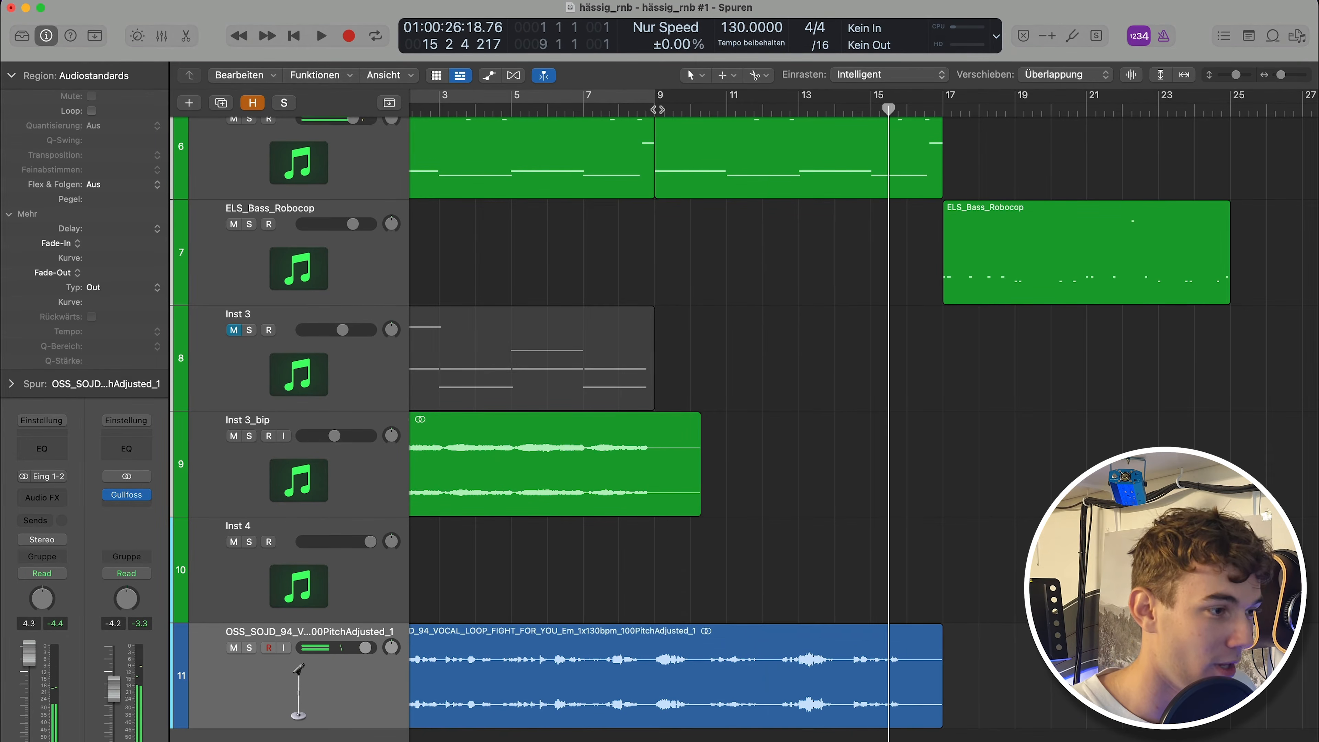
key(space)
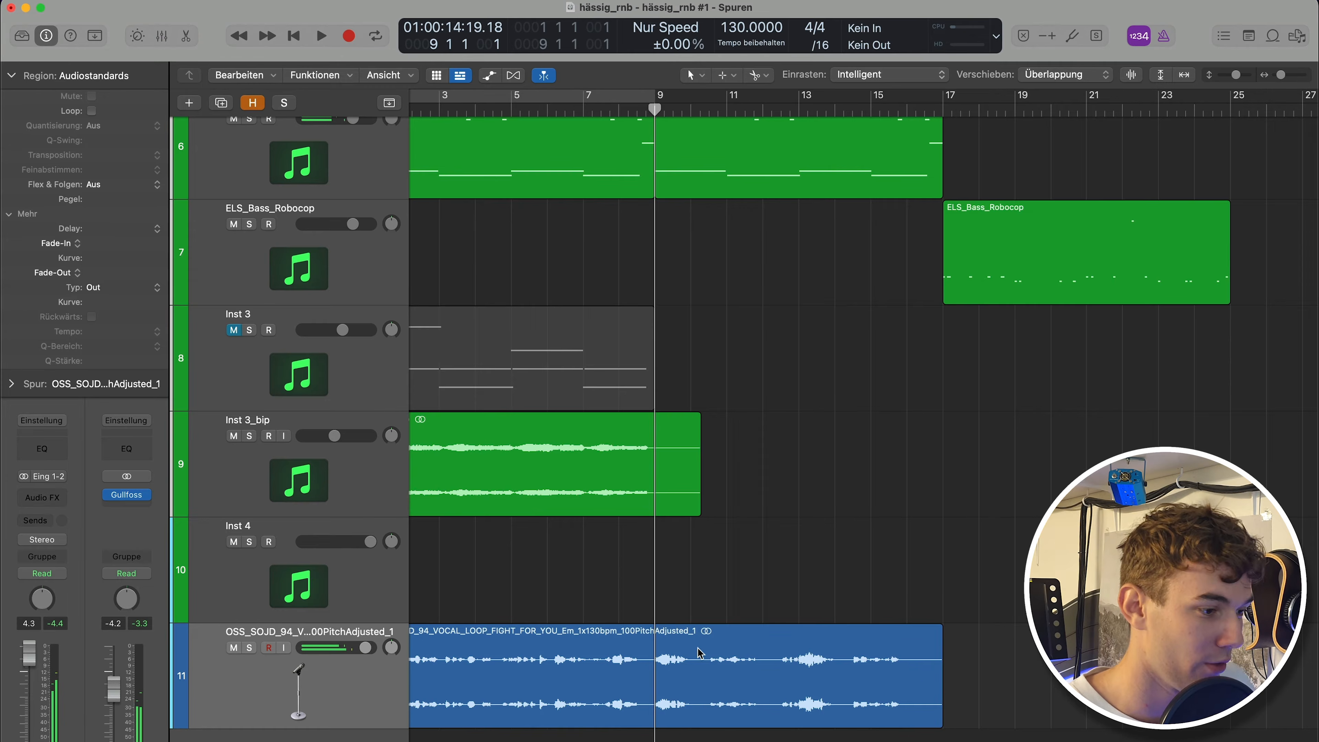
click(688, 647)
key(super+t)
click(620, 656)
key(Delete)
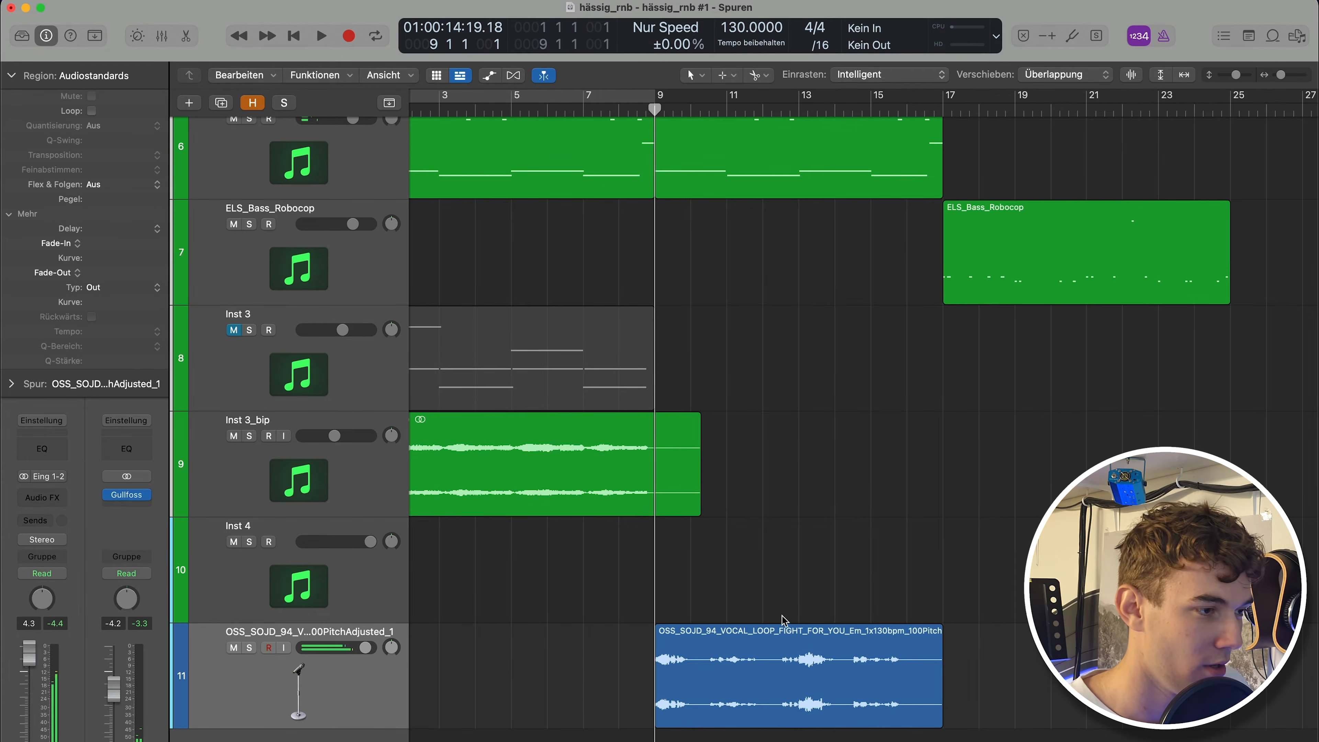
key(super+Down)
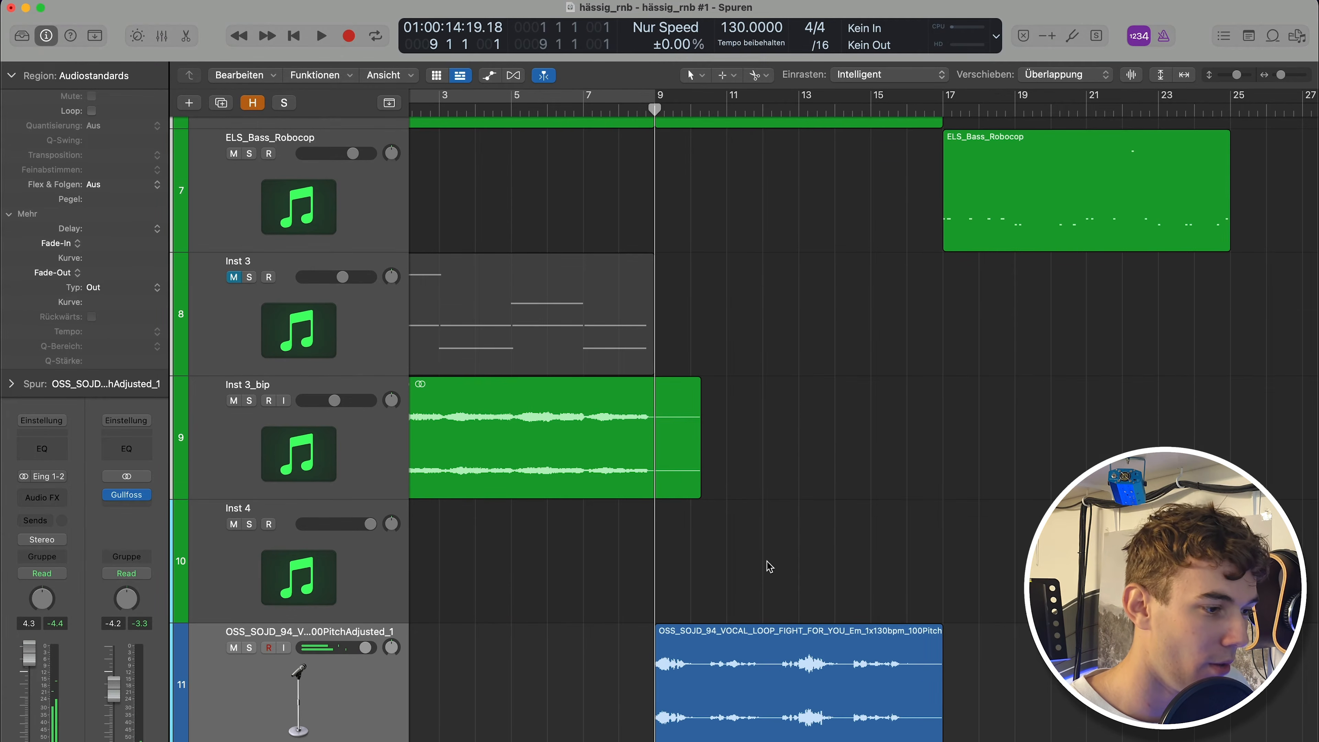
click(822, 733)
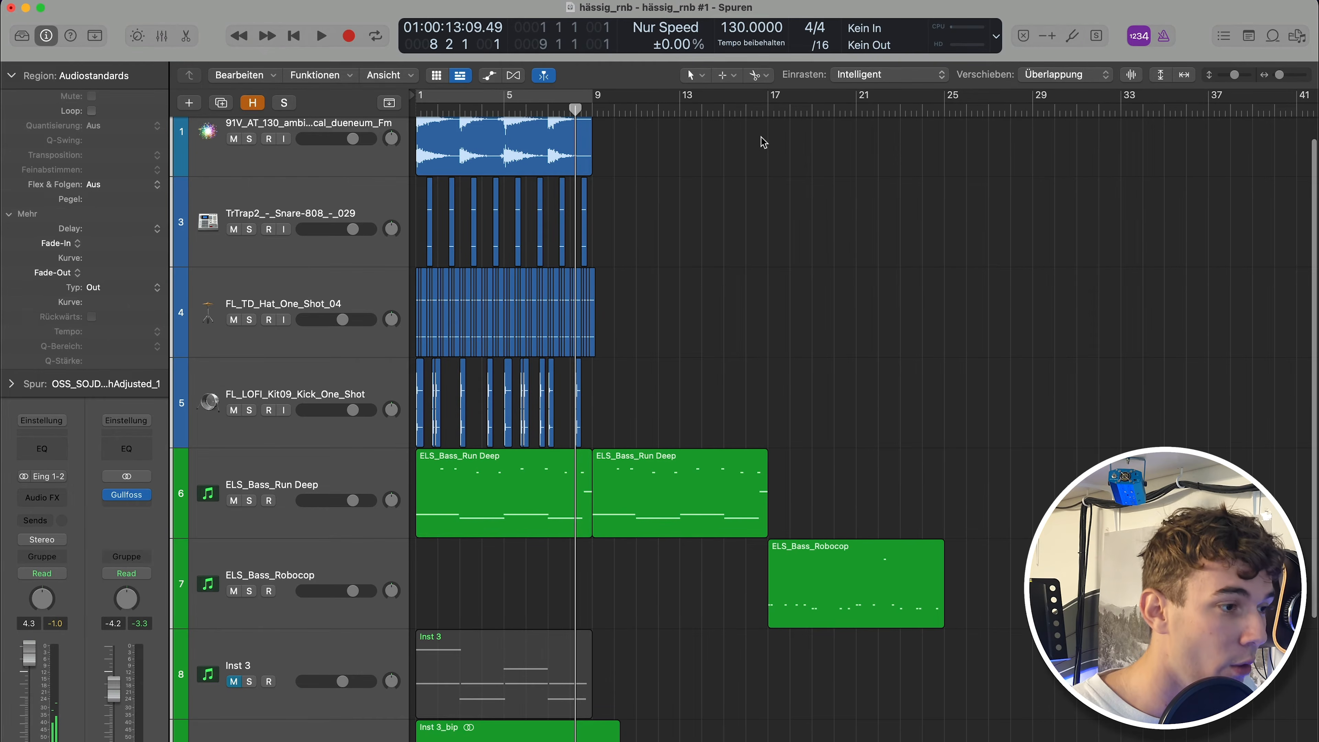
click(761, 112)
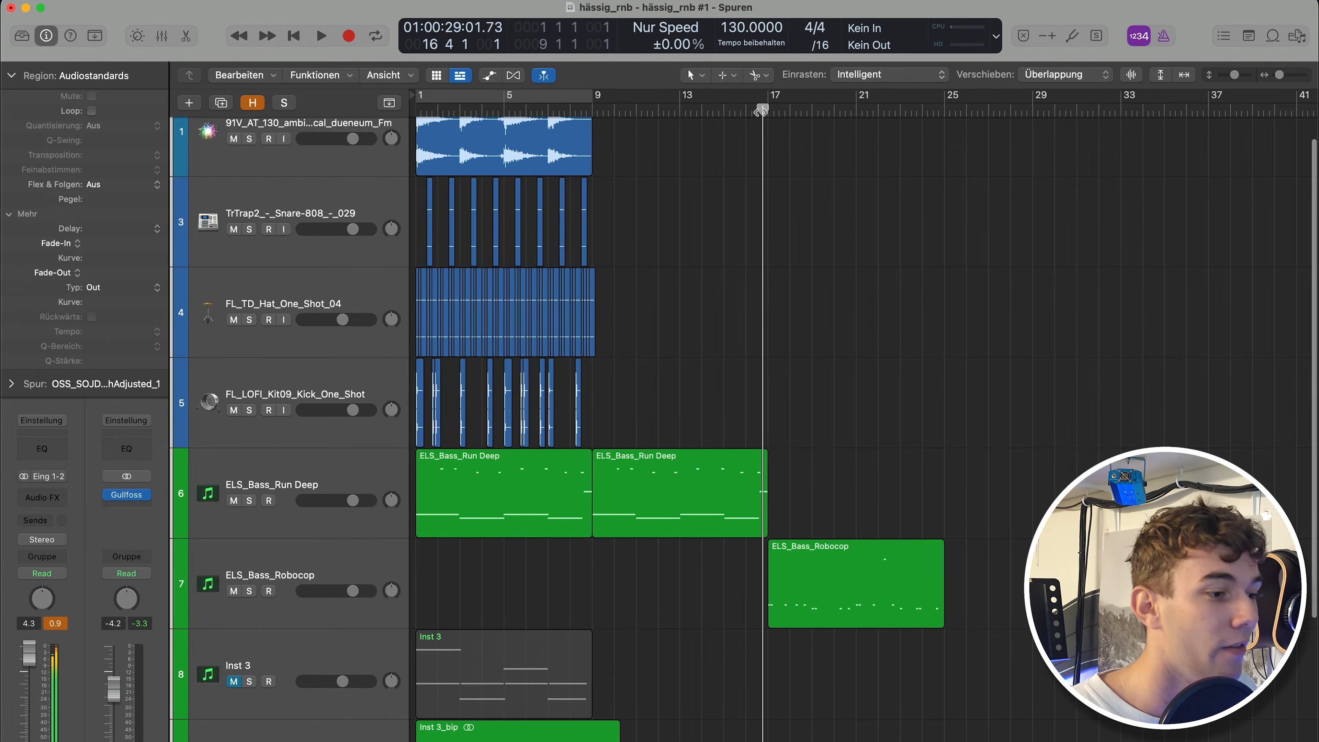
key(space)
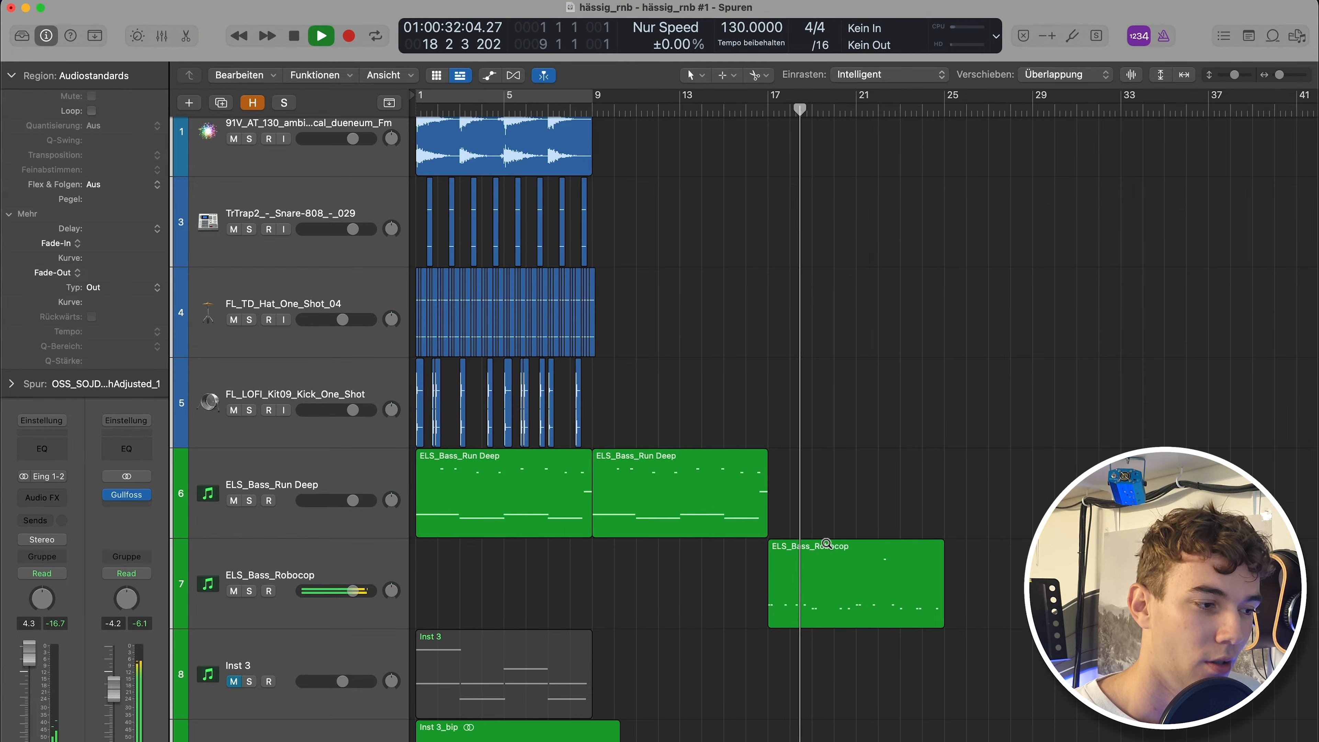
key(super+Right)
scroll(827, 552, down, 3)
scroll(799, 526, left, 2)
scroll(796, 535, down, 3)
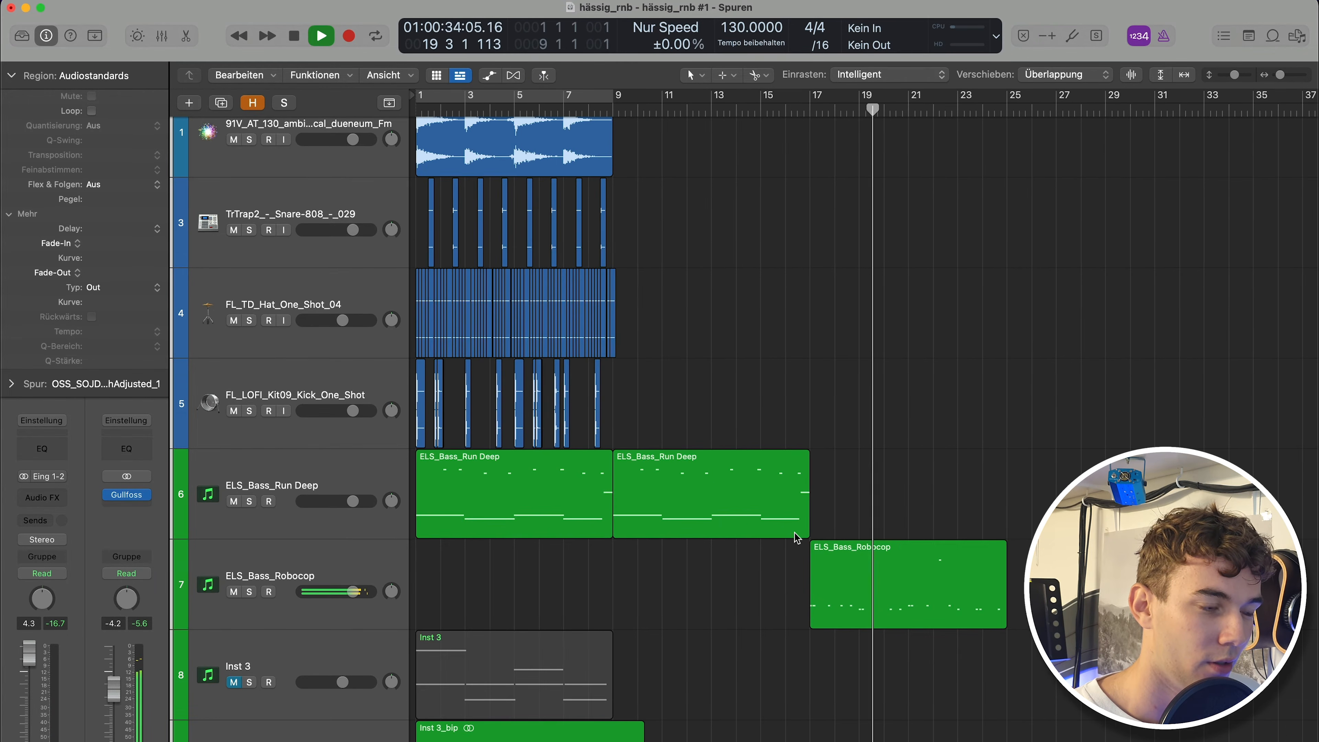
Copy the ambient vocal sample and drum regions from bars 1 to 8 and paste them at bar 17.
scroll(800, 534, down, 5)
scroll(799, 534, up, 5)
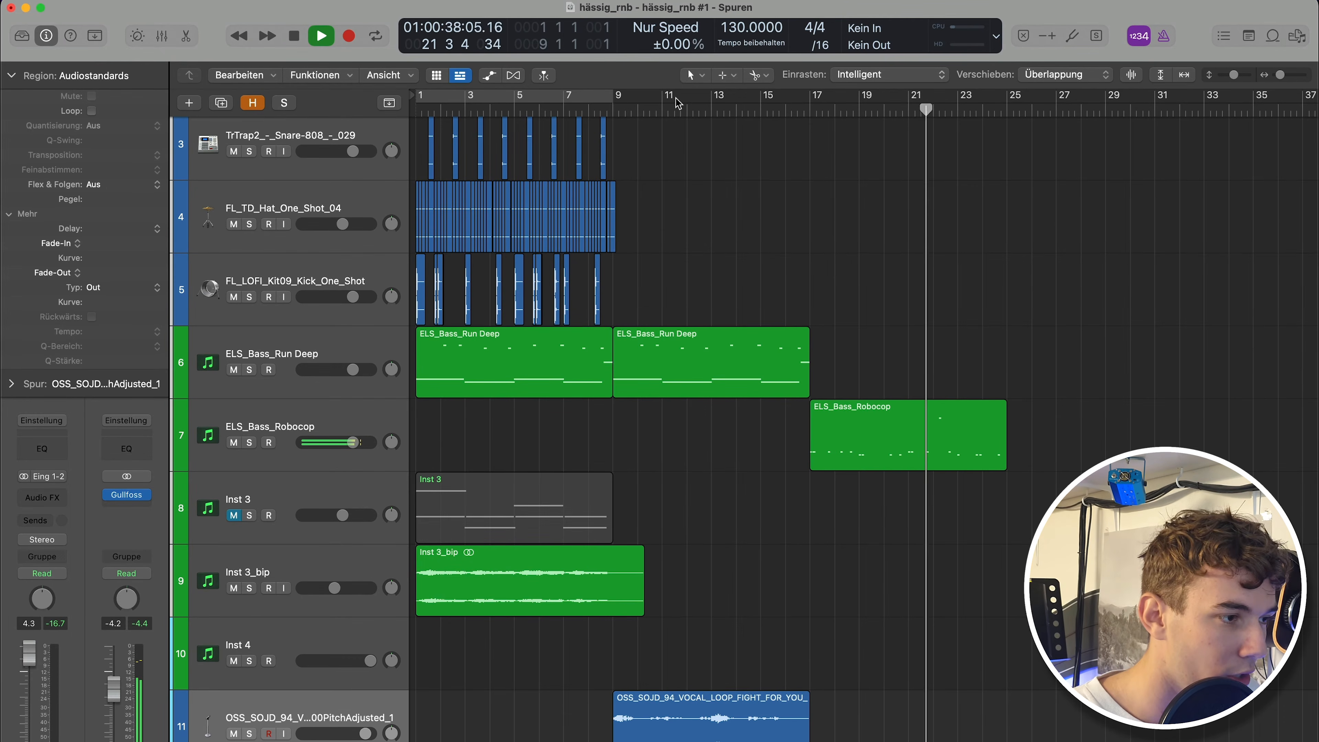
click(695, 110)
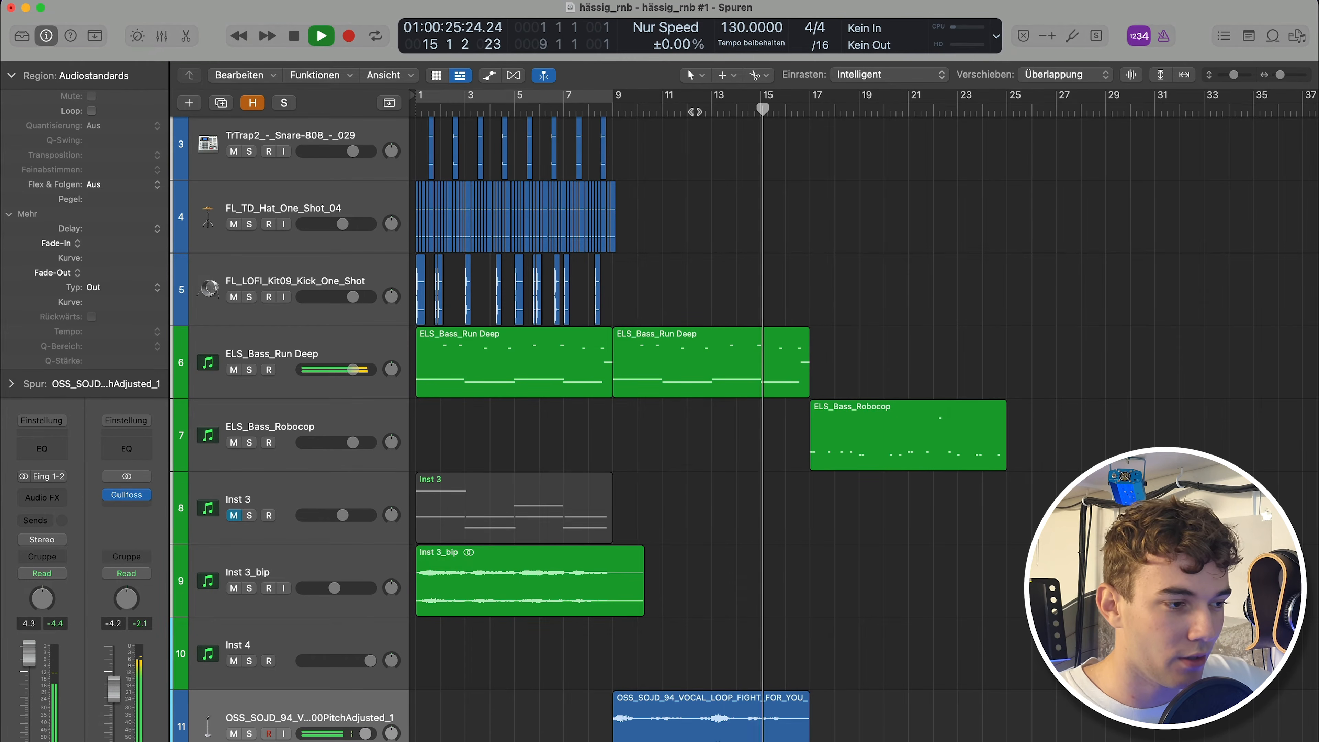
scroll(651, 386, up, 3)
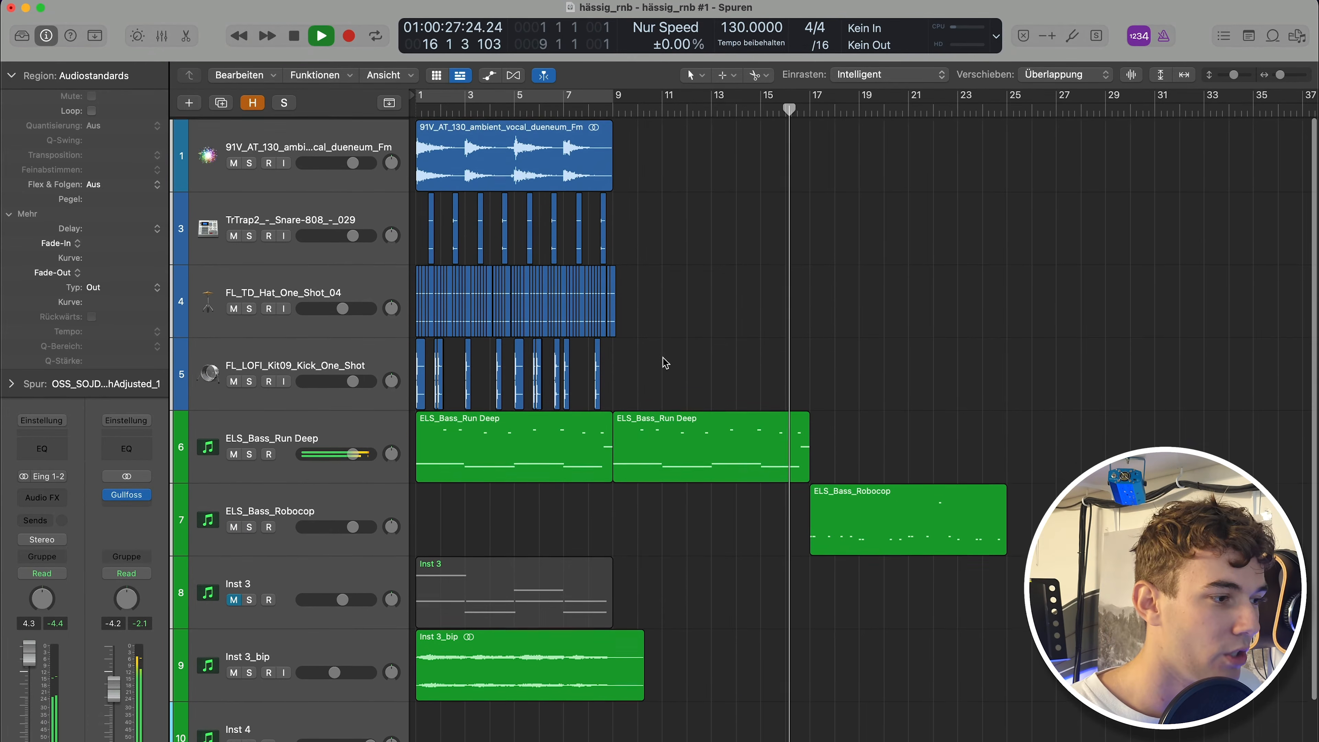
key(space)
drag(650, 385, 415, 120)
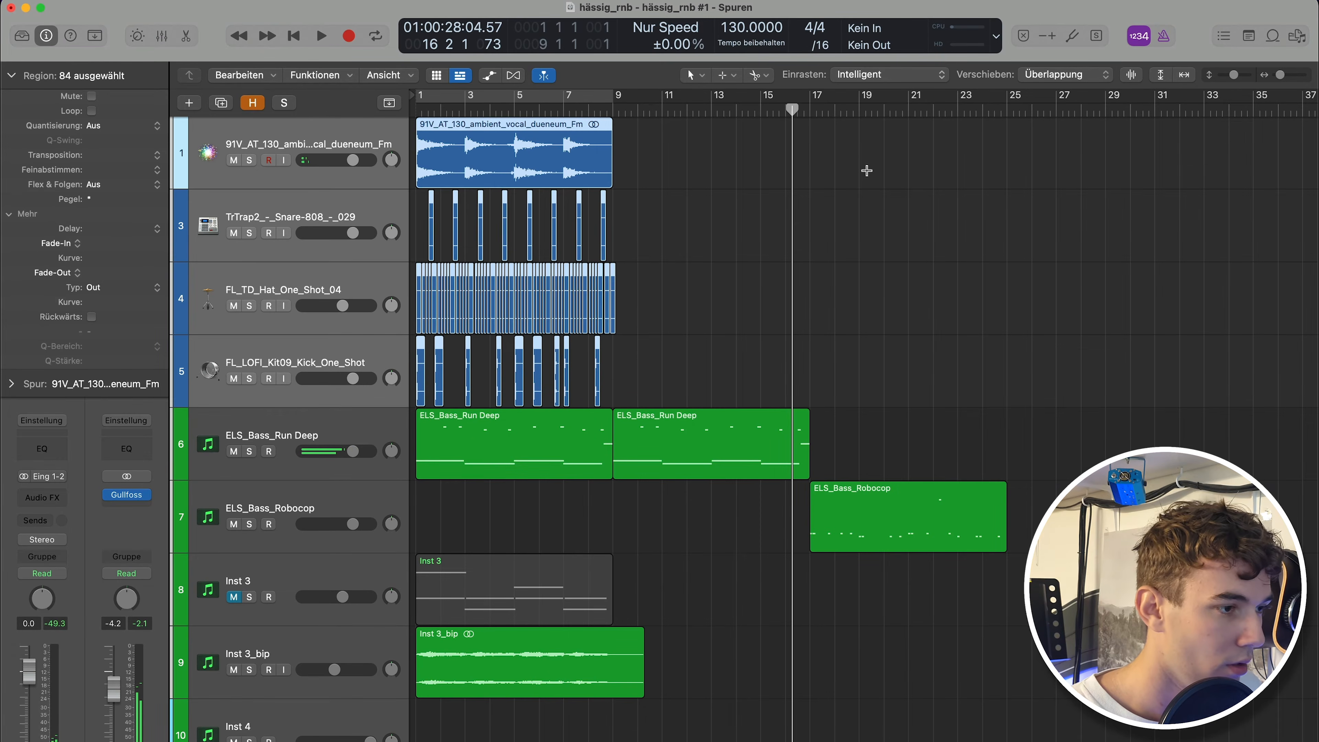
click(807, 108)
key(super+v)
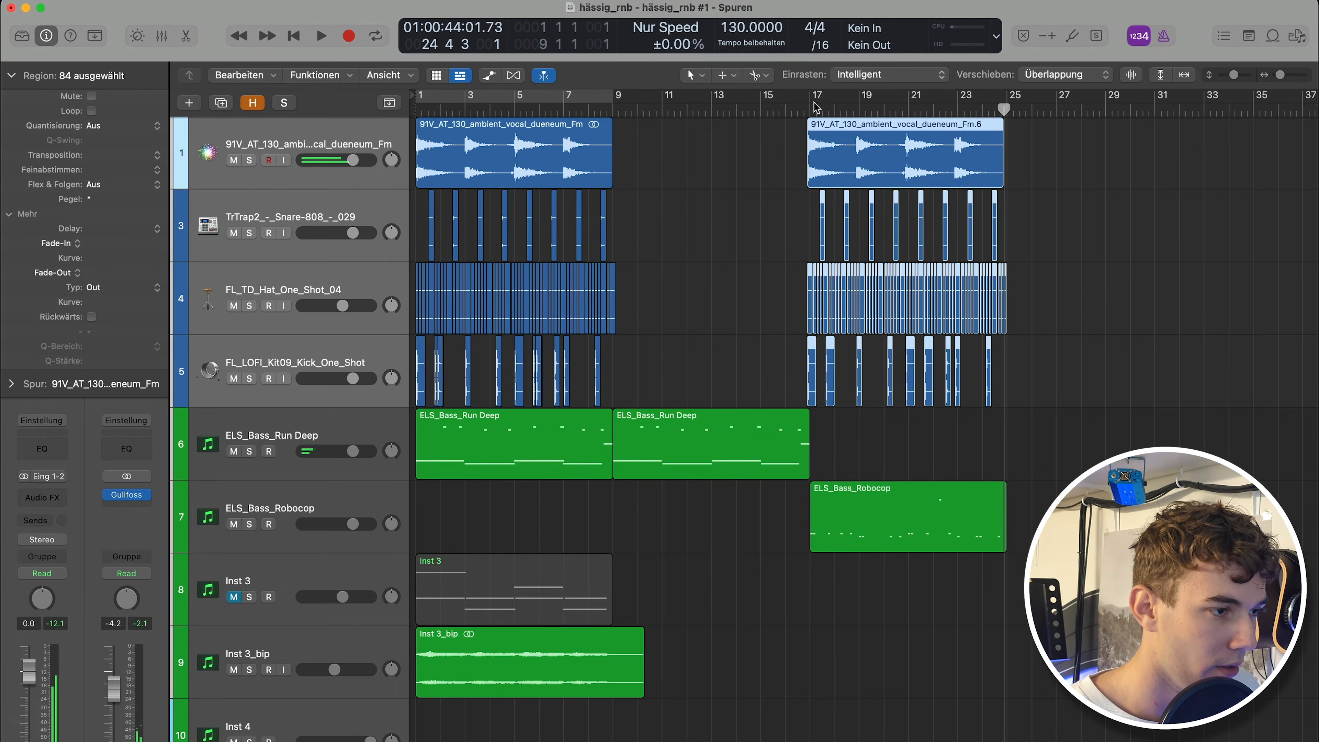
Delete the pasted copy of the ambient vocal sample region at bar 17.
key(super+Right)
key(super+Right)
drag(767, 147, 771, 145)
scroll(598, 178, up, 1)
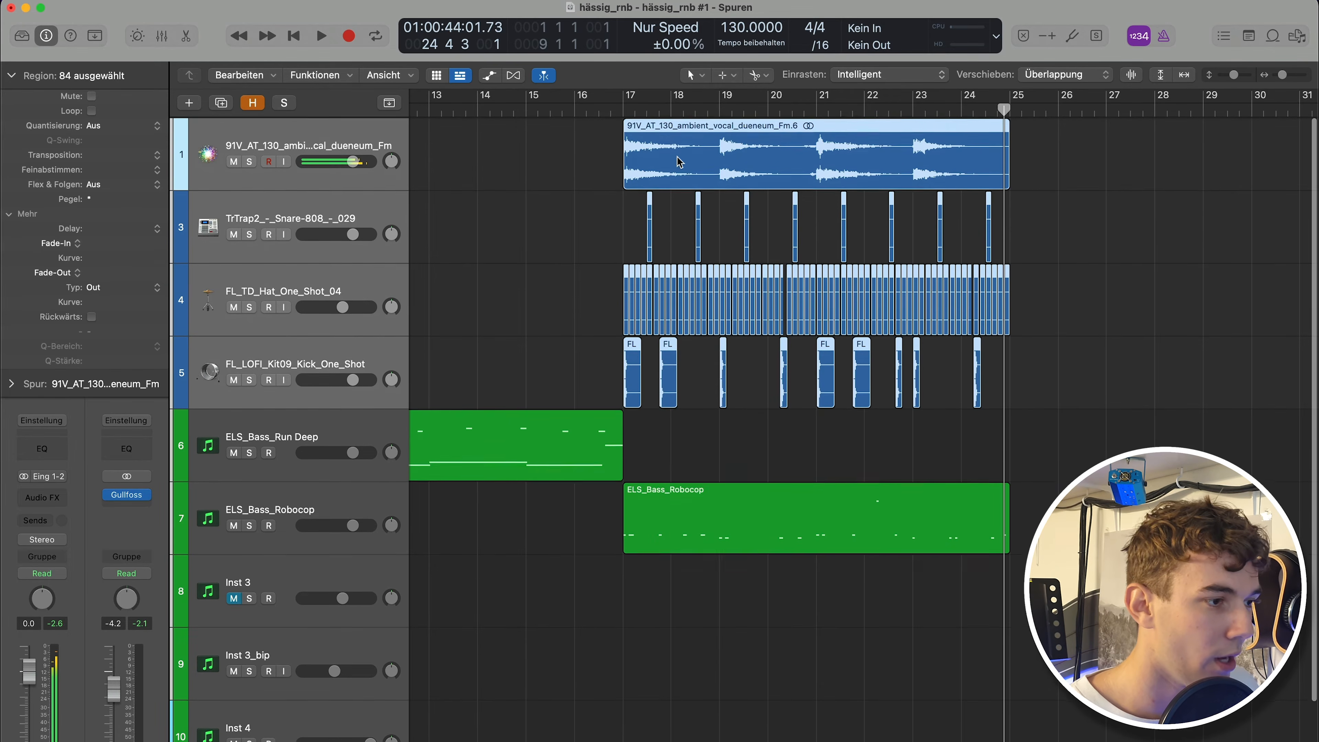
click(681, 152)
key(Delete)
key(z)
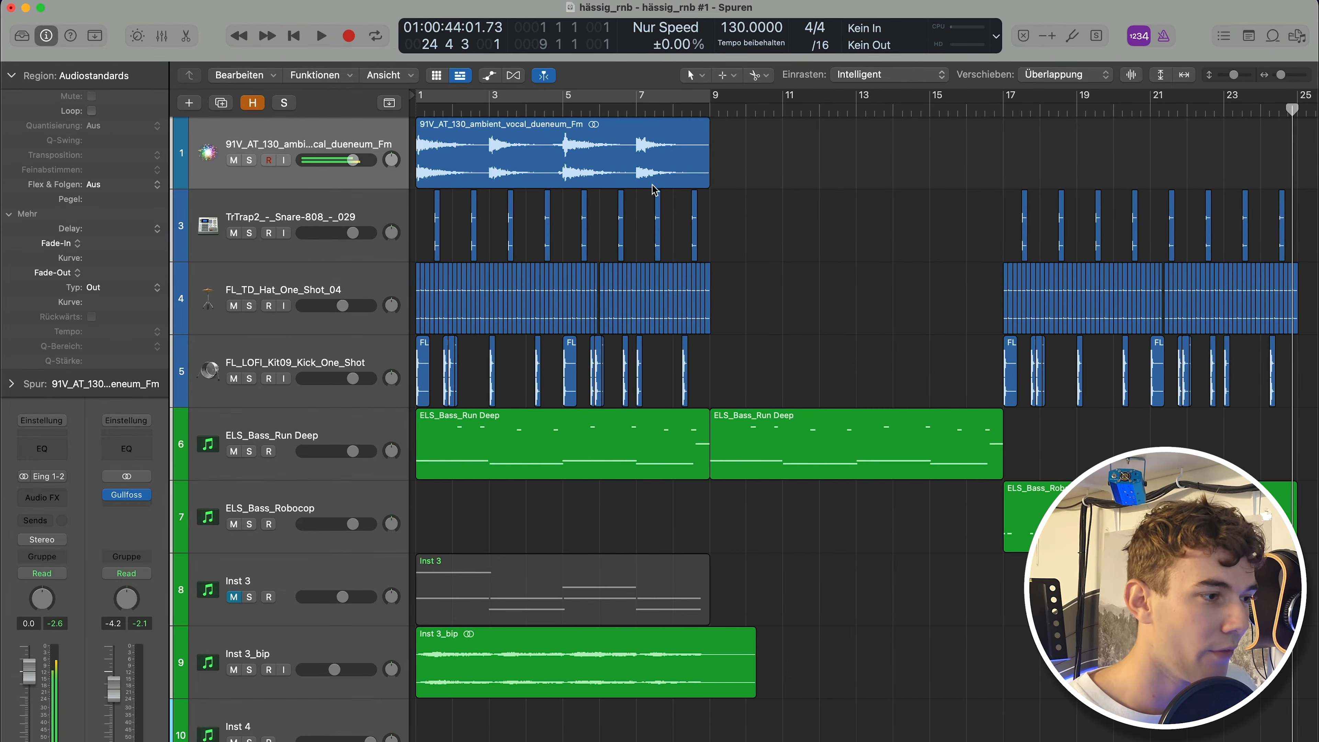
Play back the section starting at bar 17 to hear the pasted drums.
scroll(612, 220, right, 1)
scroll(614, 214, left, 2)
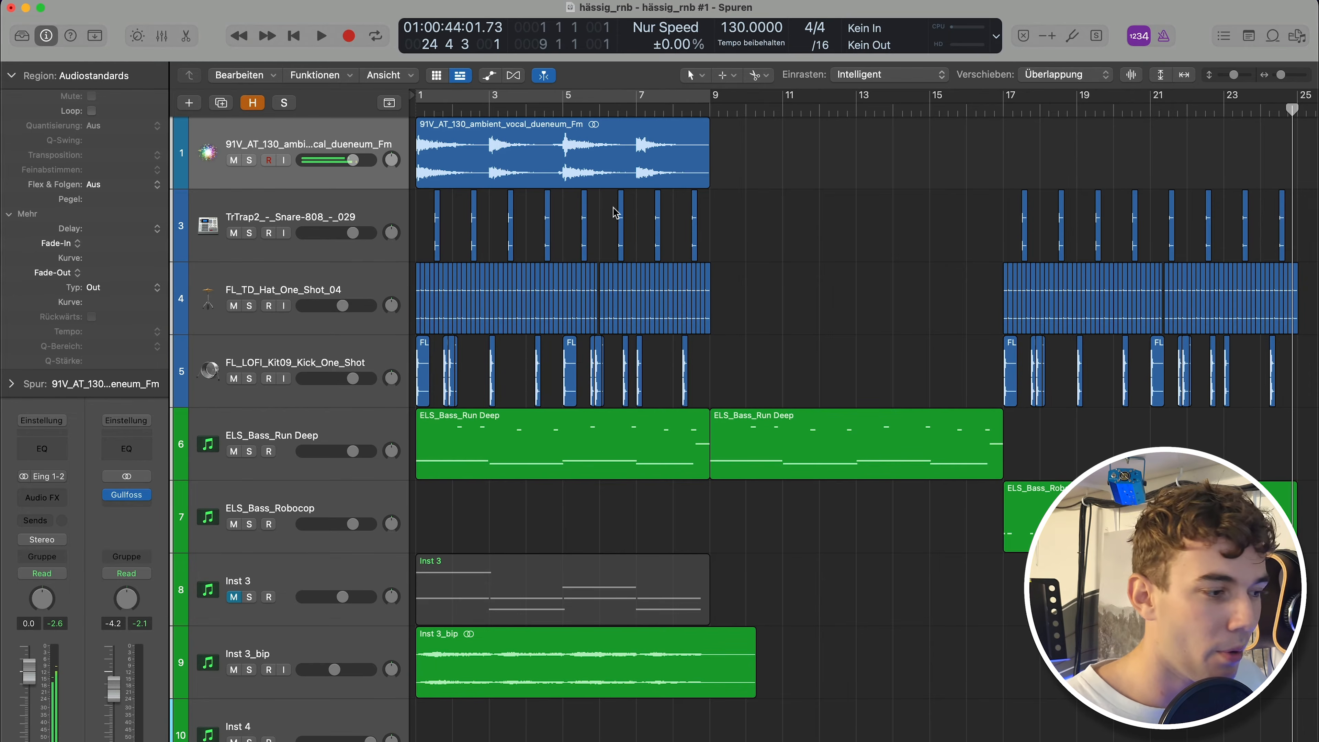
scroll(667, 464, down, 4)
key(super+Left)
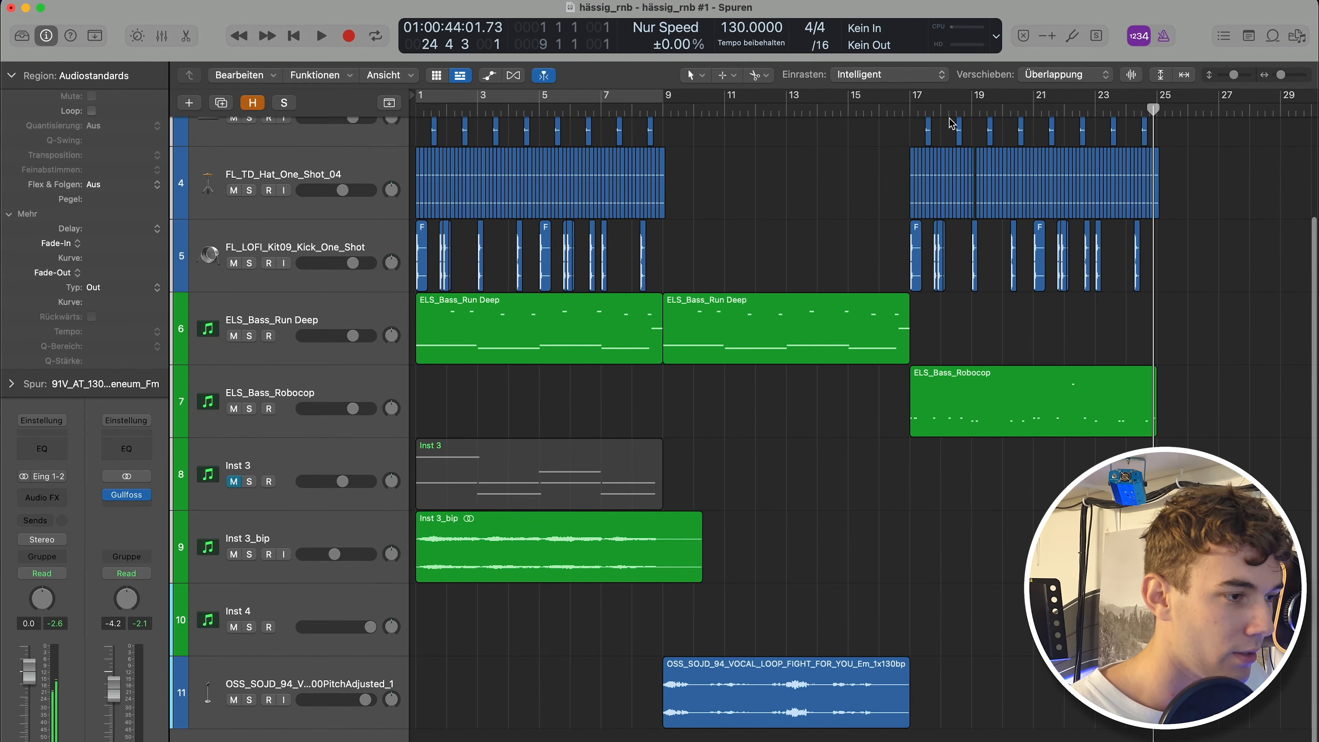
click(912, 110)
key(super+Right)
scroll(918, 228, up, 2)
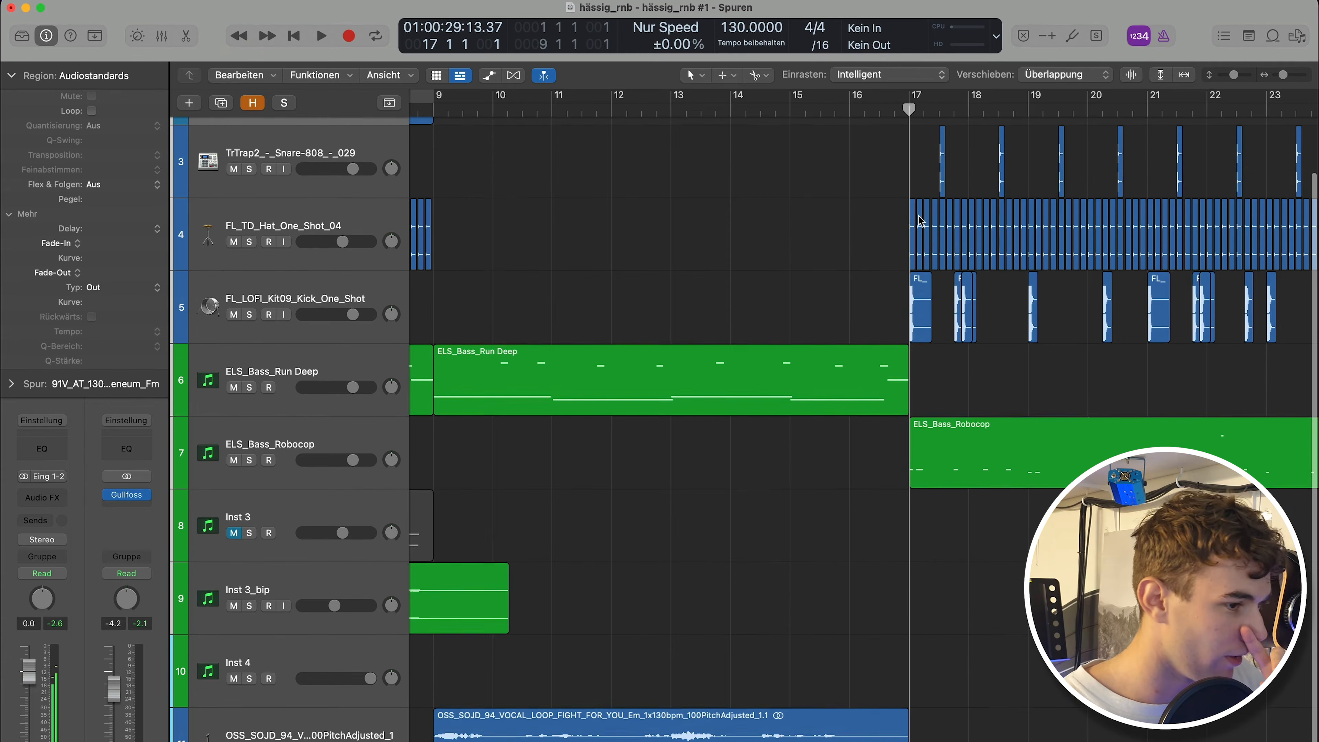
key(space)
scroll(893, 271, up, 2)
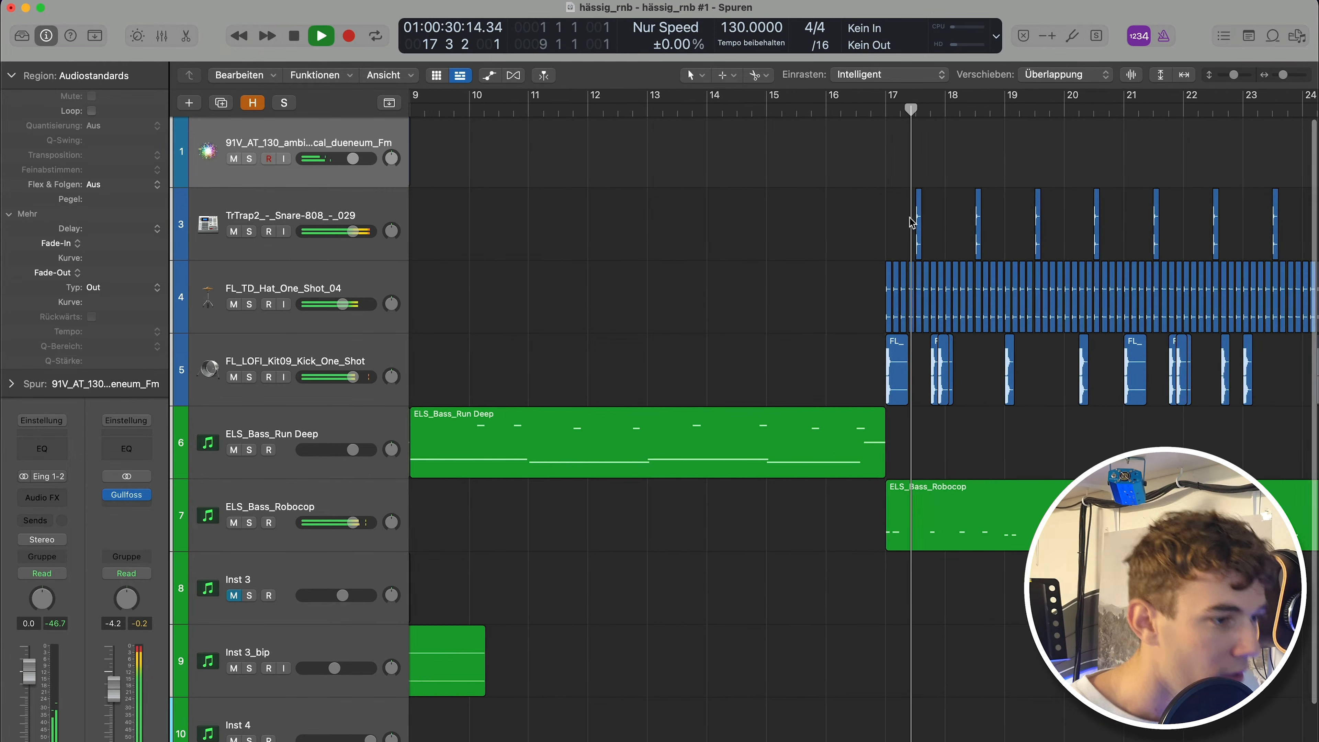
key(super+Right)
key(super+Right)
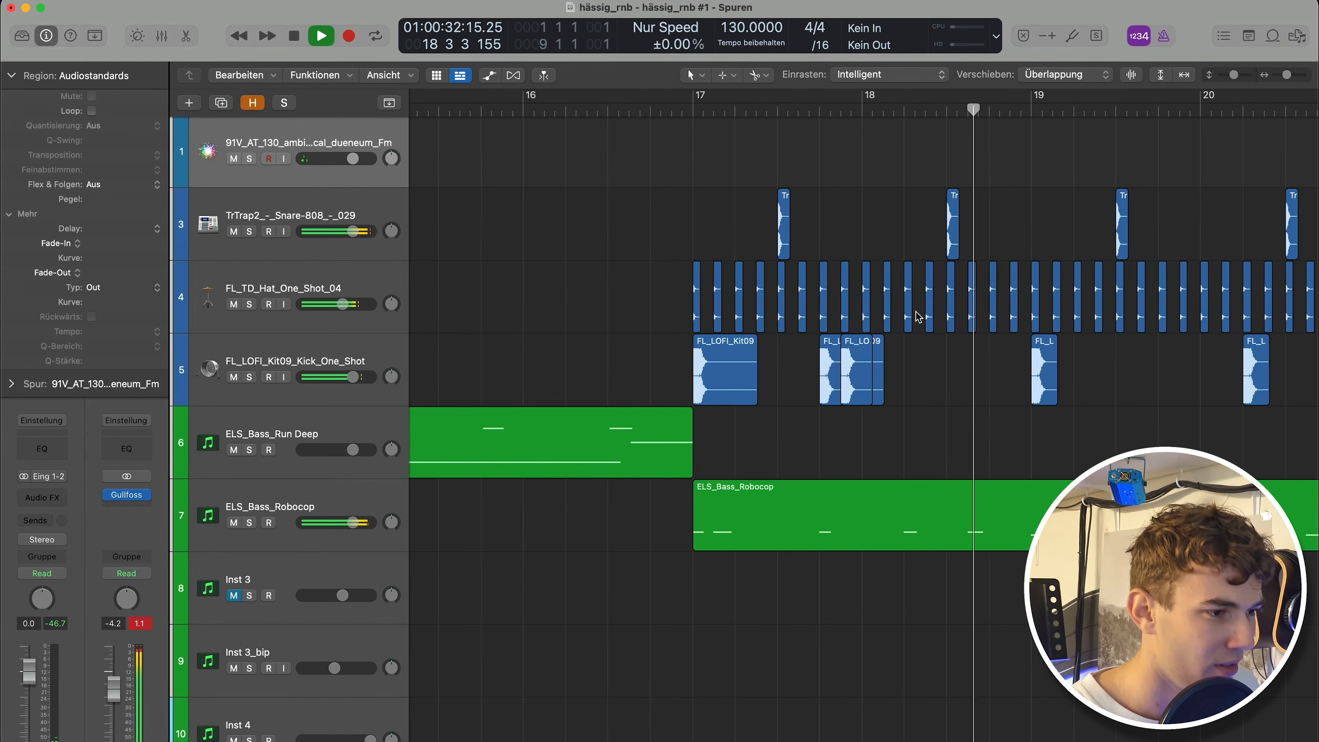
key(space)
Delete several hi-hat hits in bar 17 to thin out the hat pattern.
click(930, 300)
key(Delete)
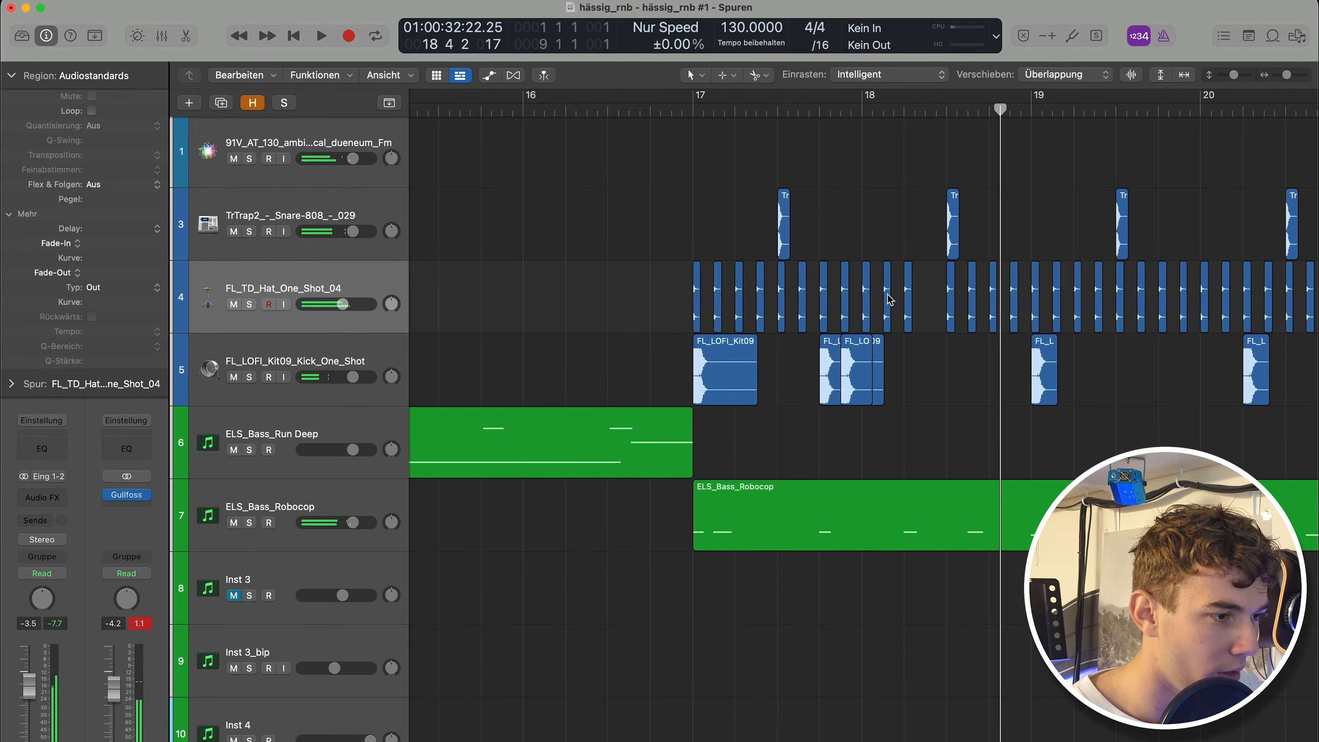
click(888, 299)
key(Delete)
key(Delete)
click(803, 300)
key(Delete)
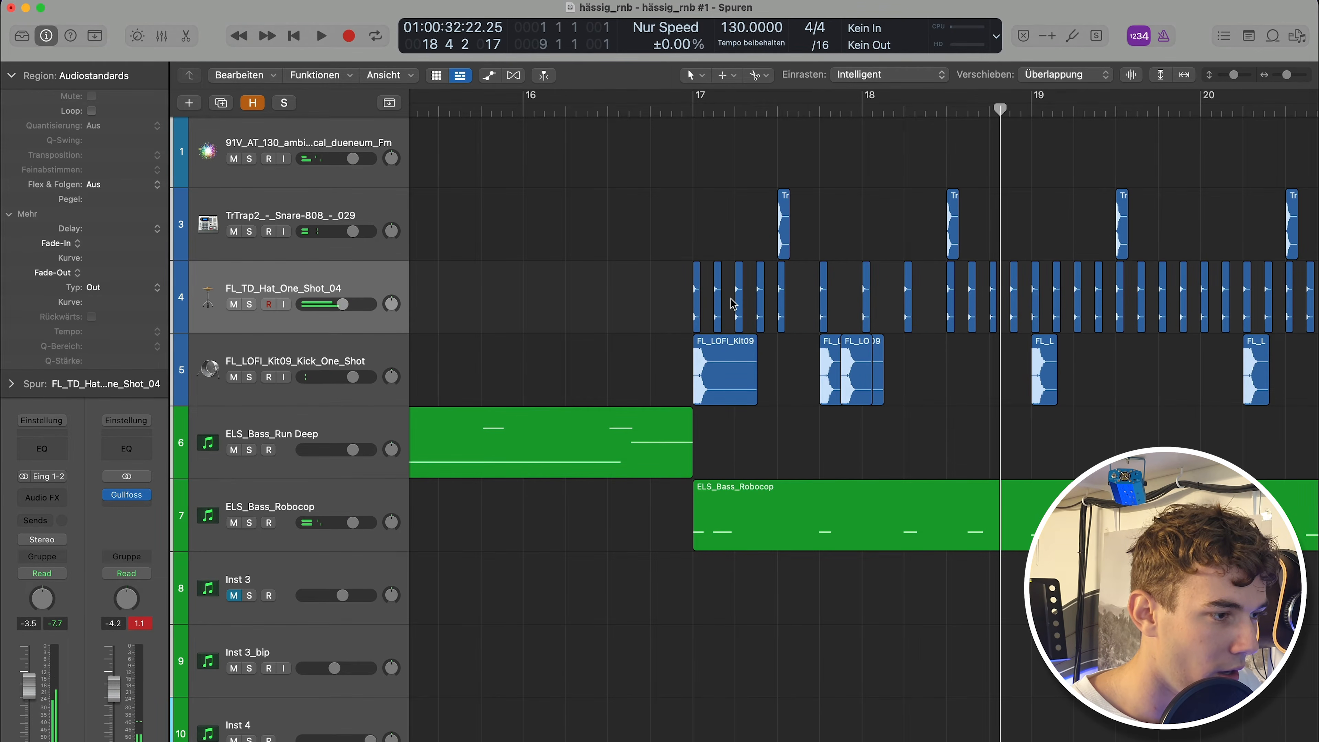
key(Delete)
click(720, 301)
key(Delete)
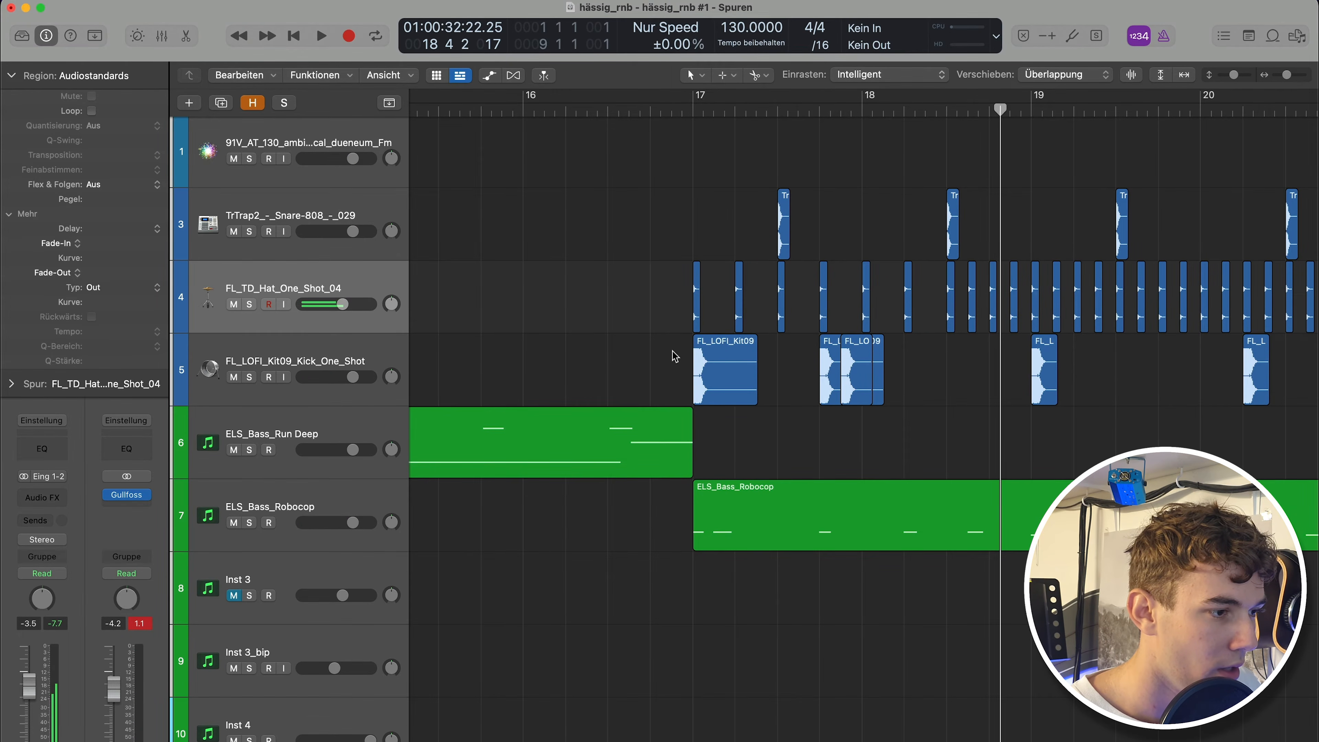
Play back the transition into bar 17 starting from bar 15.
key(super+Left)
click(786, 111)
key(space)
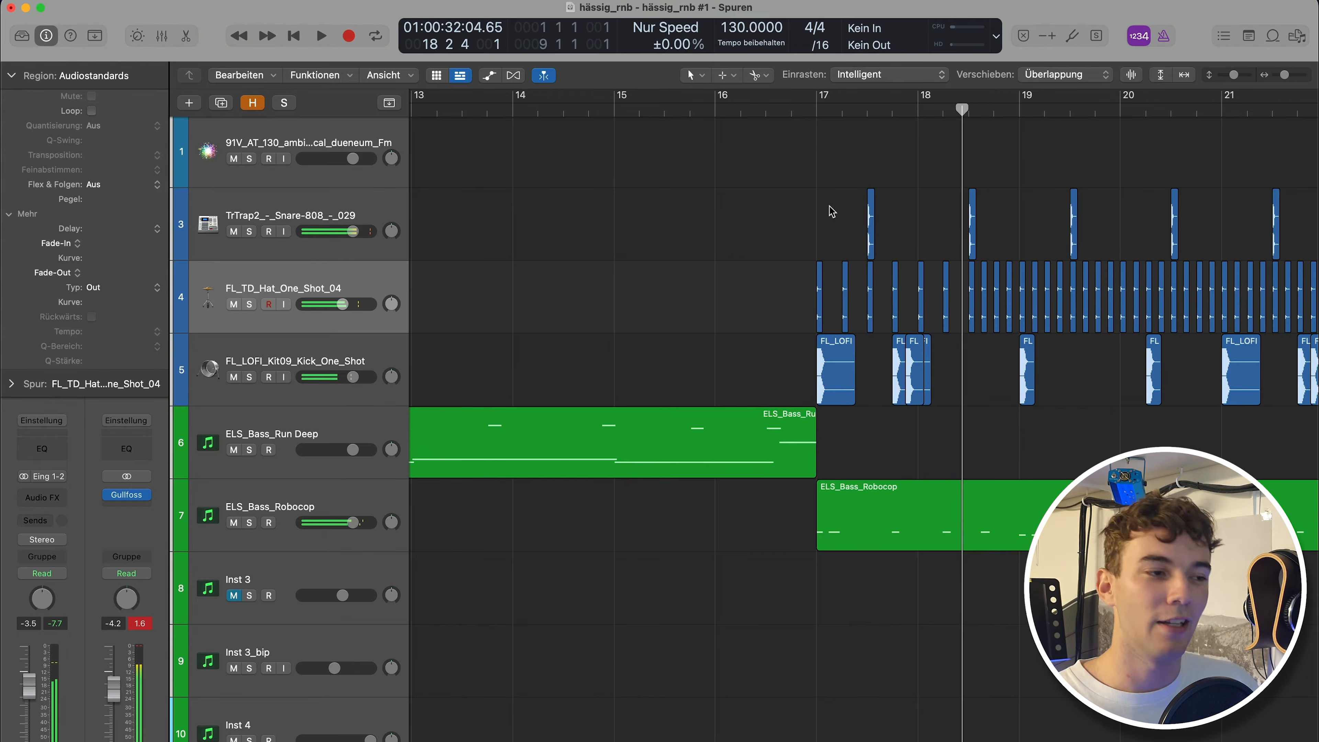
key(super+Left)
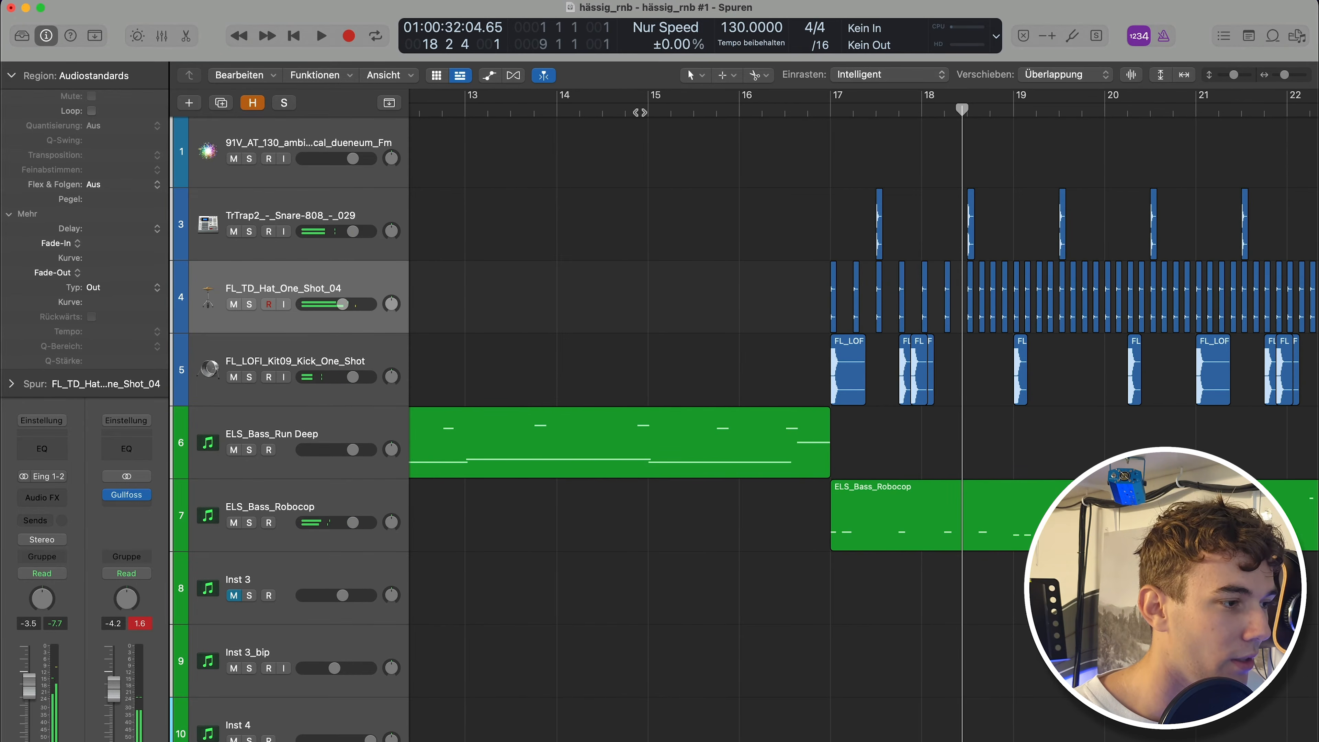
click(640, 112)
key(space)
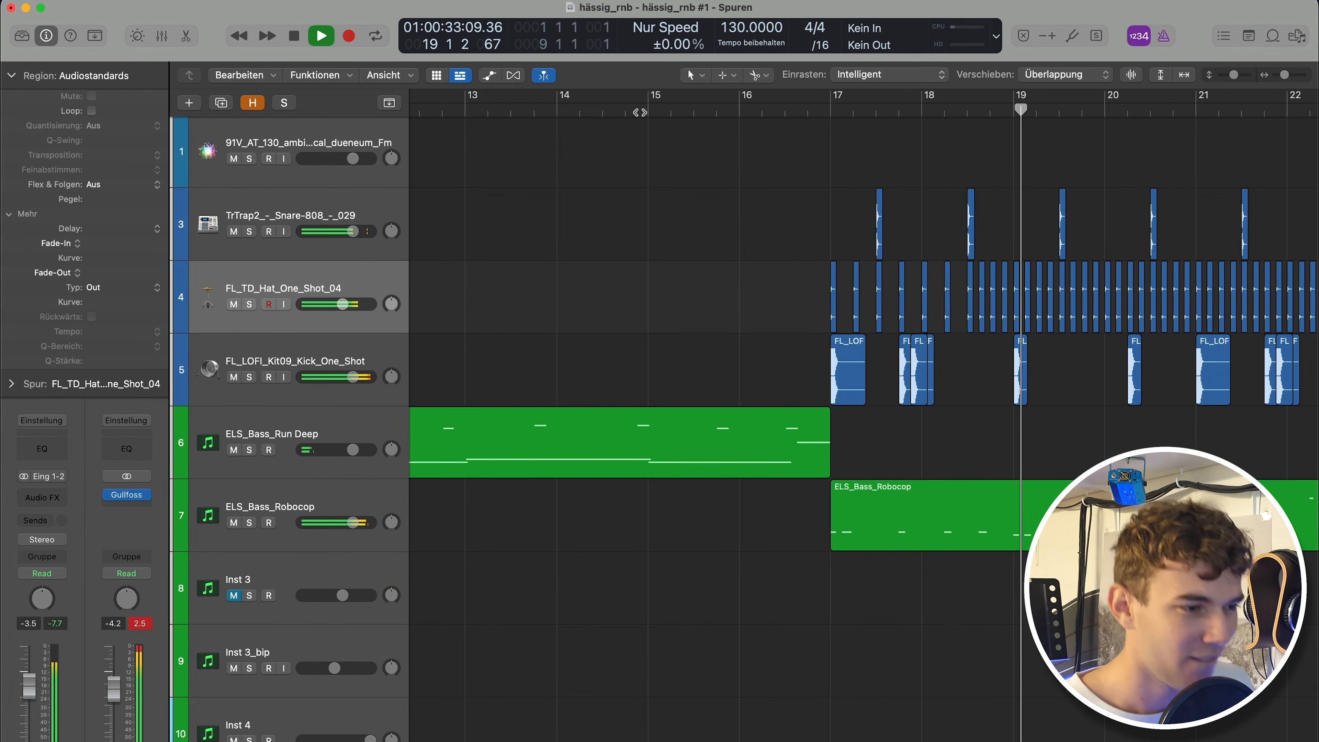
scroll(740, 234, right, 2)
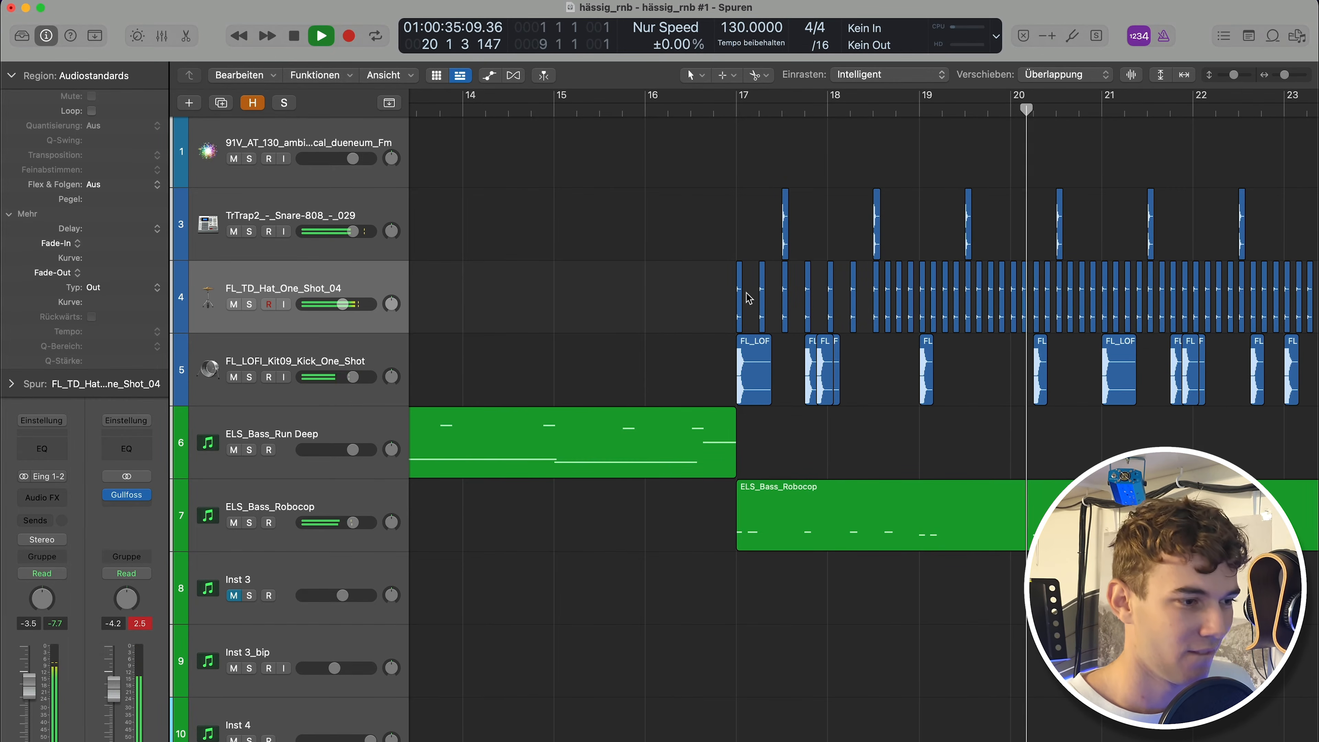
key(space)
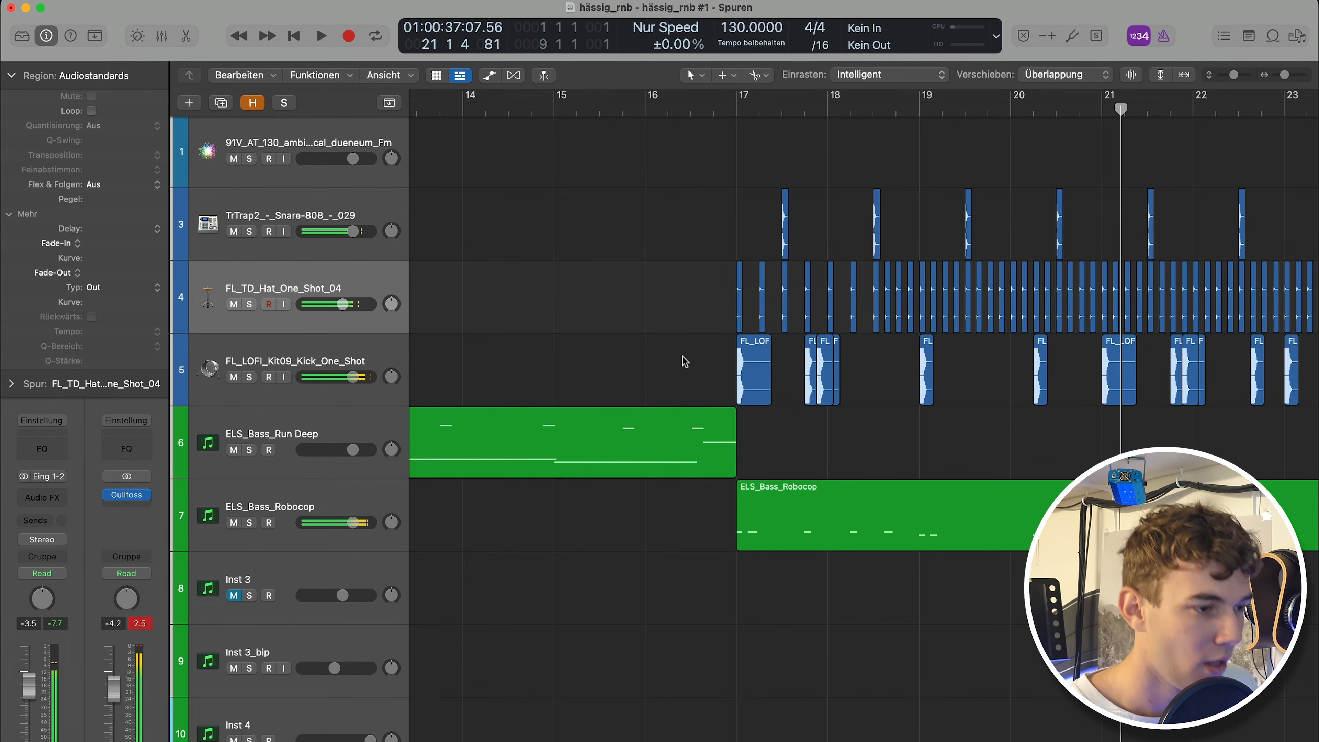
Delete the kick hits between bars 17 and 19.
drag(685, 360, 983, 392)
key(Delete)
scroll(613, 312, down, 5)
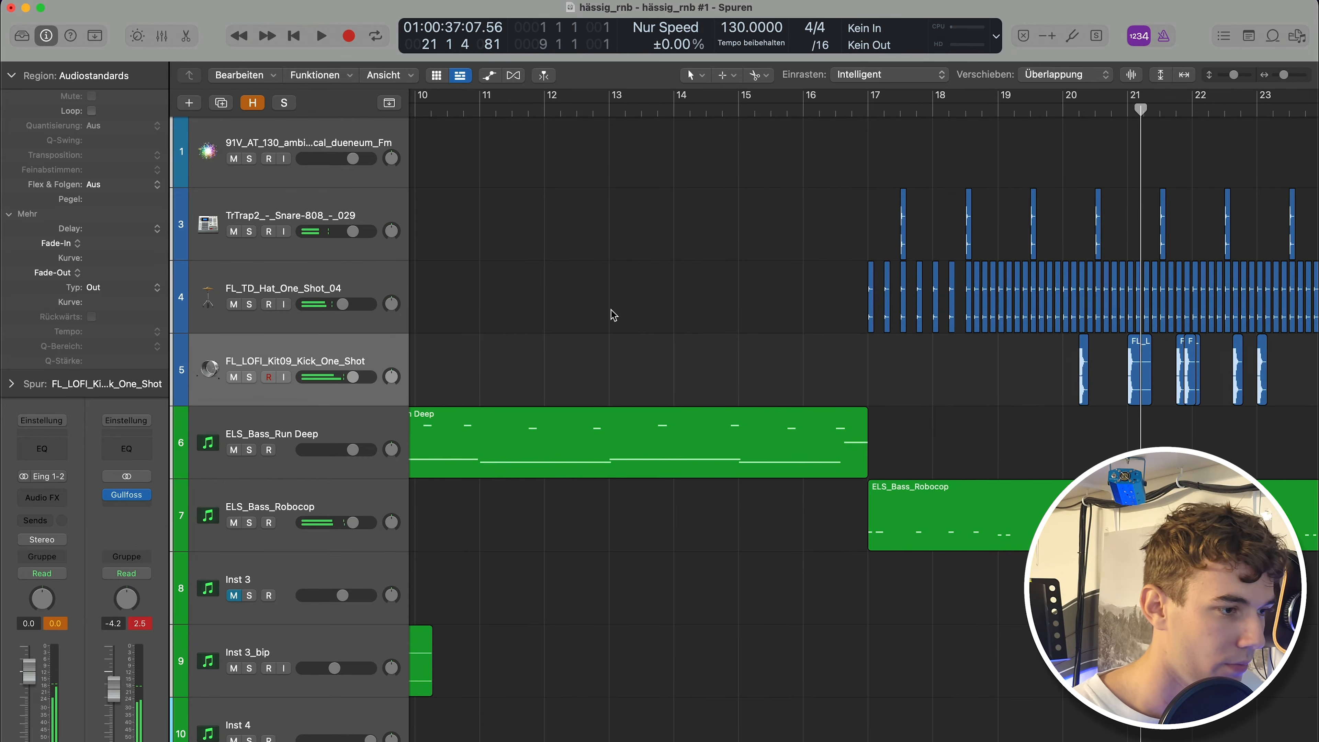
scroll(883, 605, down, 5)
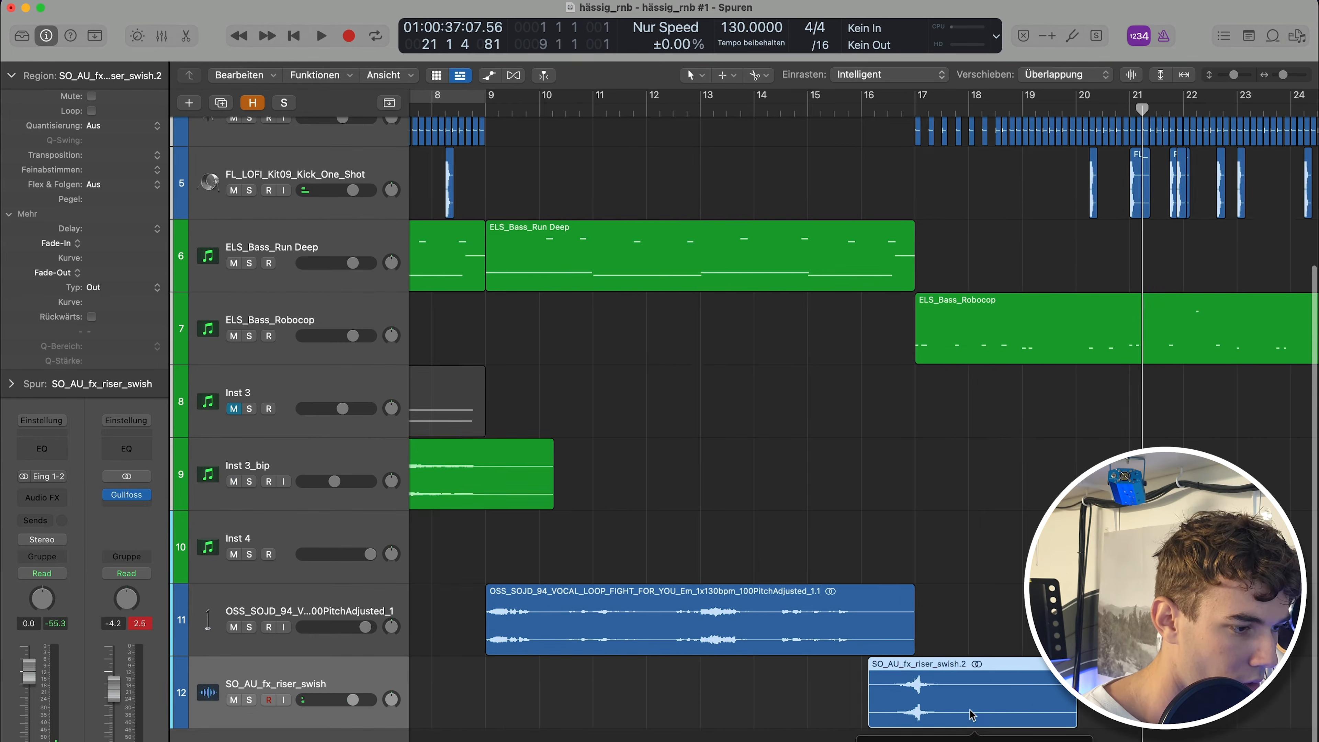
Position the riser swish sample region to start at about bar 16 and audition the build-up.
key(super+Right)
key(super+Right)
key(super+Right)
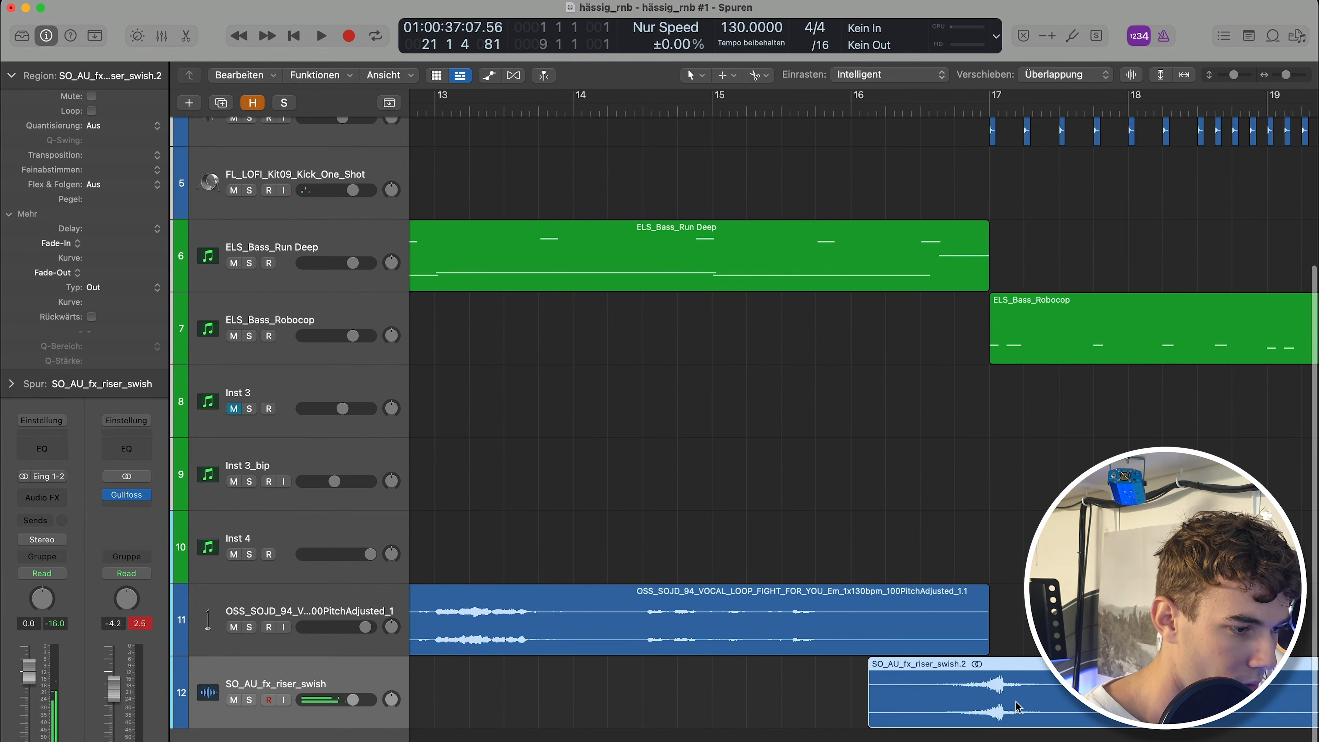
drag(1015, 704, 1003, 701)
drag(1004, 707, 1005, 706)
key(space)
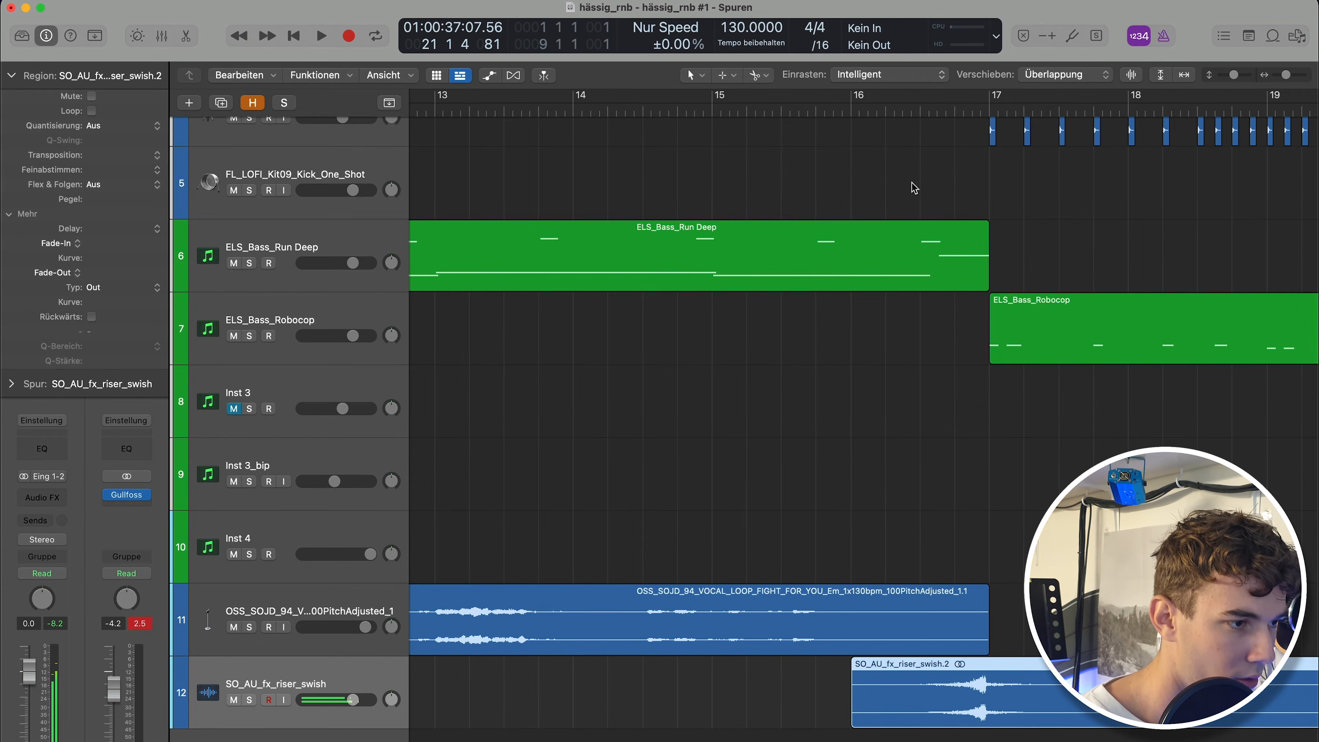
click(898, 114)
key(space)
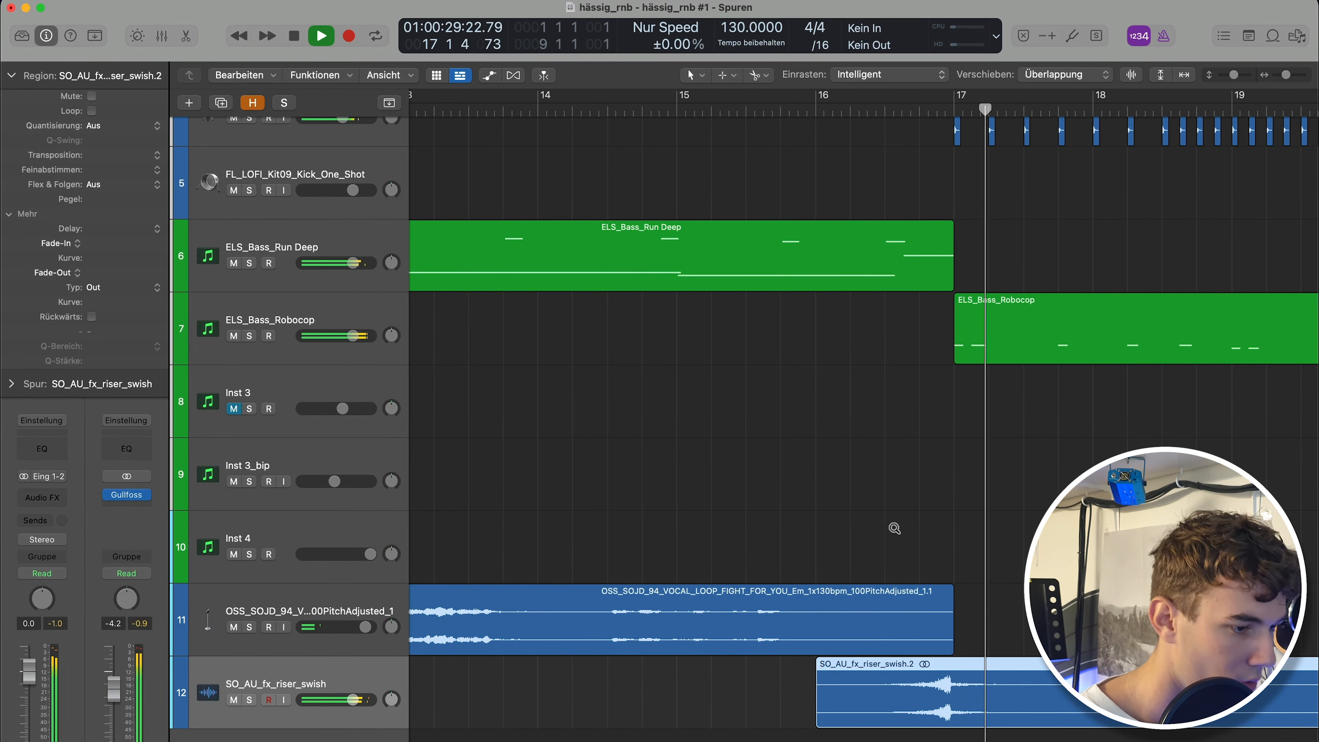
key(space)
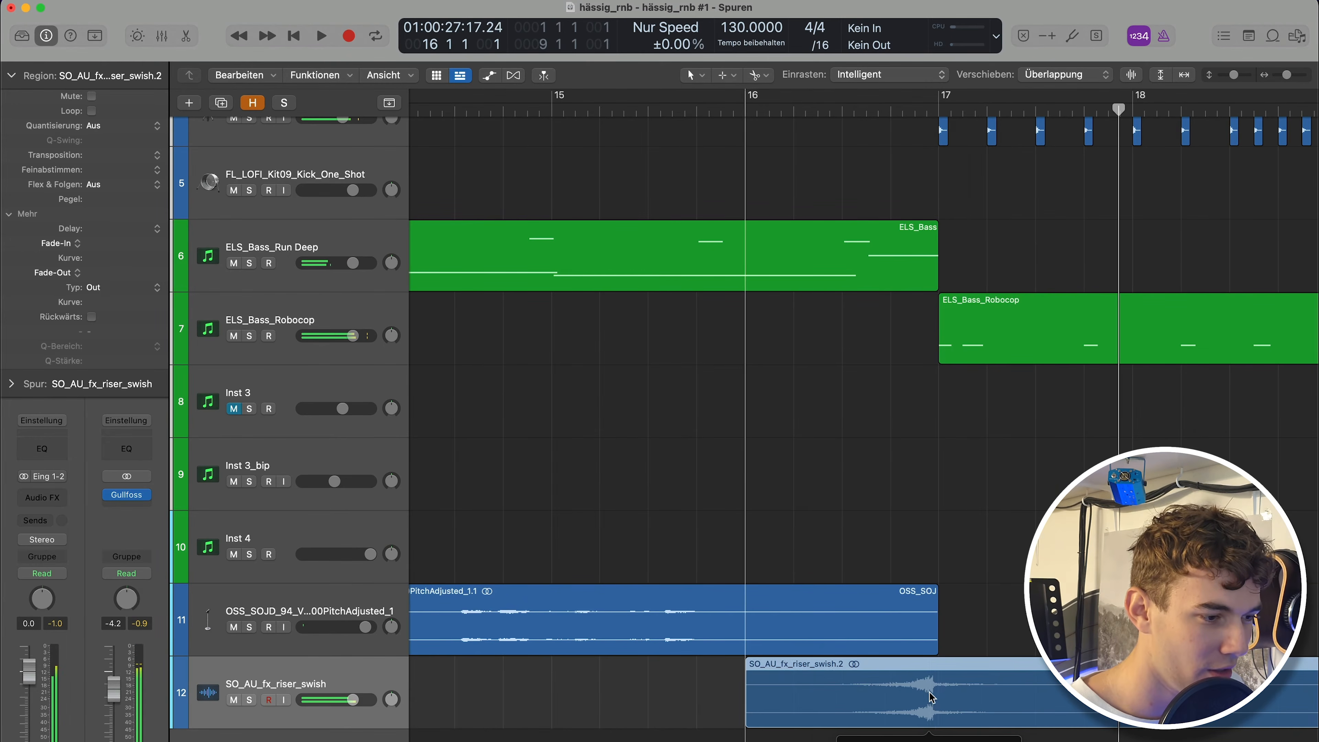
drag(929, 692, 935, 692)
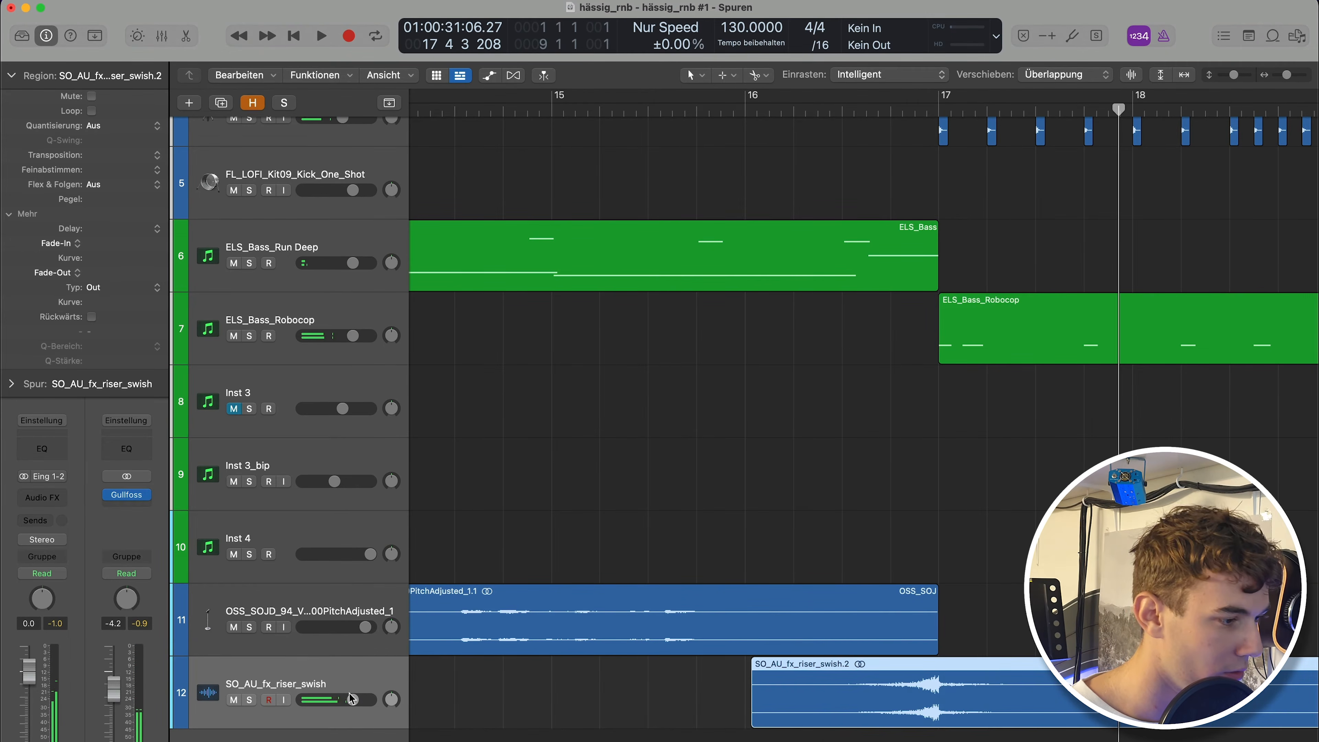
Create a new audio track with the same settings below the snare track.
scroll(1010, 374, up, 3)
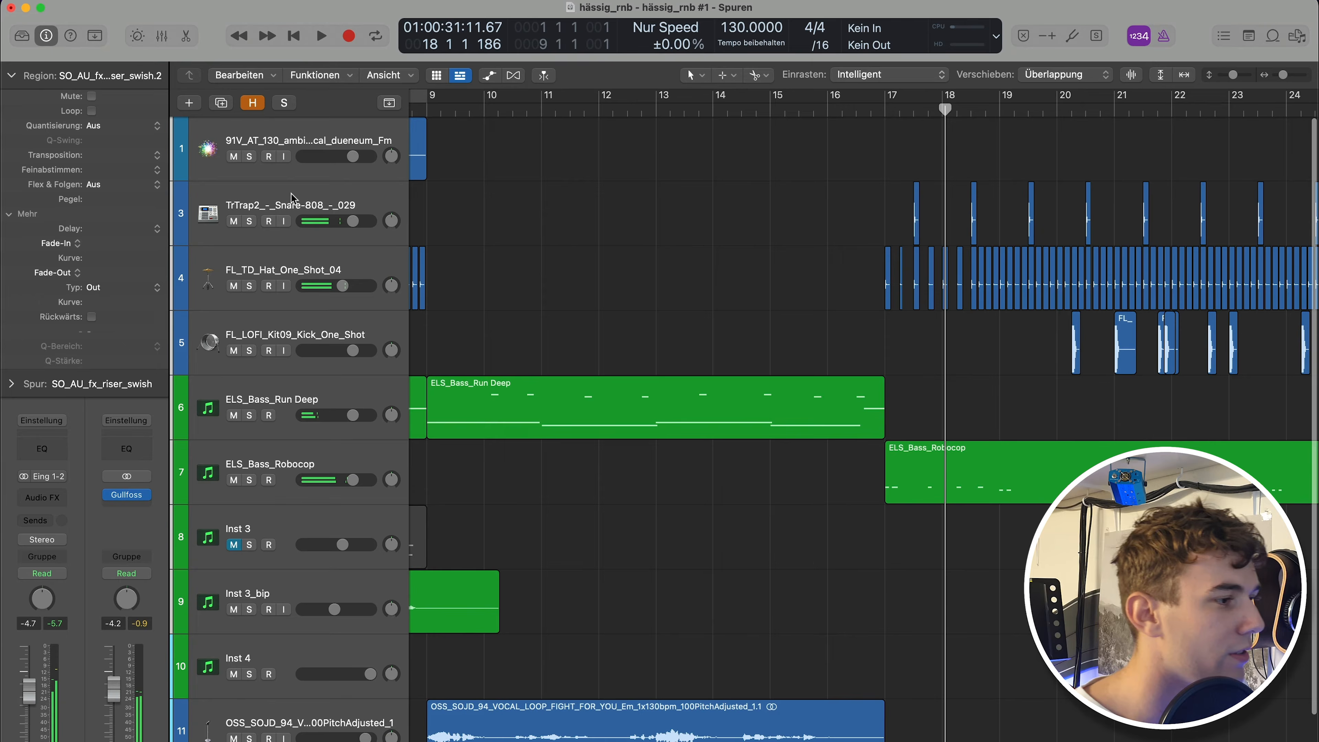
click(293, 195)
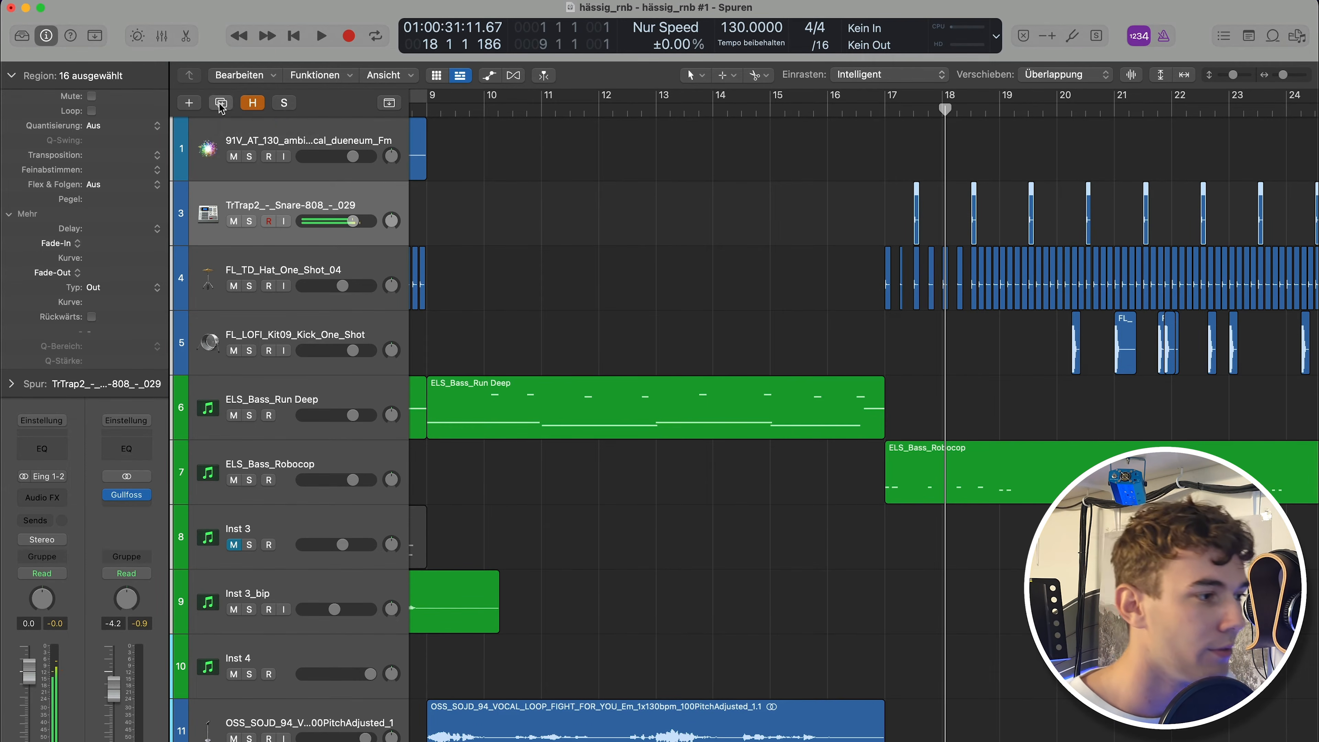
click(221, 104)
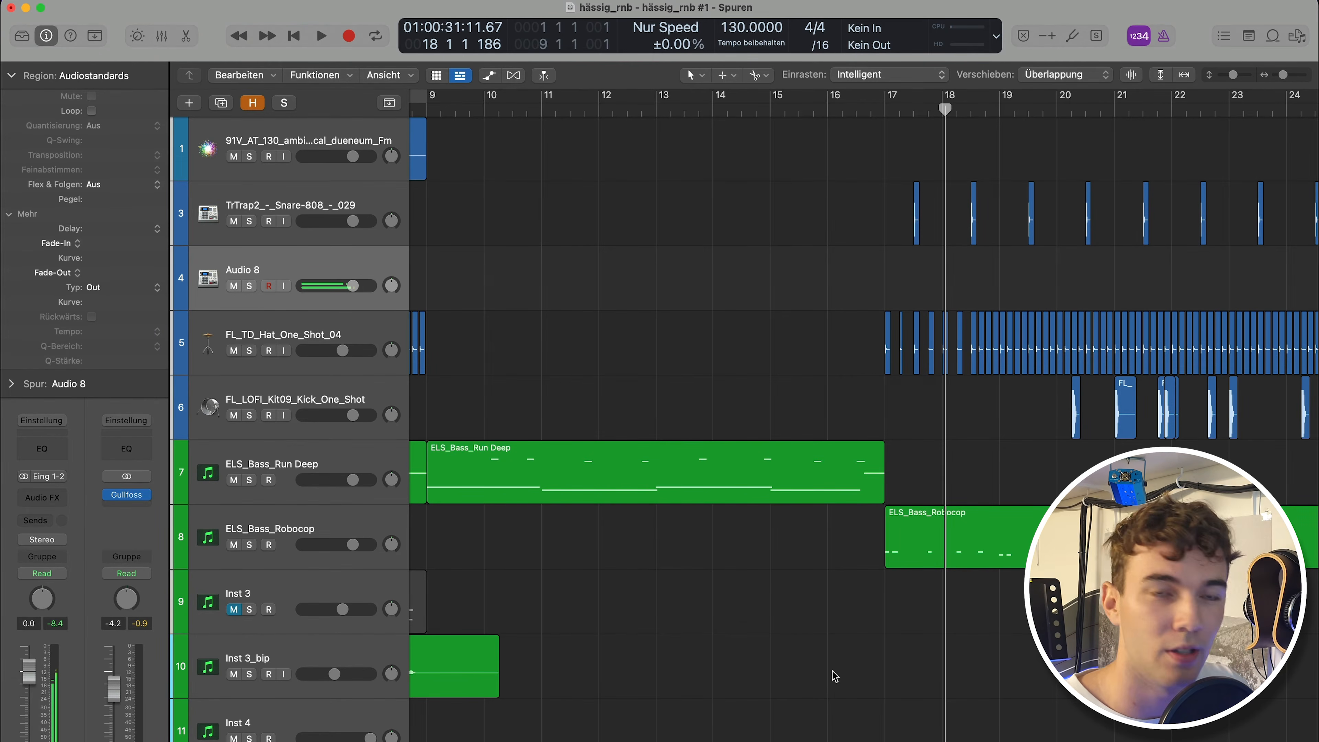
Audition the OLIVER_snare_80s_tite_n_buff_longer sample in solo and copy it onto each snare hit in bars 17 to 20.
key(ctrl+s)
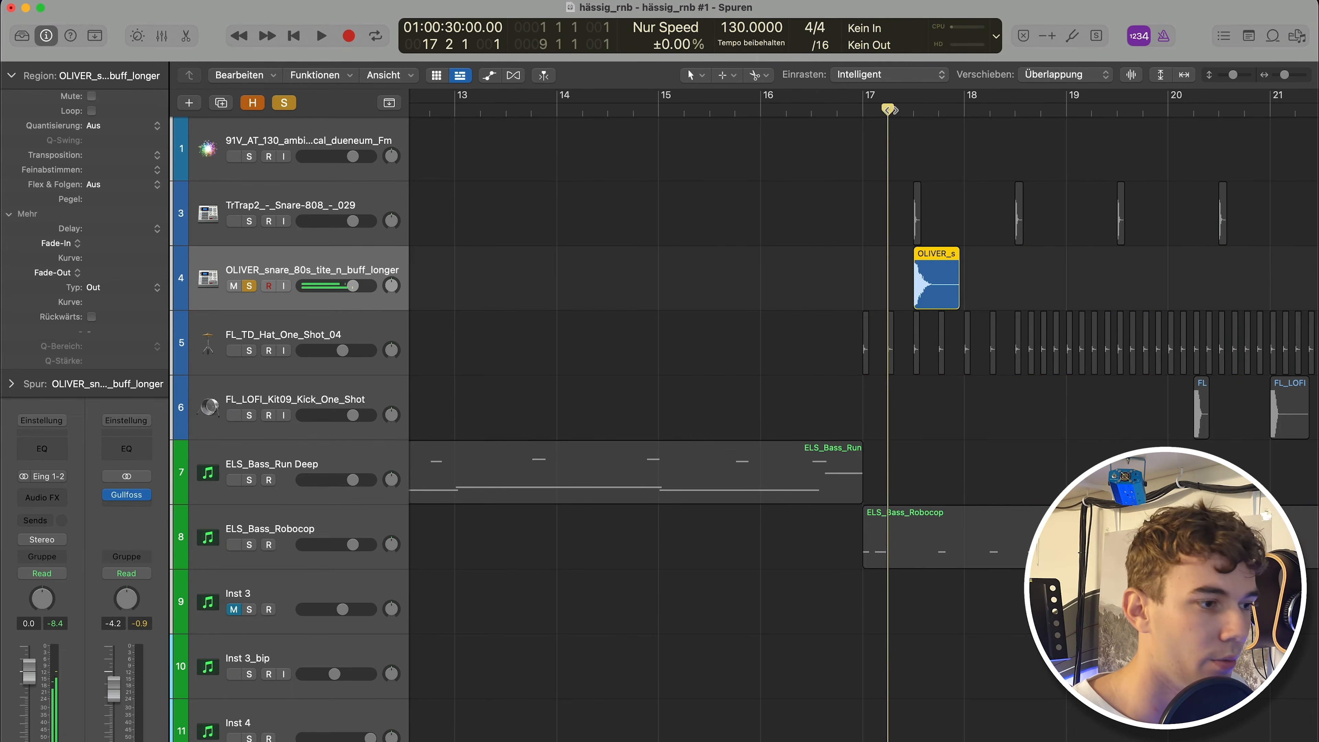
key(space)
key(z)
key(space)
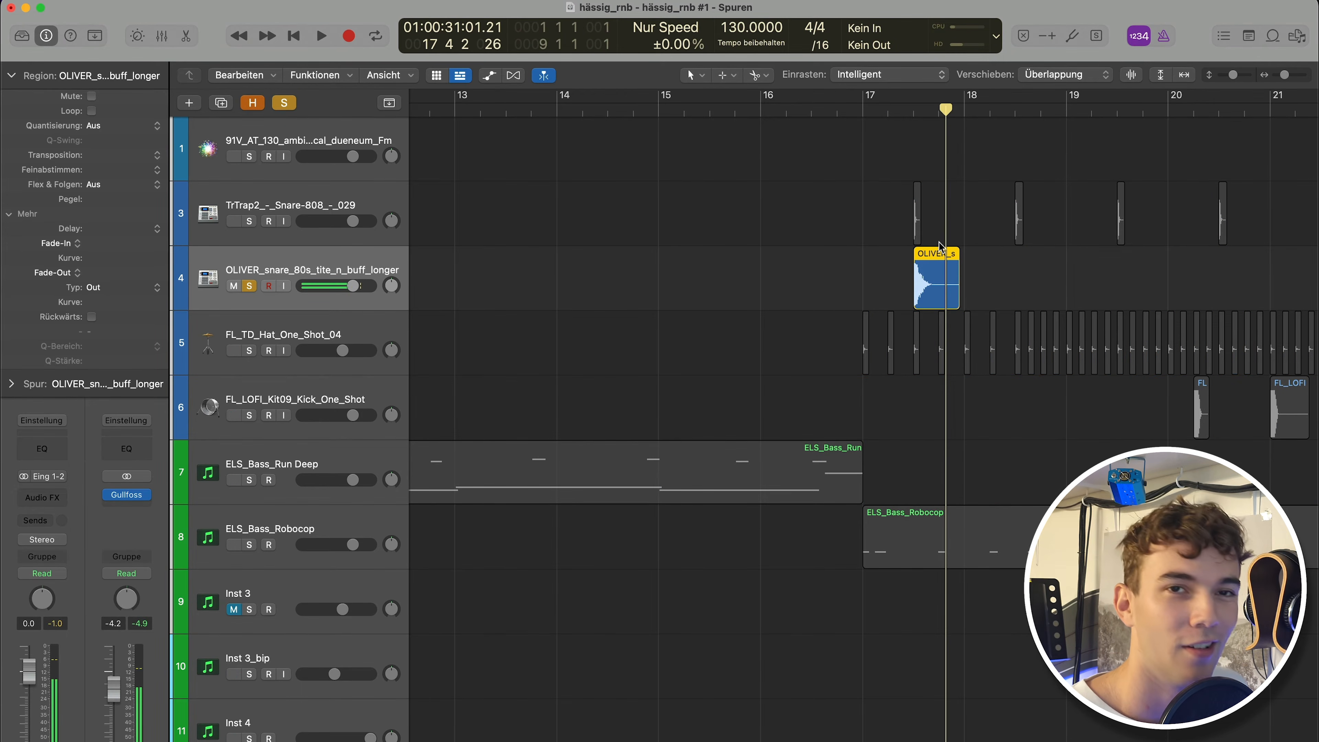
key(ctrl+s)
drag(929, 282, 1111, 282)
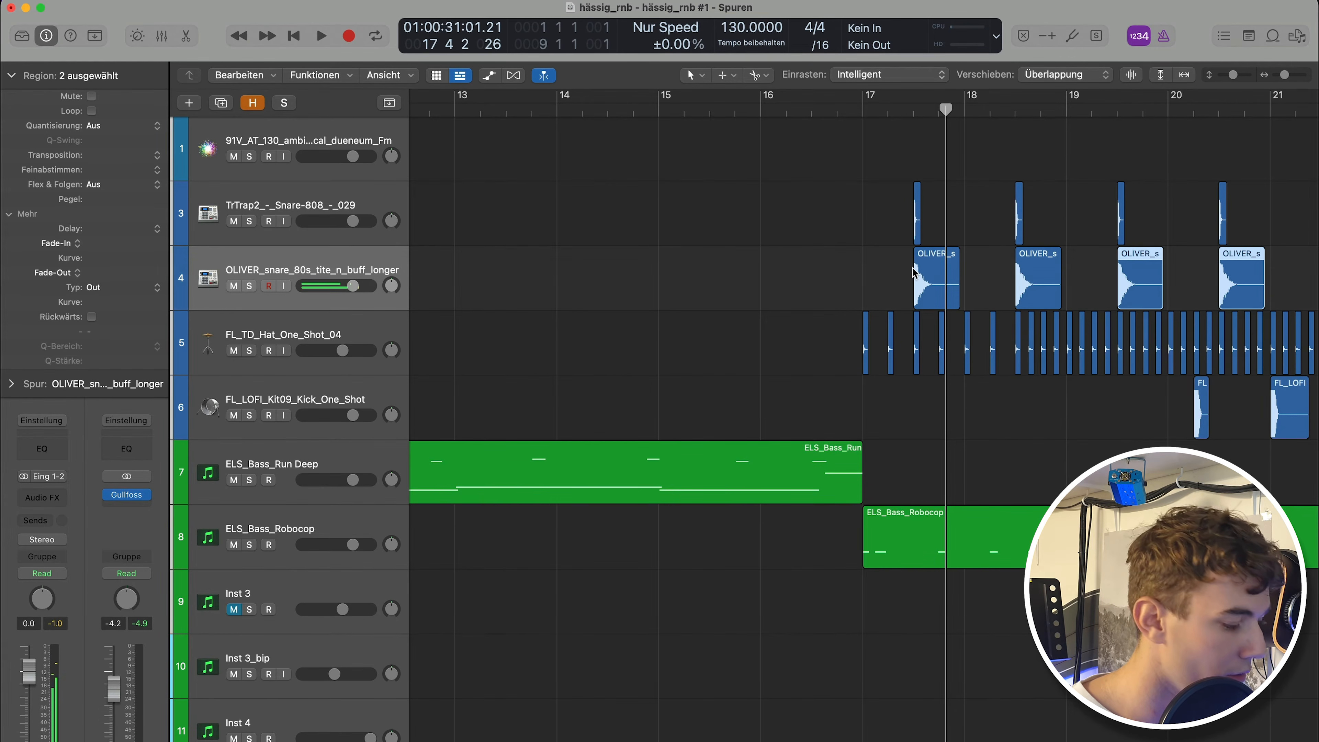
Solo the original snare and layered snare at bar 17 together and play them back.
drag(873, 217, 1010, 293)
key(ctrl+s)
key(shift+Return)
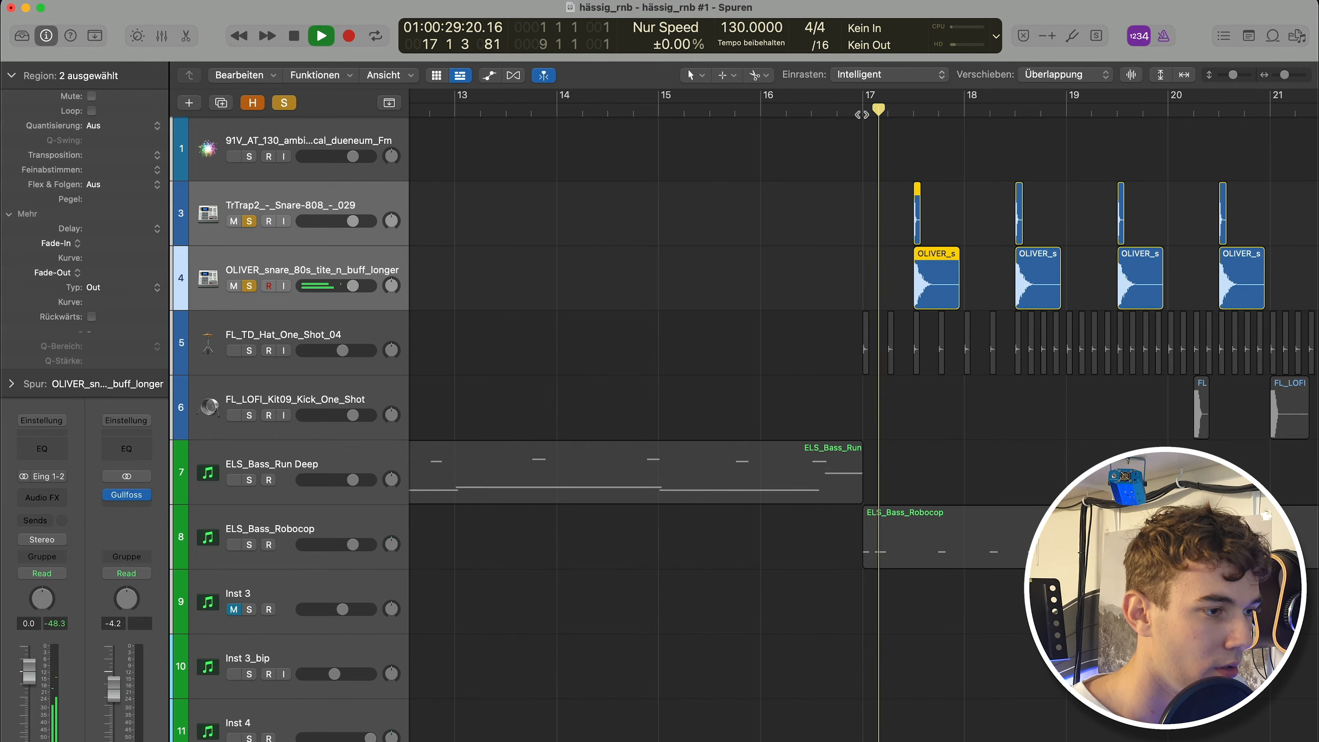
key(space)
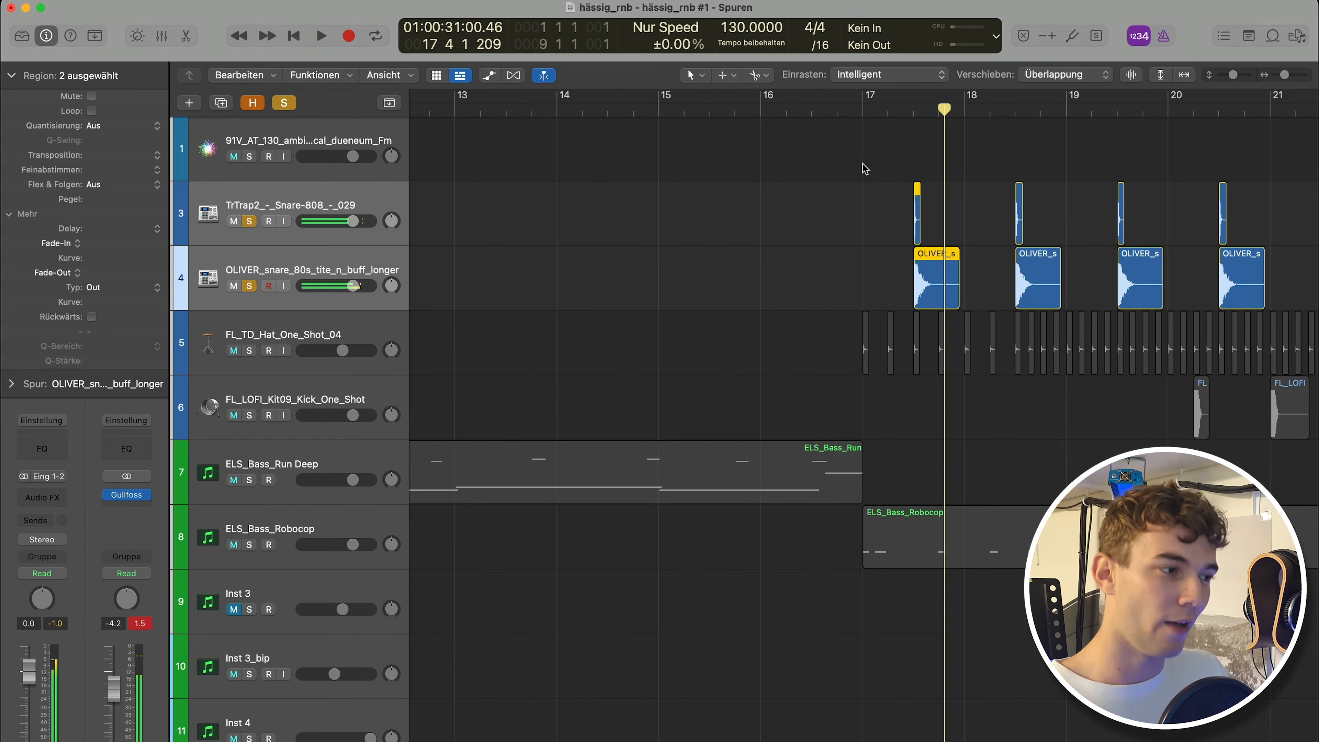
click(864, 177)
click(934, 279)
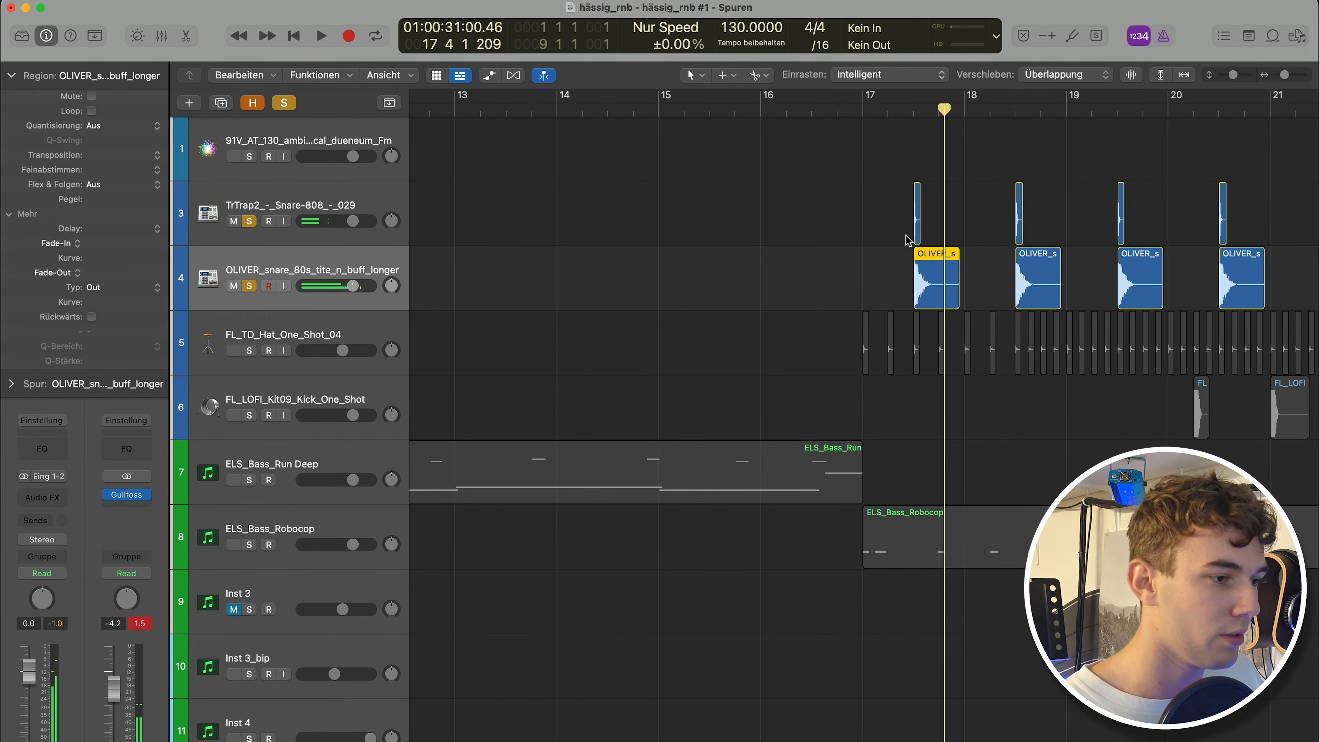
Unsolo the snare tracks and insert an Enveloper plugin on the layered OLIVER snare track.
key(s)
click(831, 219)
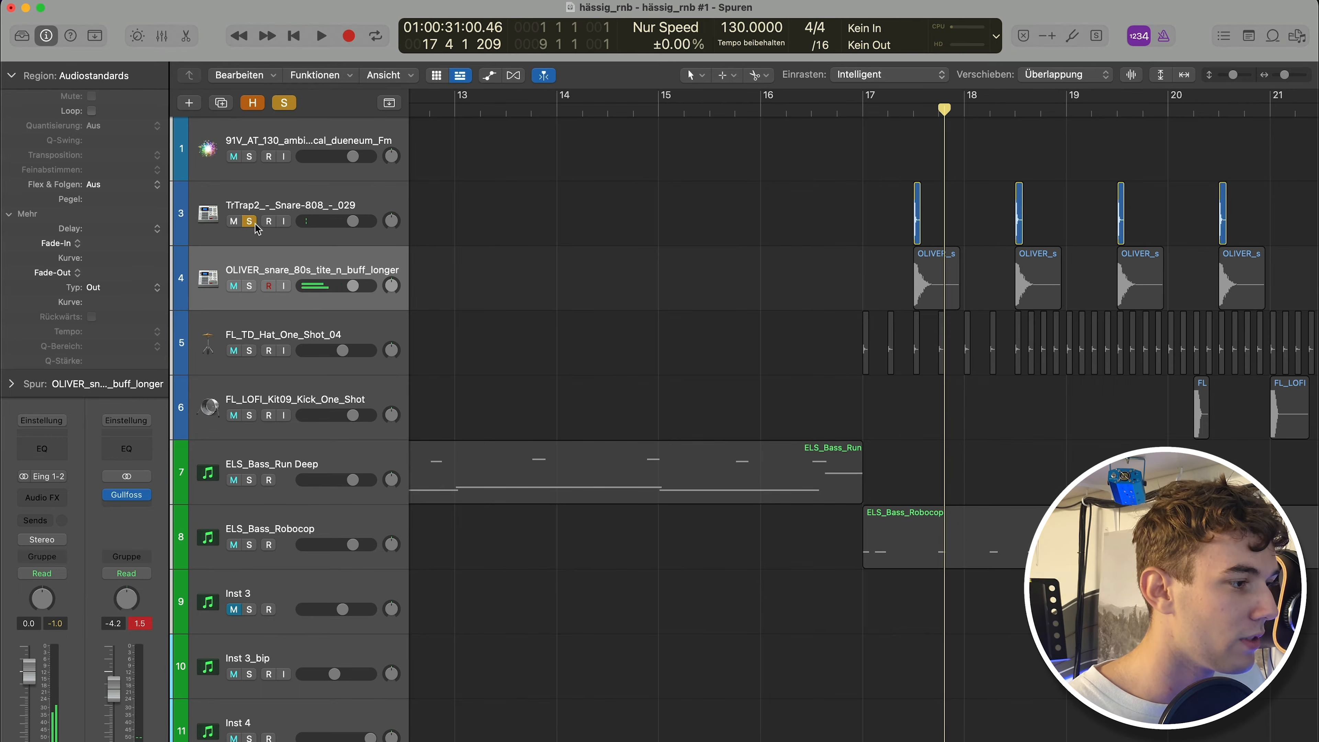
click(250, 221)
key(super+Right)
click(954, 276)
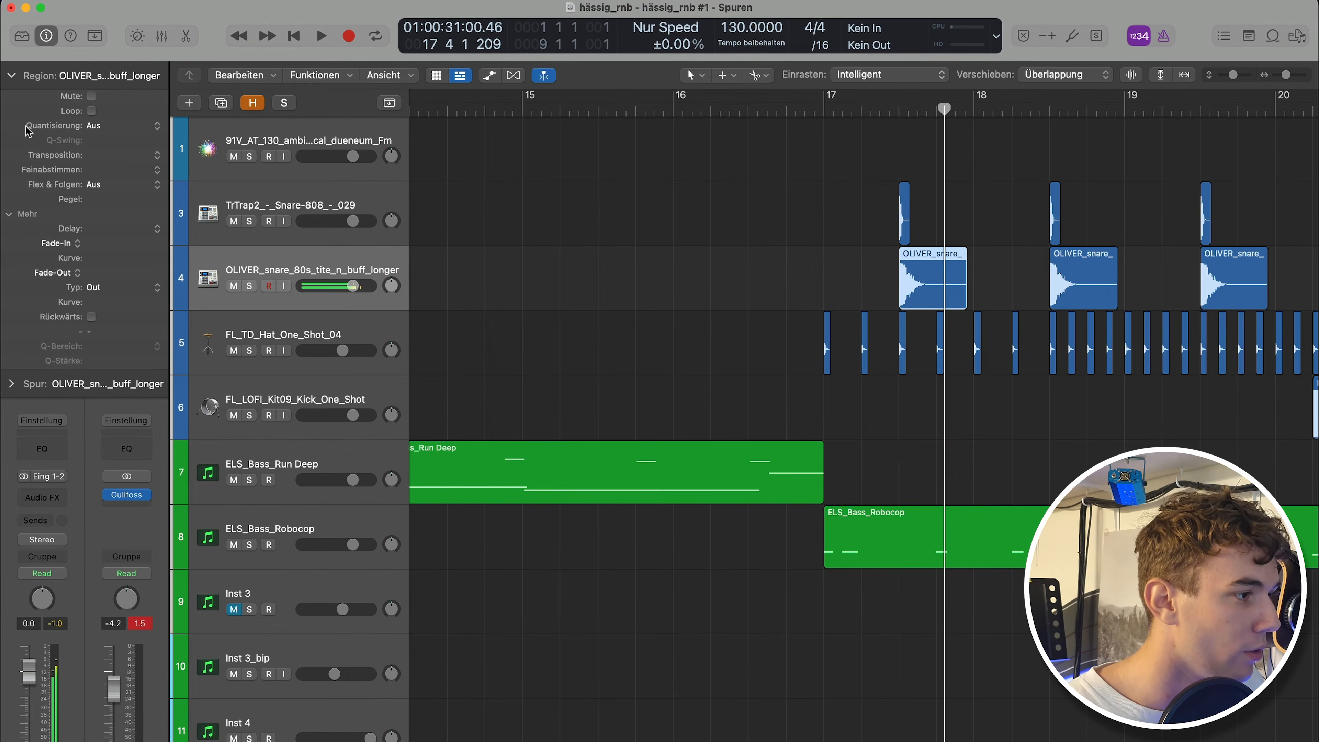
click(11, 76)
click(42, 497)
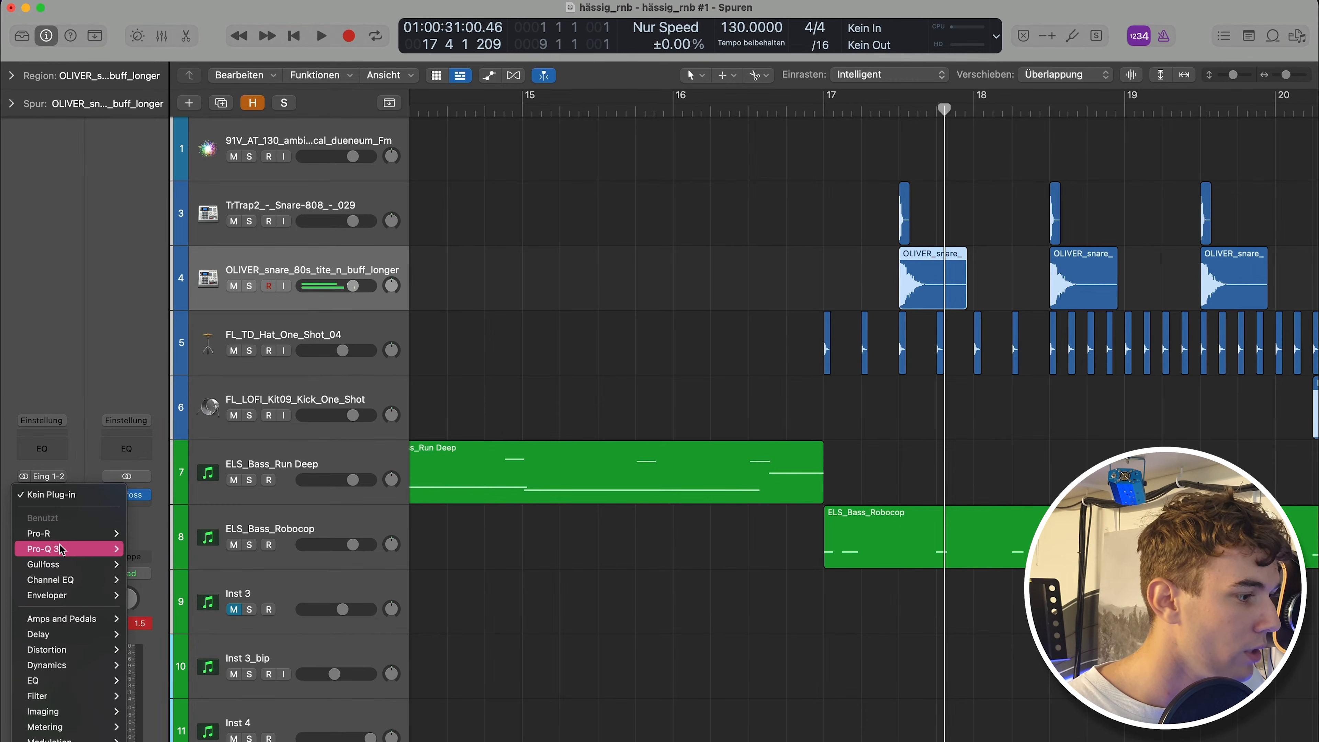
mouse_move(62, 595)
click(153, 604)
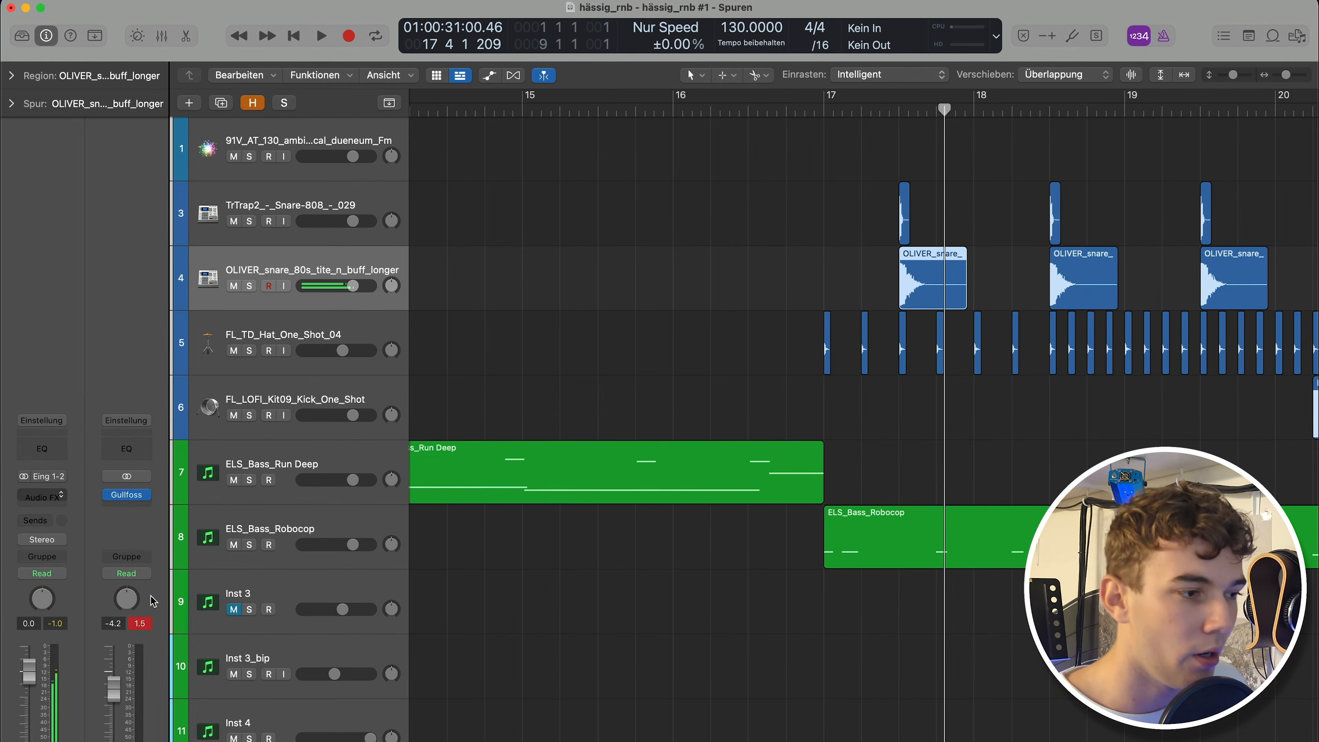
drag(520, 341, 543, 374)
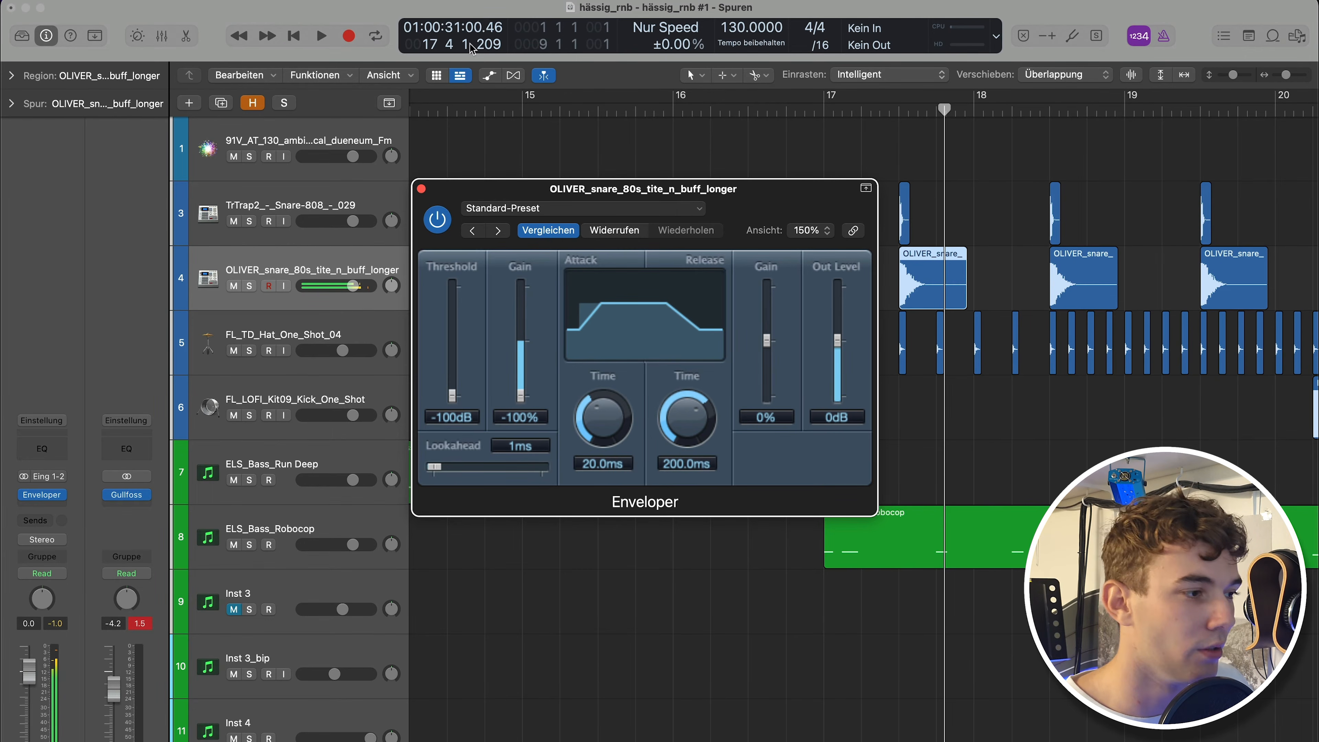
click(419, 191)
Zoom in on bar 17 to compare the snare layers' alignment and play back from bar 17.
scroll(794, 256, up, 10)
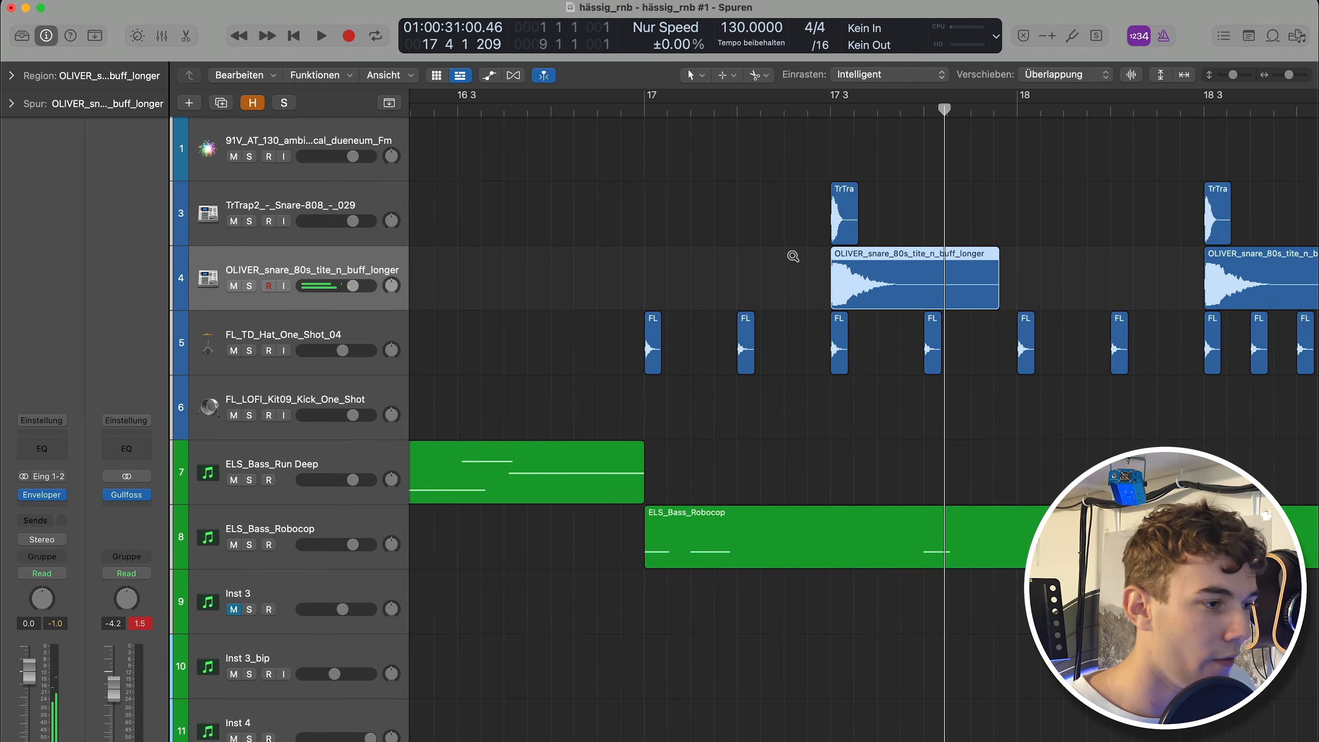
click(718, 218)
scroll(745, 219, up, 2)
scroll(747, 224, up, 2)
click(738, 279)
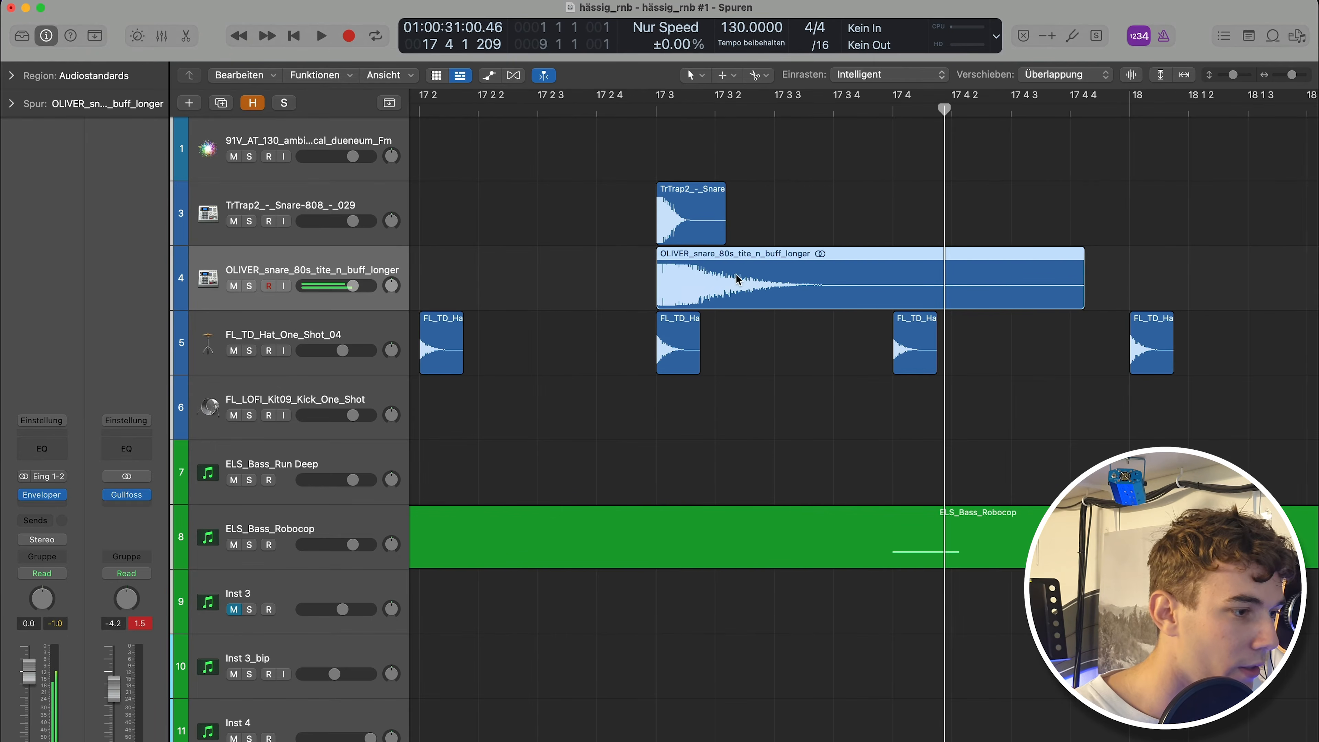
scroll(743, 281, left, 2)
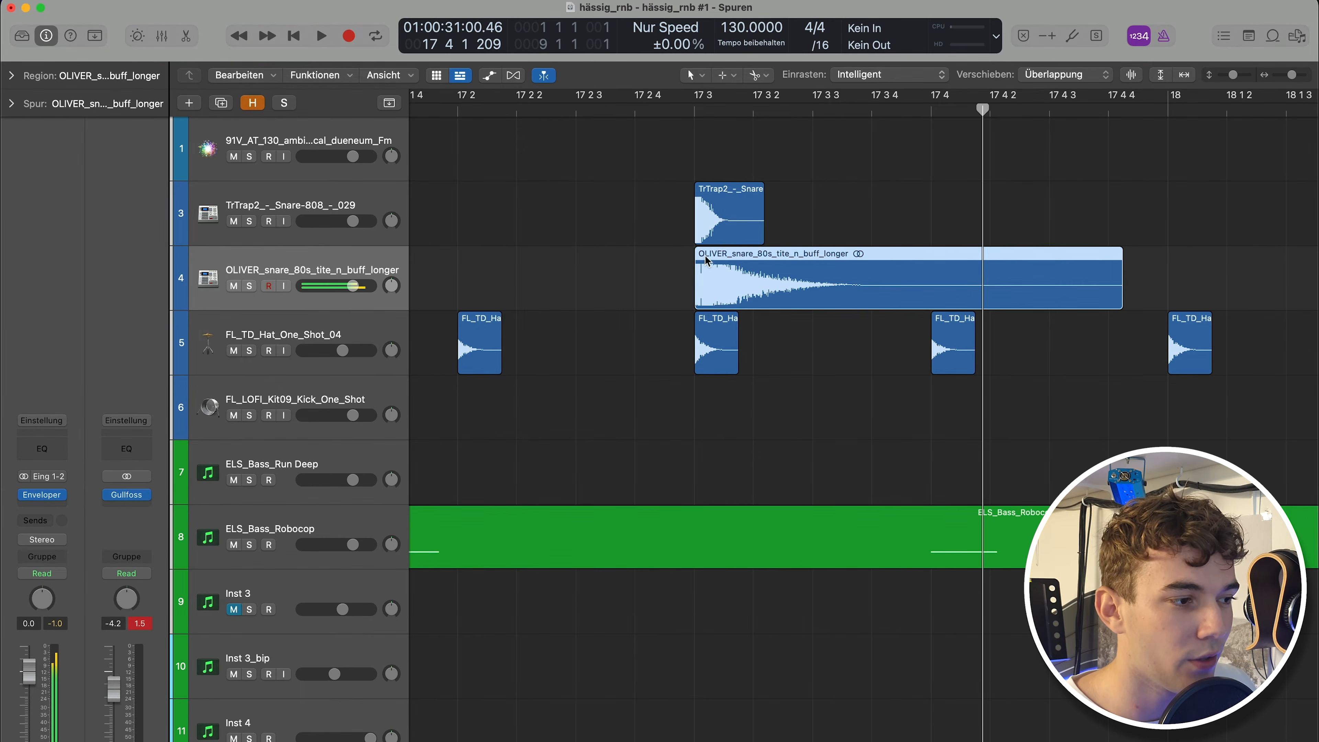
click(701, 216)
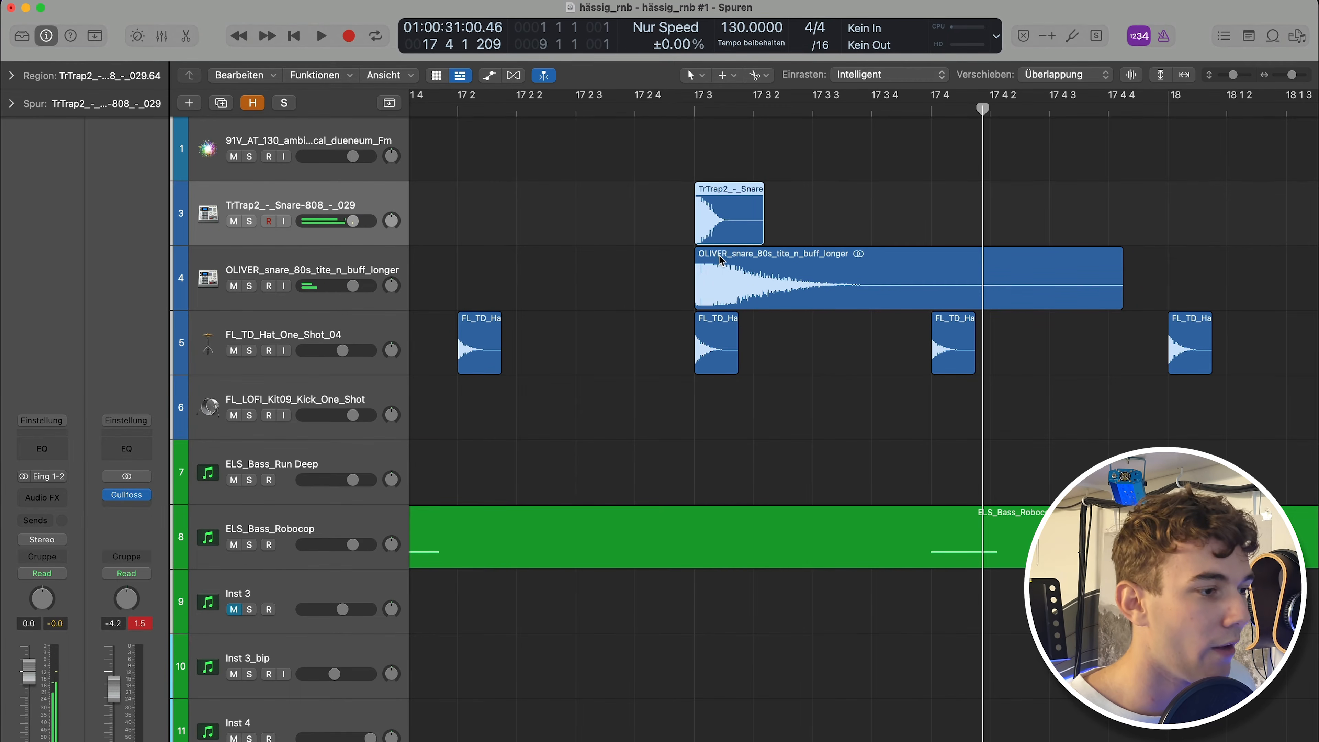
click(737, 271)
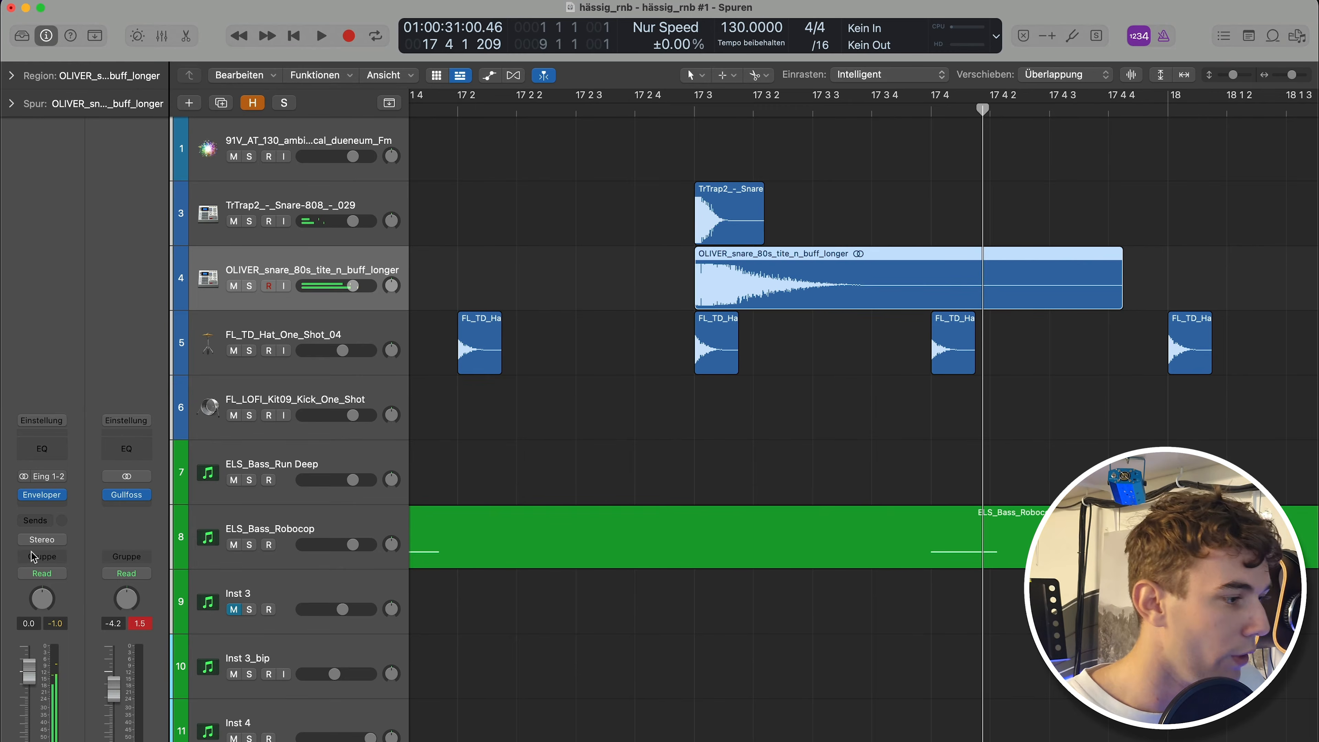
click(30, 504)
click(532, 245)
scroll(536, 246, down, 5)
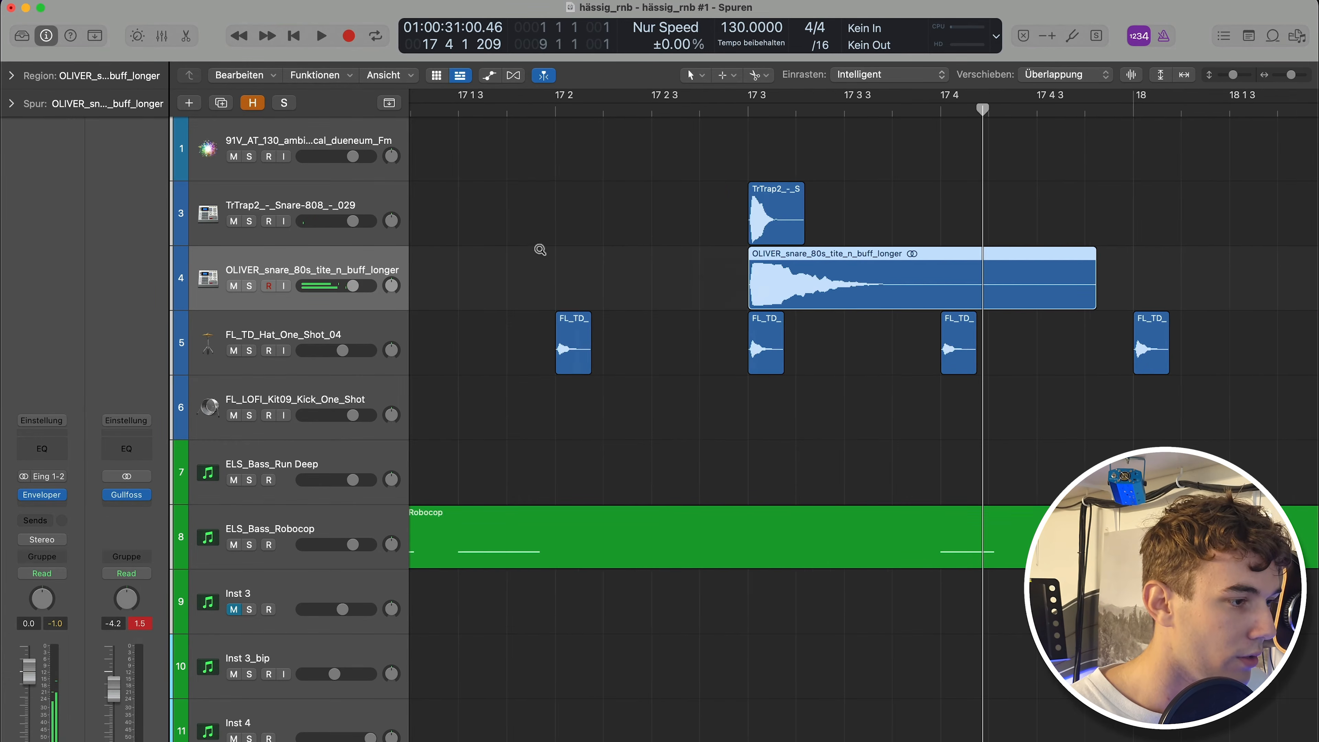
key(s)
click(610, 300)
click(658, 344)
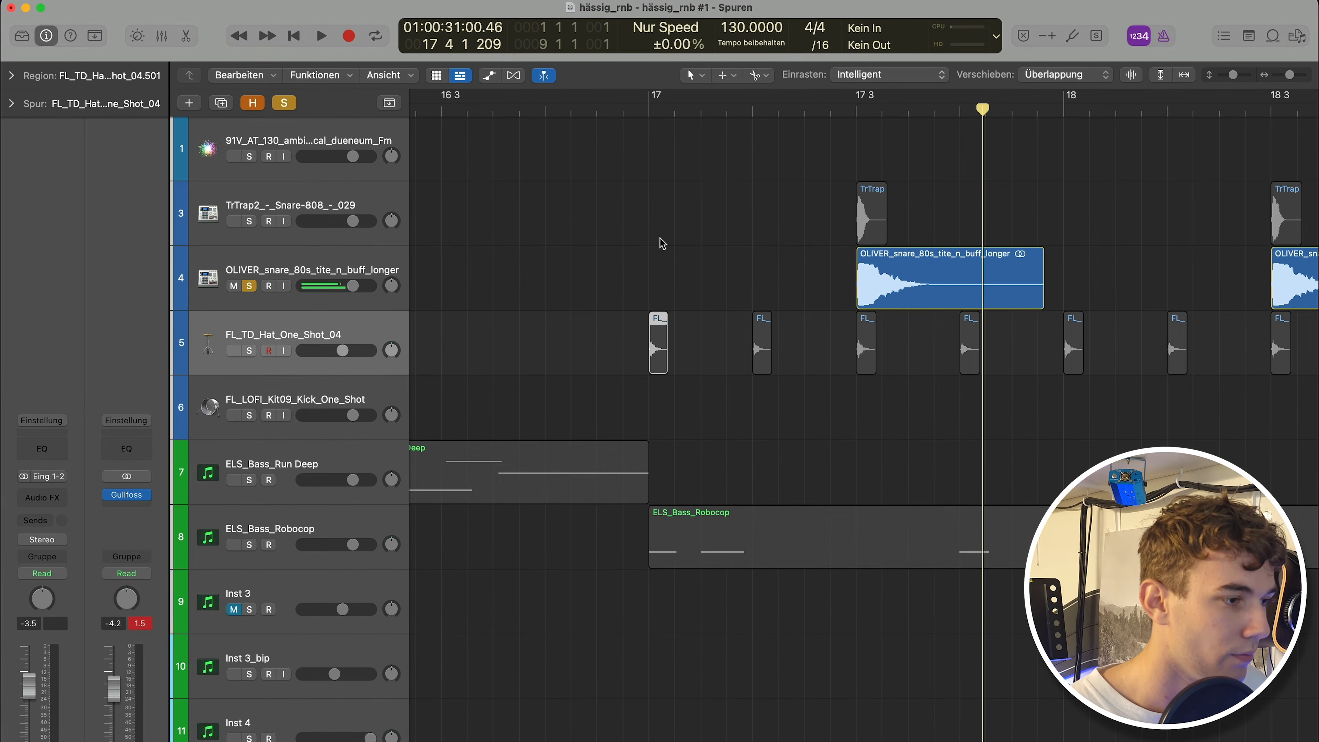
click(643, 122)
click(285, 103)
key(space)
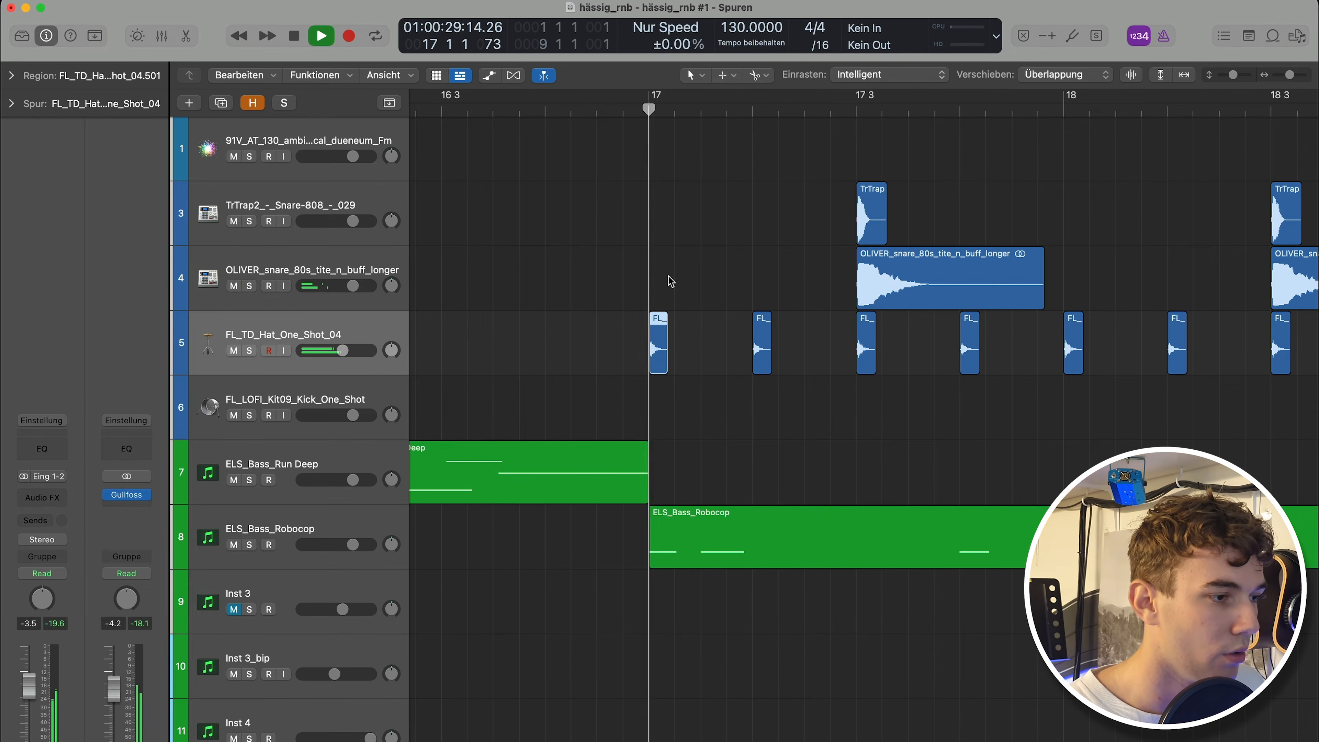
Adjust the layered snare track's volume to about -1.5 dB during playback.
ctrl+alt+click(705, 280)
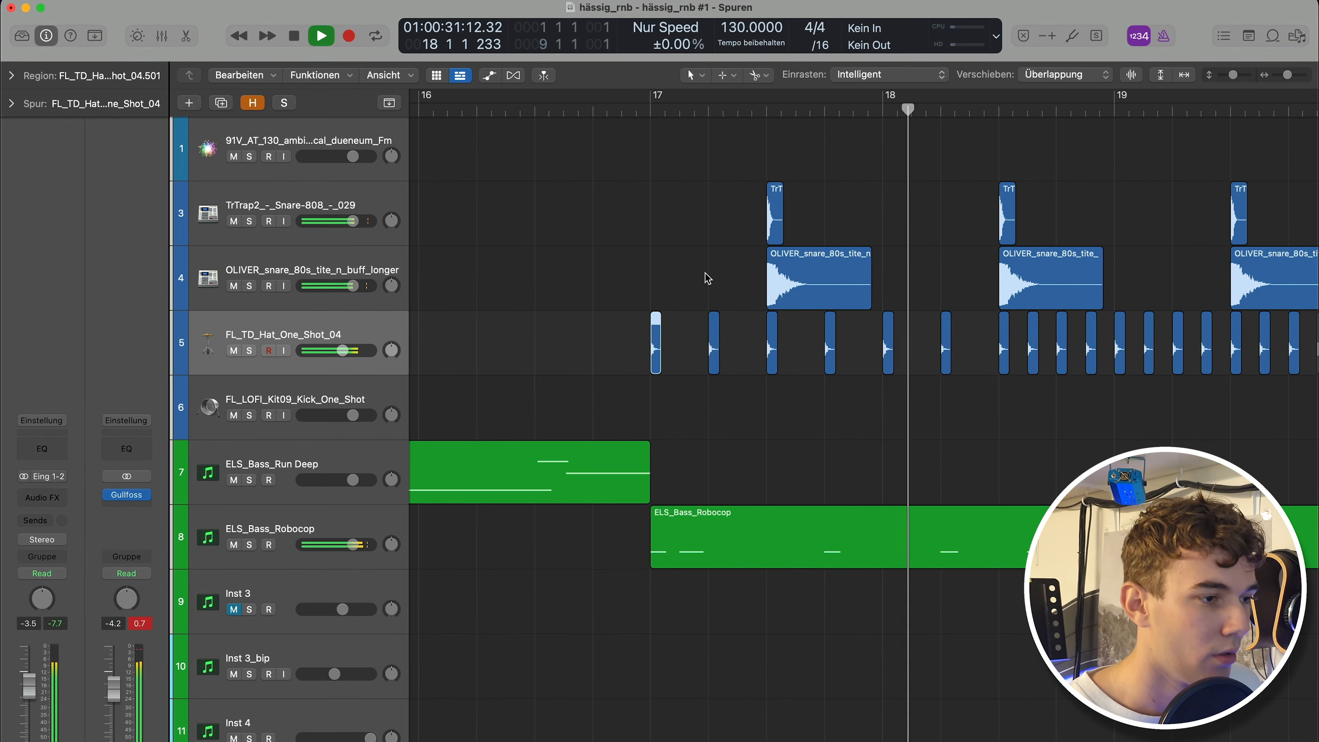
drag(363, 281, 341, 282)
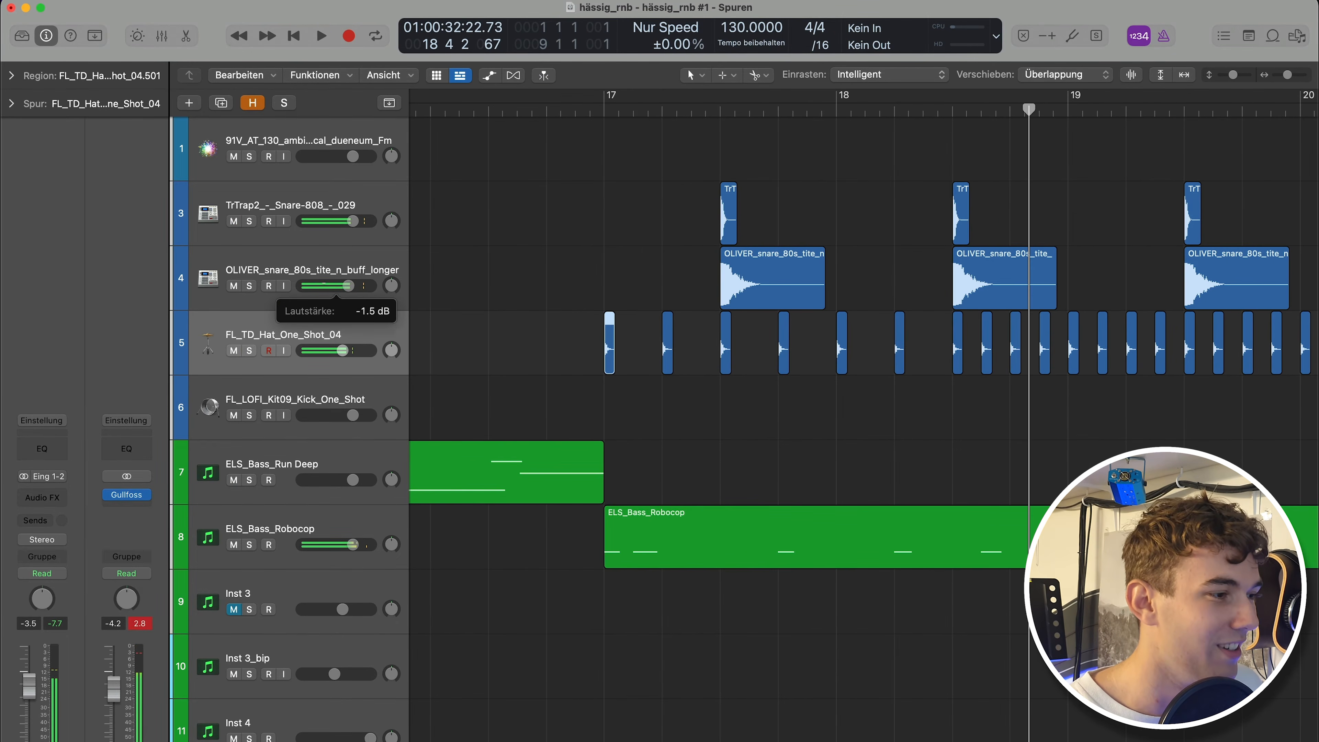
click(569, 106)
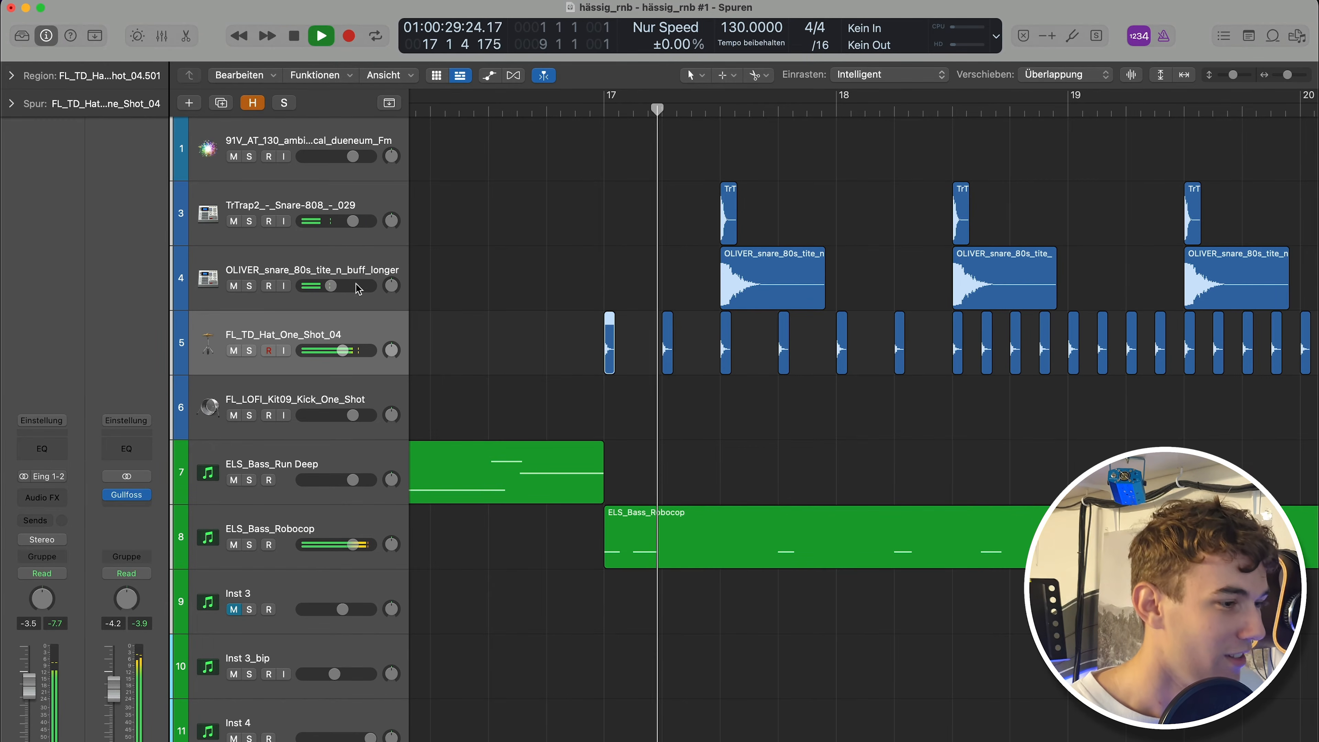
click(351, 269)
drag(331, 285, 352, 290)
scroll(512, 271, down, 1)
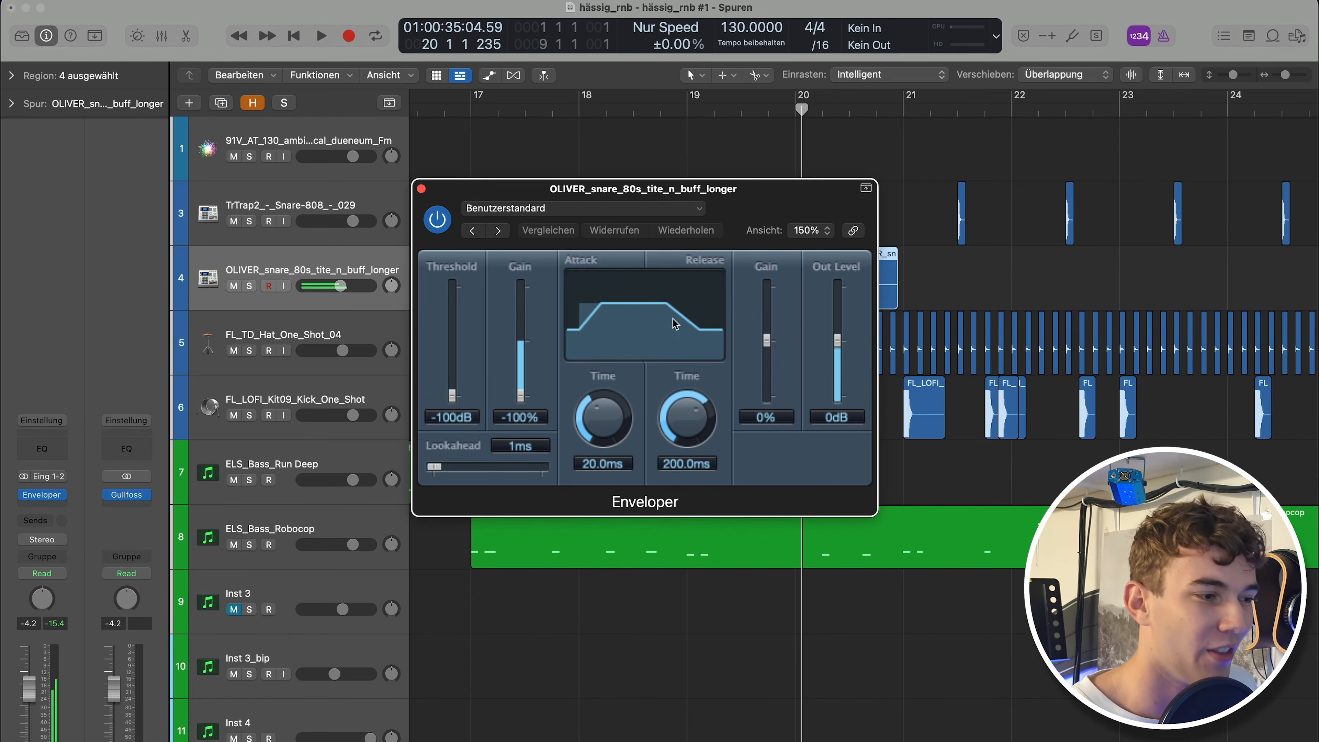
Reopen the Enveloper and set its release gain to -60% while auditioning the snares.
drag(773, 337, 767, 398)
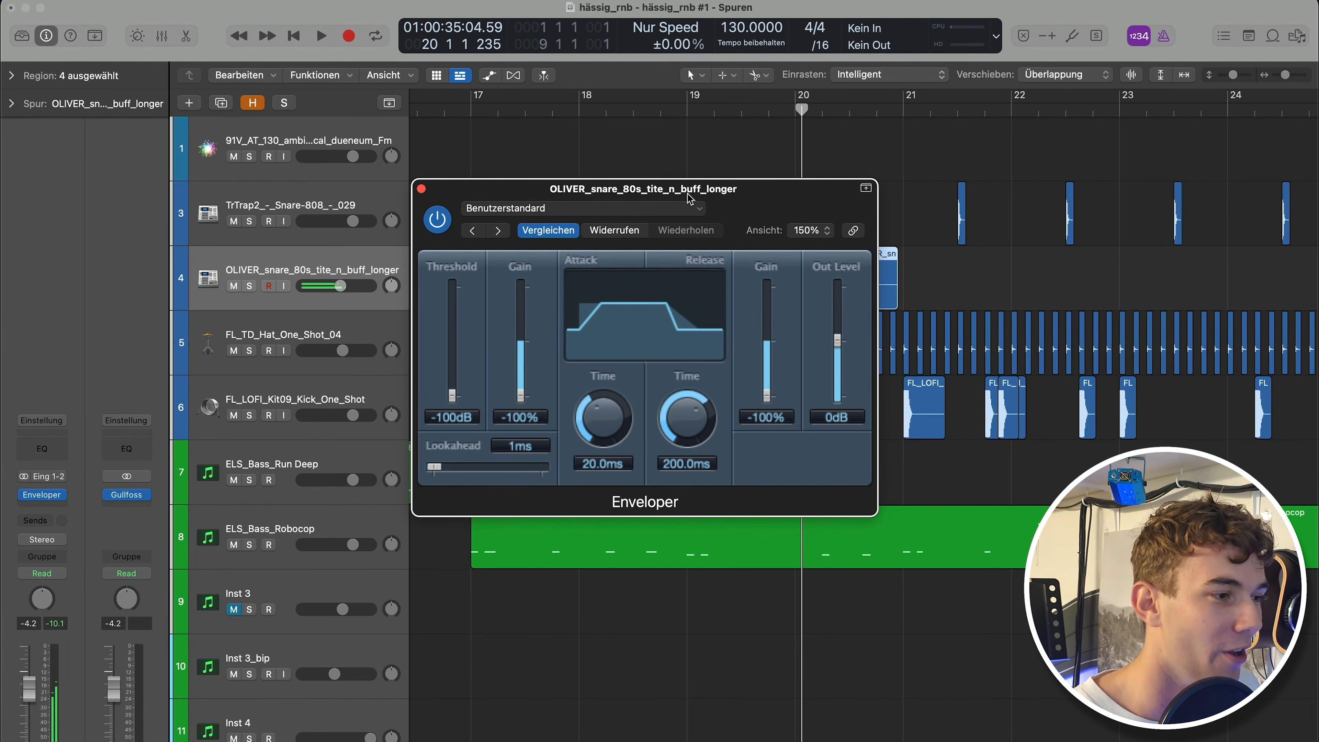
drag(689, 199, 690, 404)
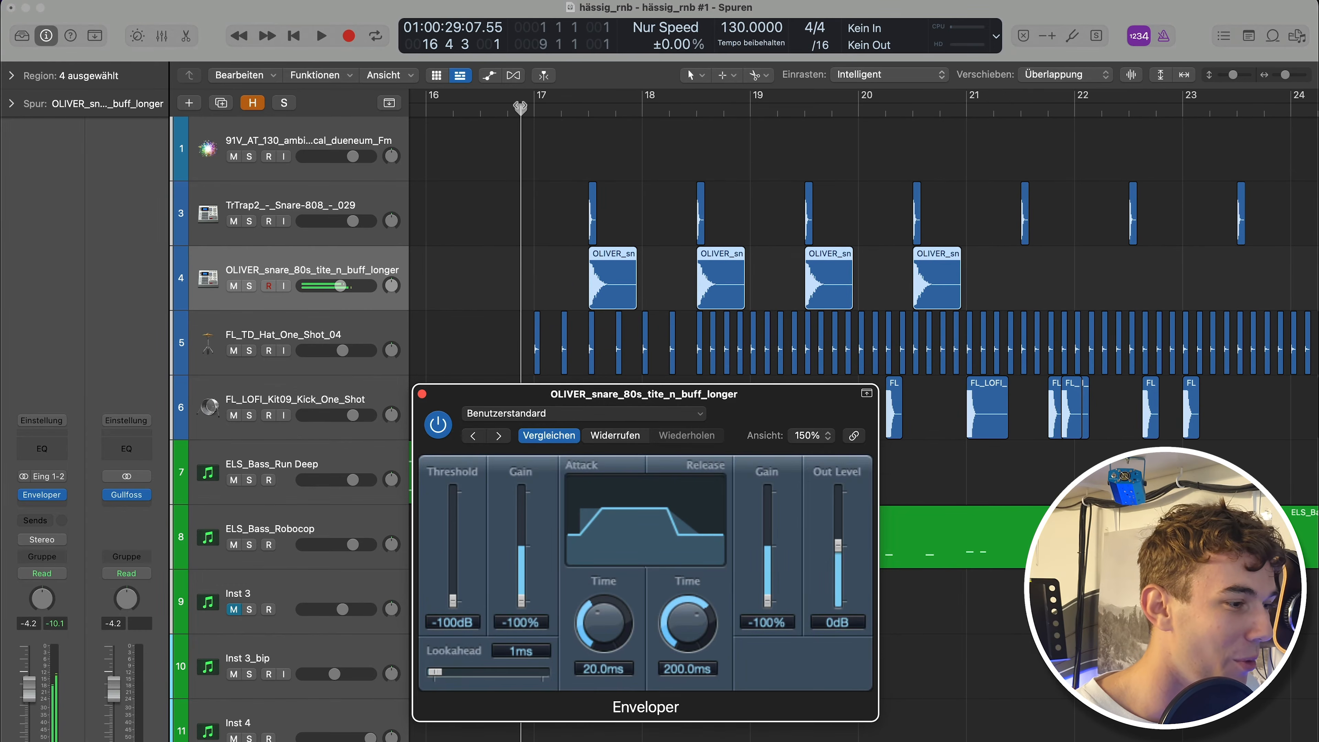
key(super+f)
mouse_move(767, 602)
mouse_down()
mouse_move(774, 567)
mouse_move(769, 584)
mouse_up()
key(space)
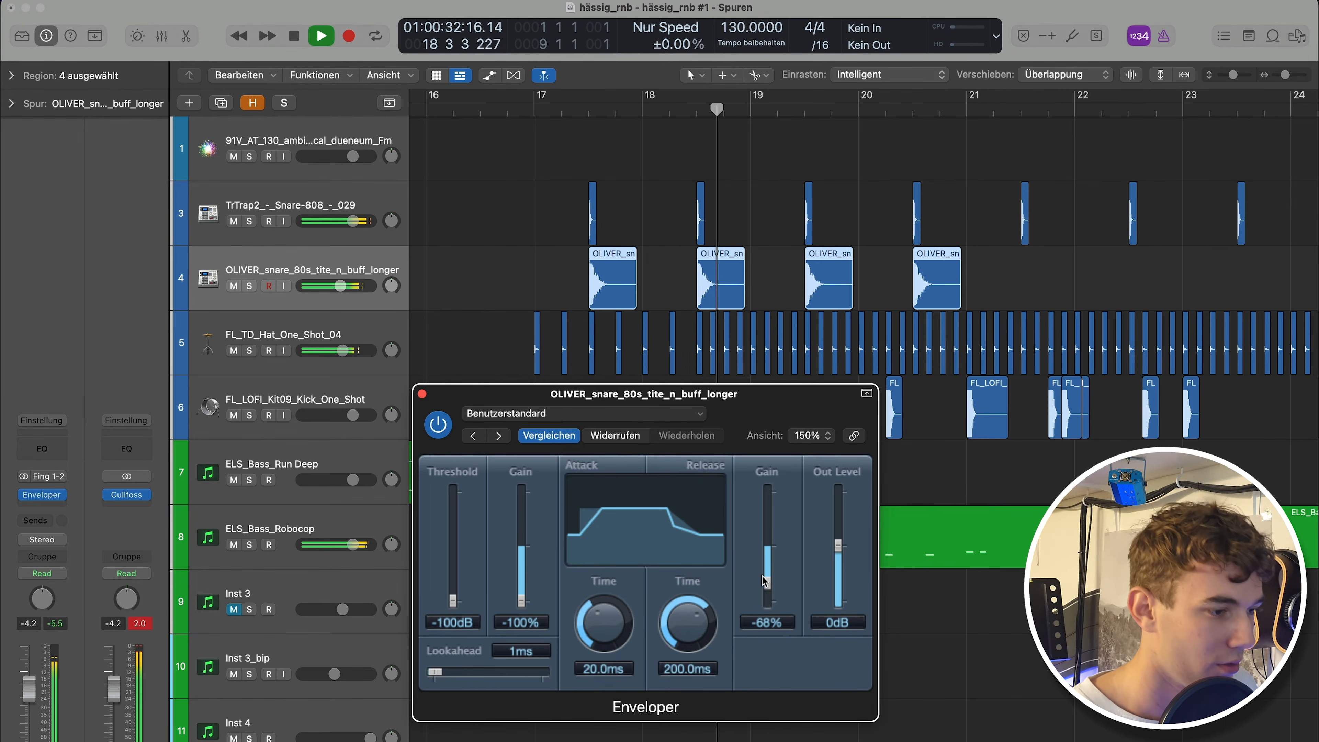
drag(767, 583, 767, 579)
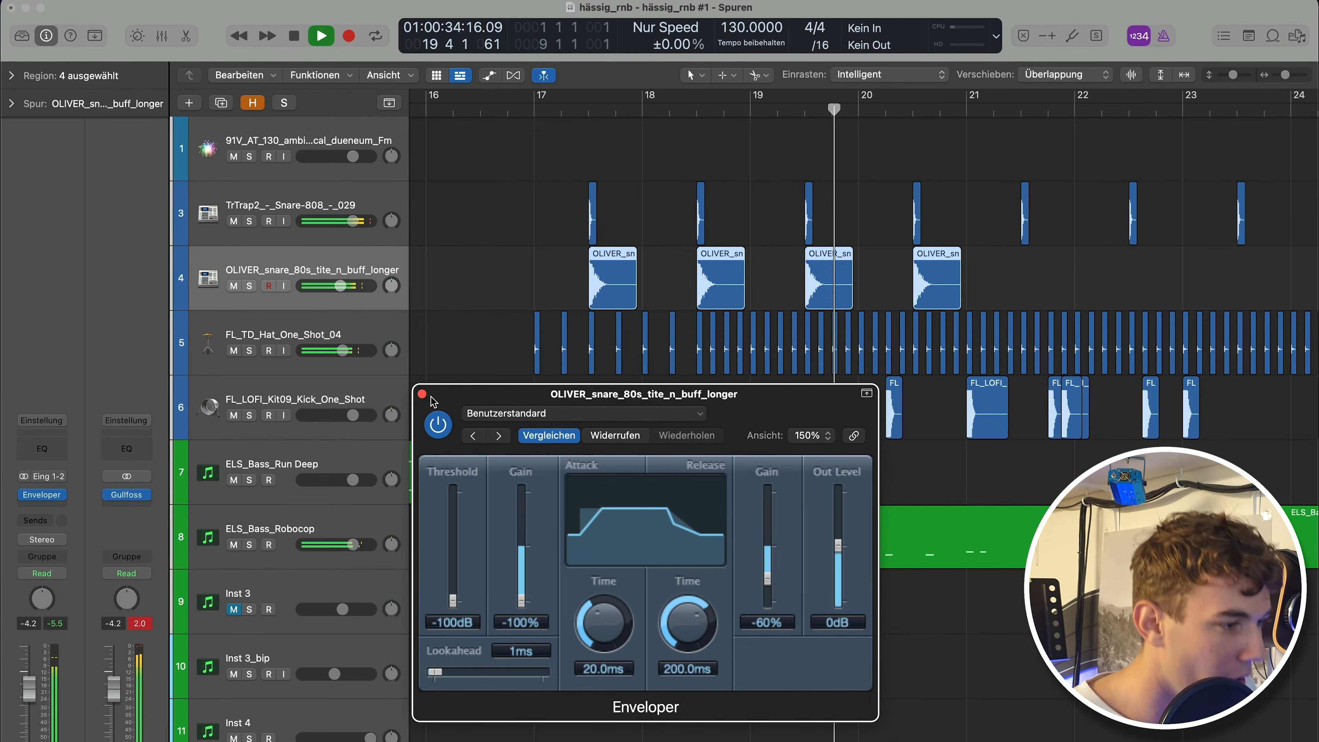
Set the Enveloper's attack gain to -36% during playback and close the plugin window.
drag(510, 598, 512, 573)
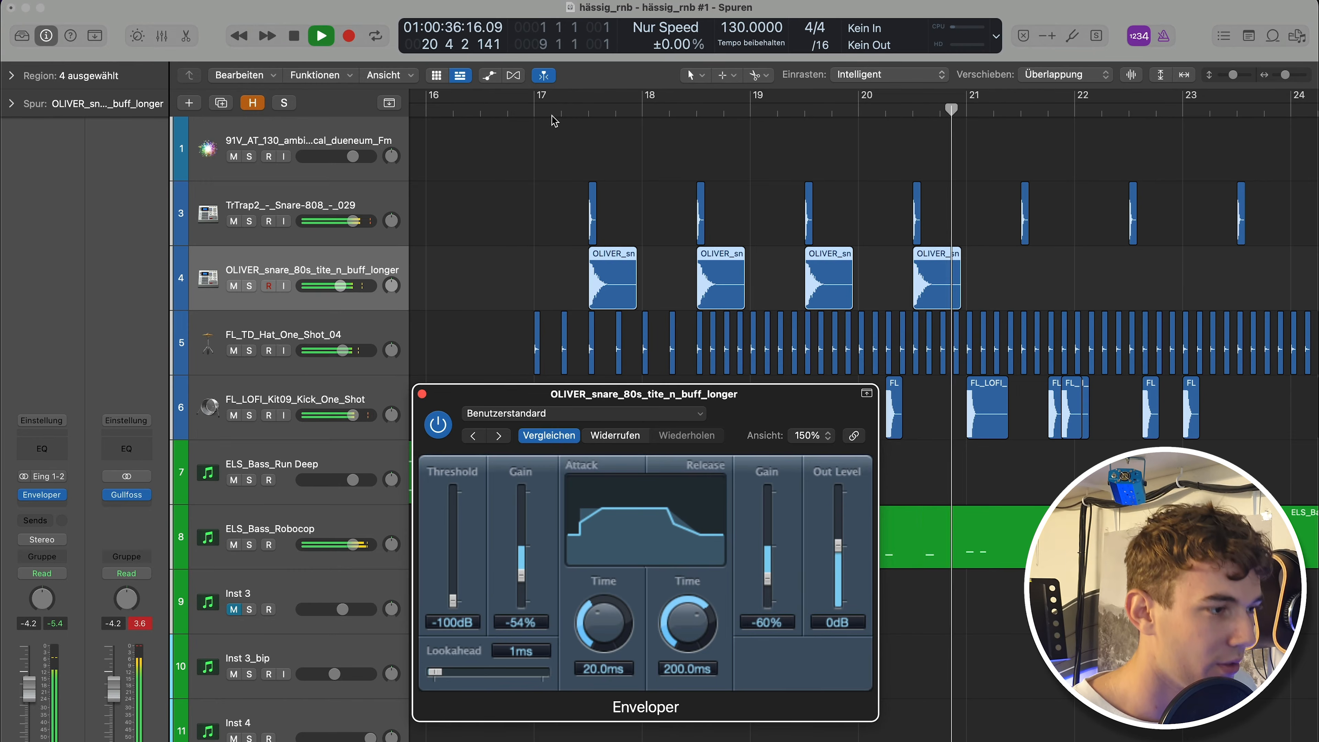
key(space)
click(538, 116)
key(space)
drag(521, 574, 528, 568)
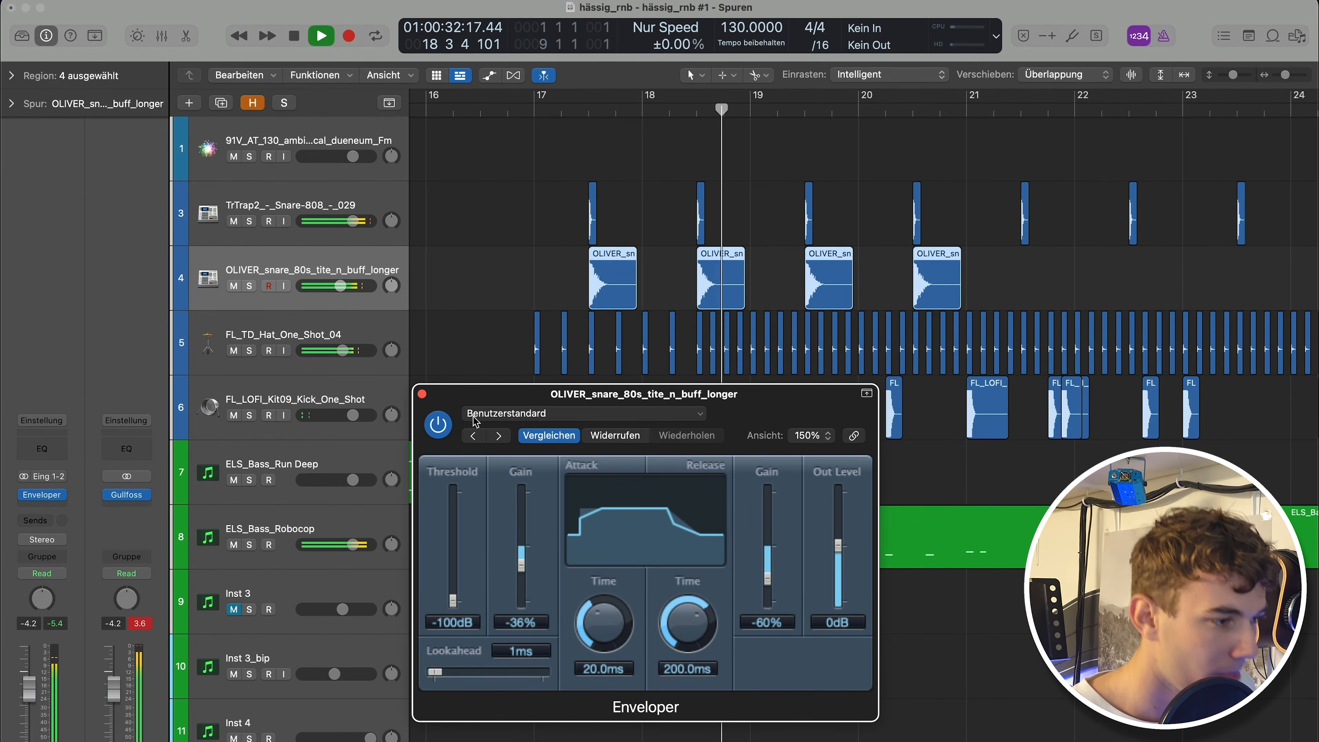
click(422, 394)
Paste the copied layered snare regions starting at bar 21.
scroll(675, 361, down, 4)
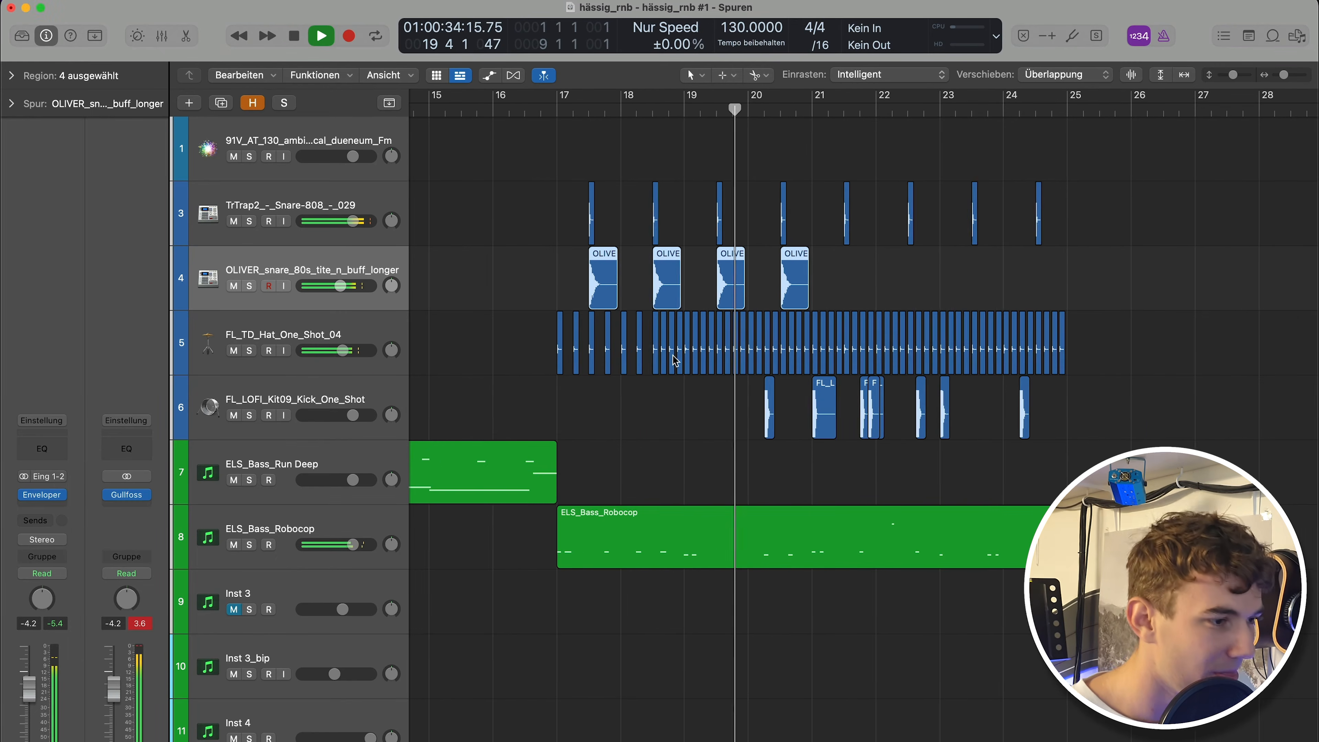
key(space)
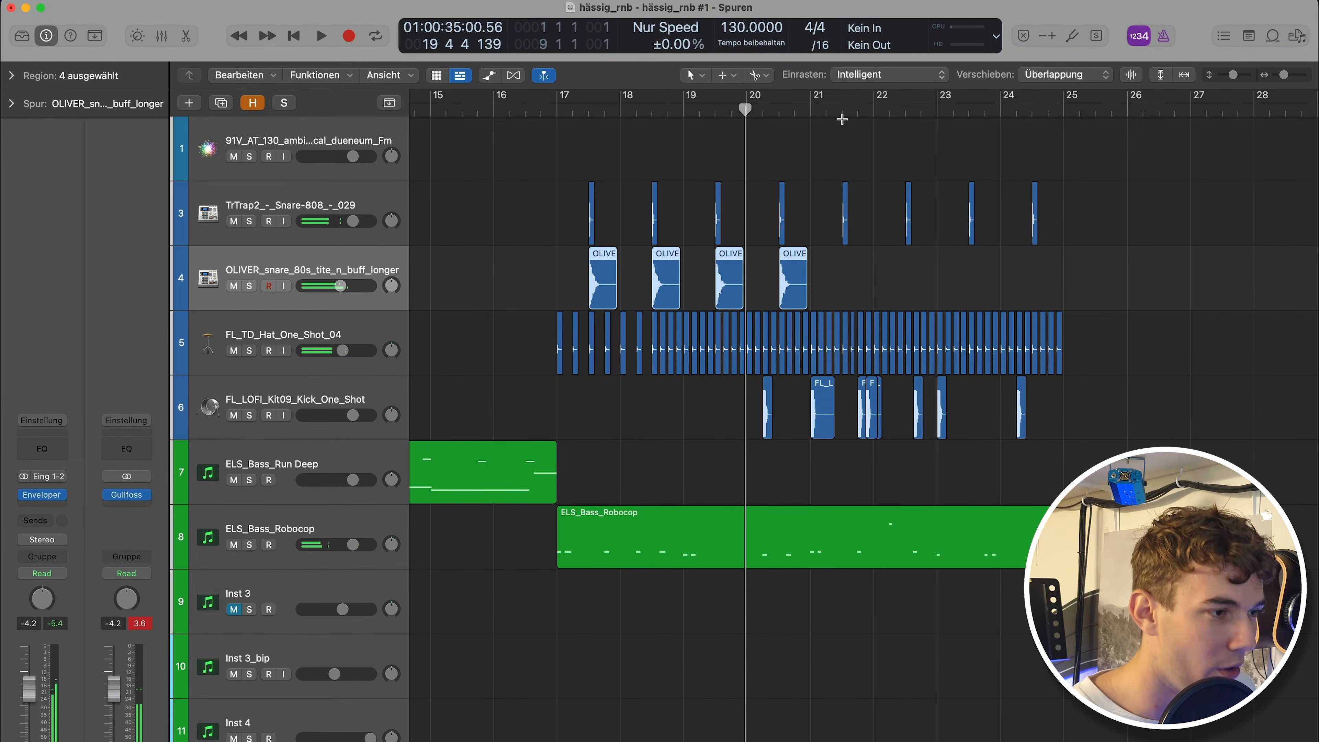
click(842, 111)
key(super+v)
Play the arrangement back from bar 16.
scroll(837, 234, down, 3)
click(547, 249)
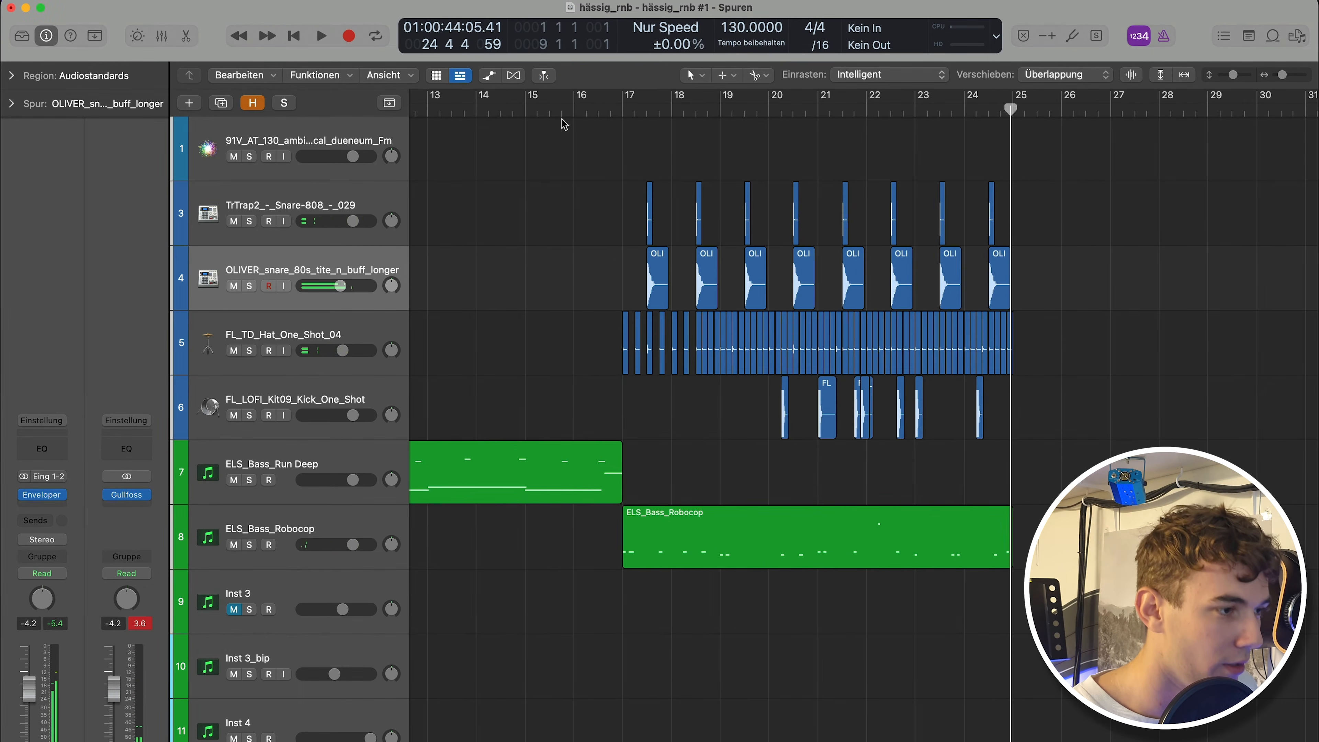
scroll(641, 211, down, 3)
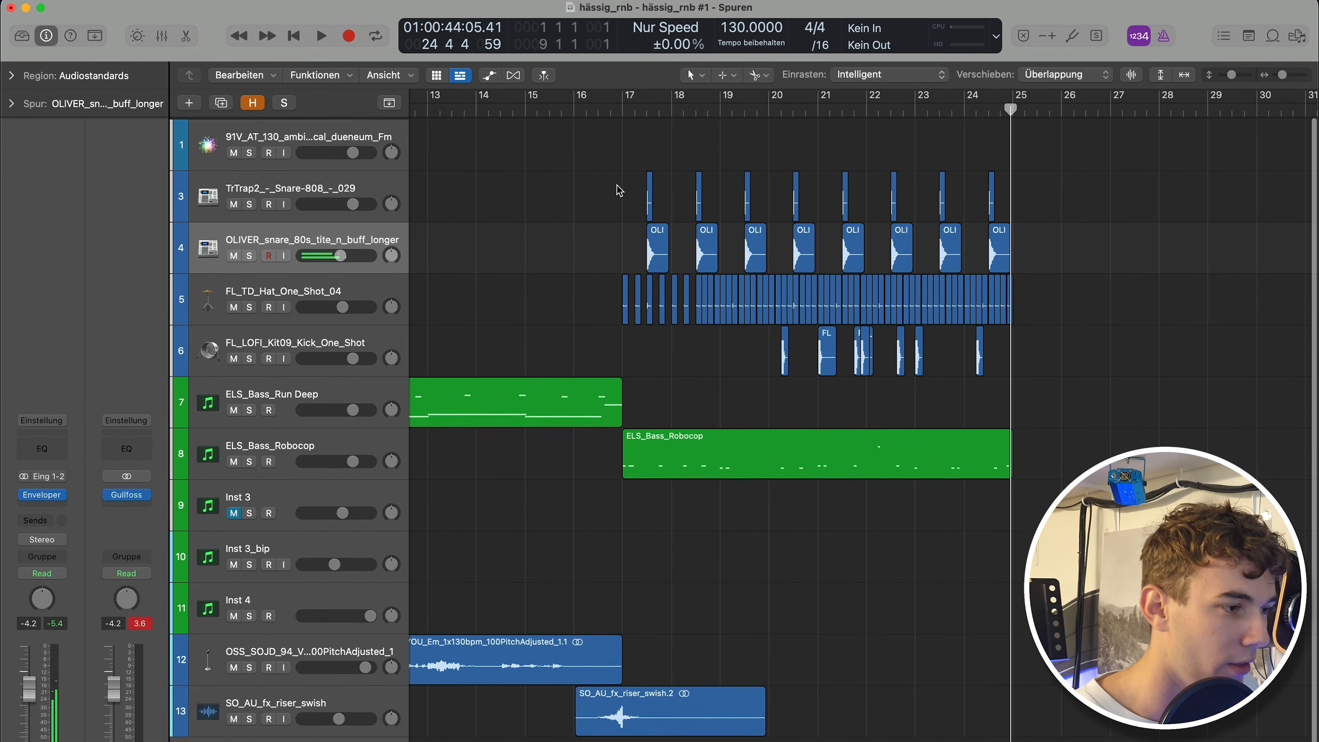
click(579, 110)
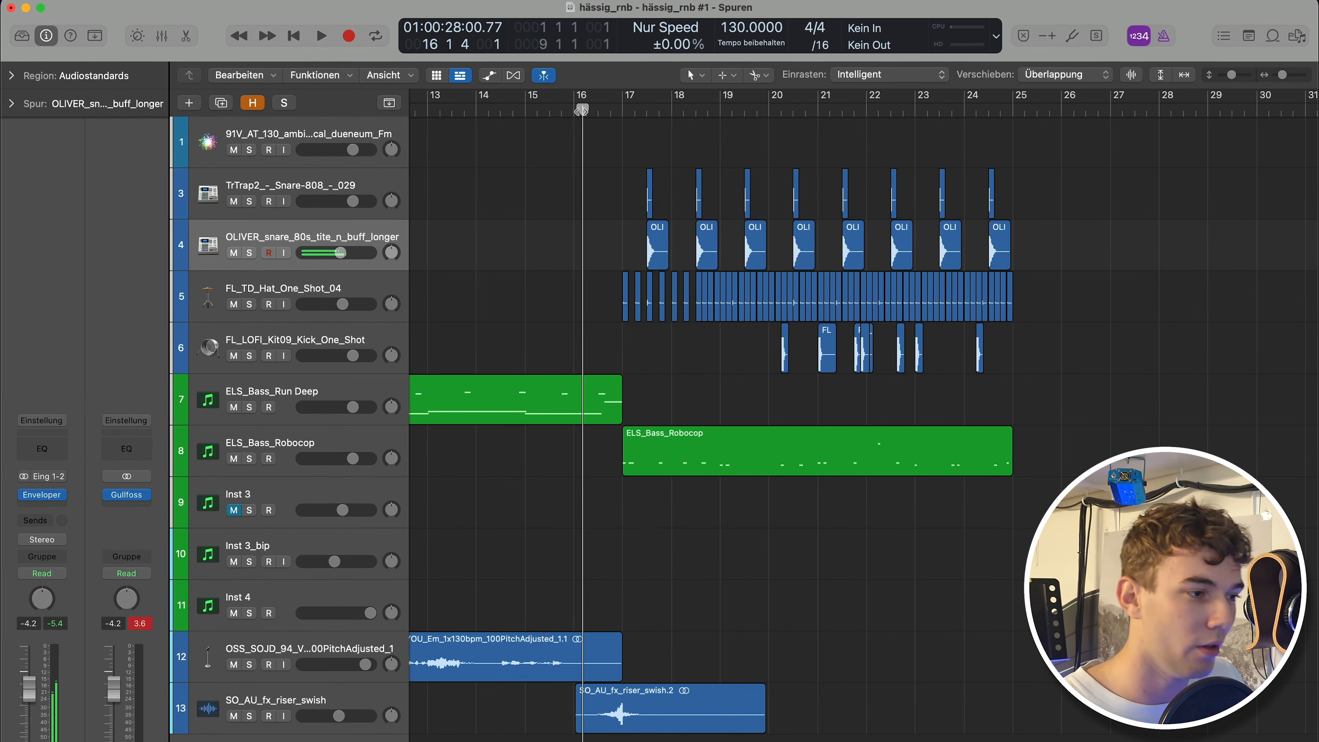
key(space)
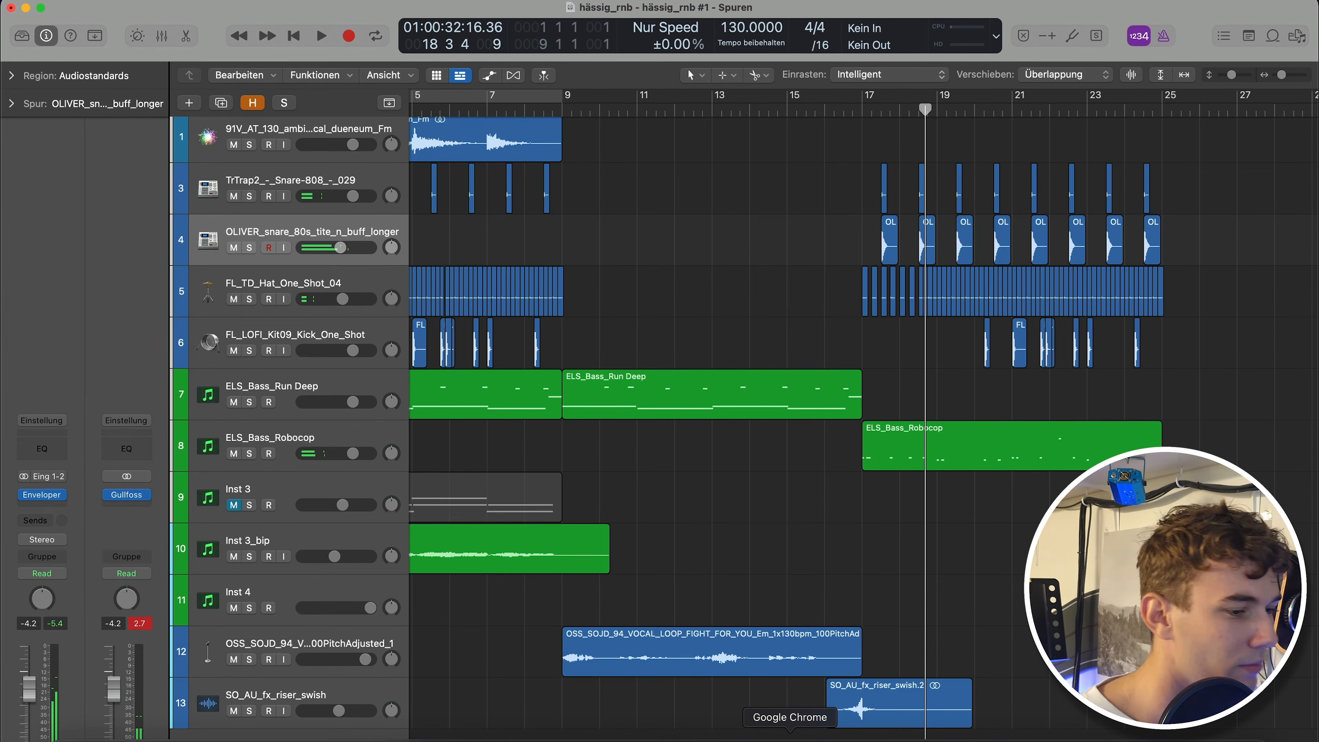
Browse and audition vocal samples in the Splice library while the arrangement plays.
click(946, 725)
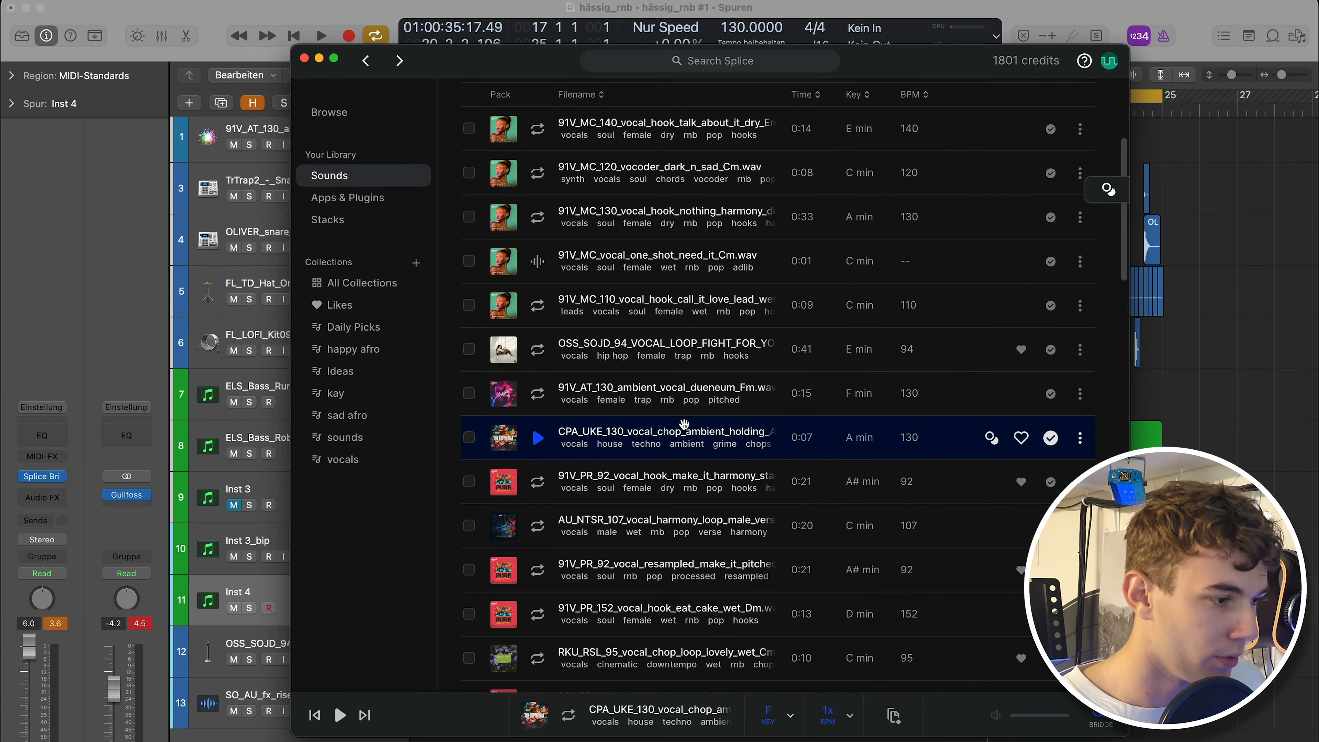
click(593, 480)
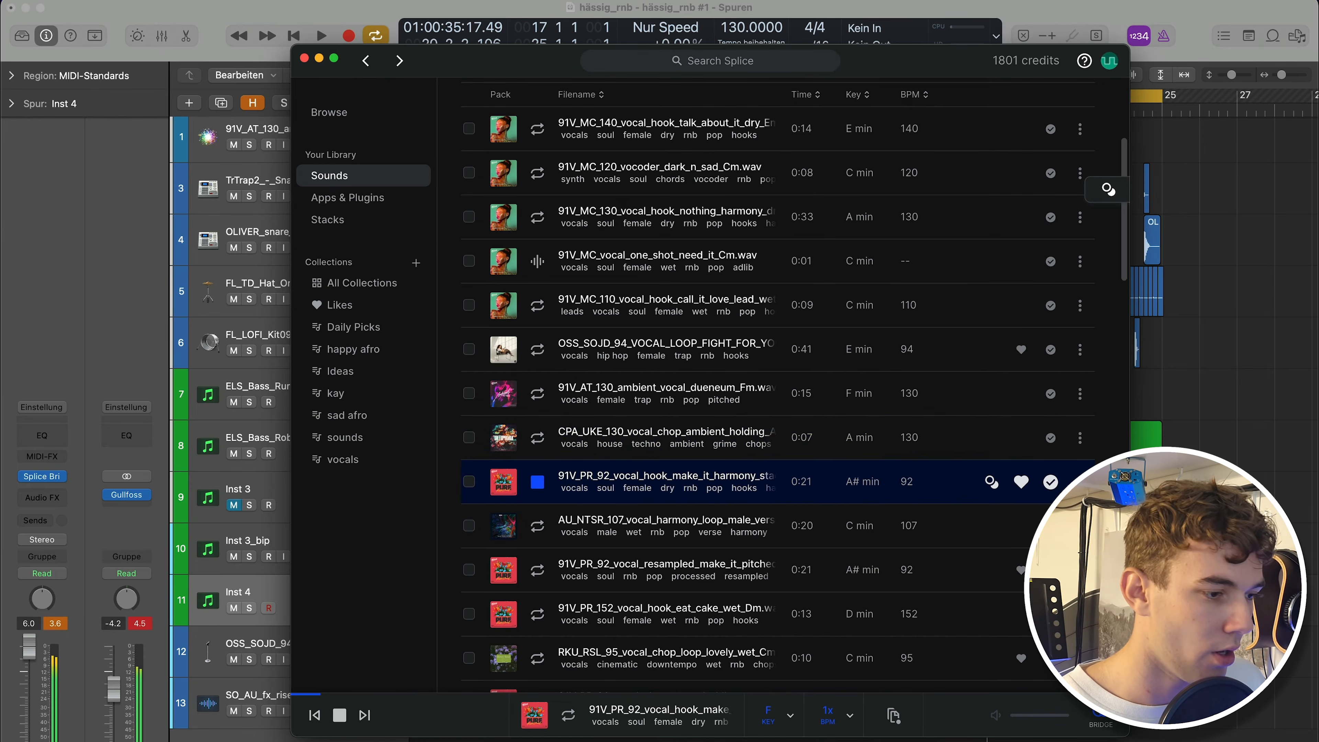
key(super+Tab)
key(space)
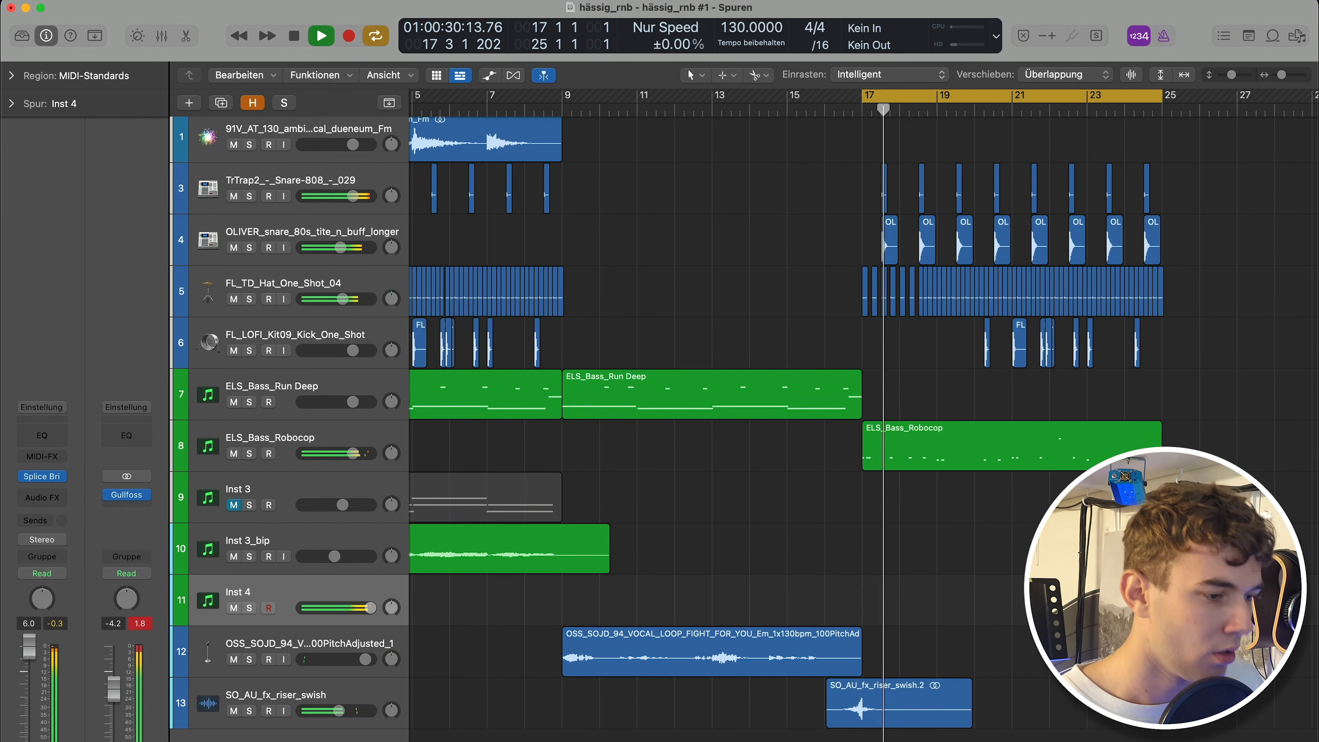
click(945, 735)
key(Up)
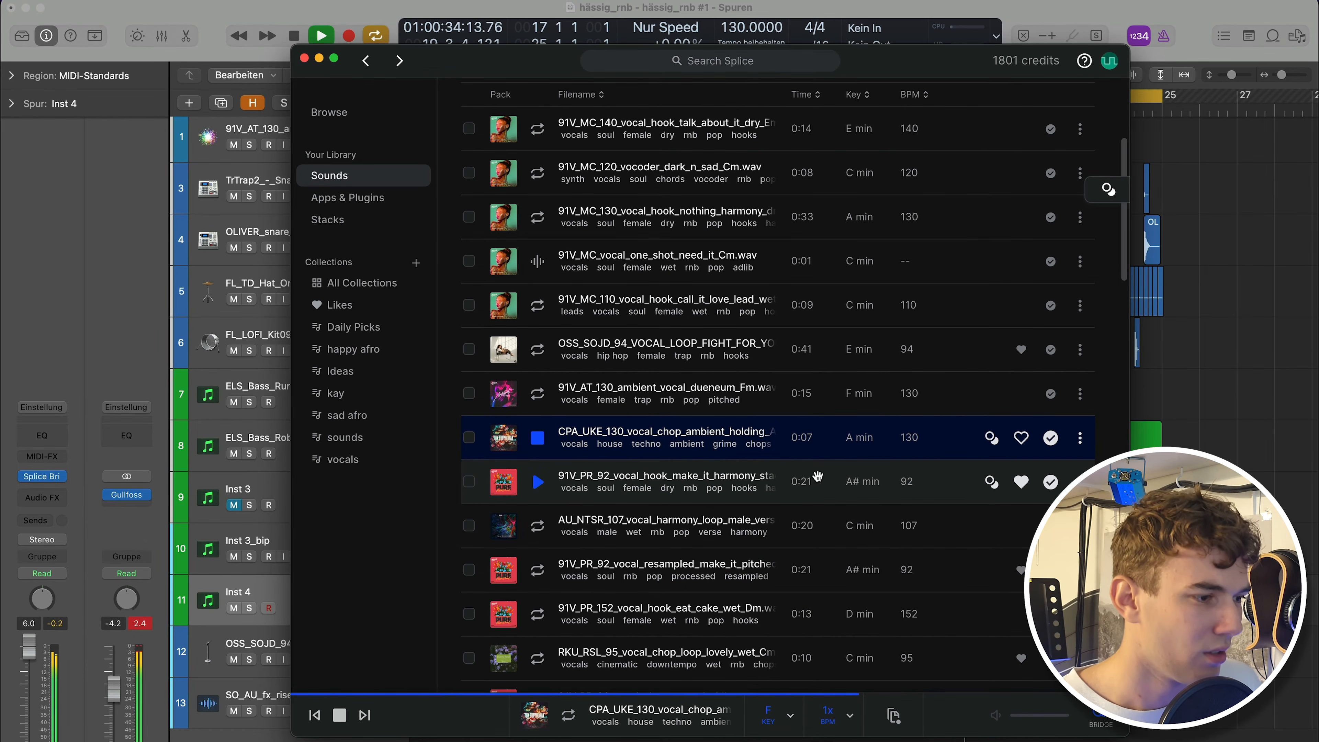
key(Up)
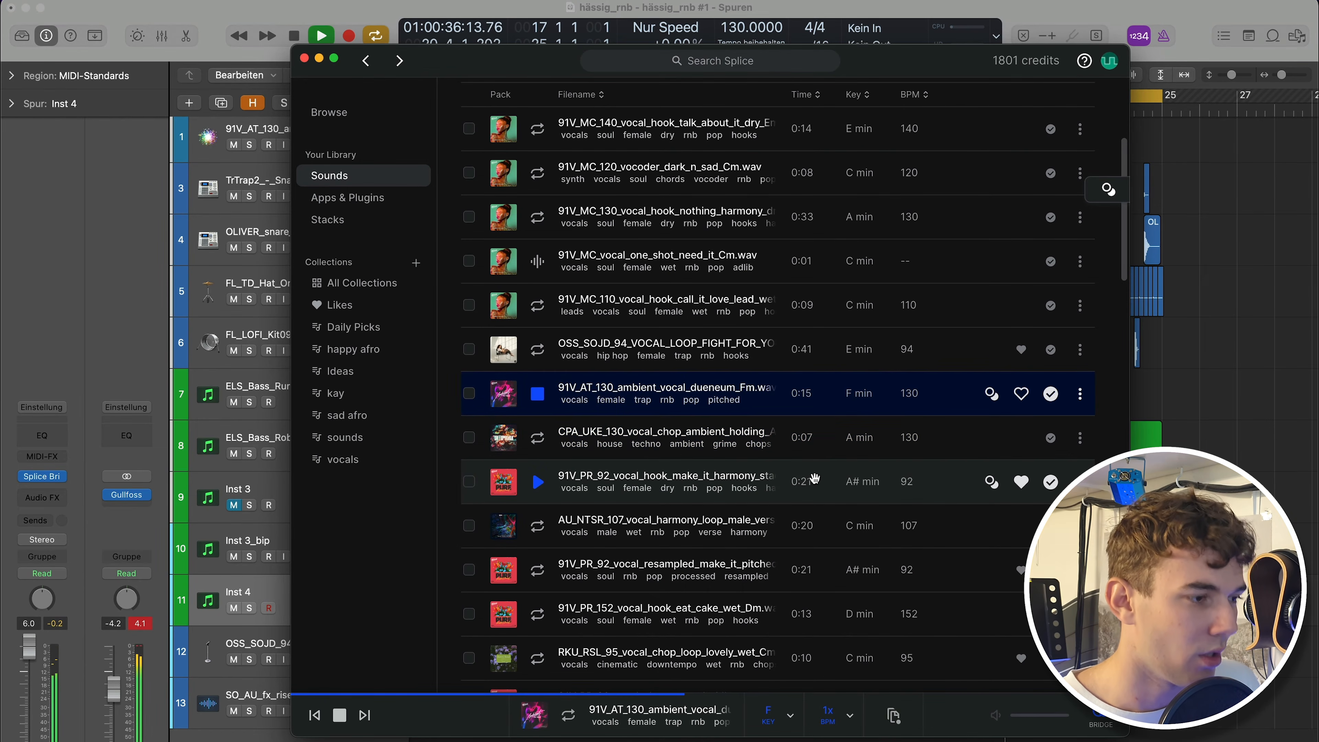
key(Up)
scroll(826, 447, up, 2)
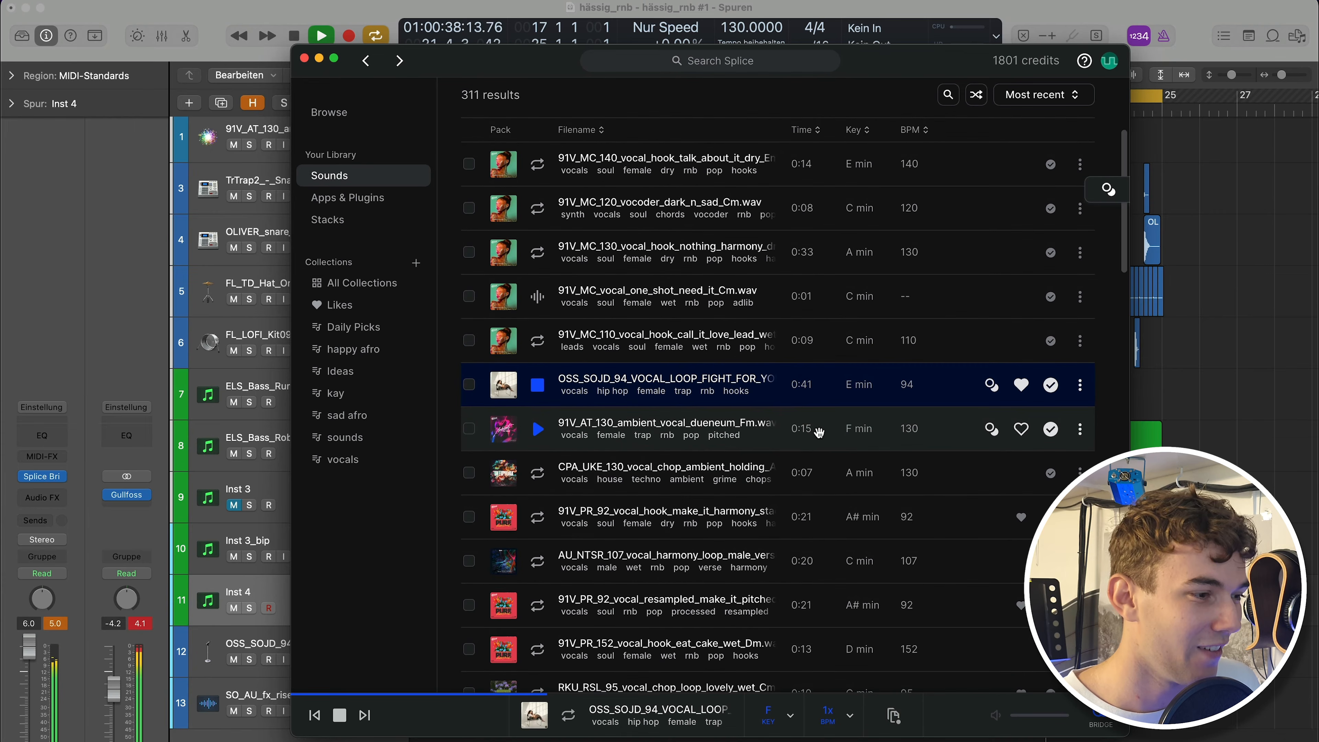
click(808, 252)
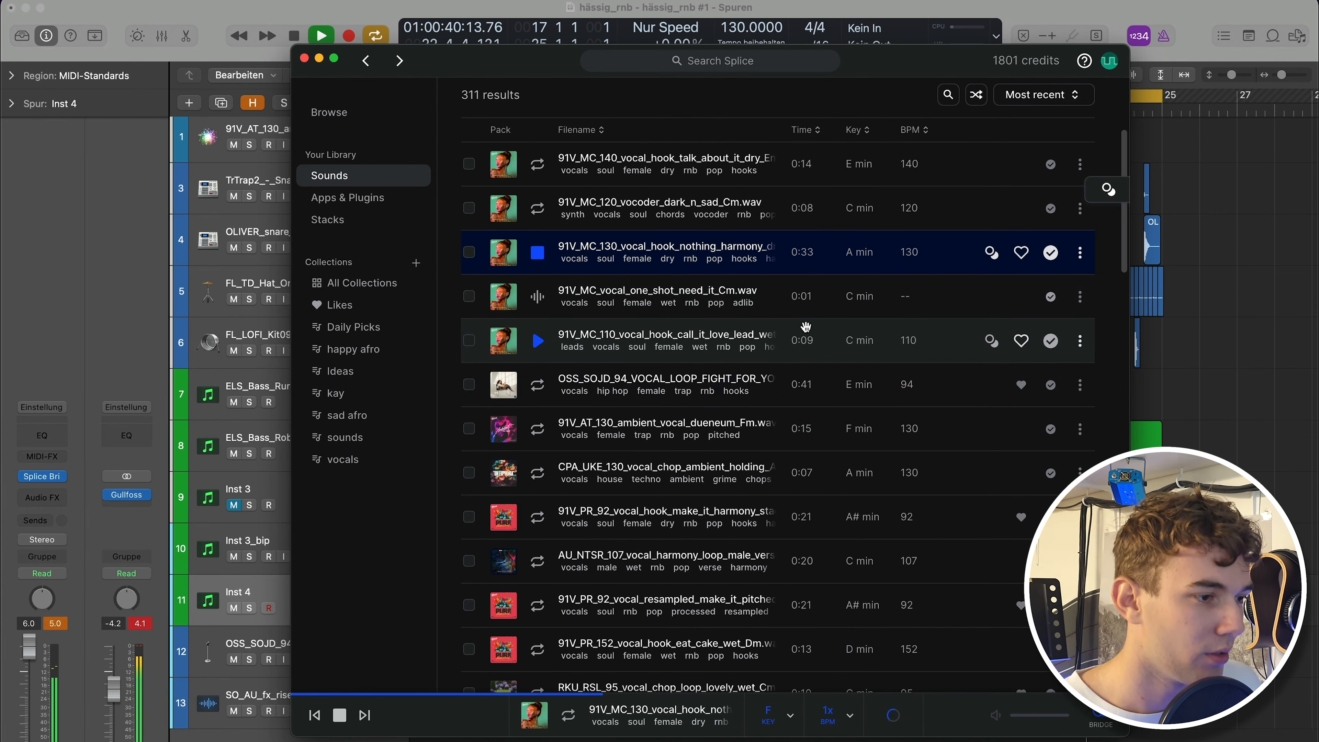
scroll(915, 337, up, 2)
key(Up)
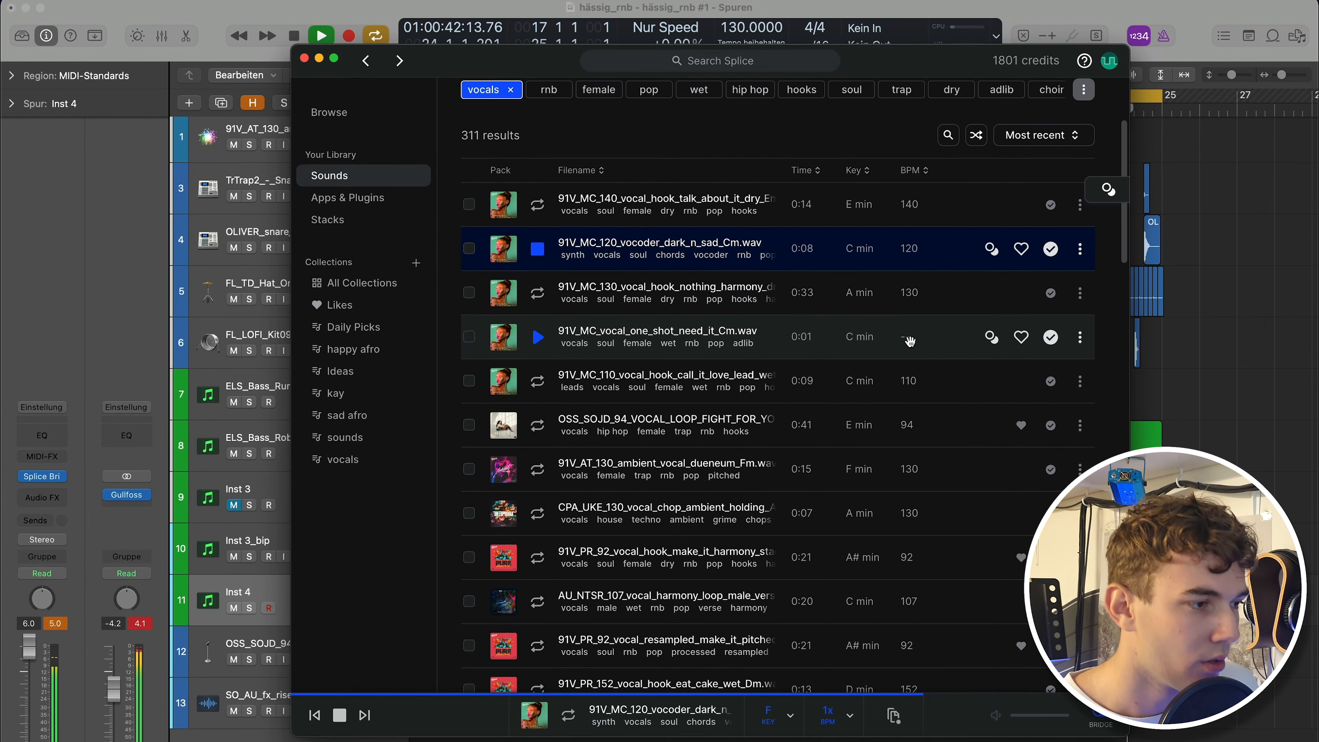
key(Up)
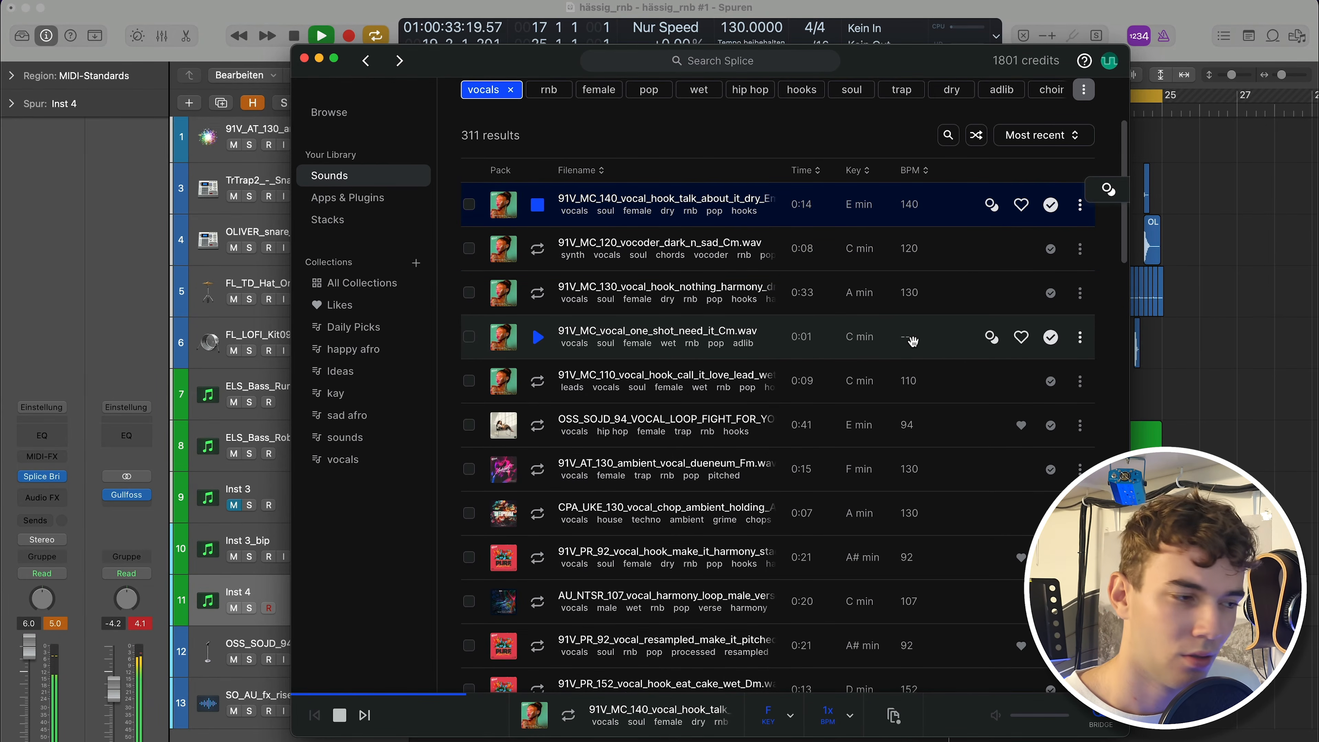
scroll(913, 340, down, 2)
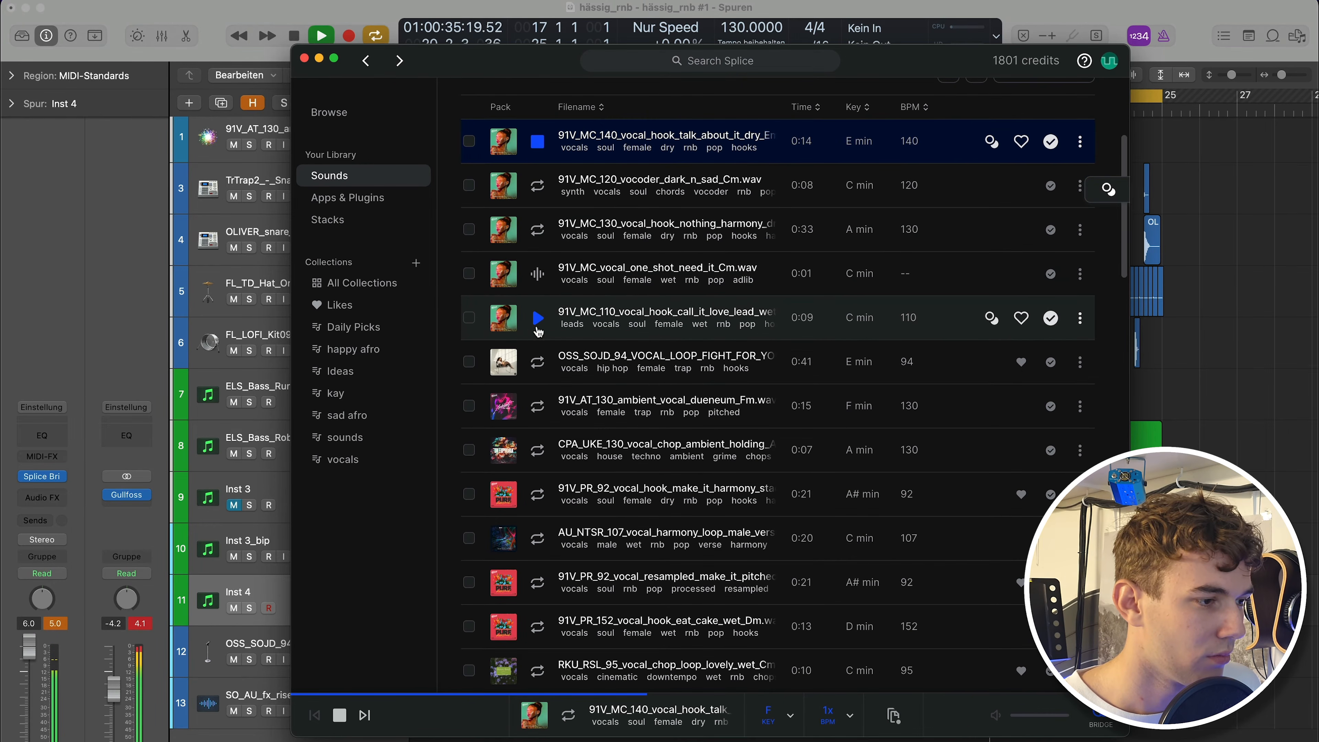
click(538, 318)
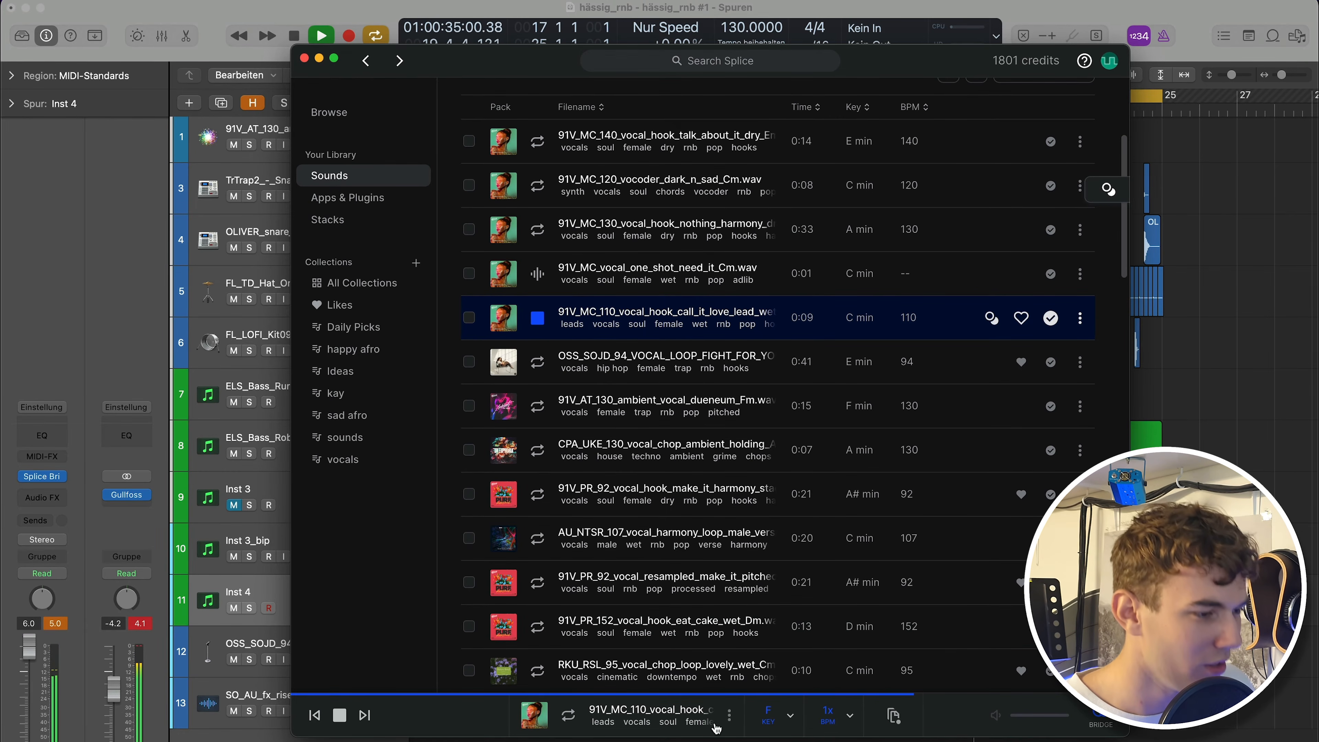
Drag the 91V_MC_110_vocal_hook_call_it_love_lead_wet sample onto a new track at bar 17 and repeat it at bar 21.
drag(897, 717, 906, 739)
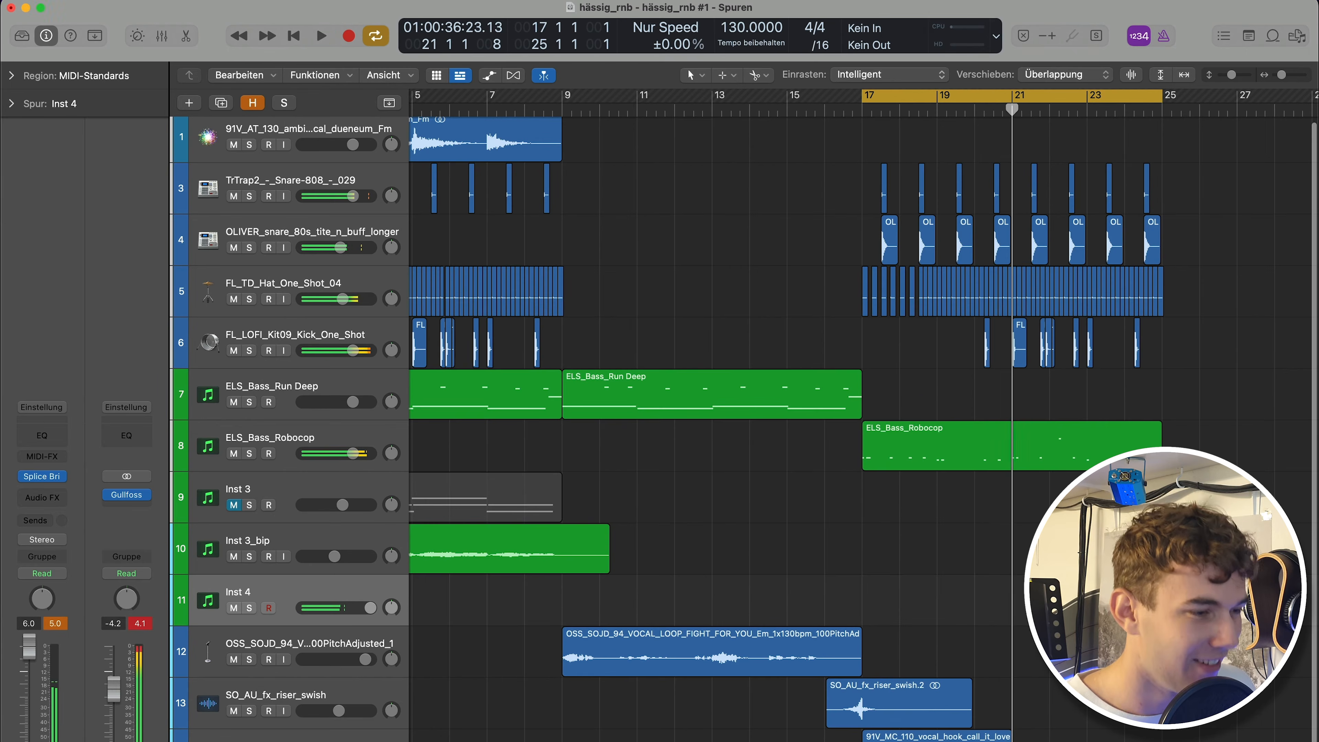
scroll(928, 677, down, 1)
scroll(924, 696, down, 2)
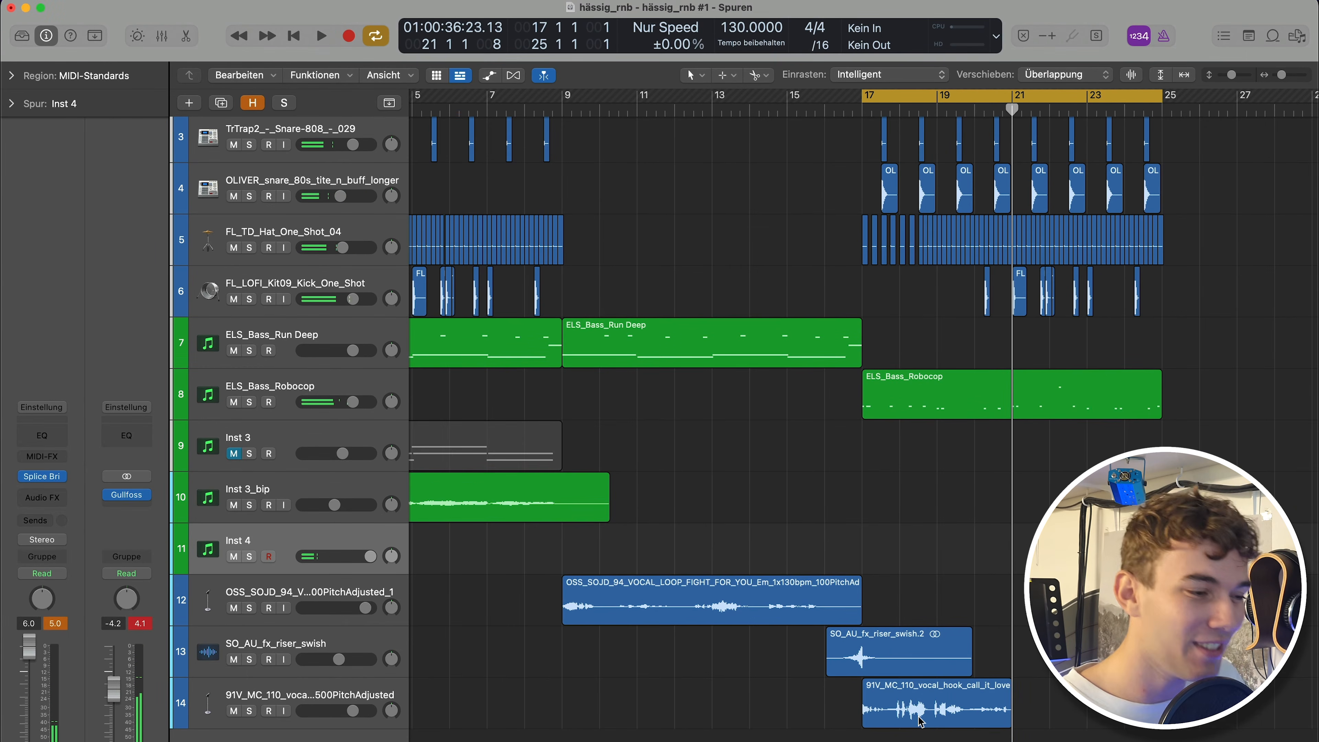
click(920, 721)
key(super+Right)
scroll(1043, 160, up, 1)
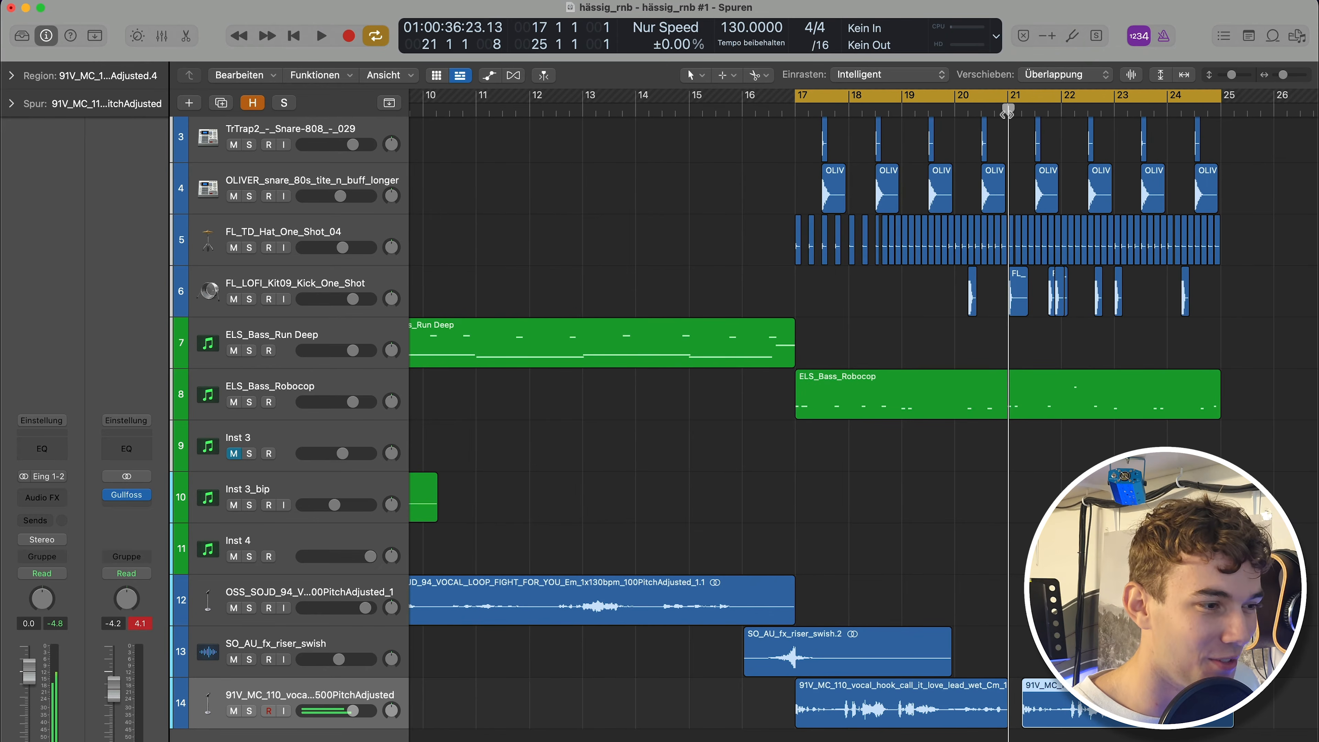
Copy the intro's vocal sample, snare, hi-hat and kick regions to bar 25.
click(1007, 111)
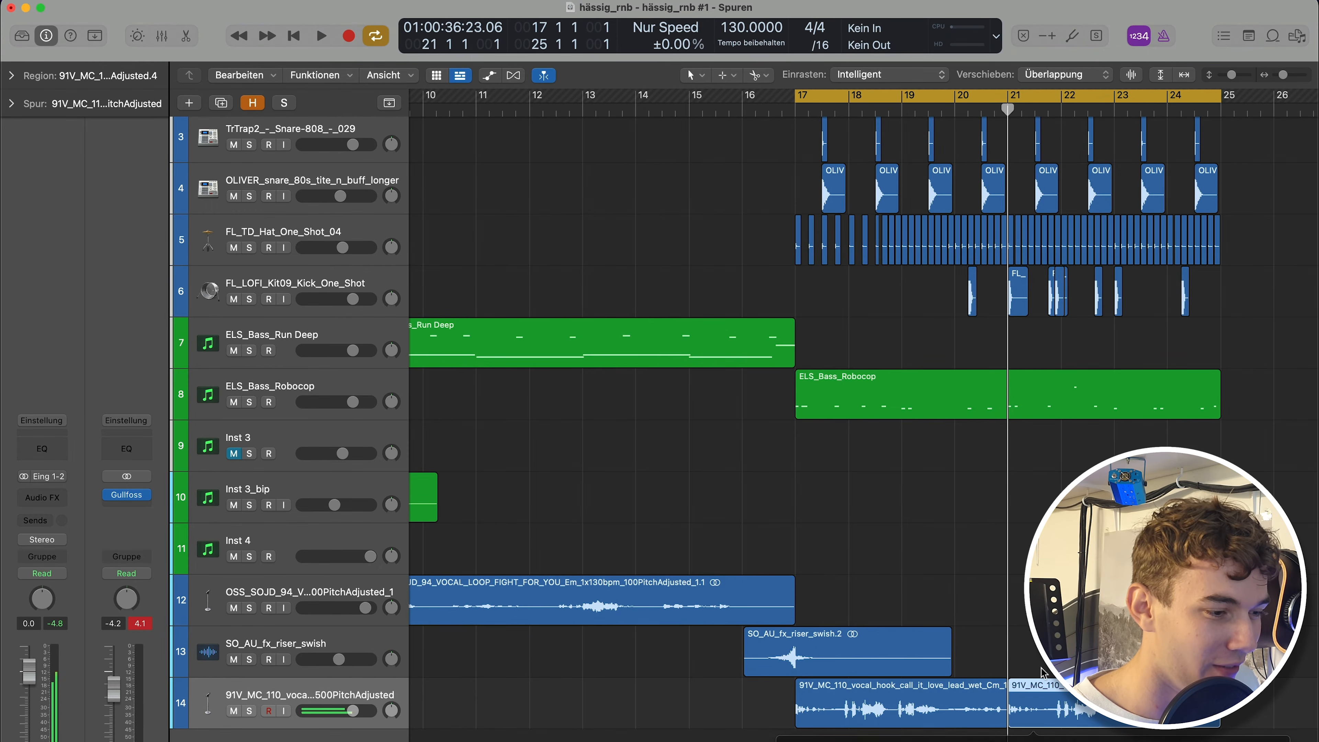
key(super+Left)
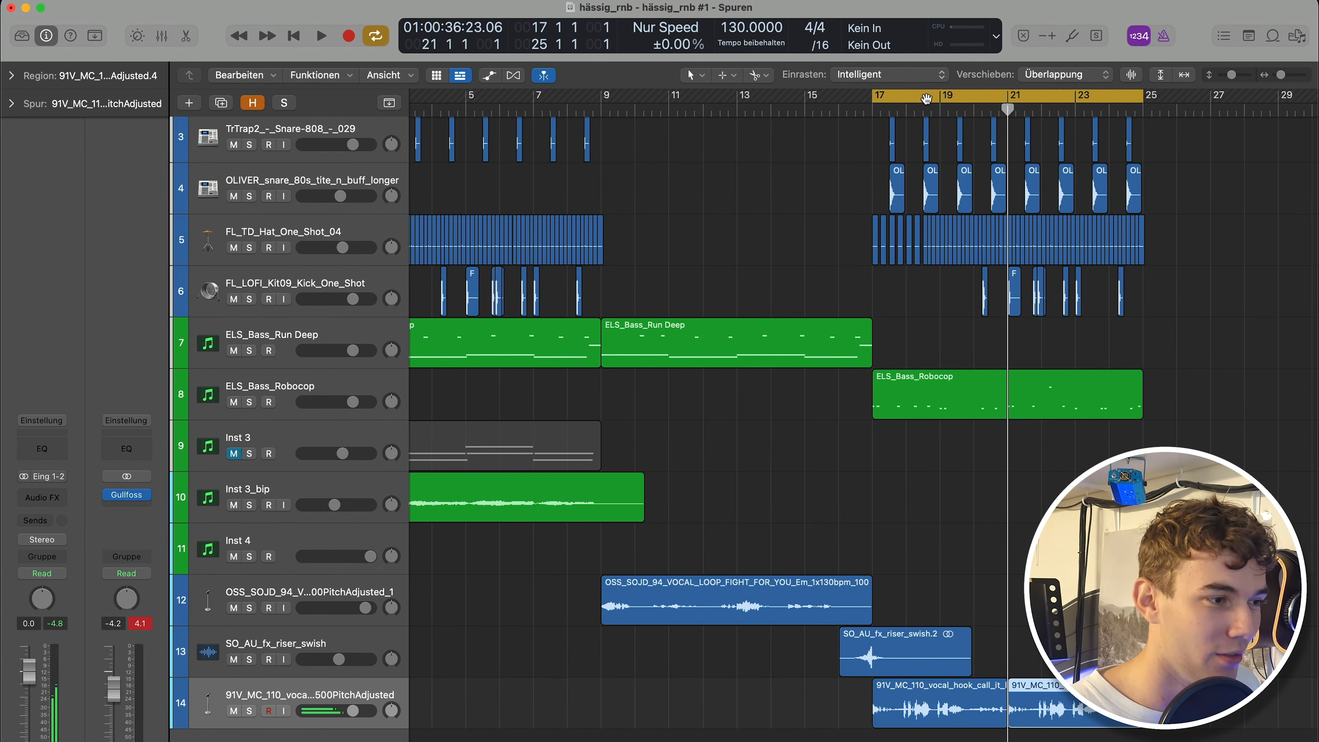
click(927, 99)
click(771, 112)
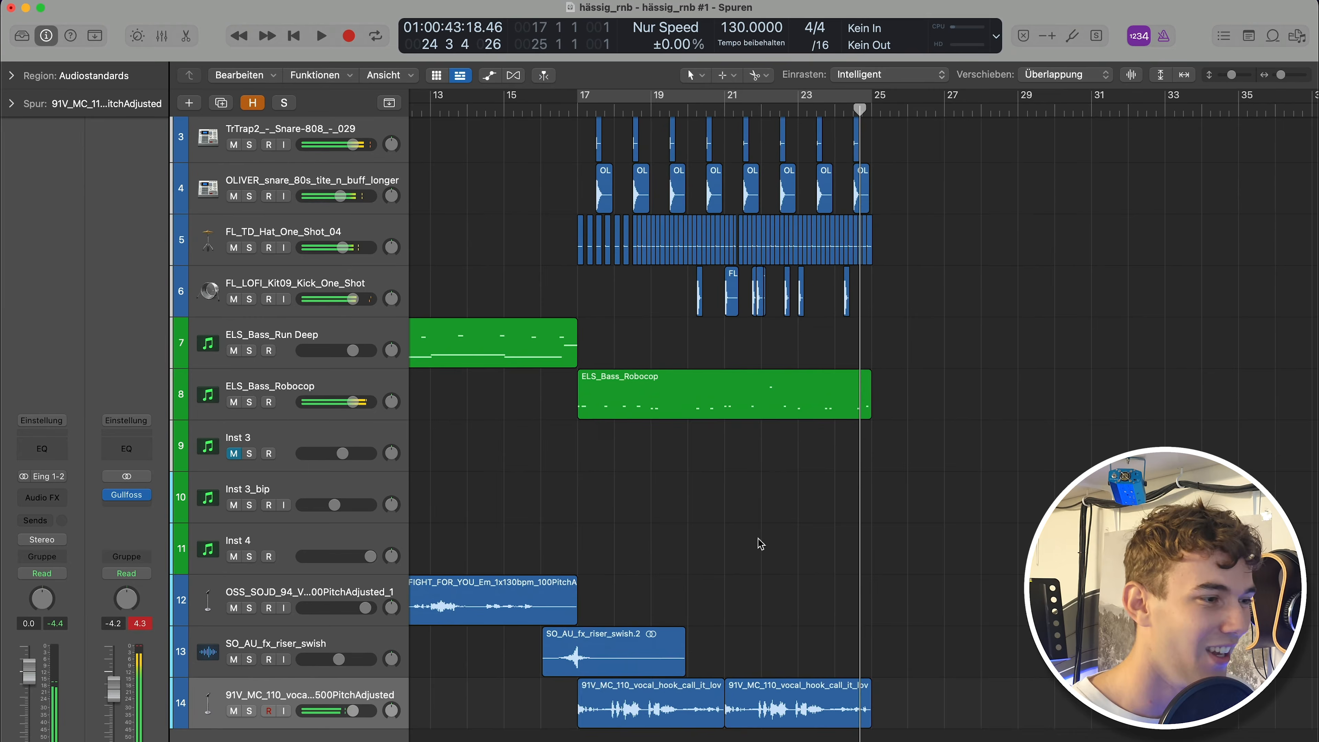
ctrl+alt+click(776, 532)
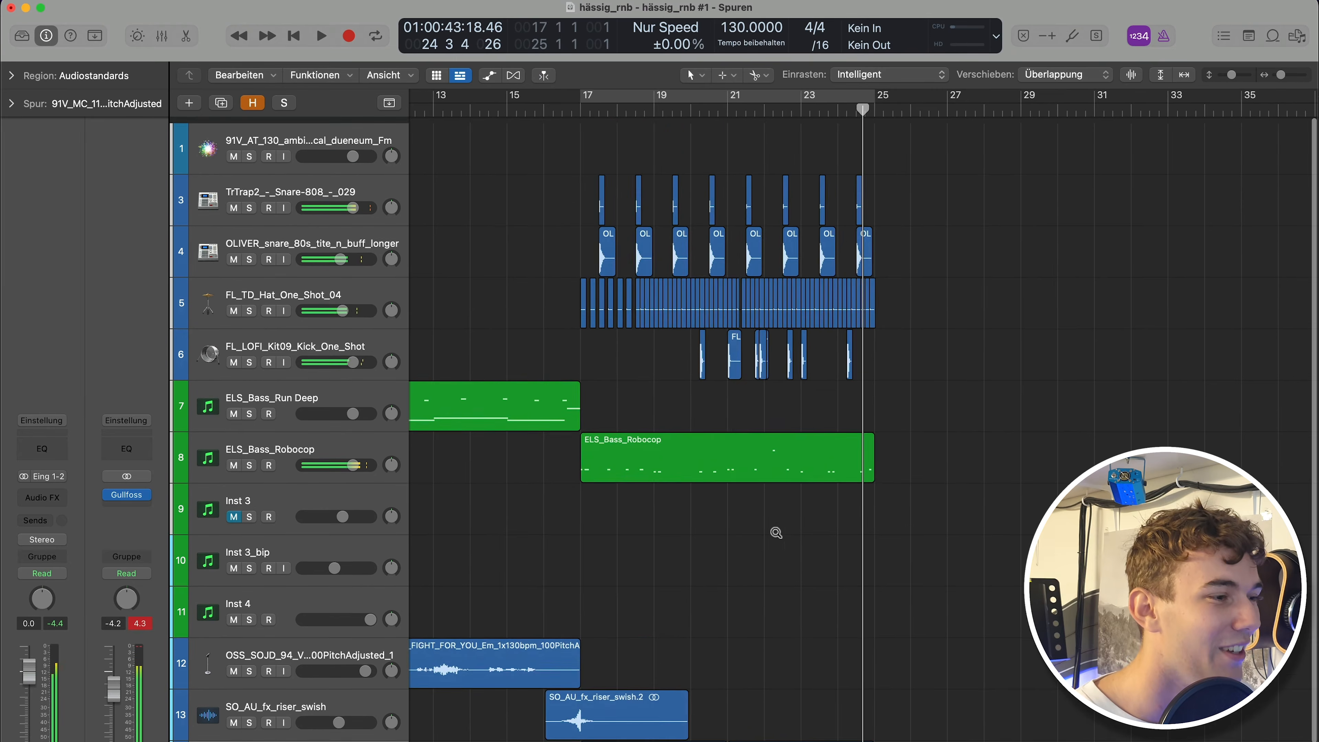
scroll(520, 283, left, 3)
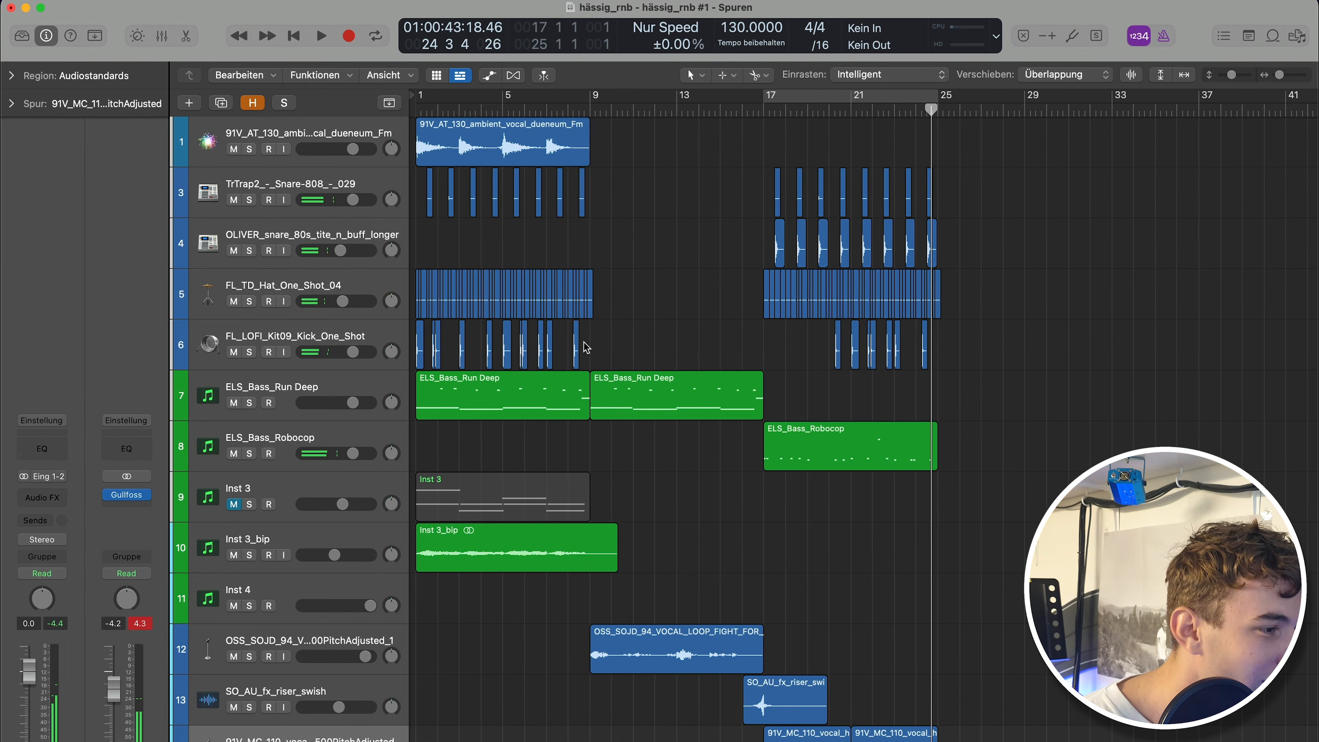
drag(586, 347, 421, 135)
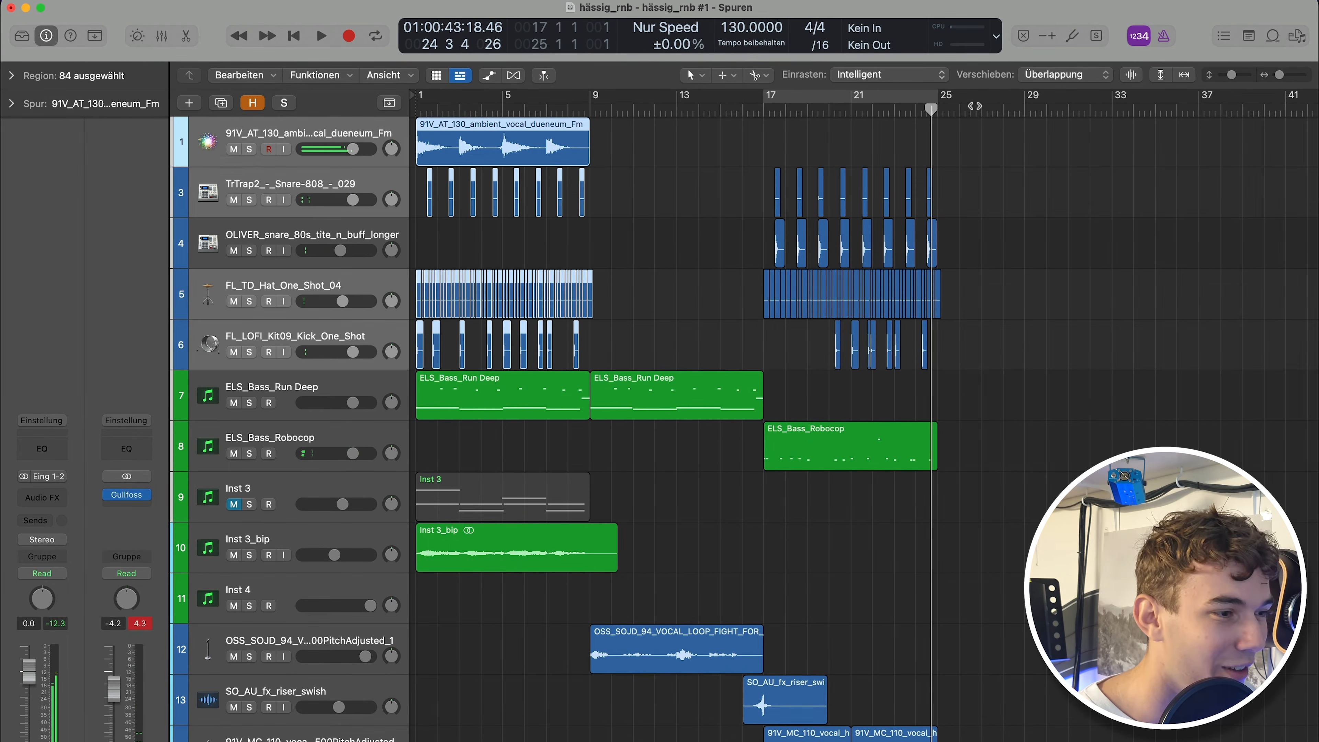
key(super+v)
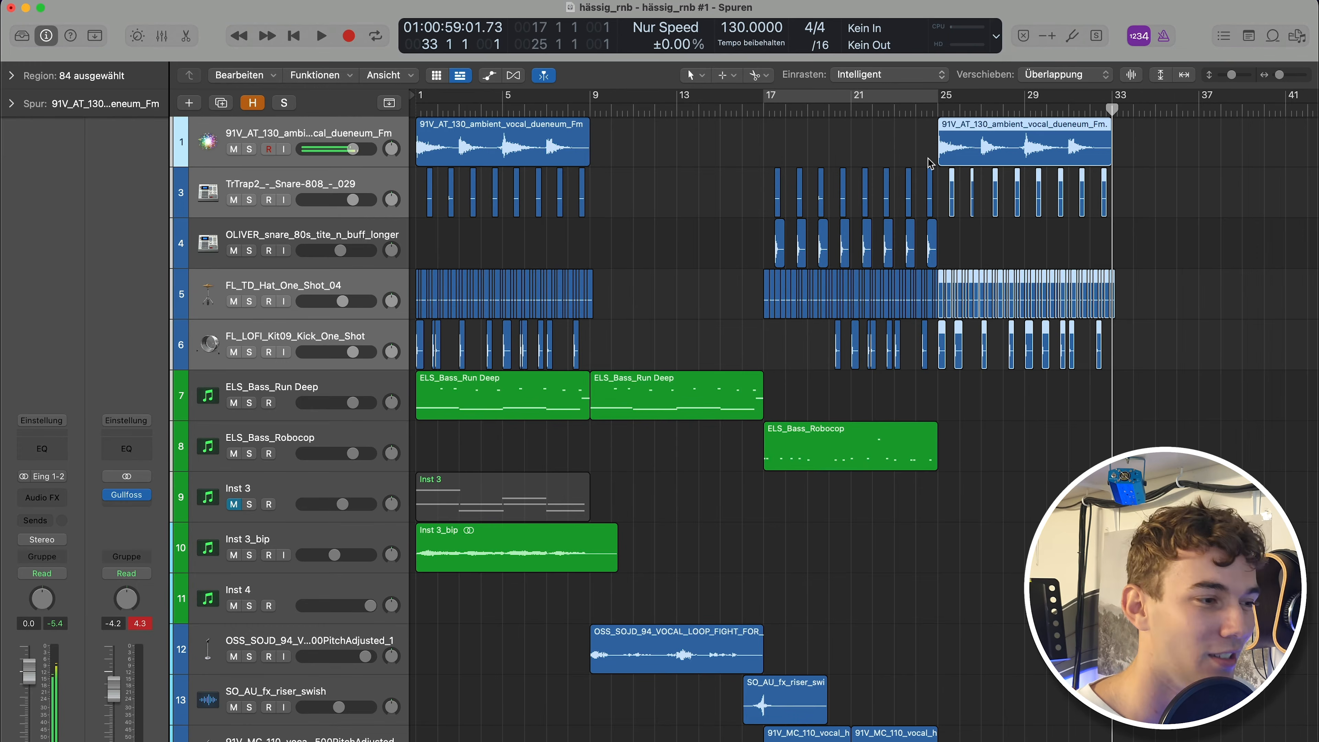
Copy the first ELS_Bass_Run Deep region to bar 25.
click(853, 386)
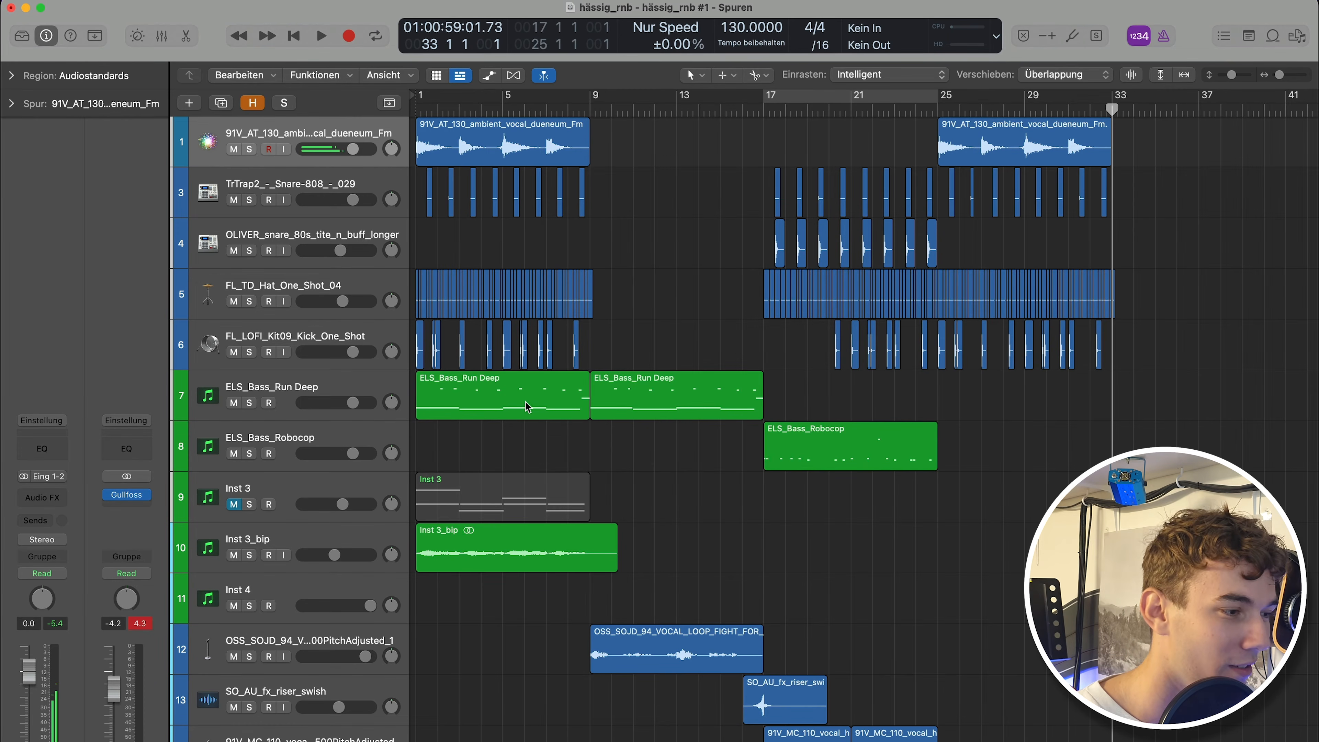
drag(525, 407, 1047, 407)
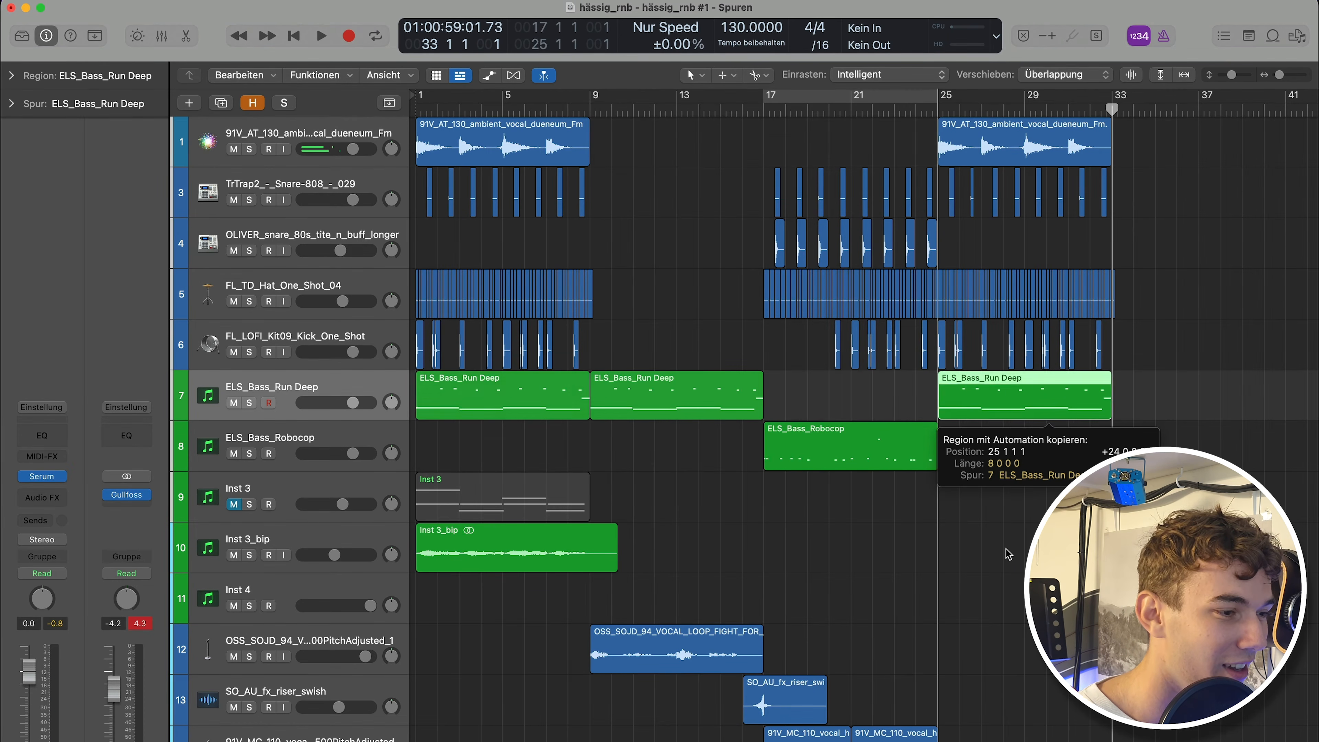
click(1007, 554)
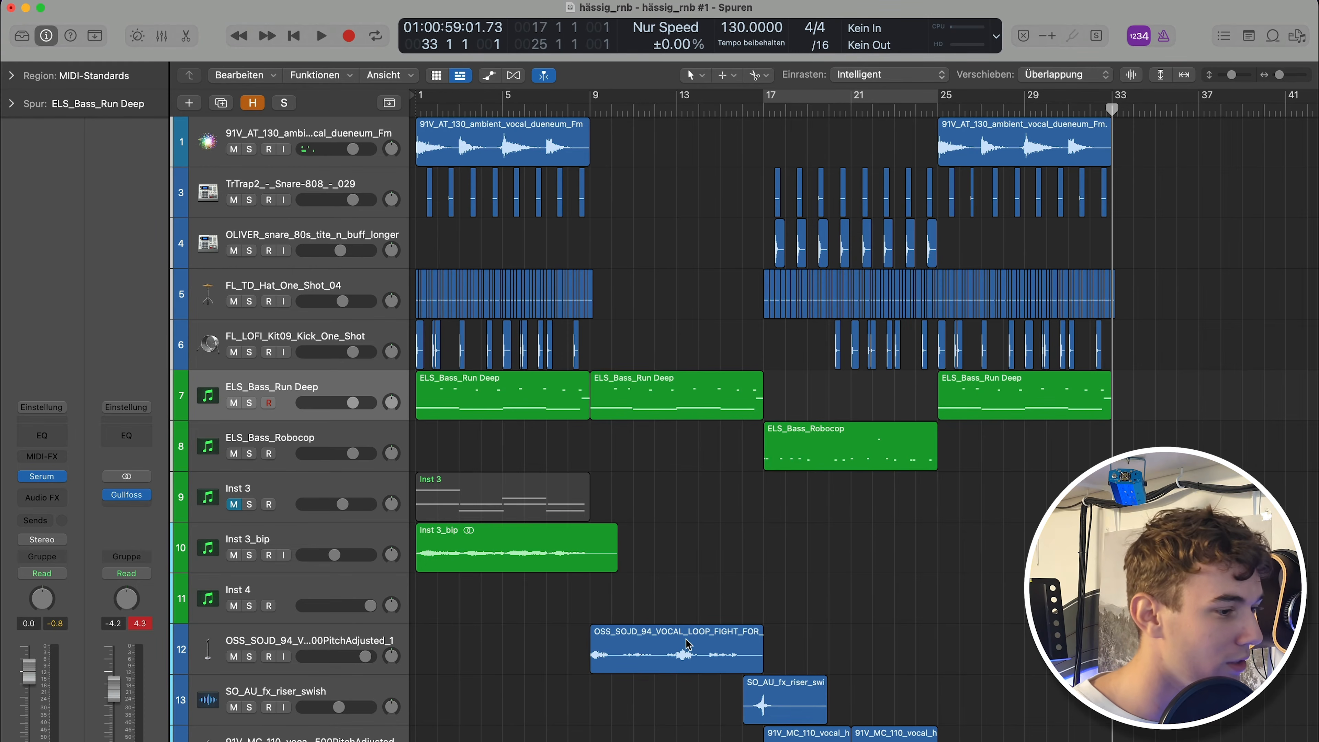
Move the Inst 3_bip region to start at bar 25.
drag(515, 546, 624, 546)
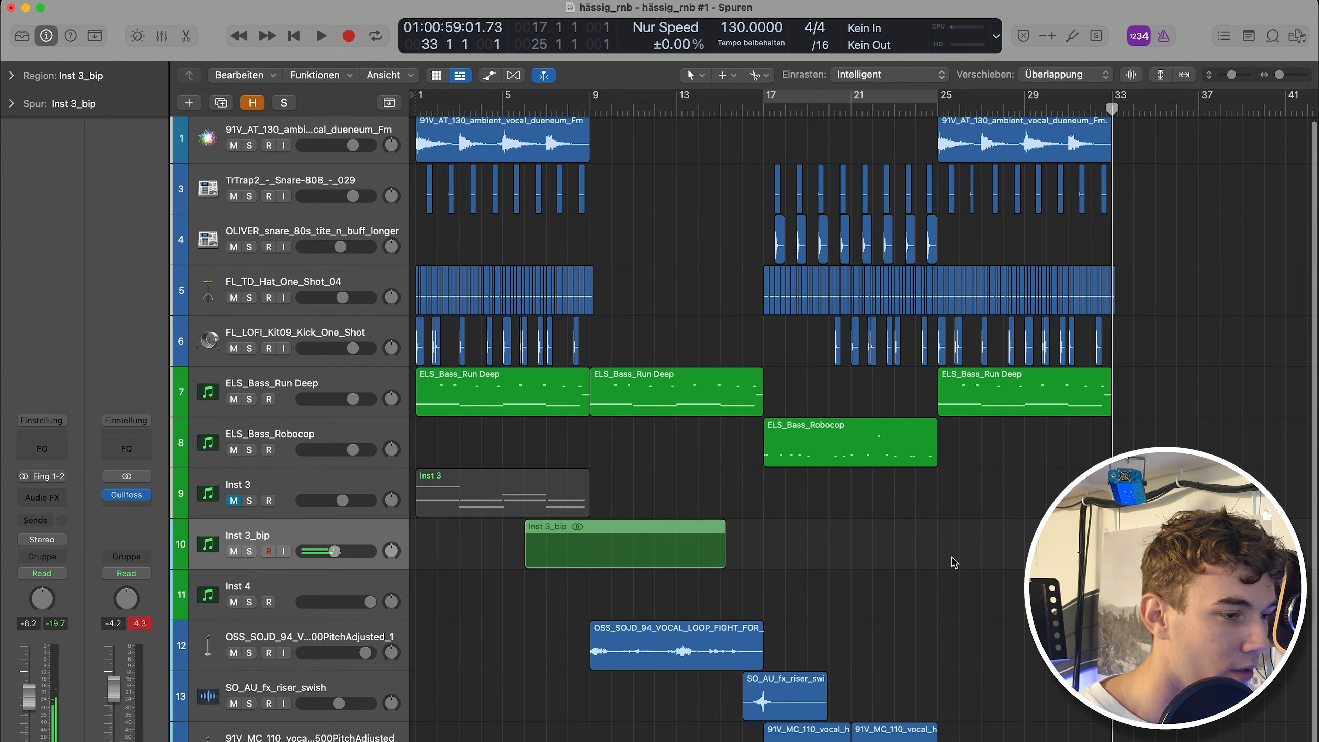
drag(953, 558, 1016, 552)
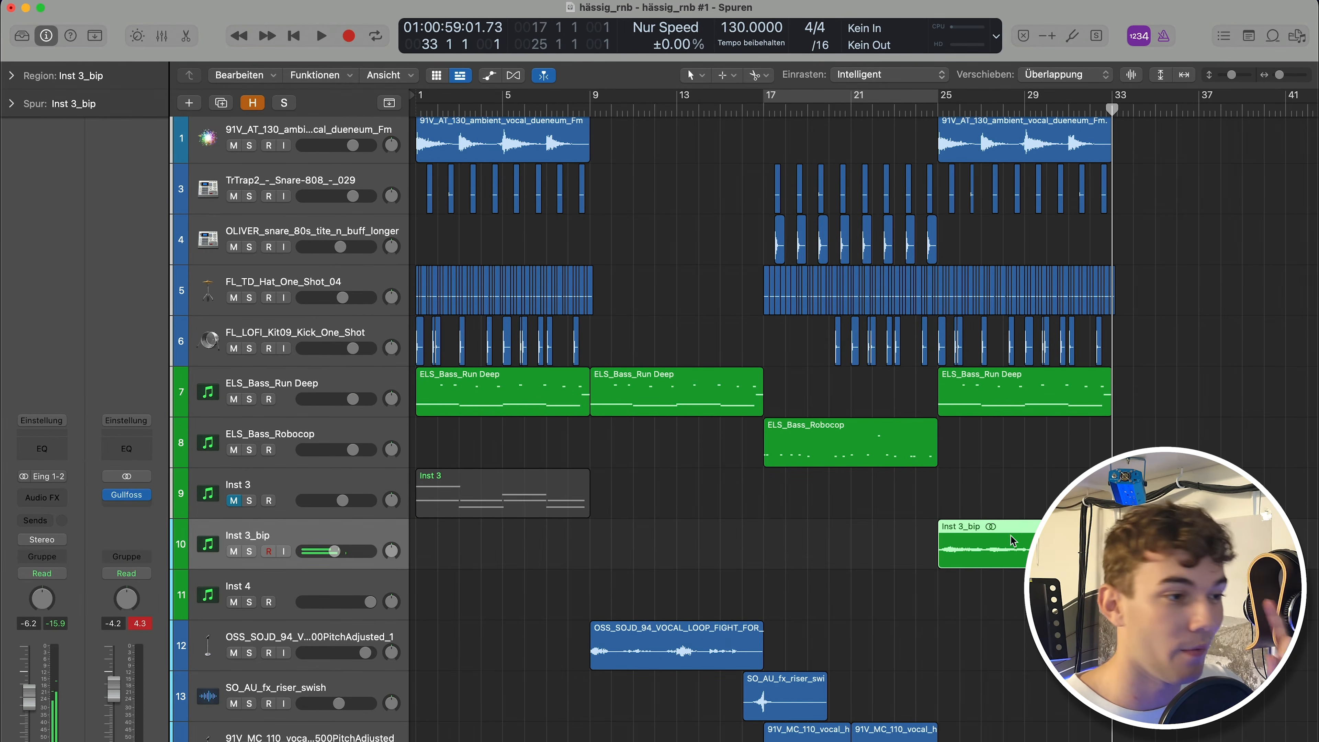
Select the regions from bar 25 to 33, repeat them to bar 33 and play the arrangement.
drag(1189, 427, 940, 125)
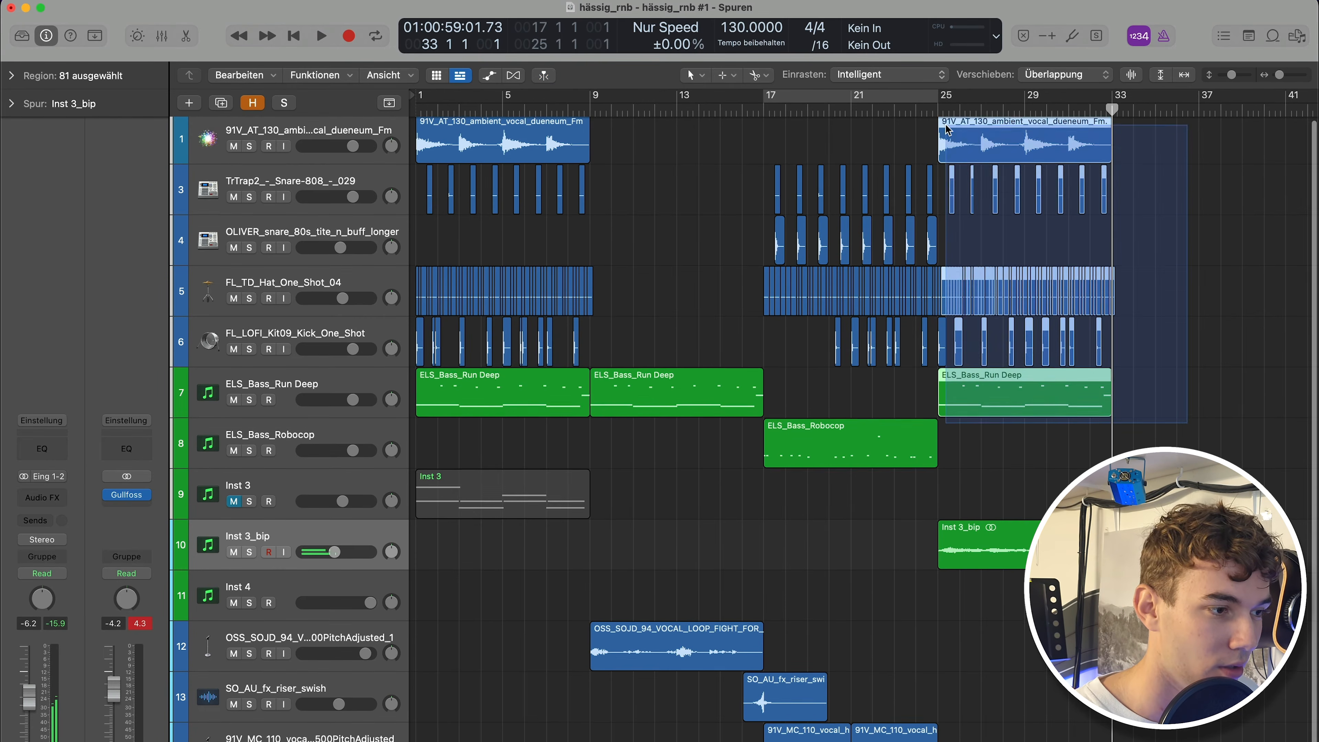
key(z)
key(space)
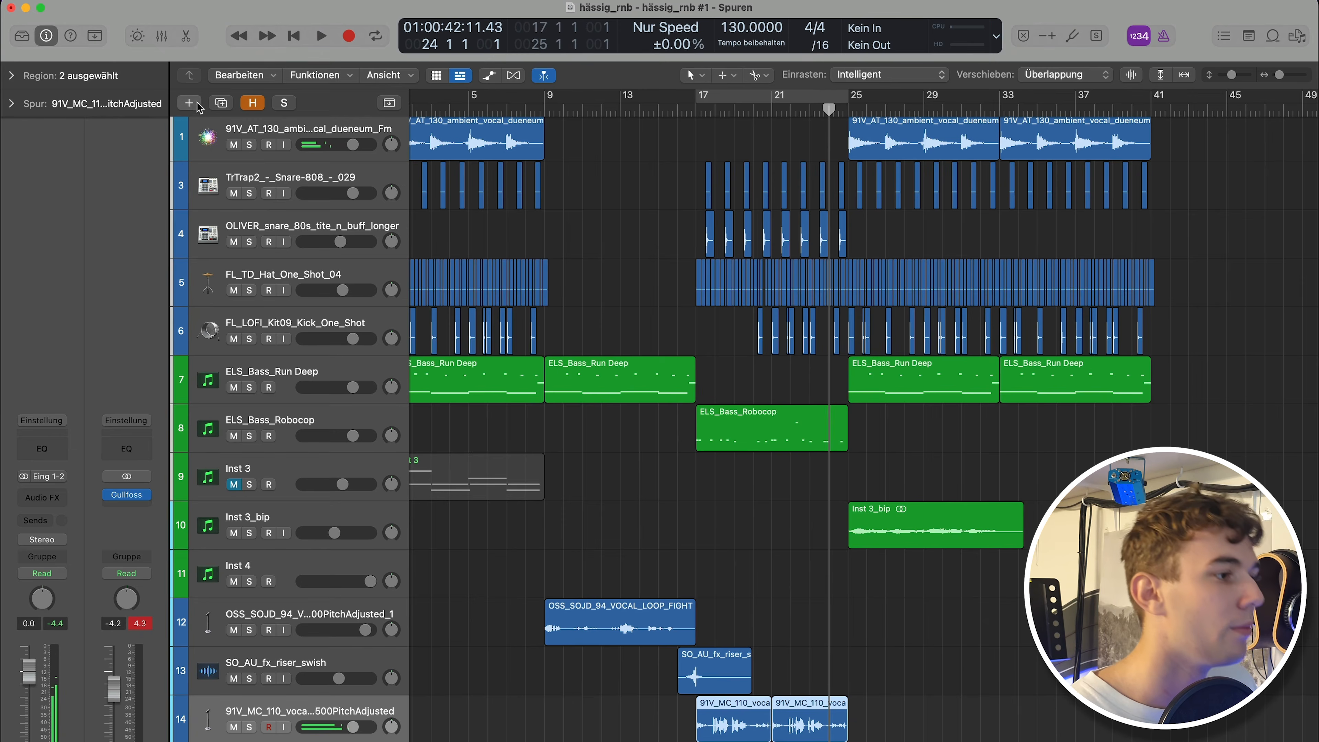
Create a new software instrument track using Serum.
click(189, 102)
click(617, 382)
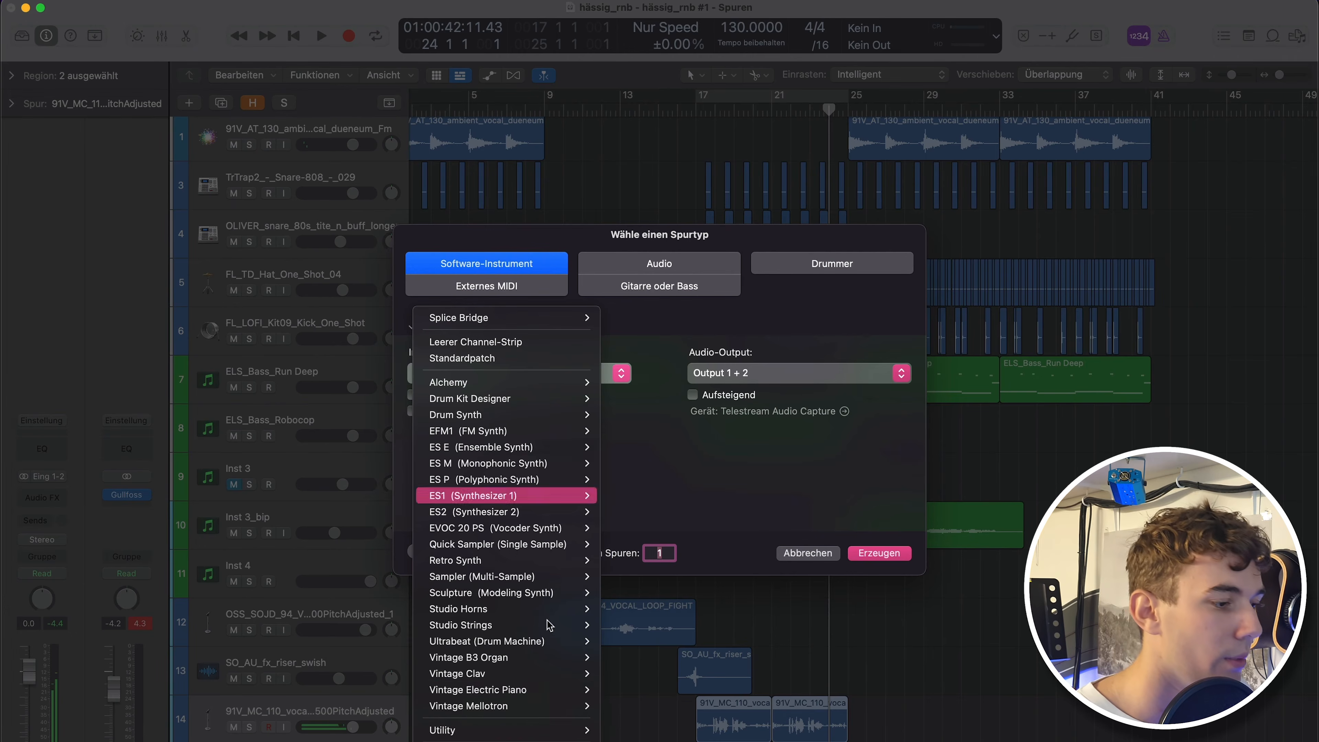
mouse_move(519, 730)
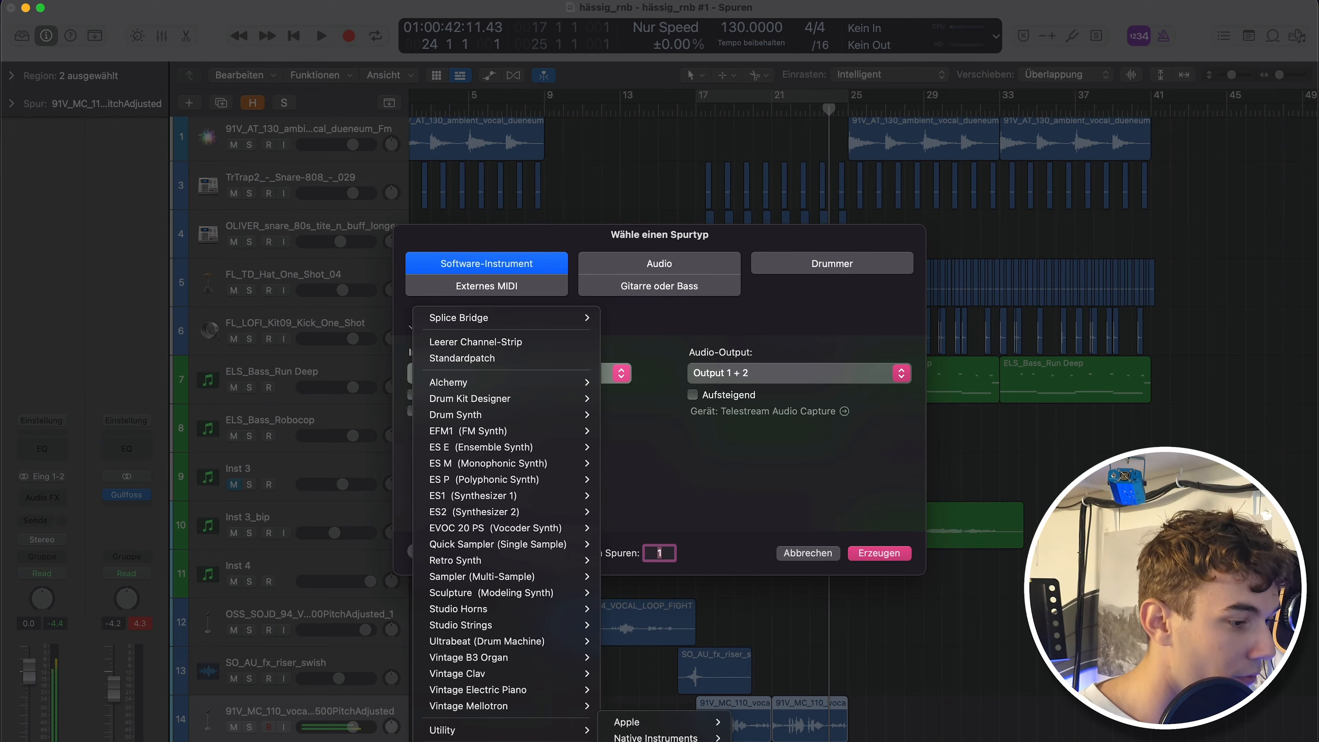
click(842, 740)
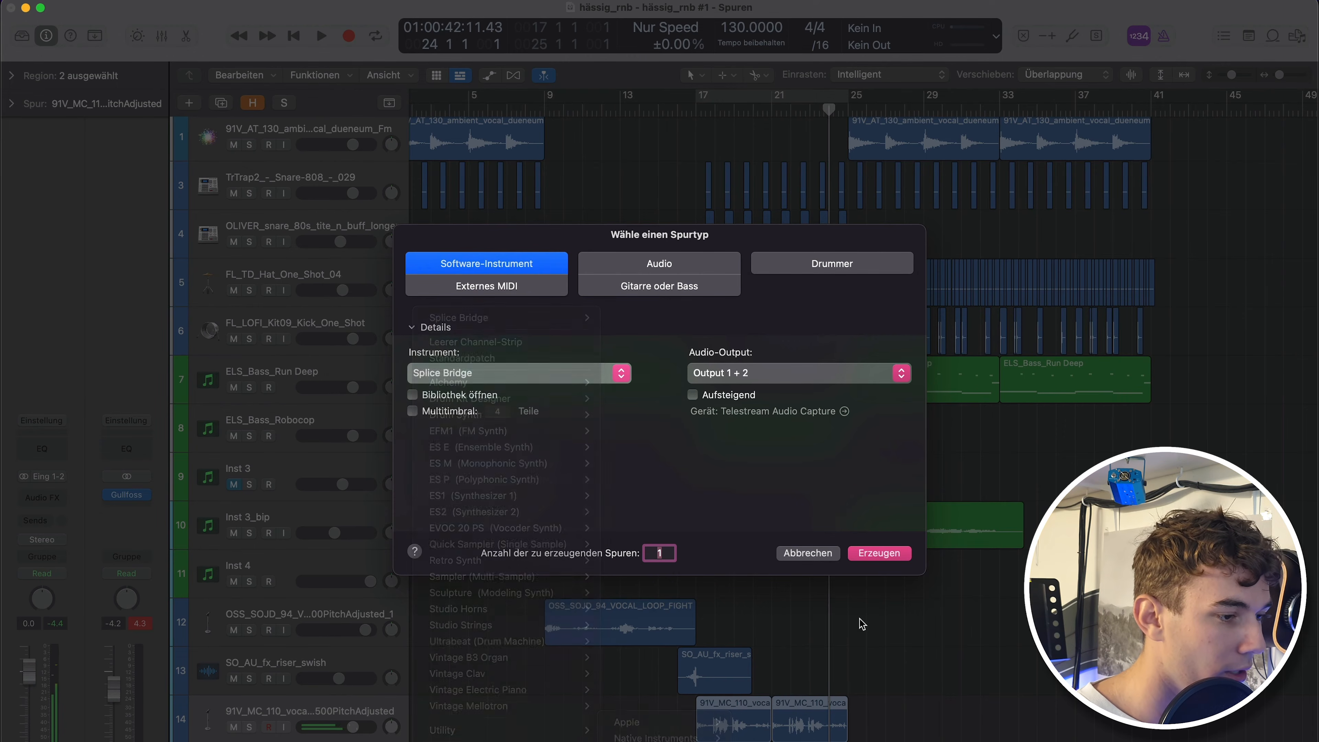
click(882, 550)
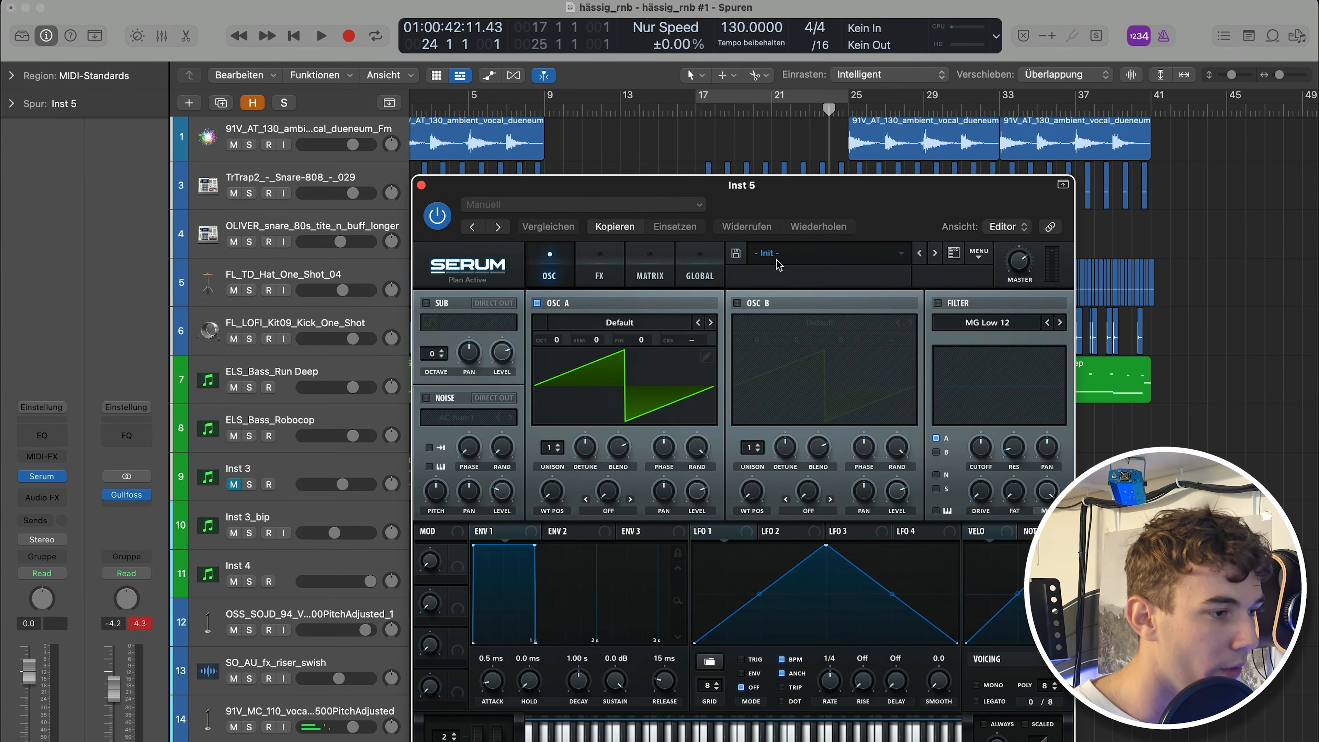
Load the FSS_SMTEV2_Lead_Cloud preset in Serum, close the plugin window and stop playback.
click(774, 253)
mouse_move(779, 400)
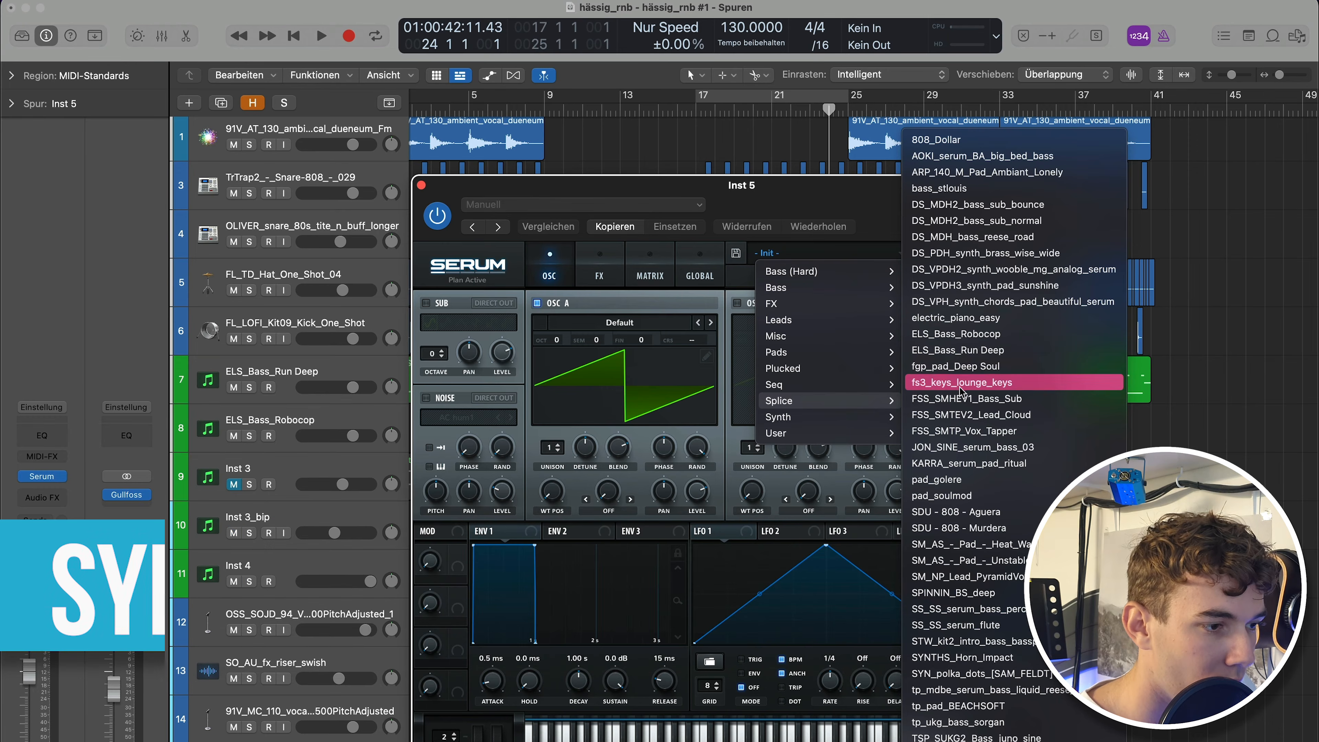
click(975, 415)
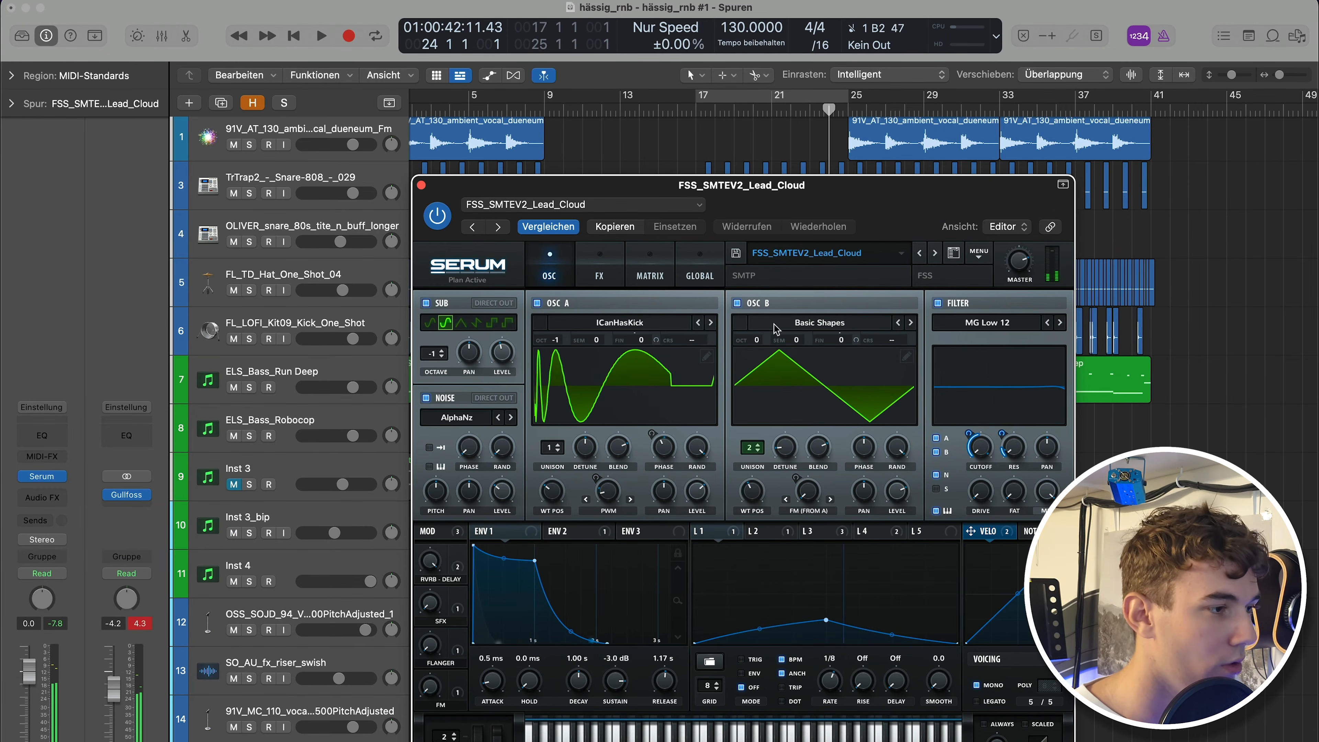
click(421, 185)
key(space)
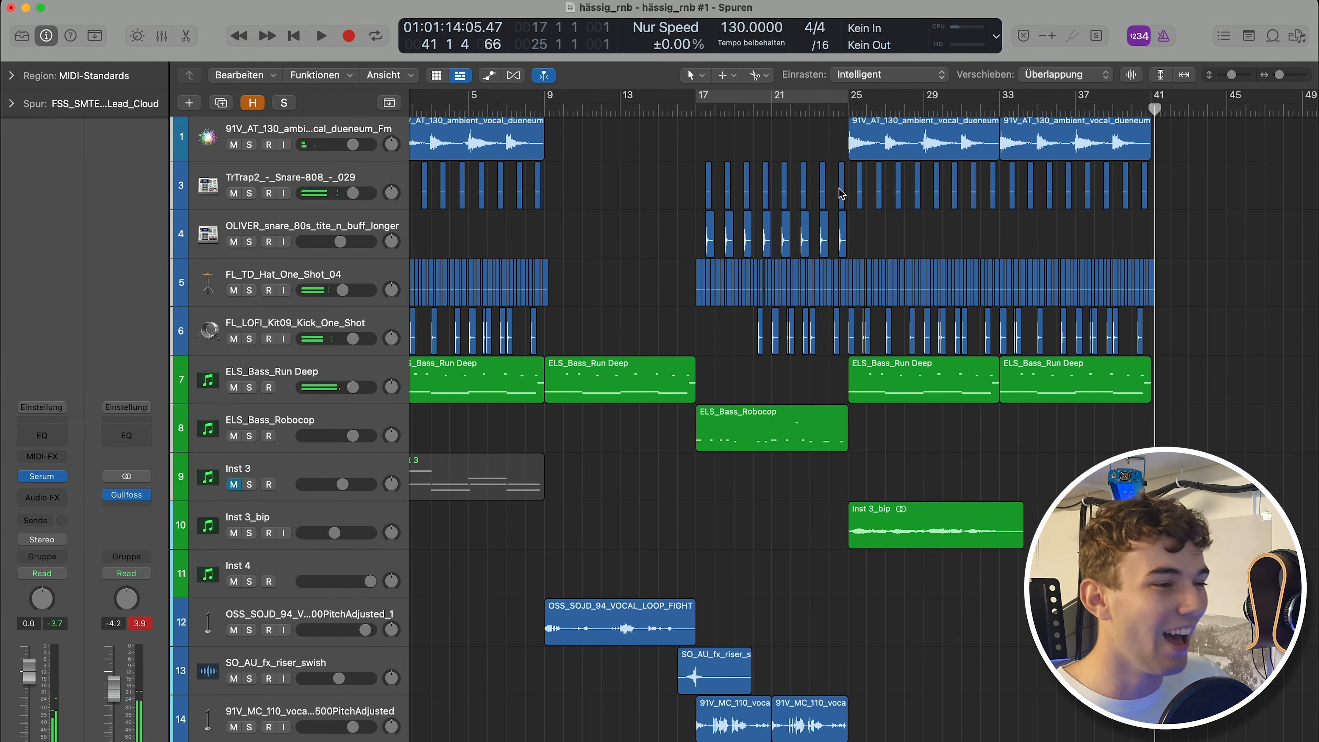
scroll(944, 451, down, 3)
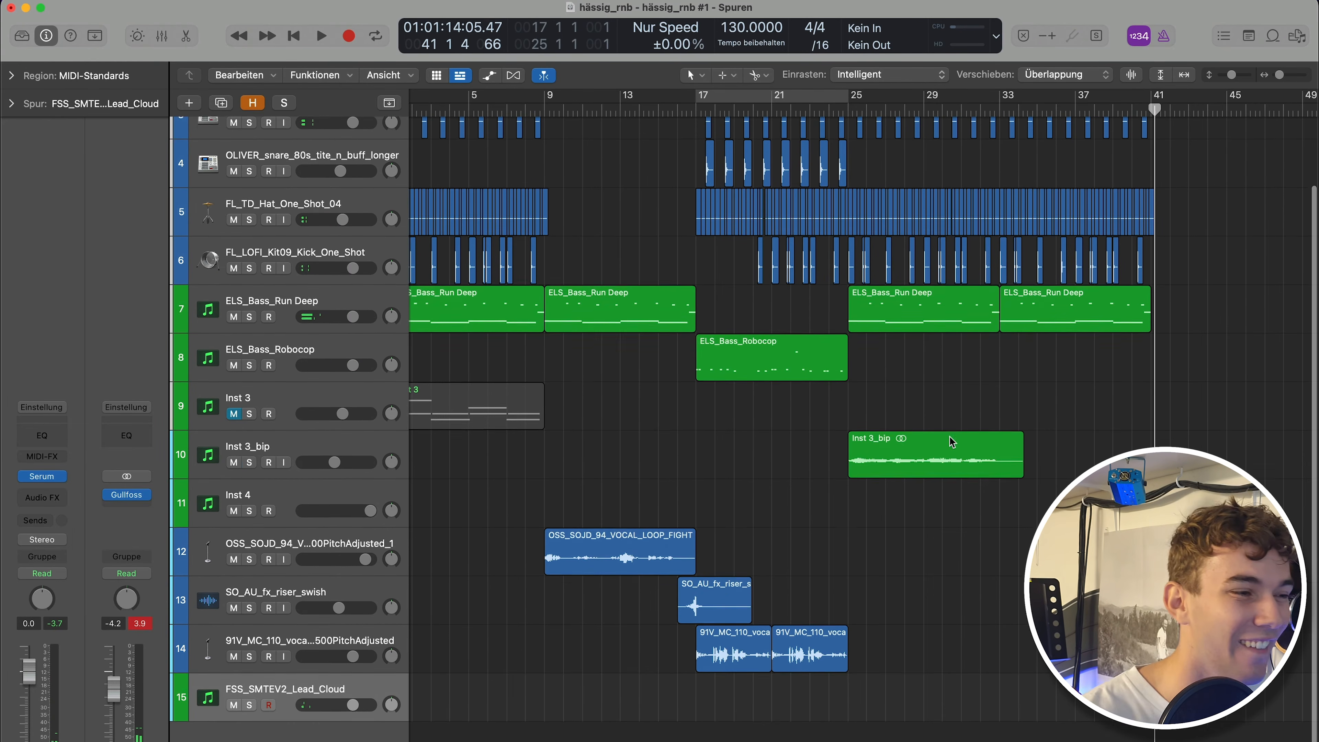
Copy the Inst 3_bip region so the duplicate starts at bar 33.
scroll(890, 548, left, 2)
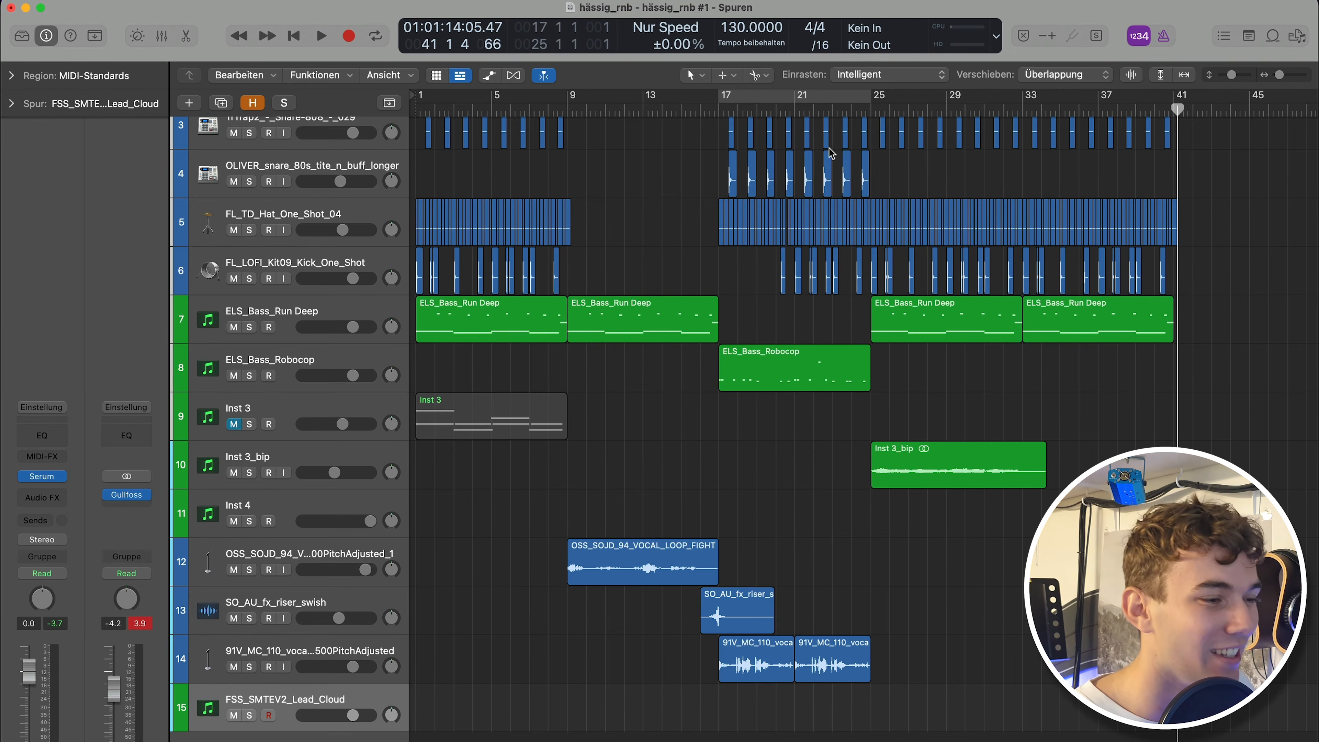
drag(944, 470, 1096, 476)
click(999, 475)
click(911, 420)
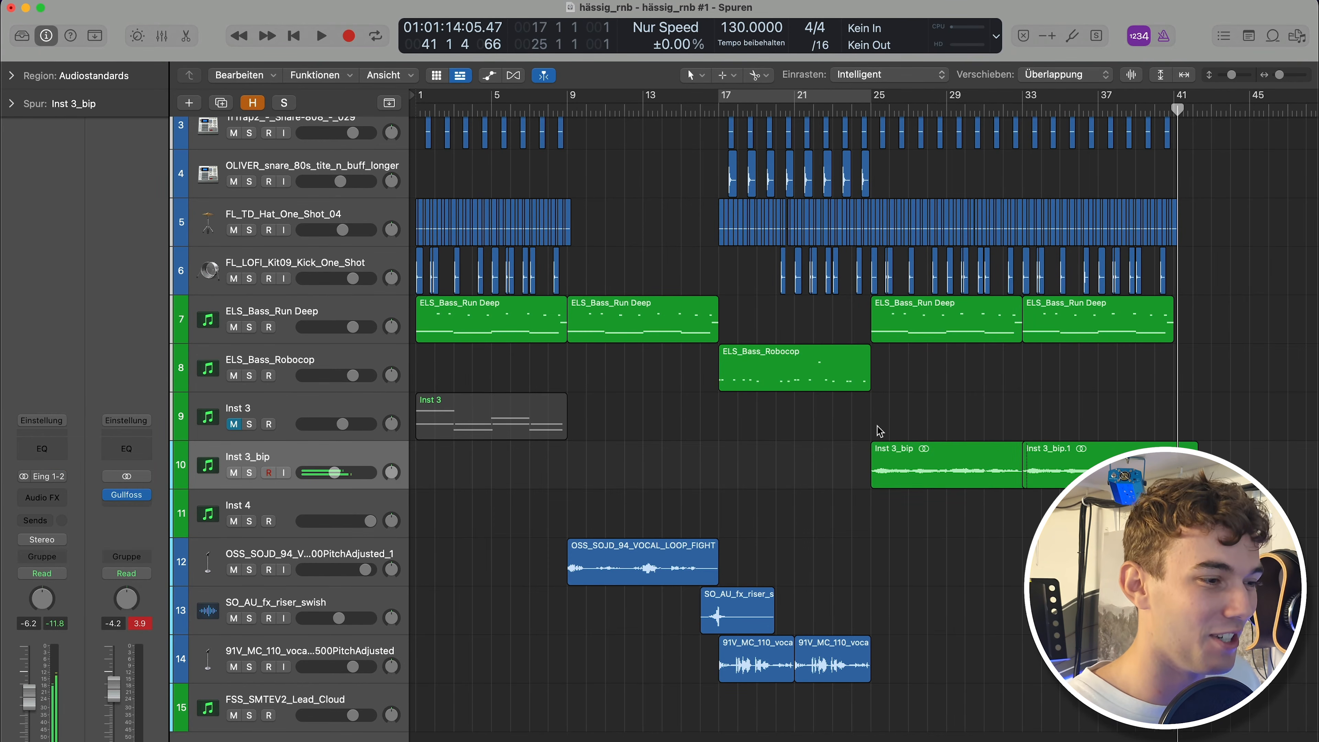
Scroll through the arrangement, placing the playhead near bar 23 and selecting the FSS_SMTEV2_Lead_Cloud track.
scroll(879, 431, up, 3)
click(844, 110)
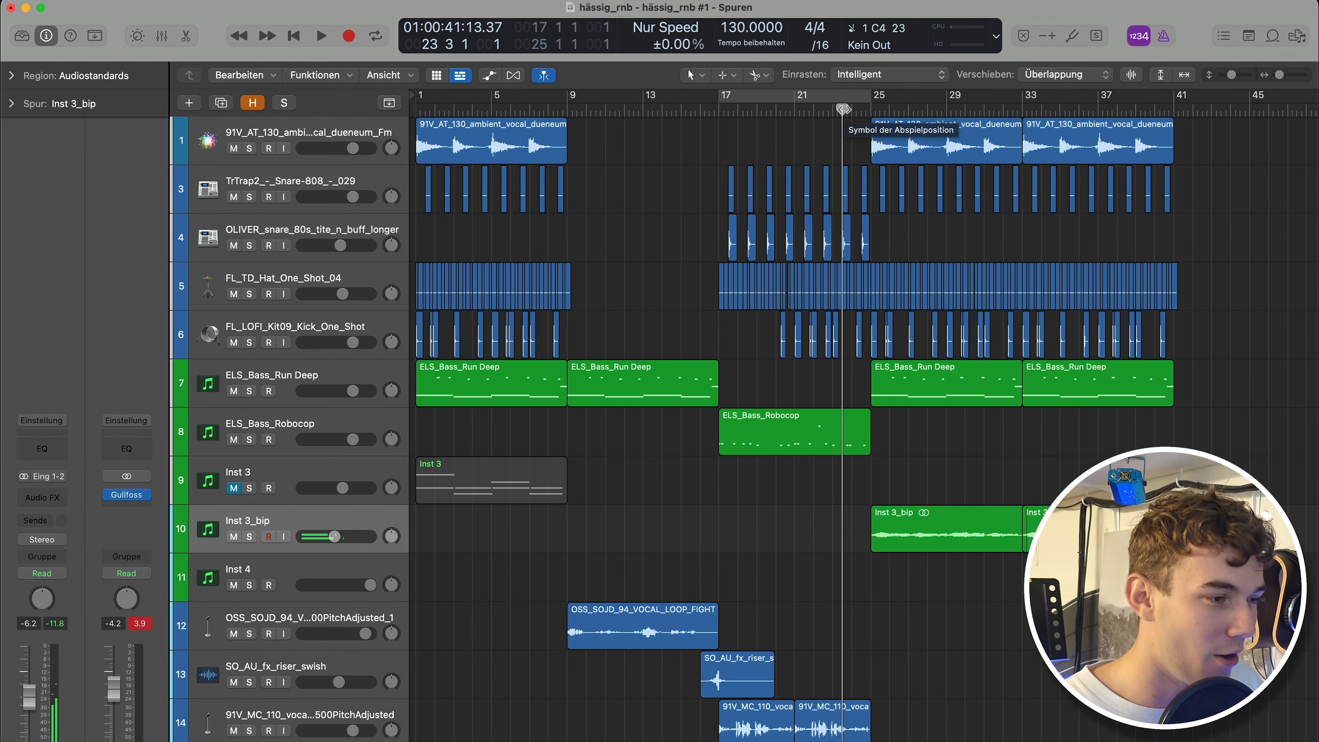
scroll(461, 649, down, 3)
click(338, 693)
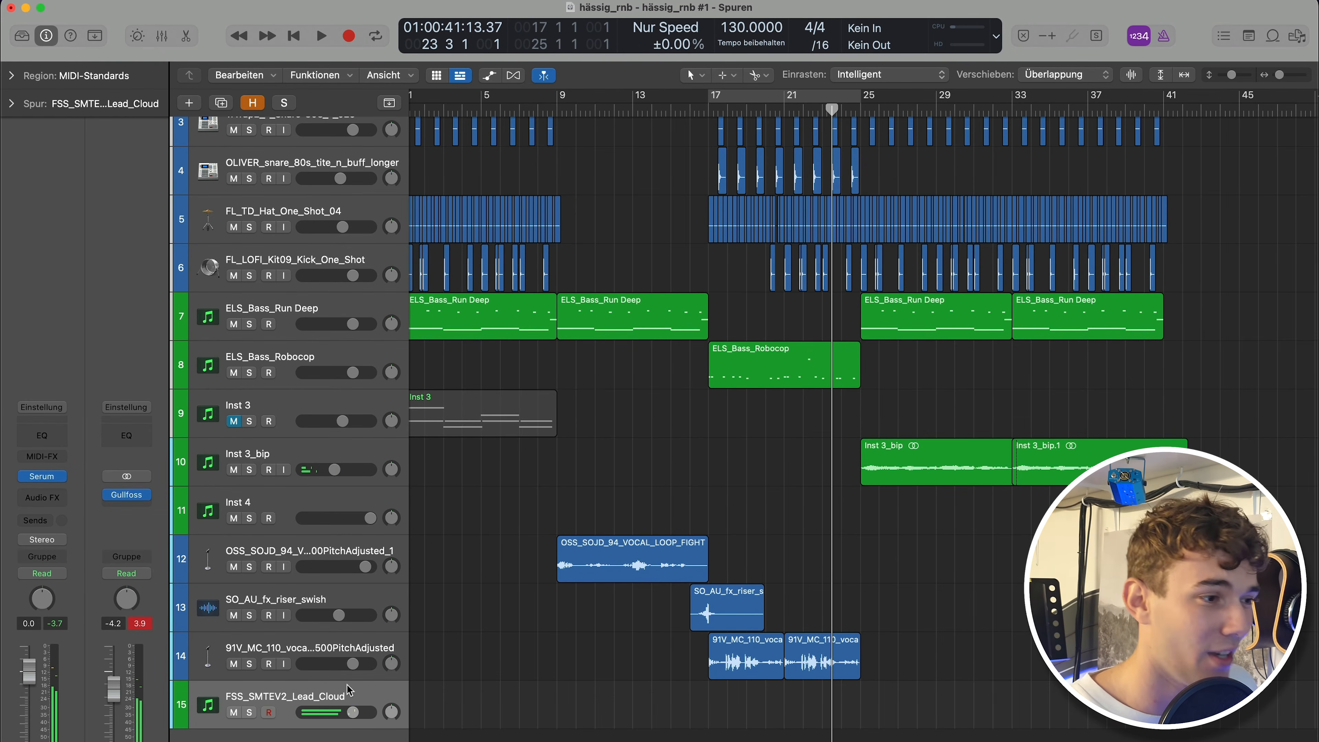
scroll(857, 429, up, 2)
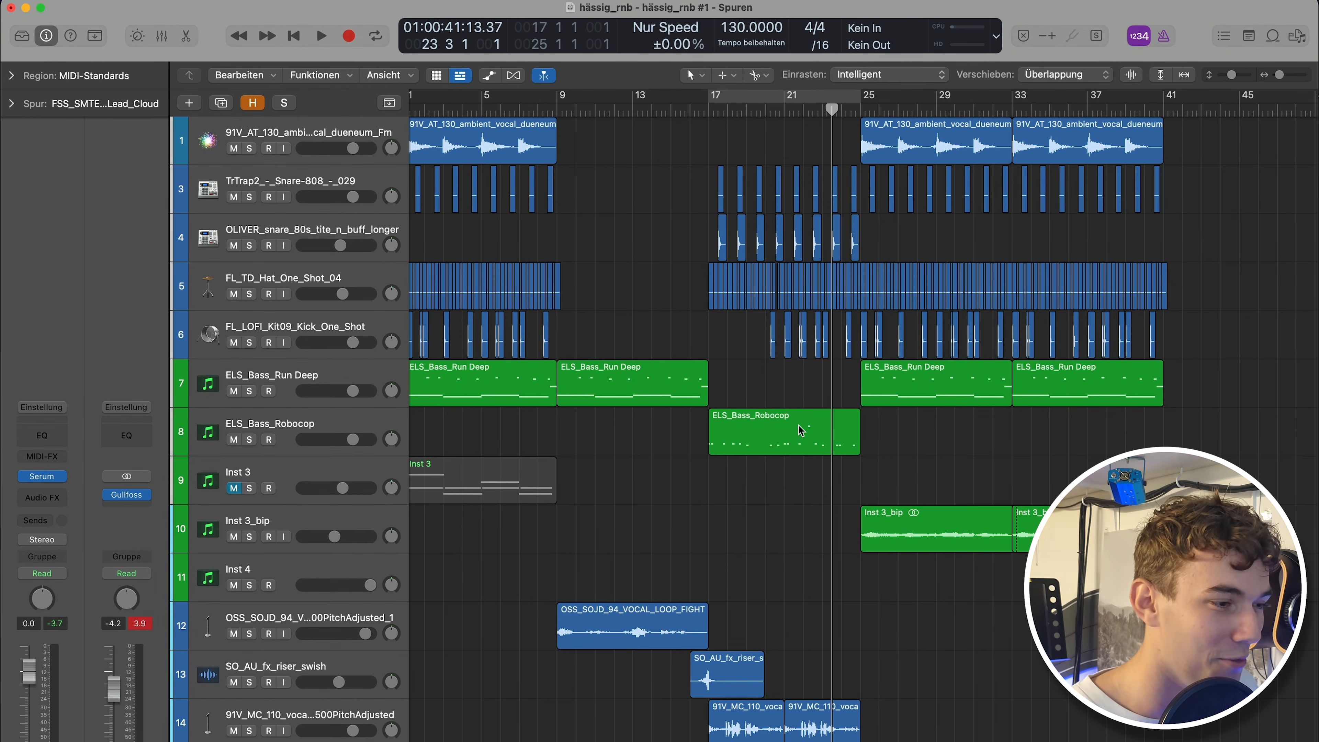
scroll(797, 425, right, 3)
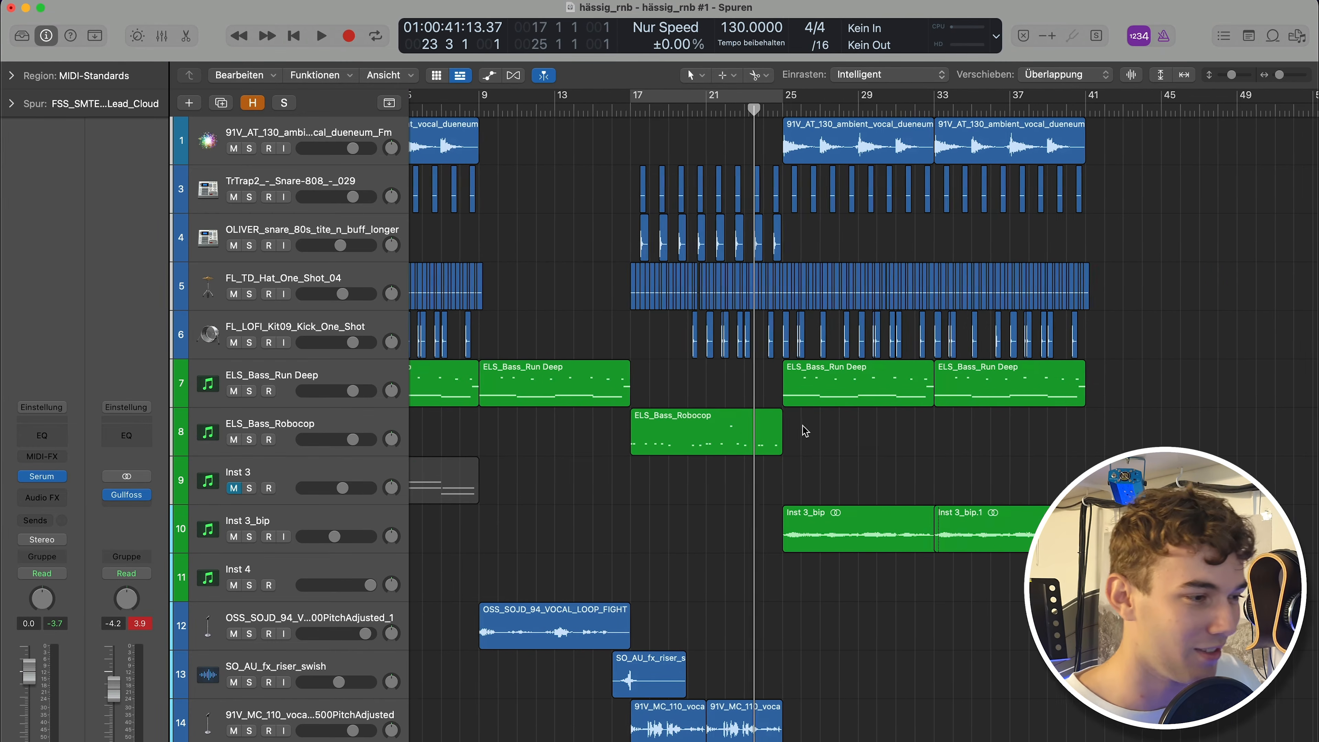
scroll(806, 430, left, 3)
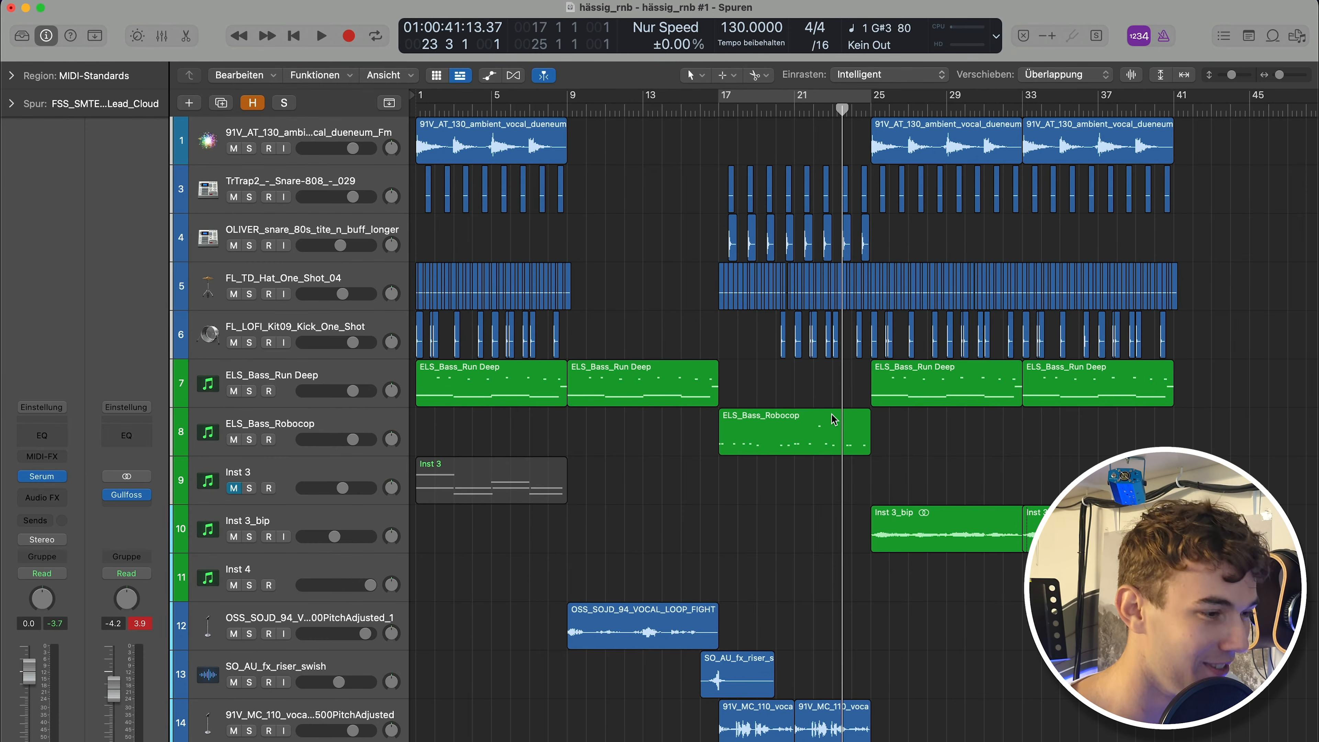
scroll(785, 410, down, 3)
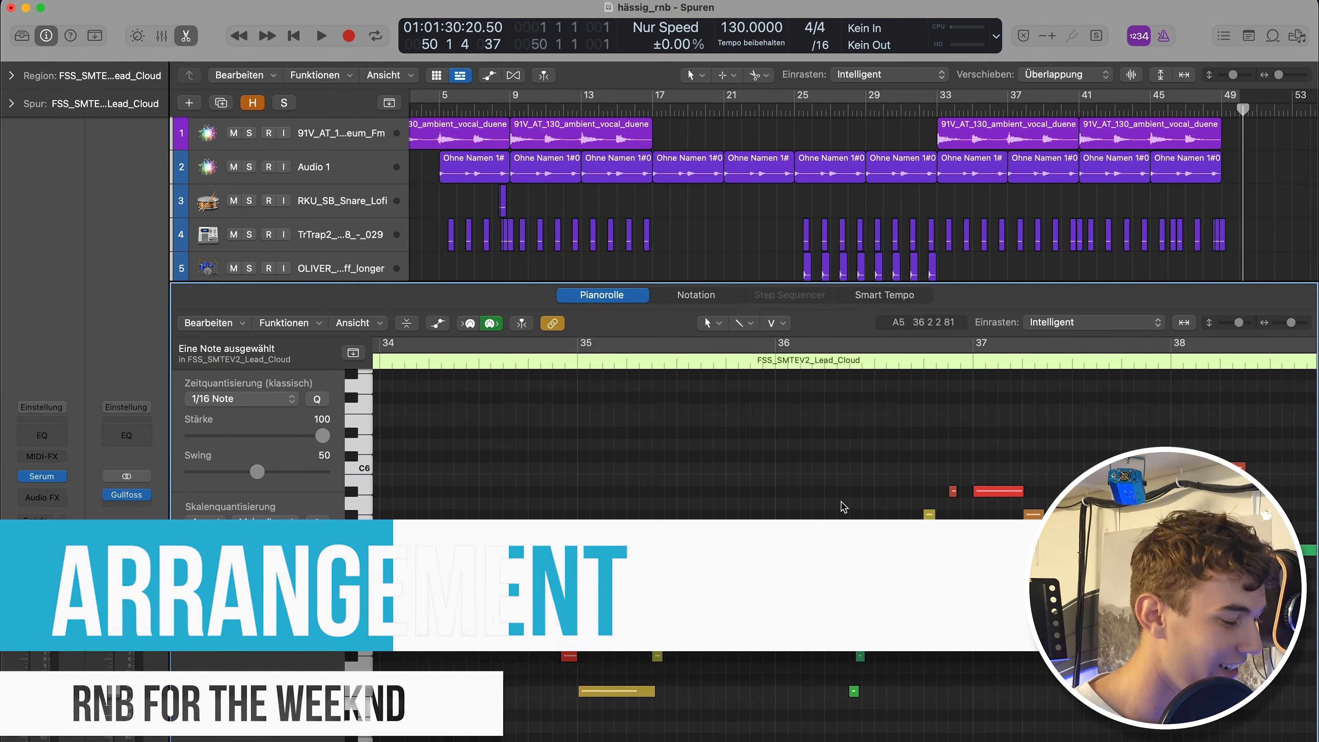
Open the FSS_SMTEV2_Lead_Cloud region in the piano roll to review its melody, then close the editor.
key(e)
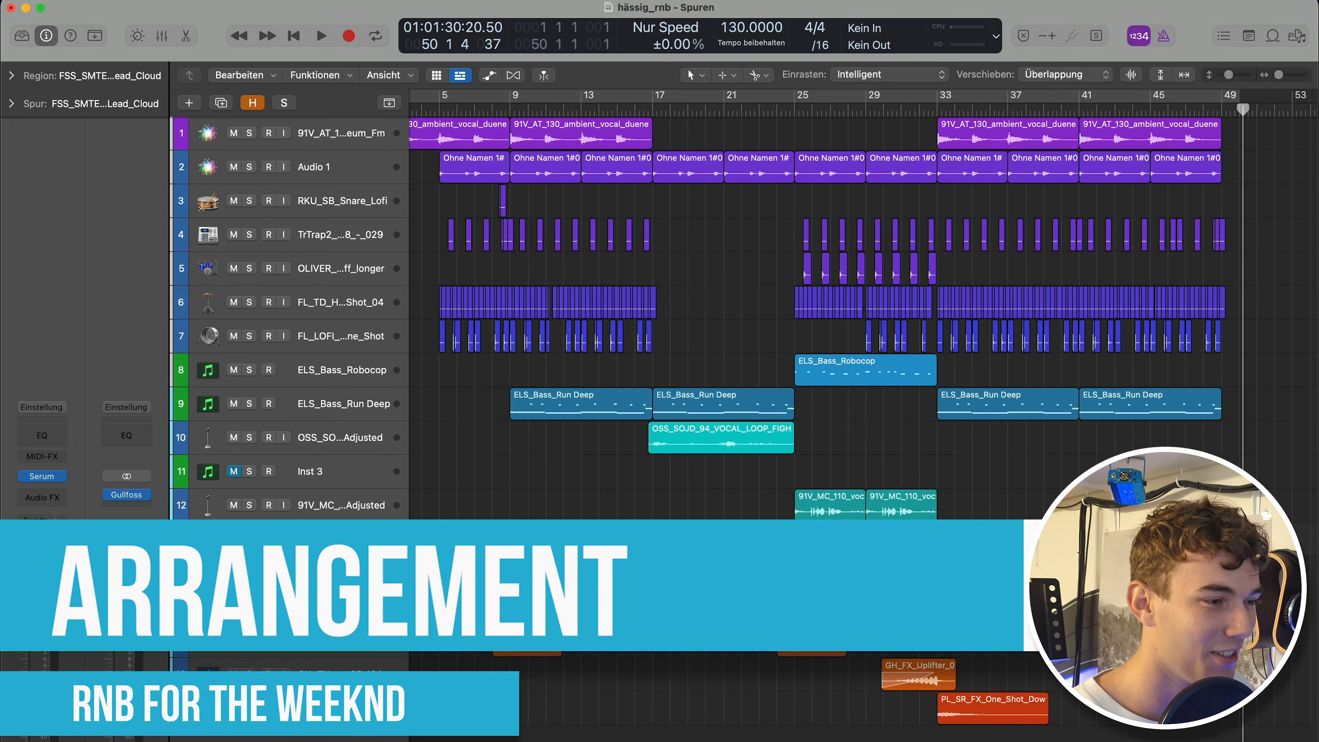
key(e)
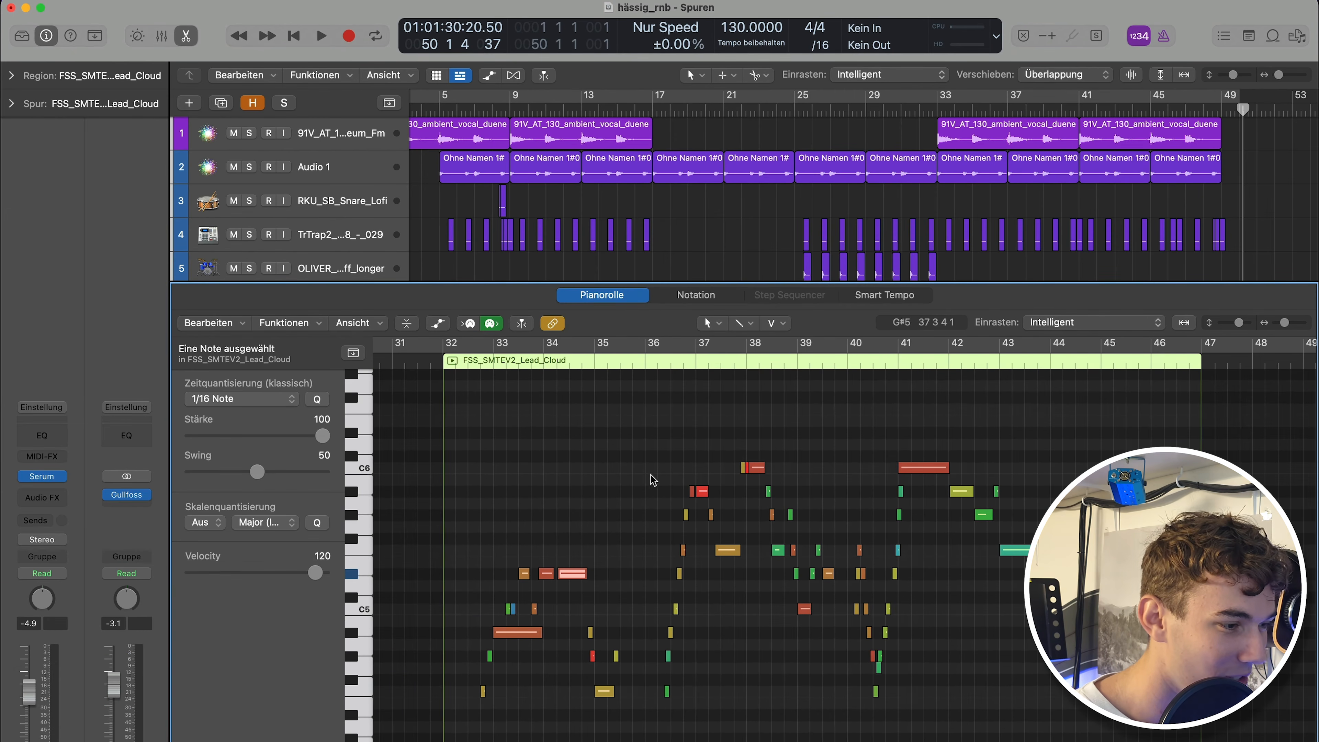
click(619, 464)
key(e)
click(587, 505)
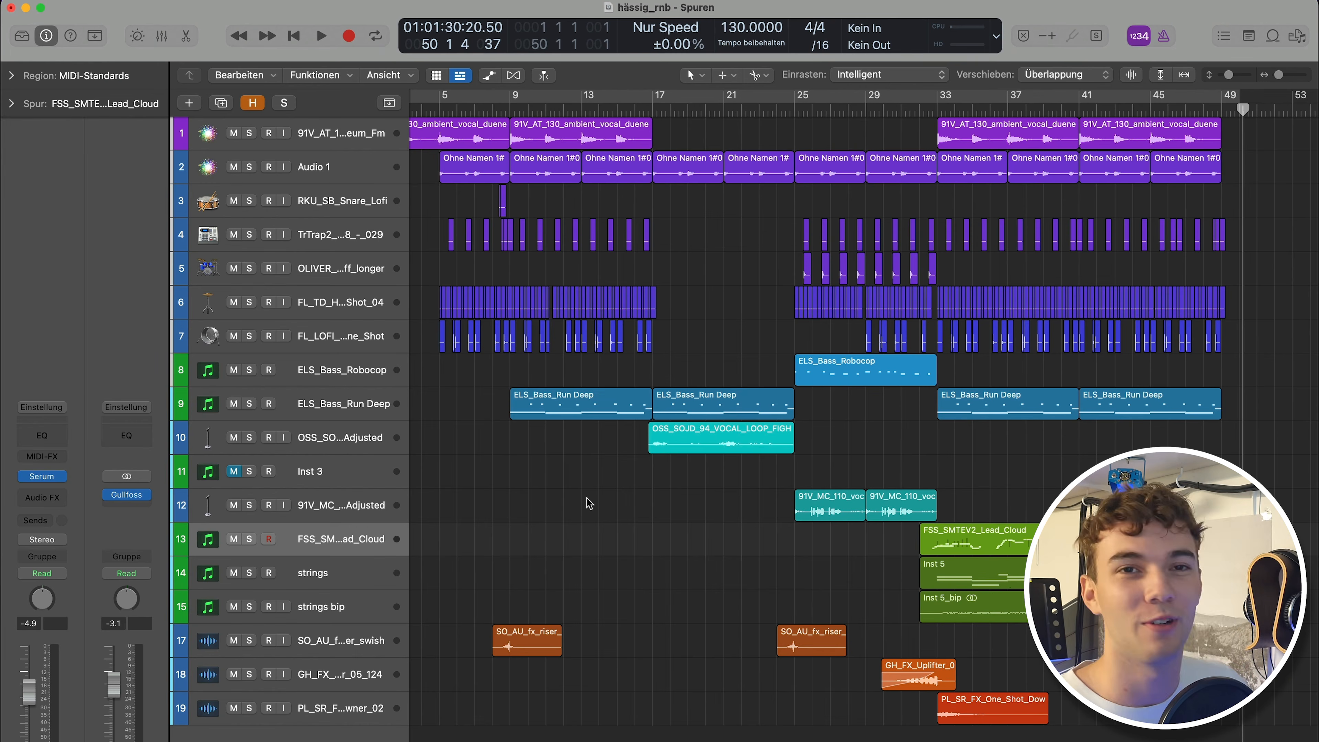
scroll(751, 609, left, 3)
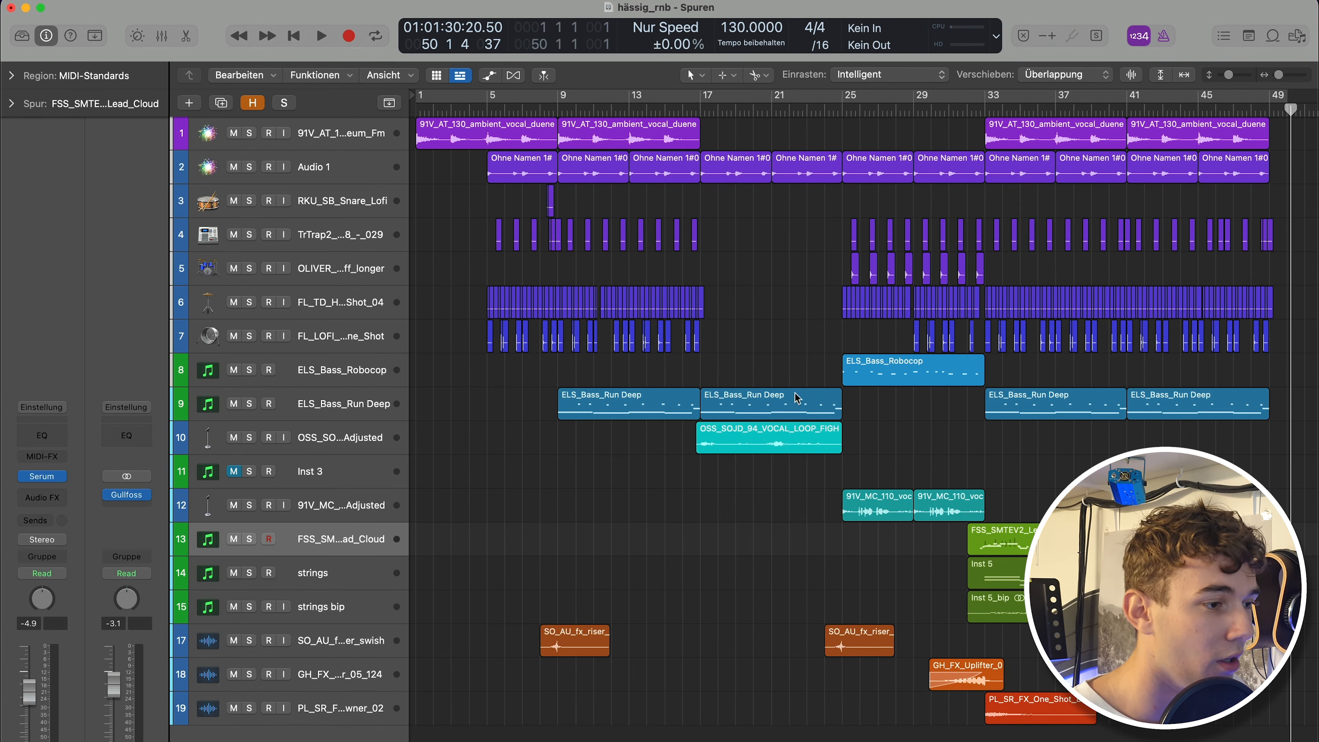
click(717, 98)
drag(860, 98, 1267, 97)
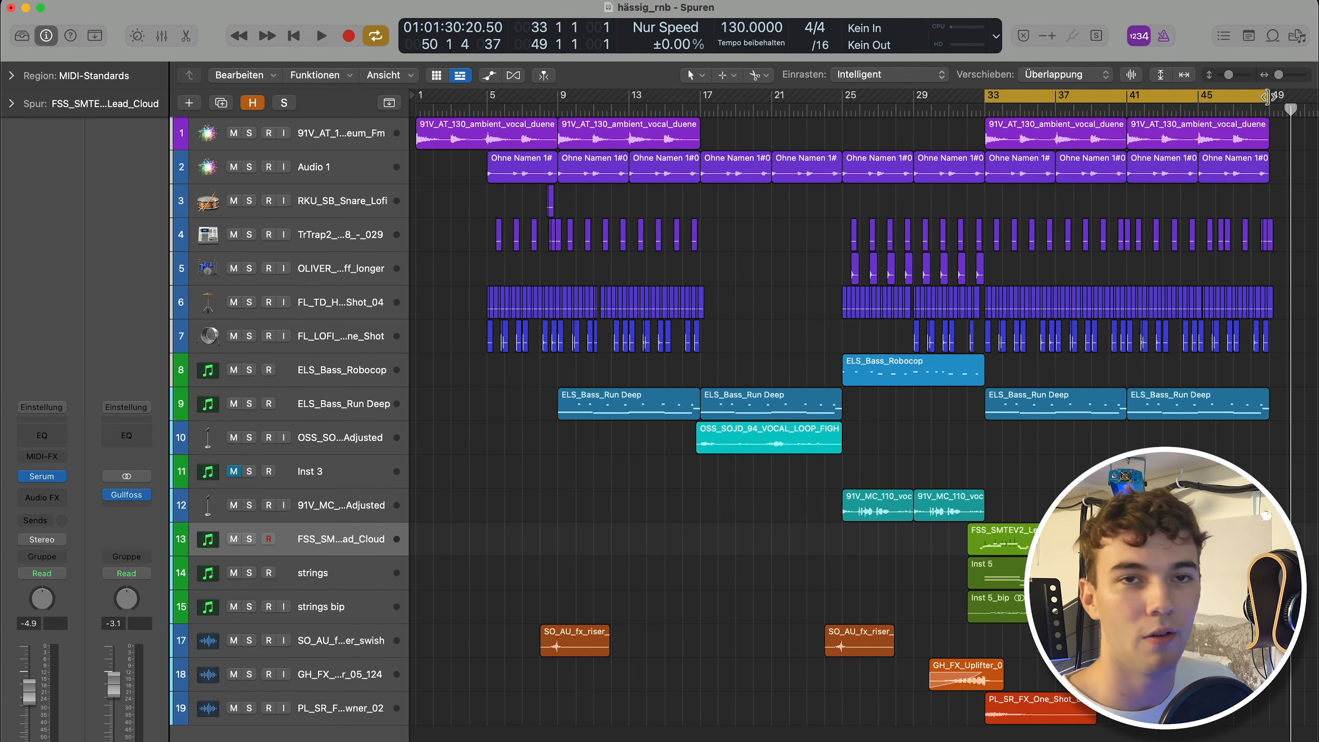
click(1164, 98)
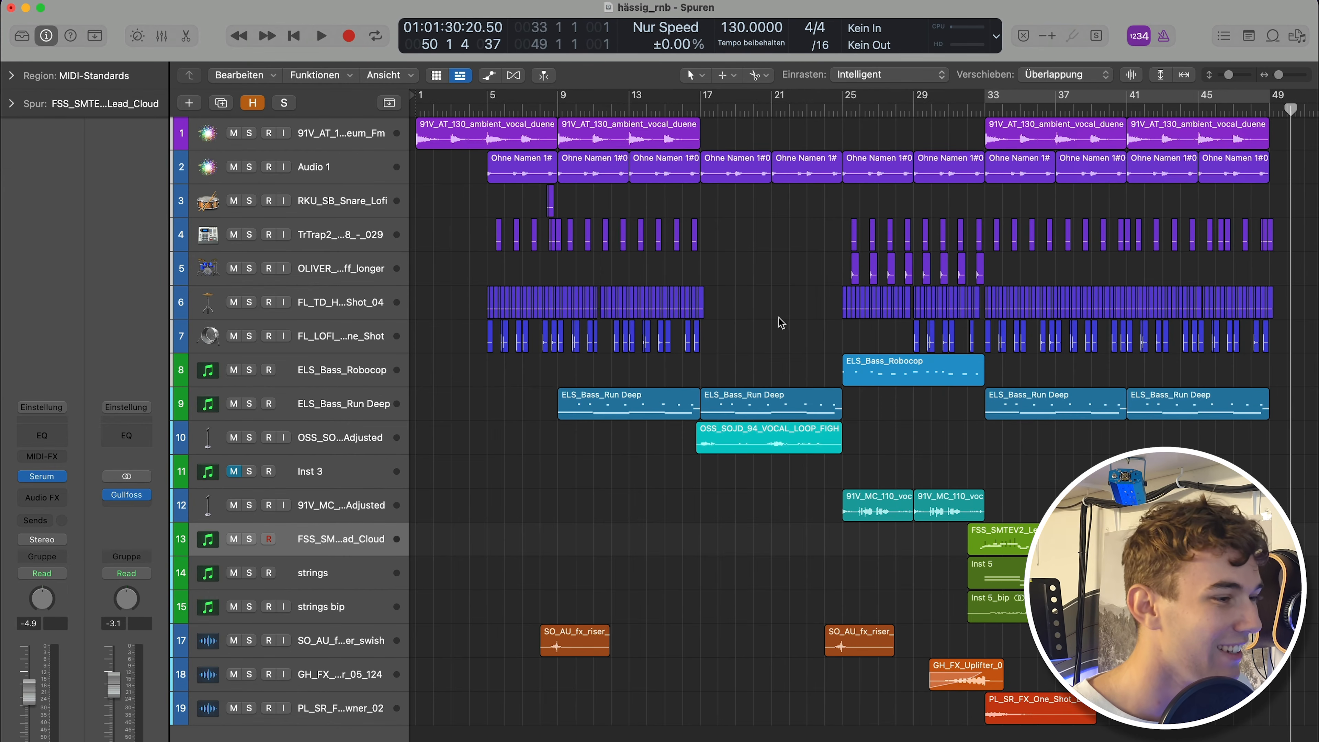
scroll(780, 322, left, 3)
scroll(570, 565, right, 1)
key(z)
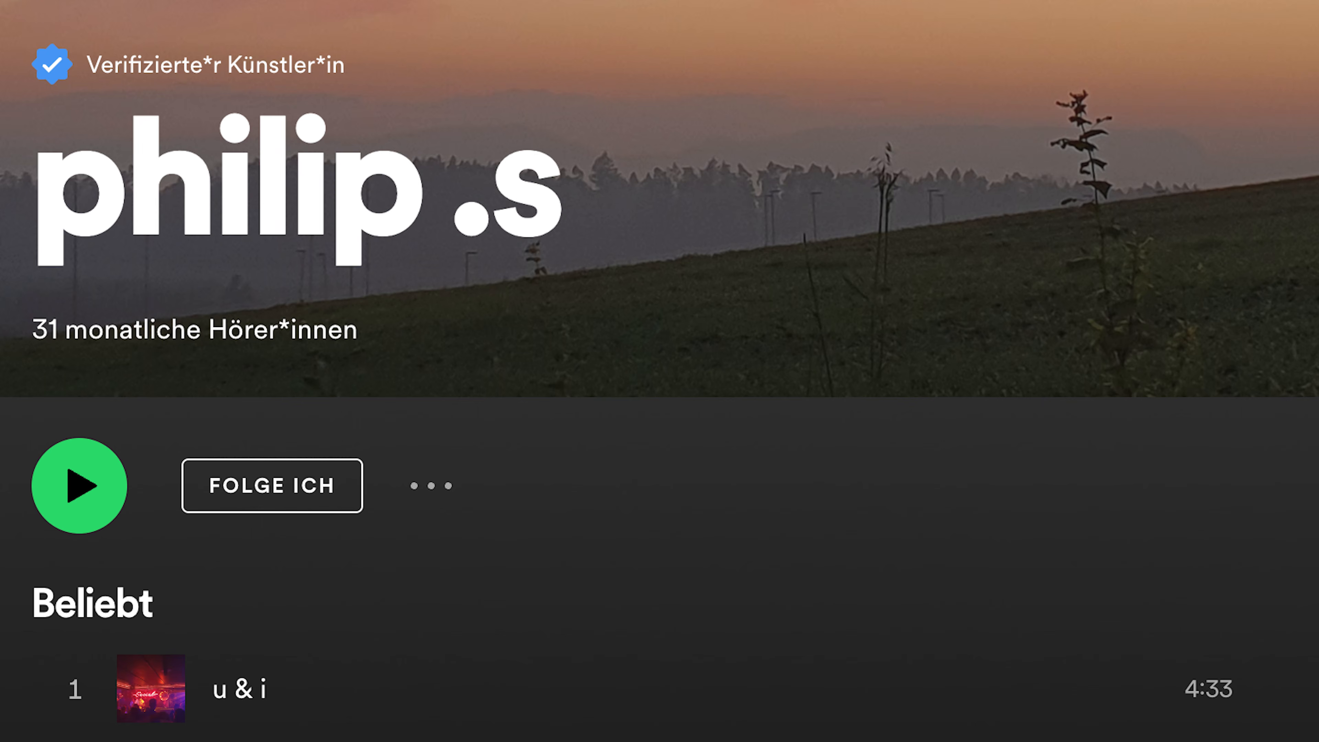
scroll(660, 371, down, 5)
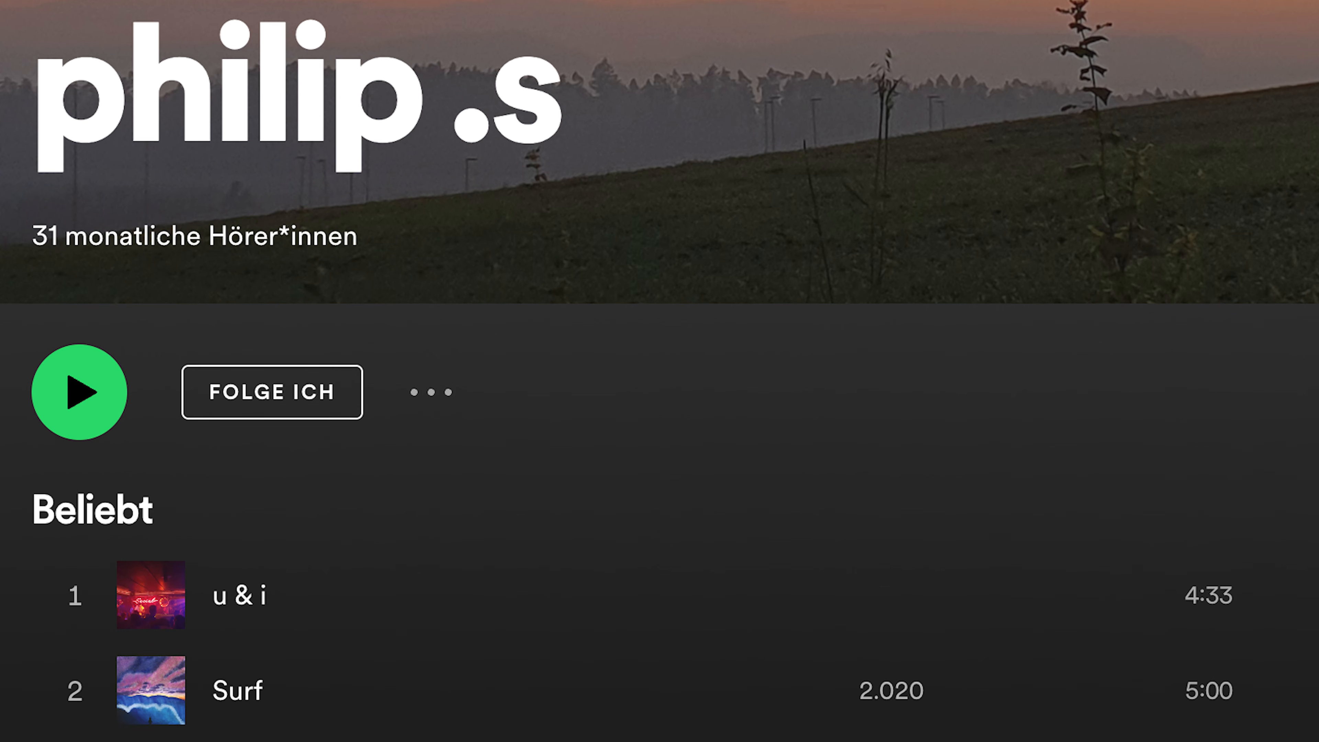
scroll(659, 371, down, 5)
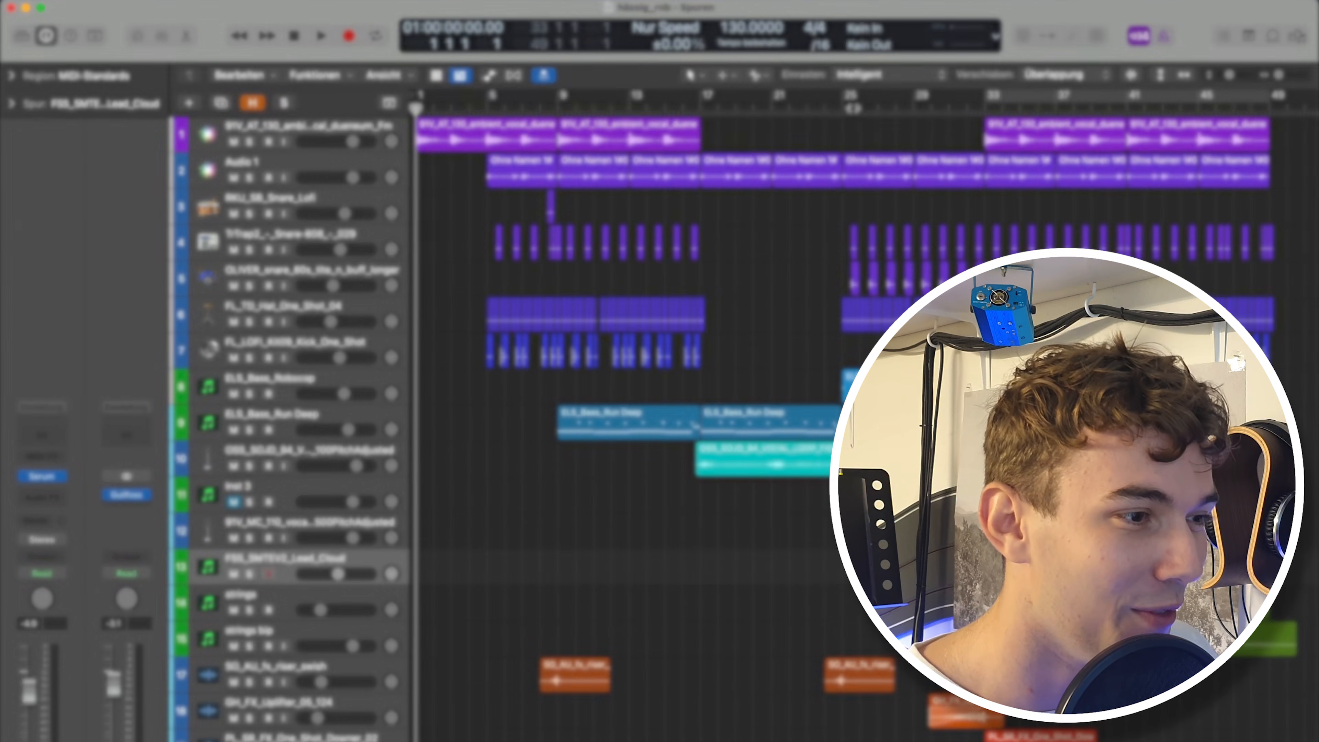
Set the cycle range from bar 26 to bar 32 and start playback.
drag(855, 97, 967, 98)
key(c)
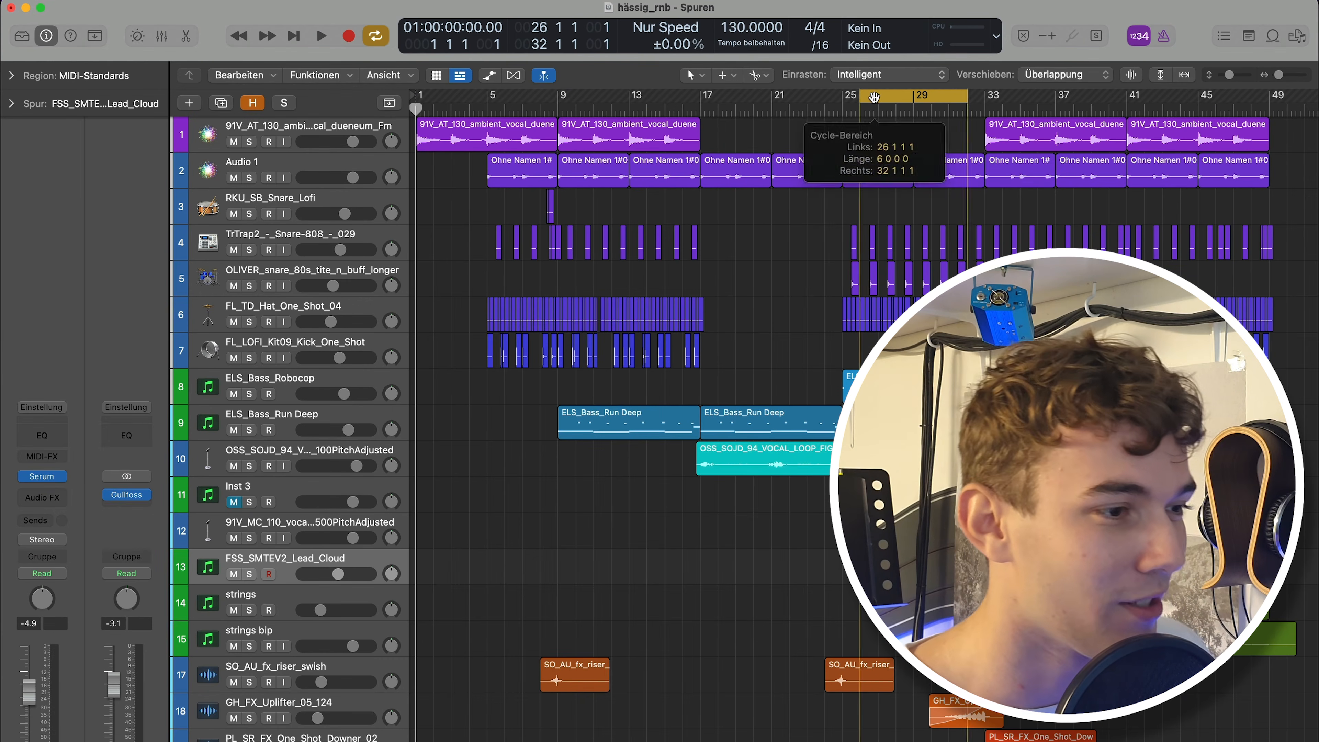
key(space)
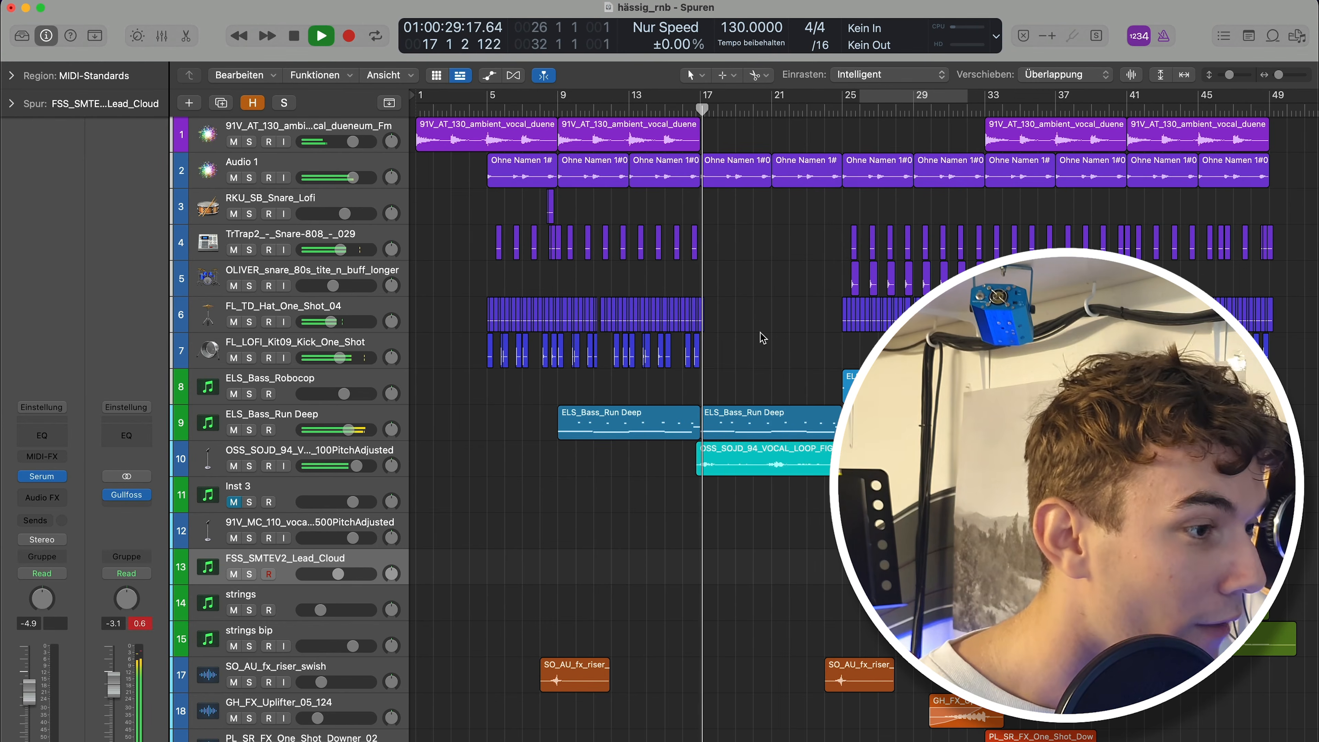